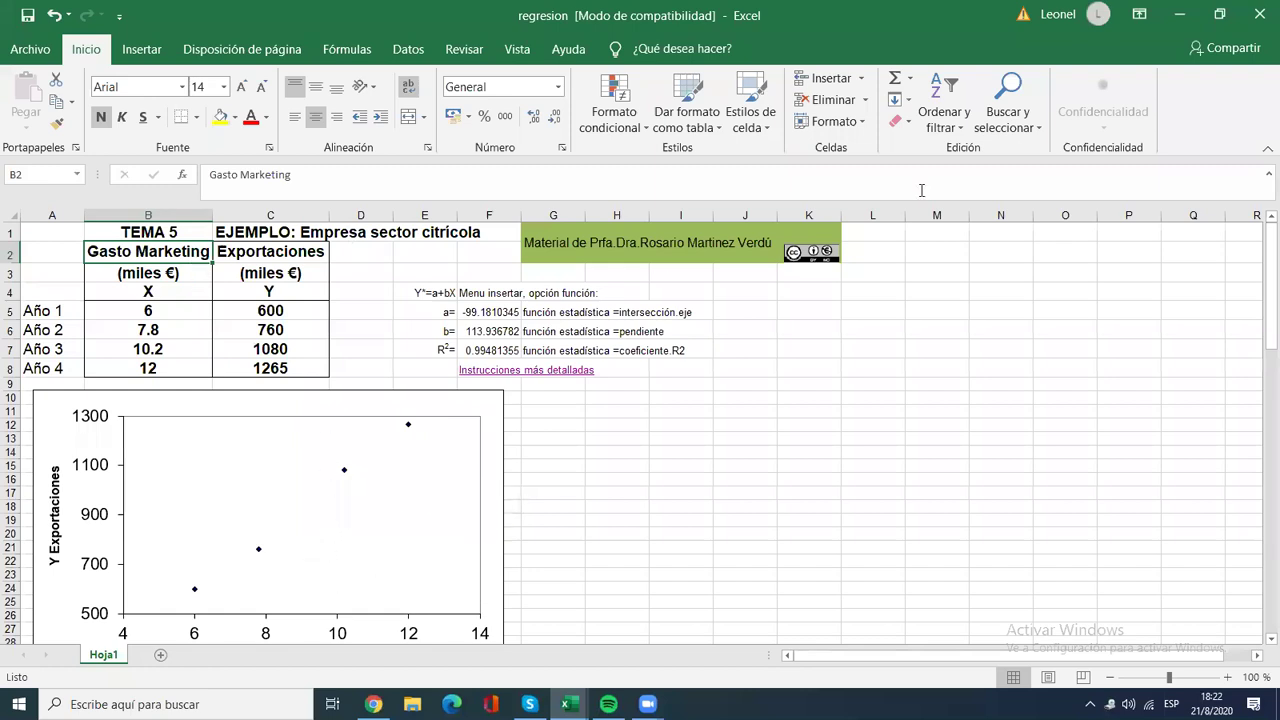
Step: Switch from the regresion workbook to Libro1 and show the marketing spend and exports table on sheet Hoja2
click(1178, 15)
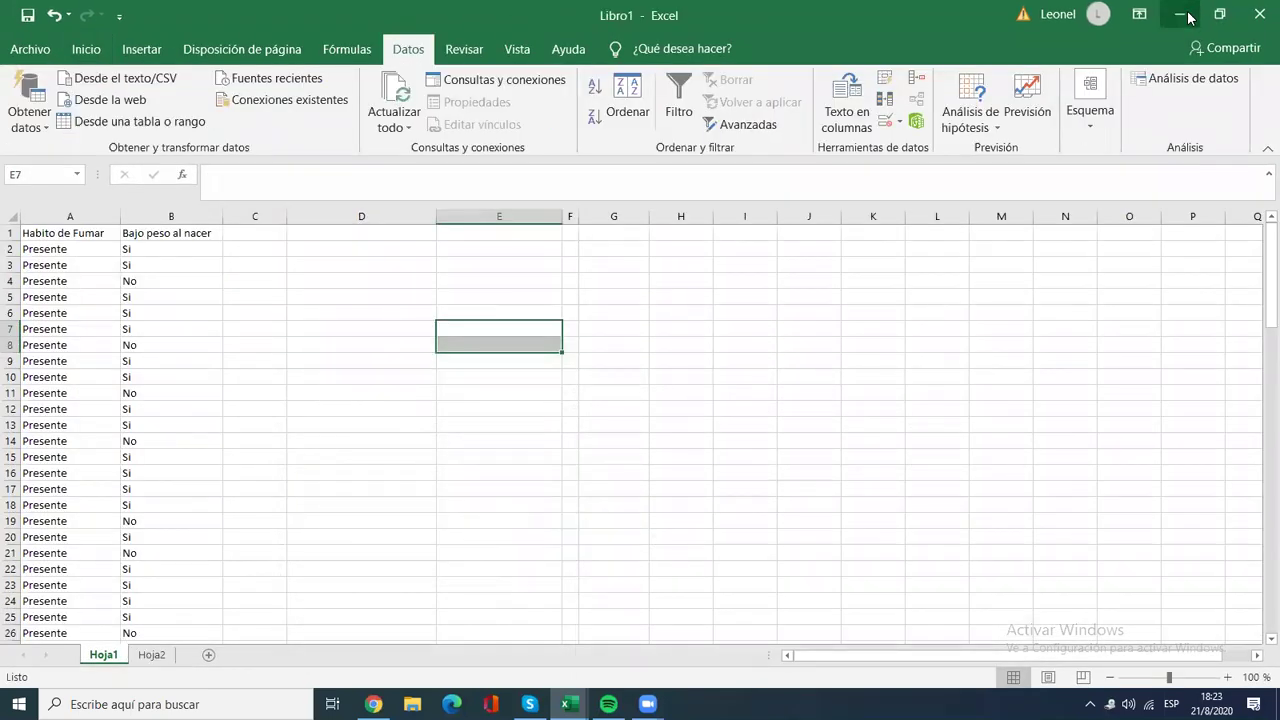
click(166, 655)
click(170, 655)
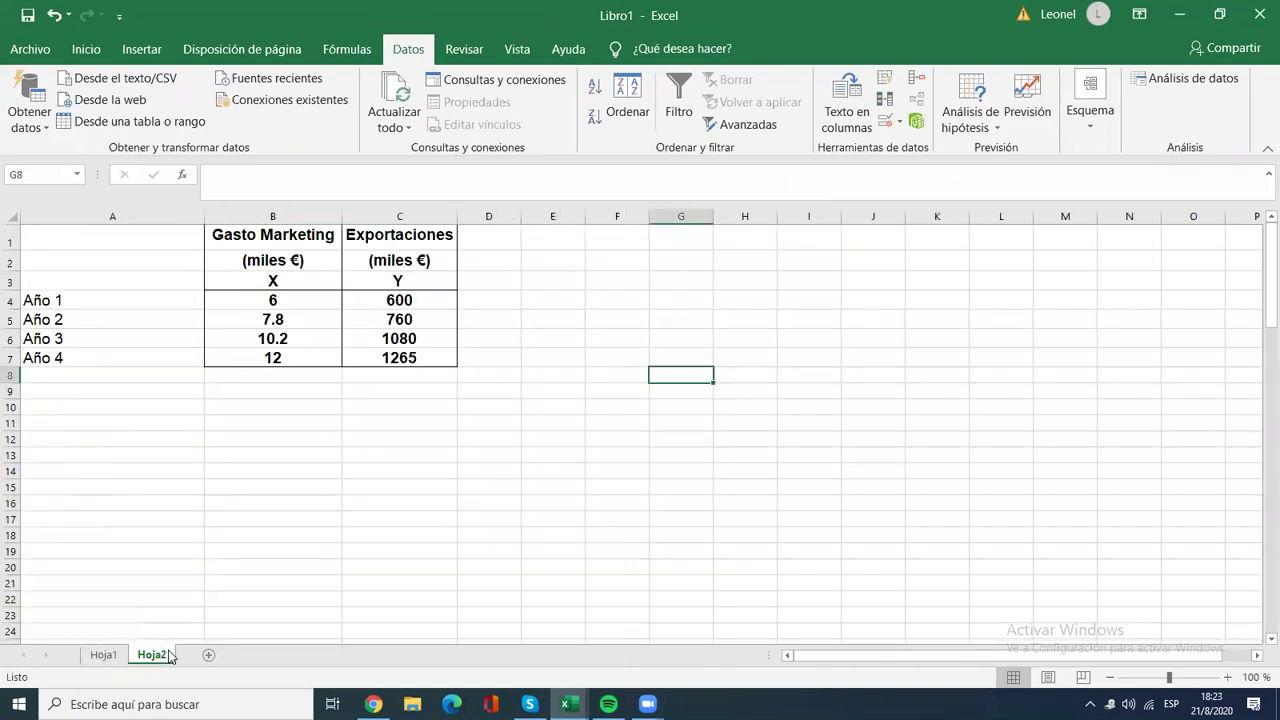
drag(110, 239, 393, 367)
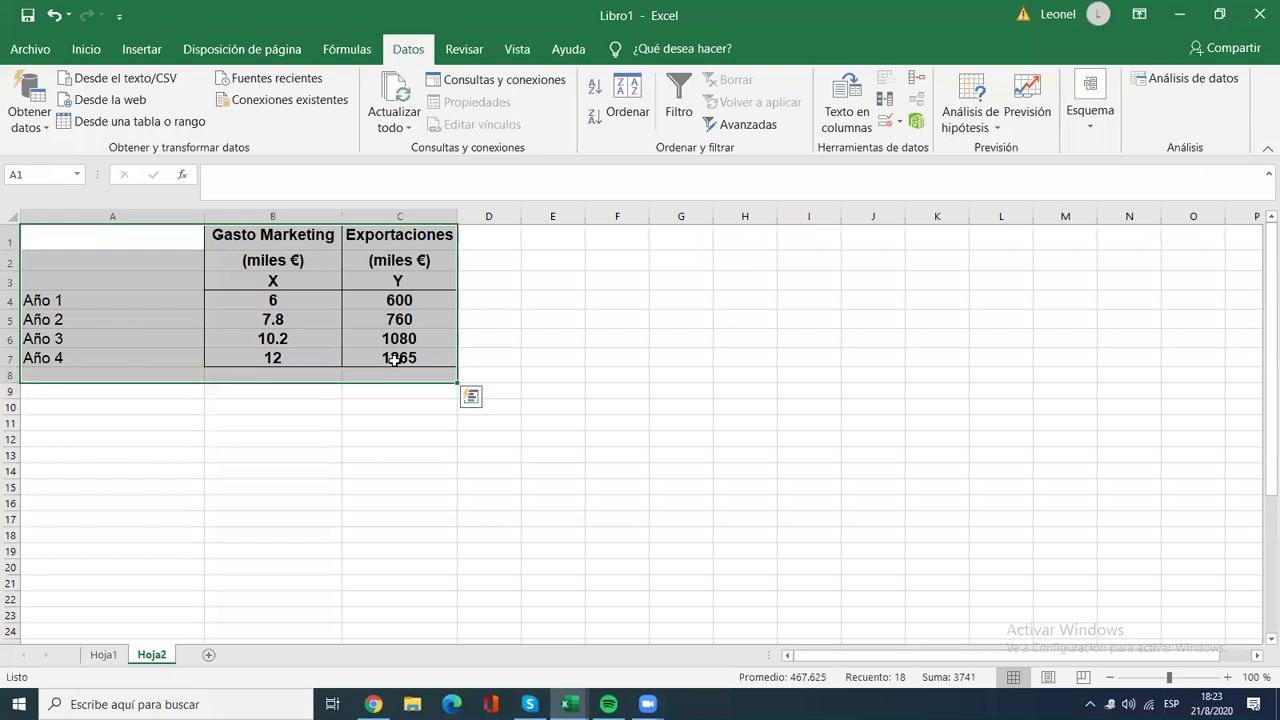
click(405, 364)
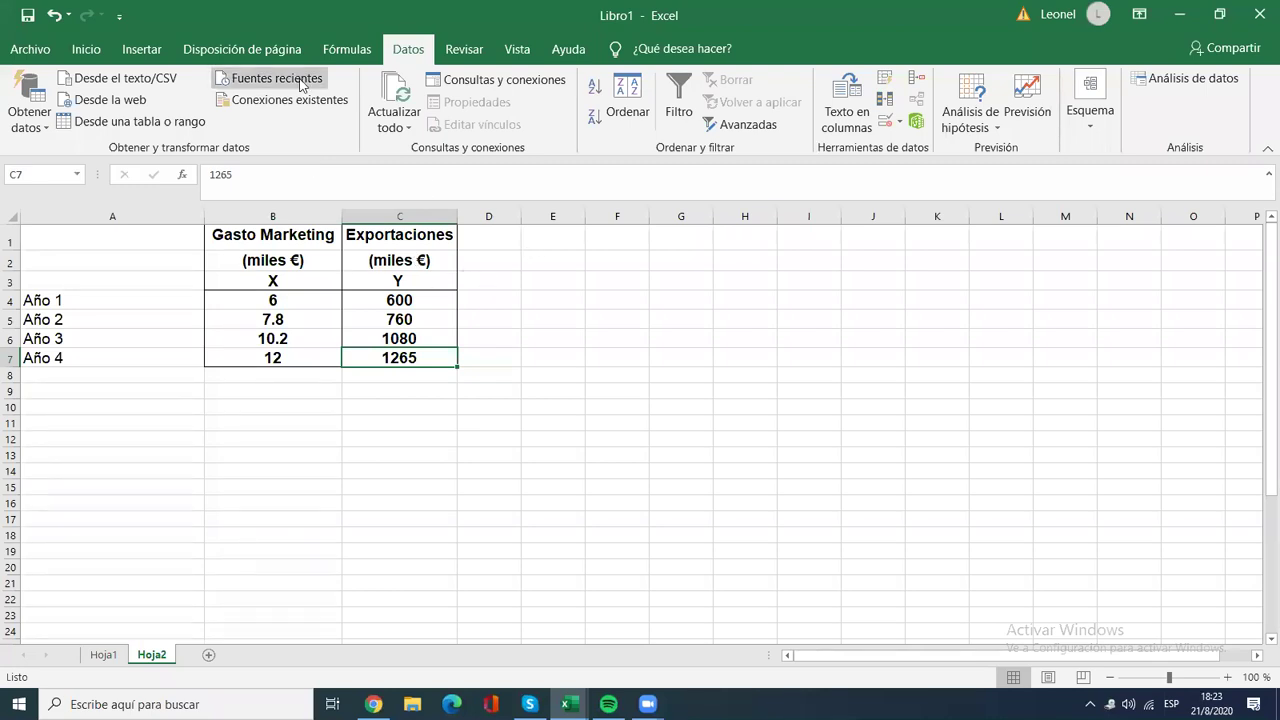
click(104, 50)
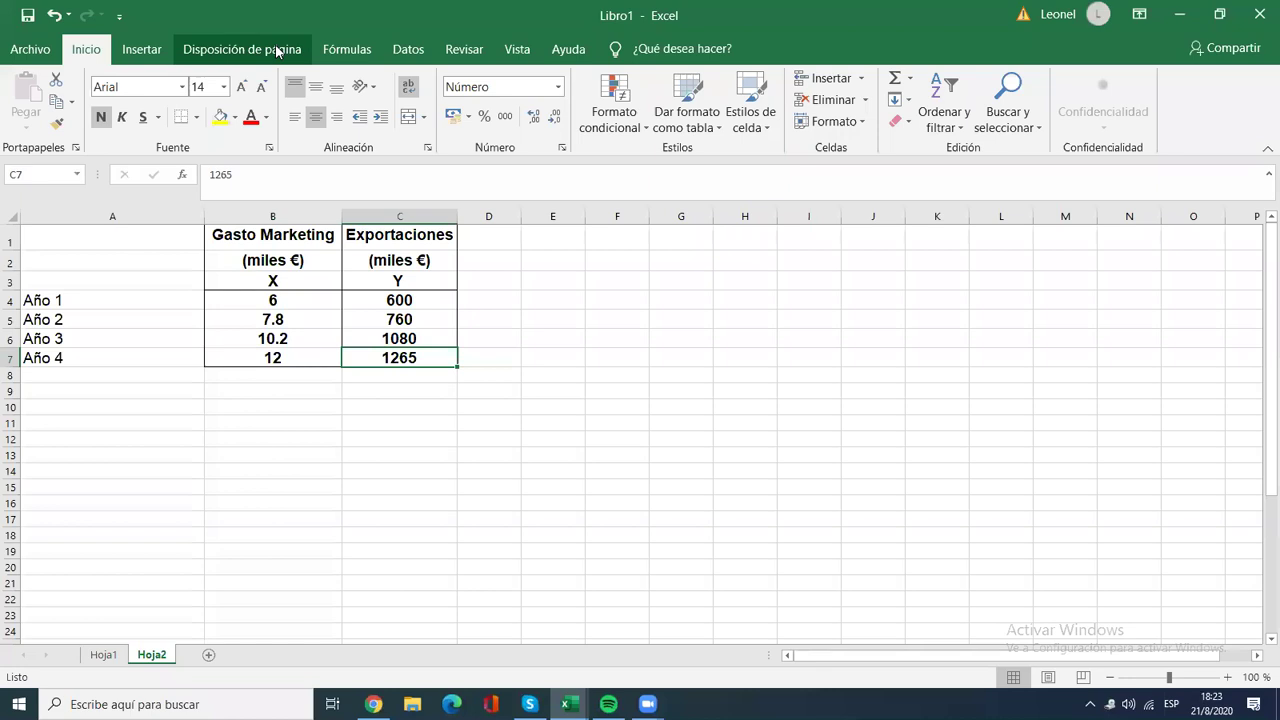
click(406, 55)
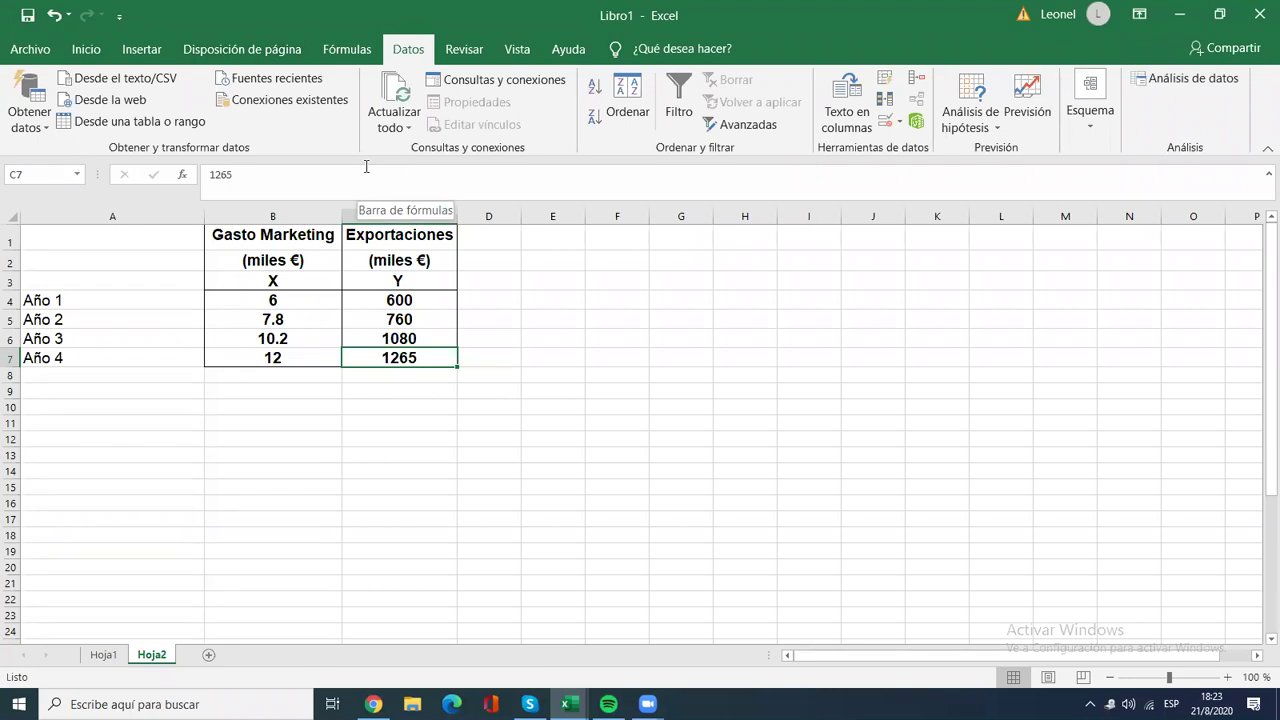
Step: Deactivate the Herramientas para análisis add-in in the Excel add-in settings
click(30, 49)
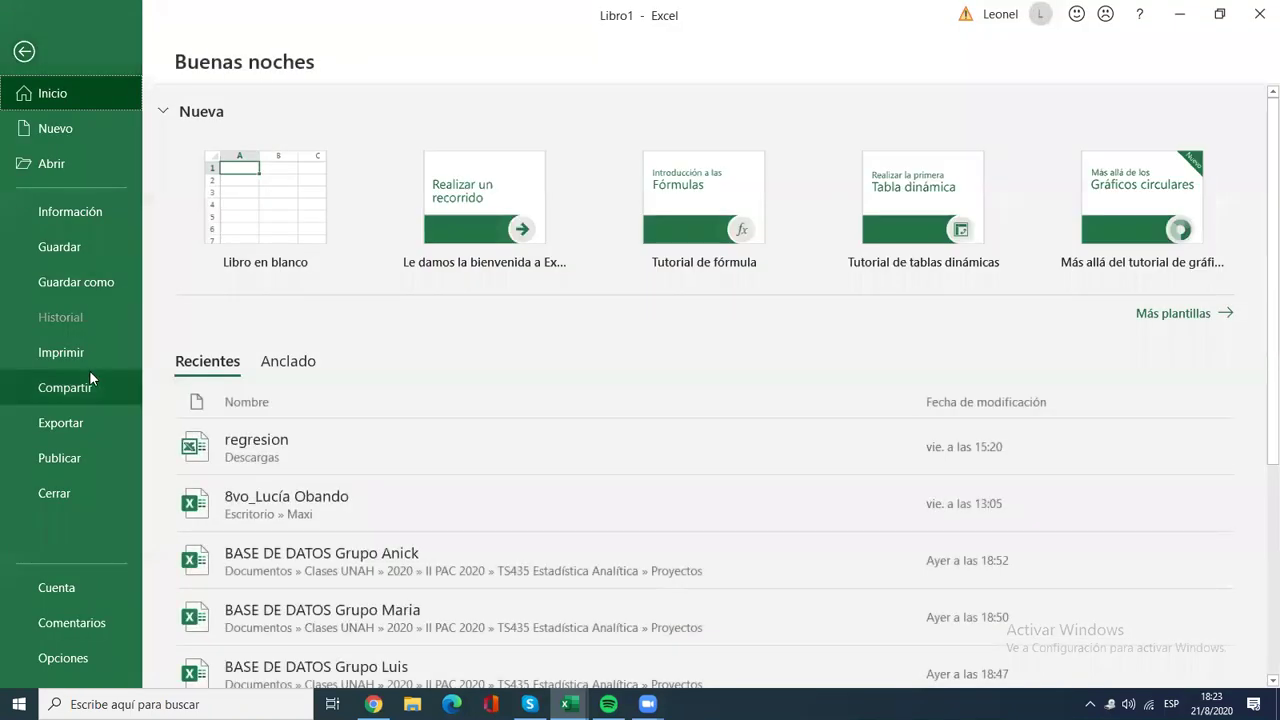
click(69, 650)
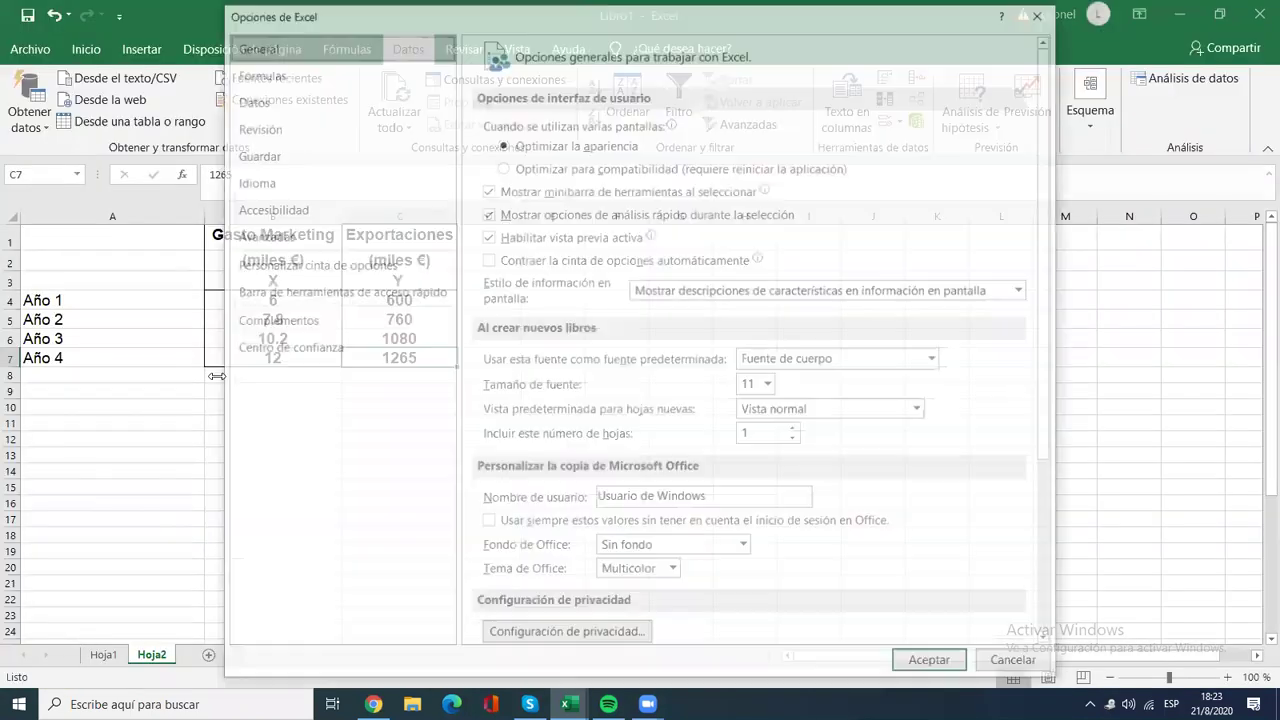
click(335, 320)
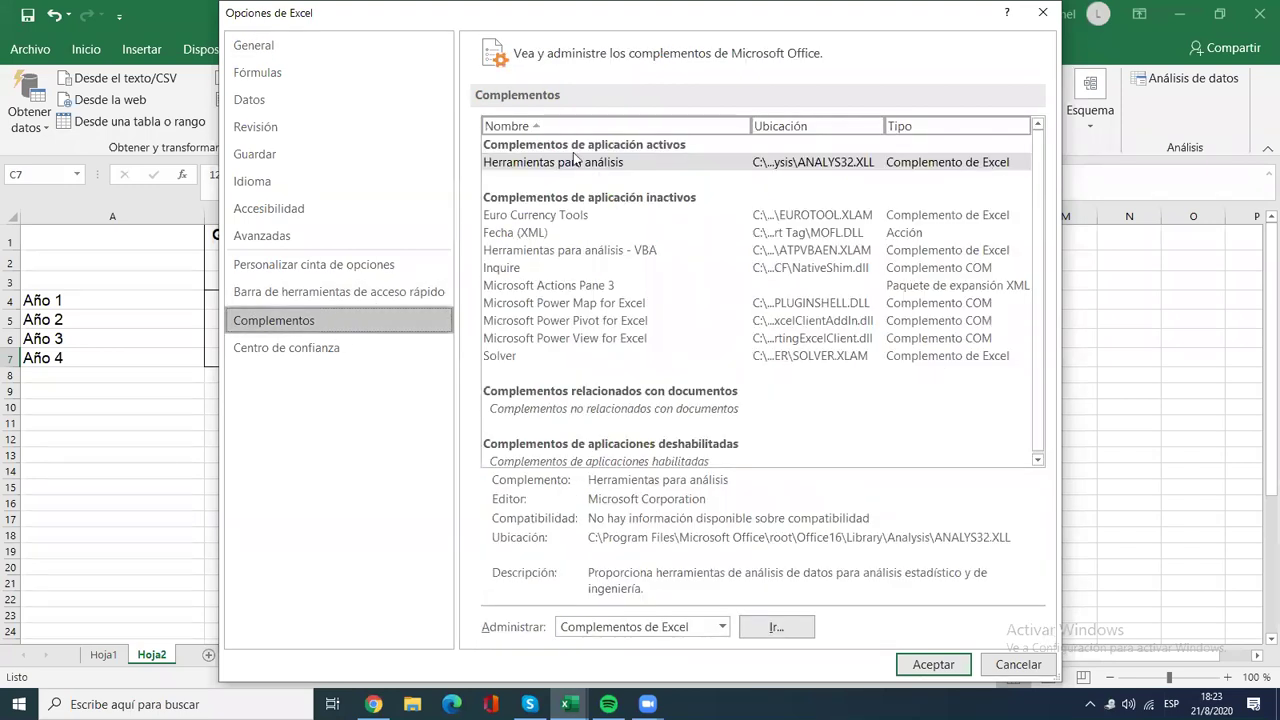
click(505, 162)
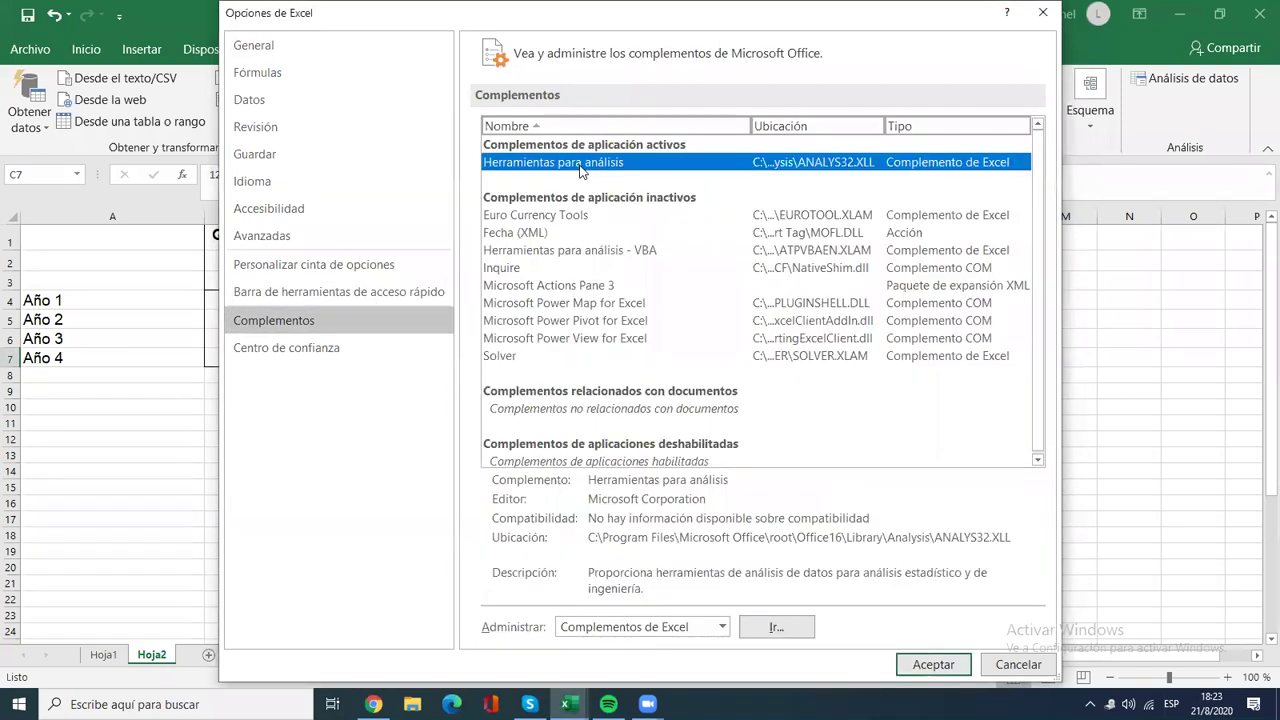
click(775, 625)
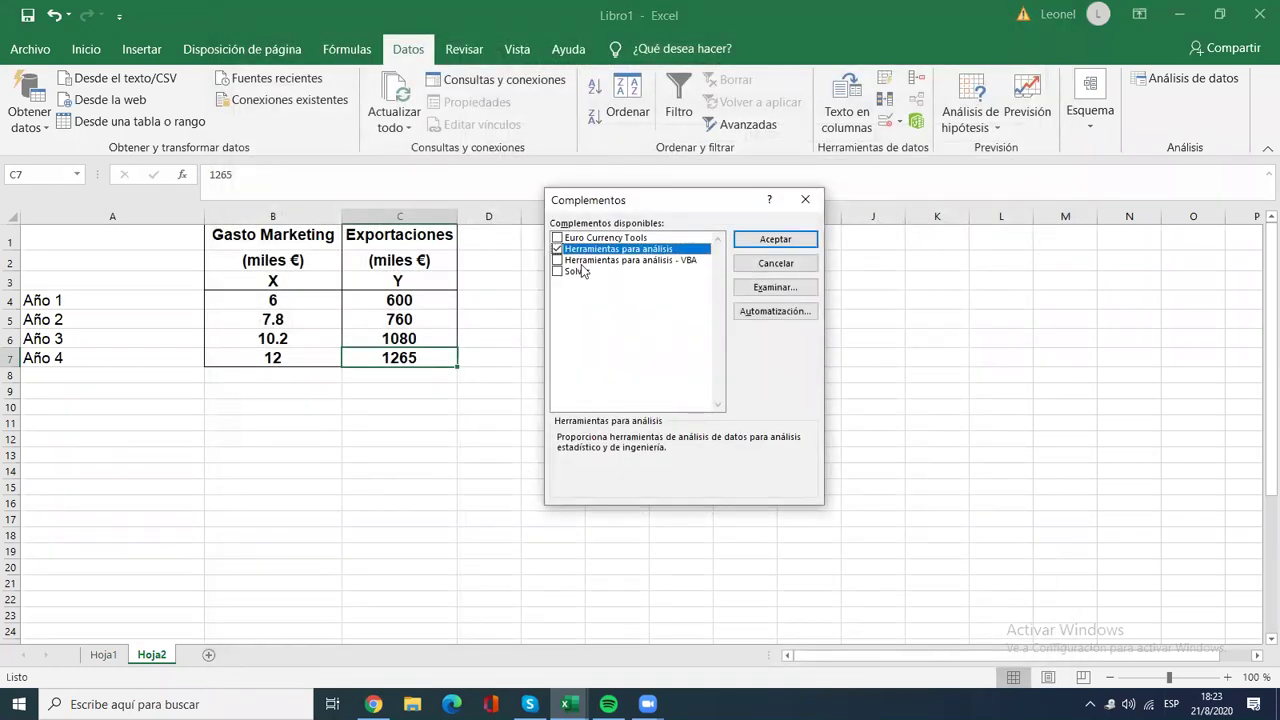
click(745, 241)
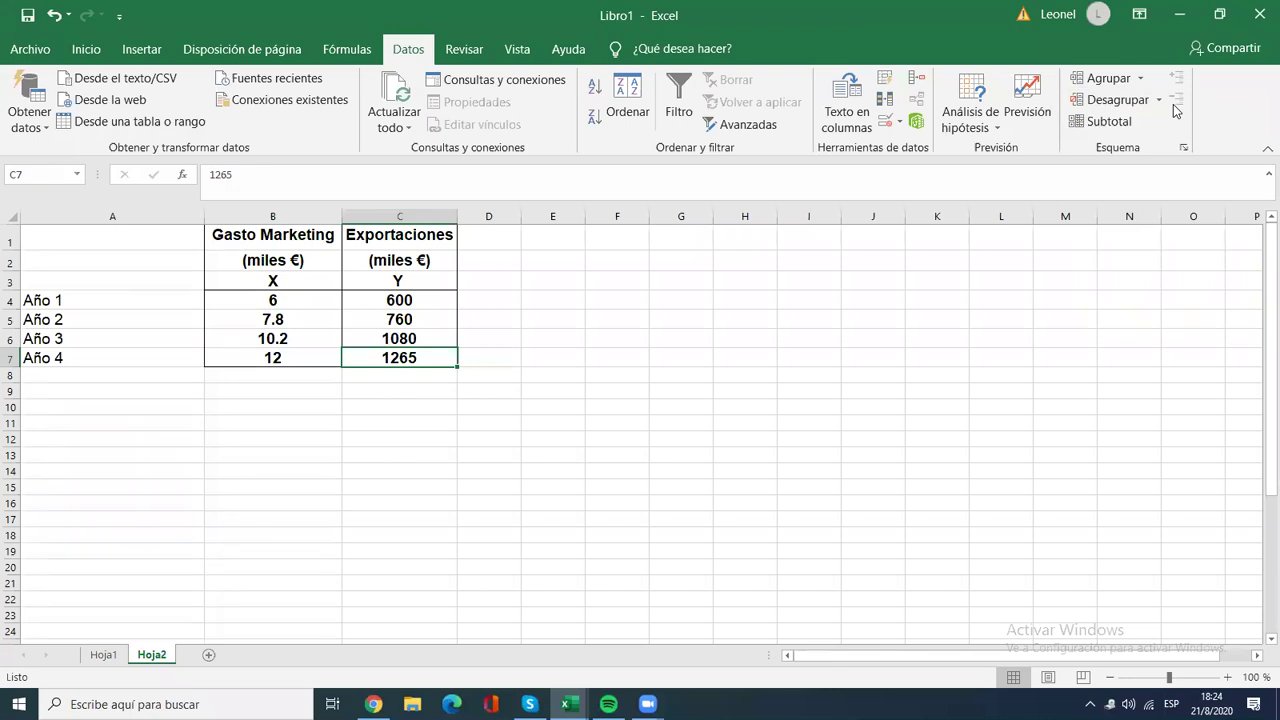
click(855, 304)
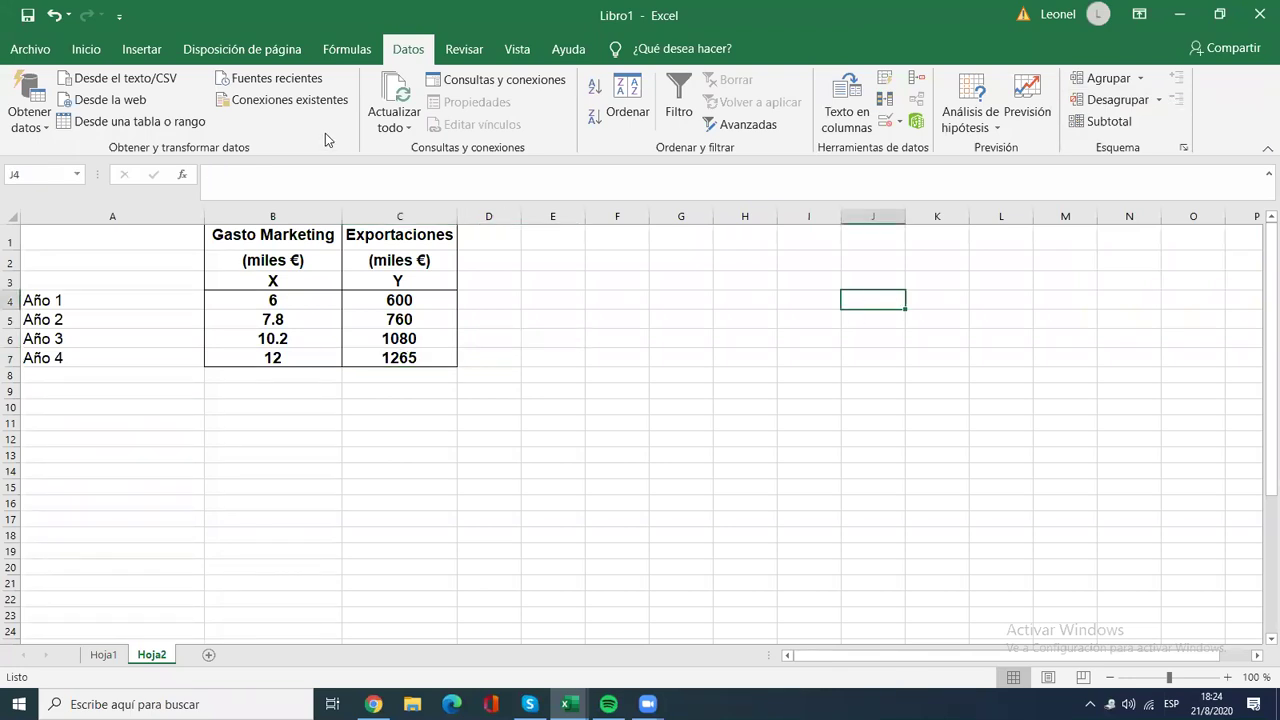
click(30, 52)
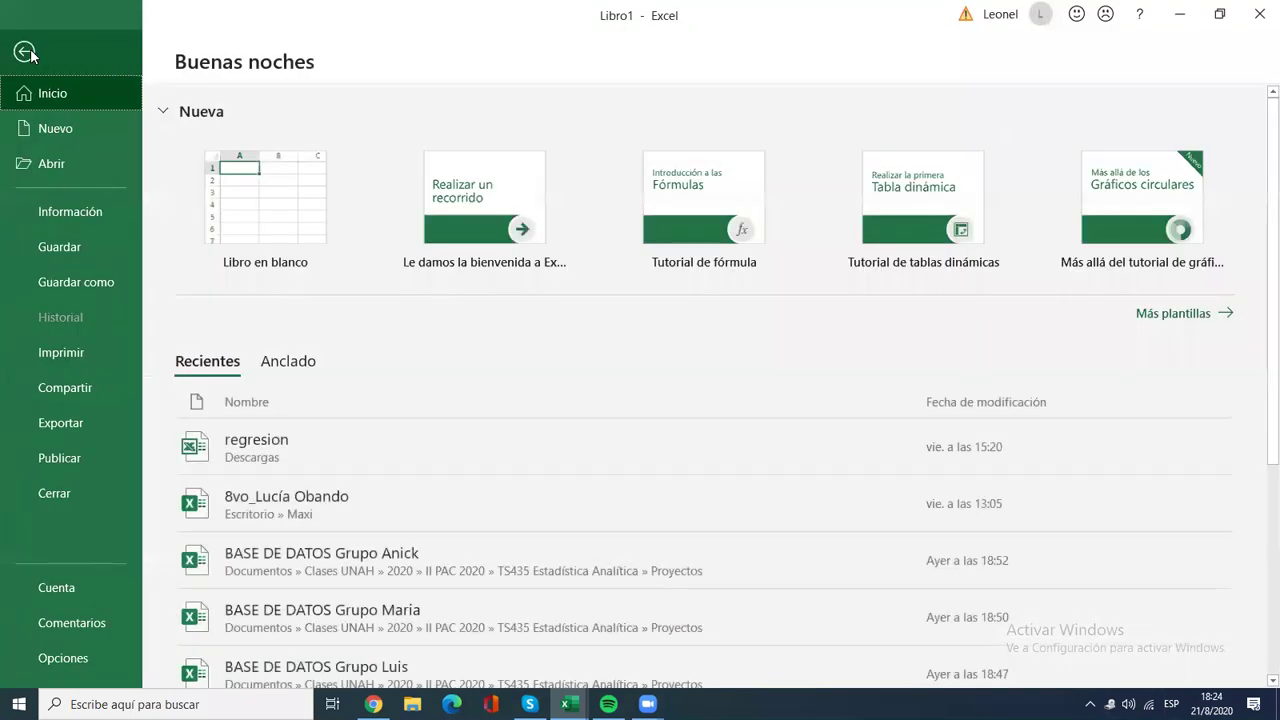
click(62, 657)
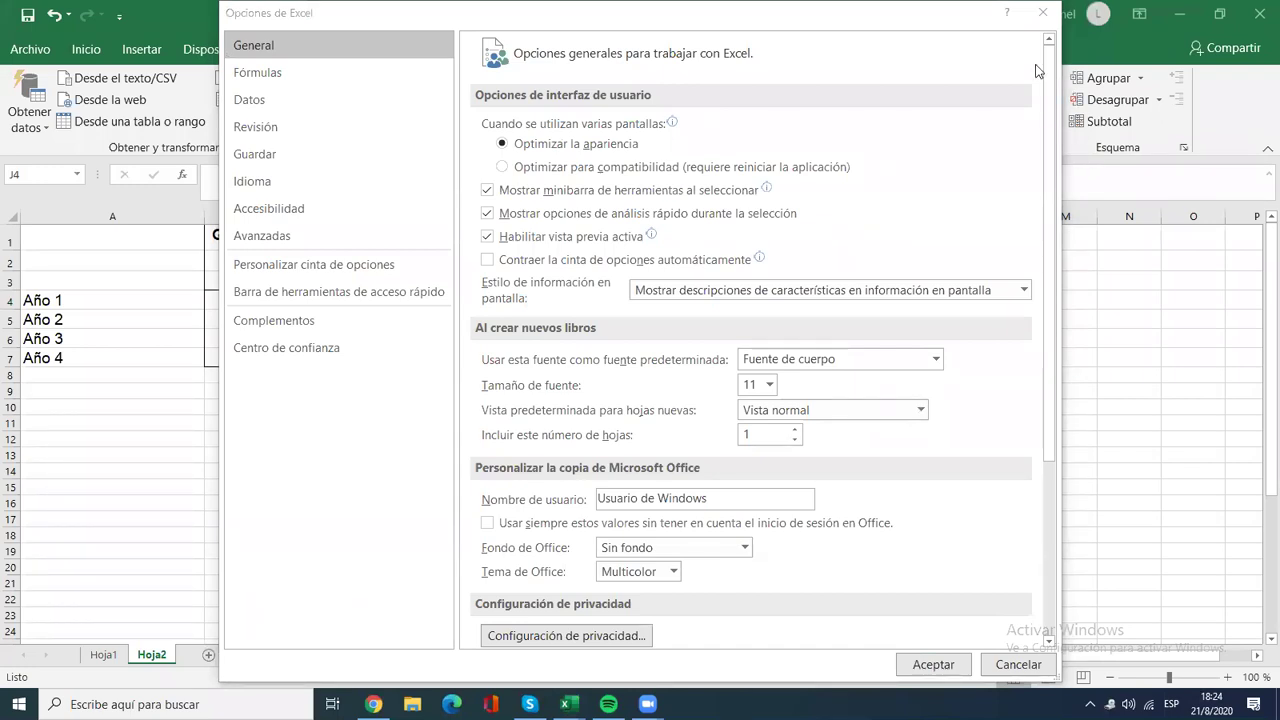
key(Escape)
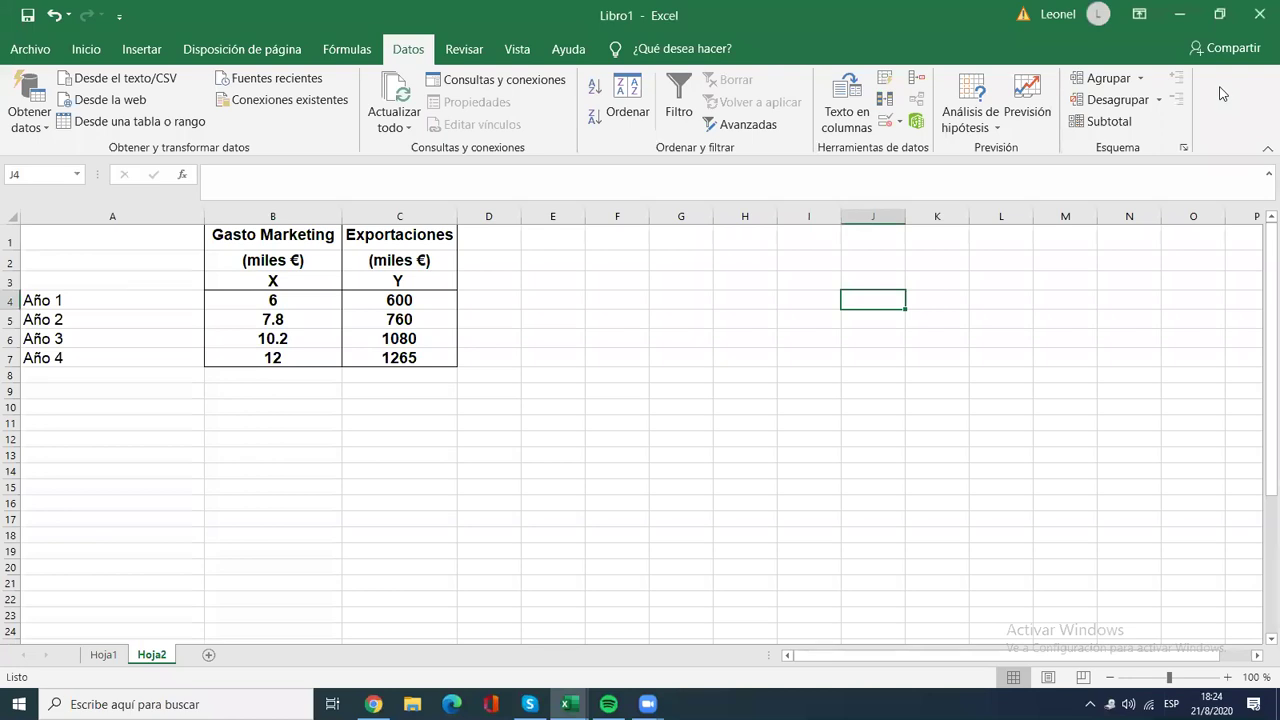
Step: Activate the Herramientas para análisis add-in through the Excel add-in settings
click(28, 52)
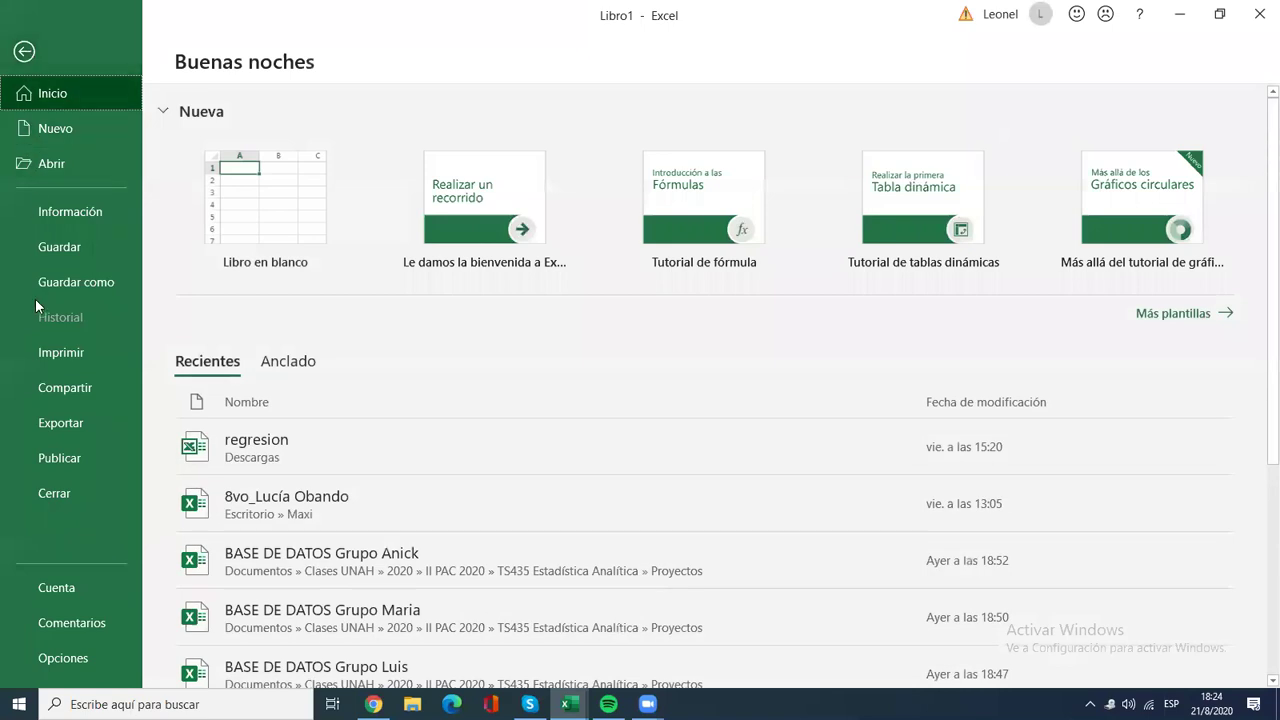
click(50, 656)
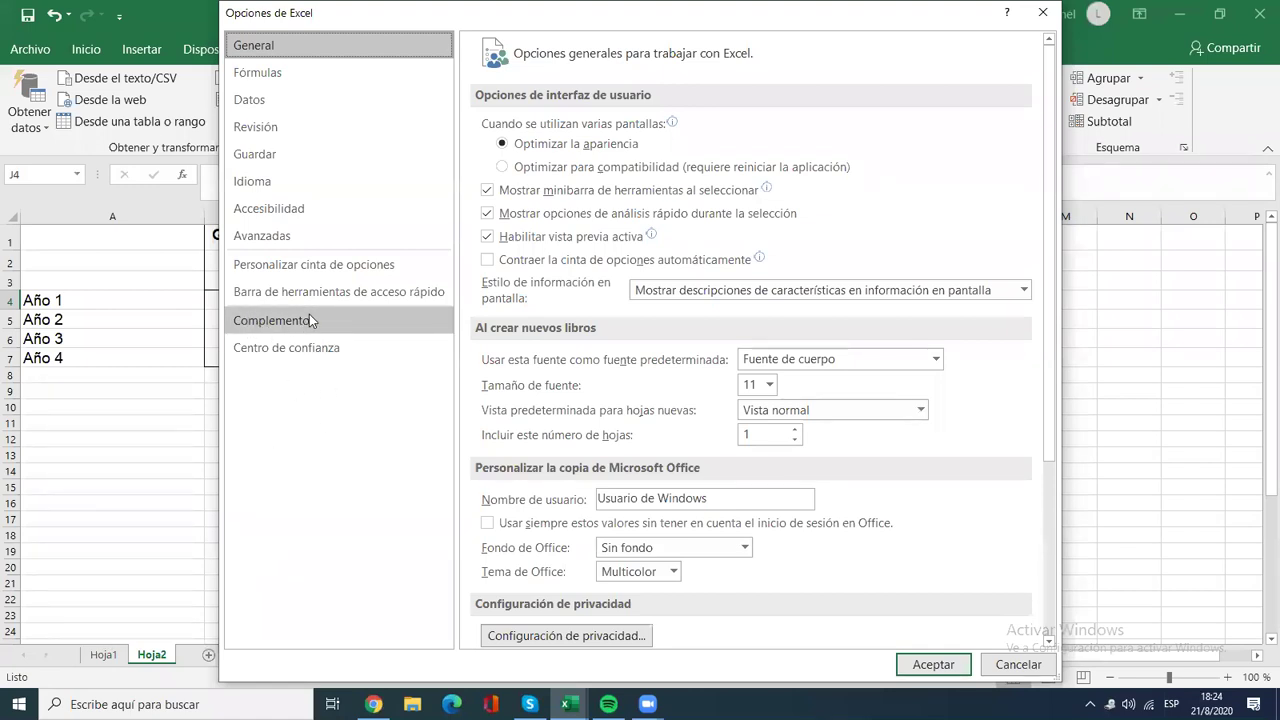
click(278, 322)
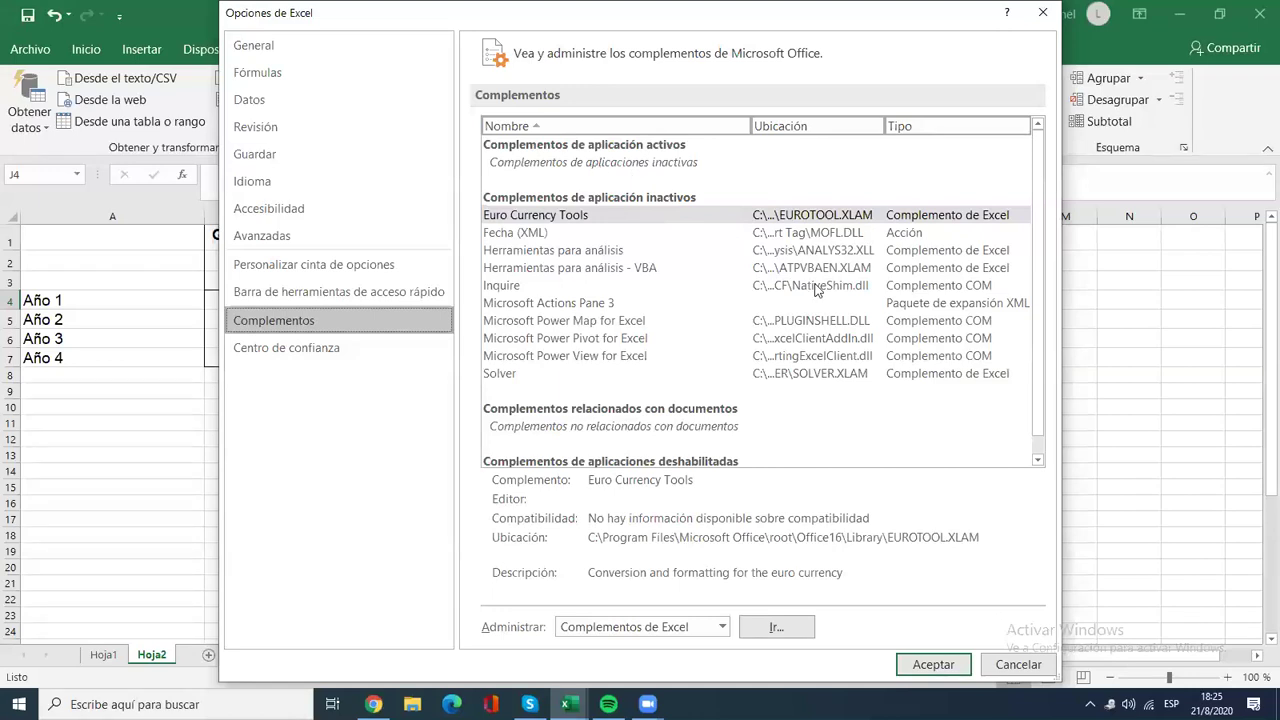
scroll(1040, 448, down, 1)
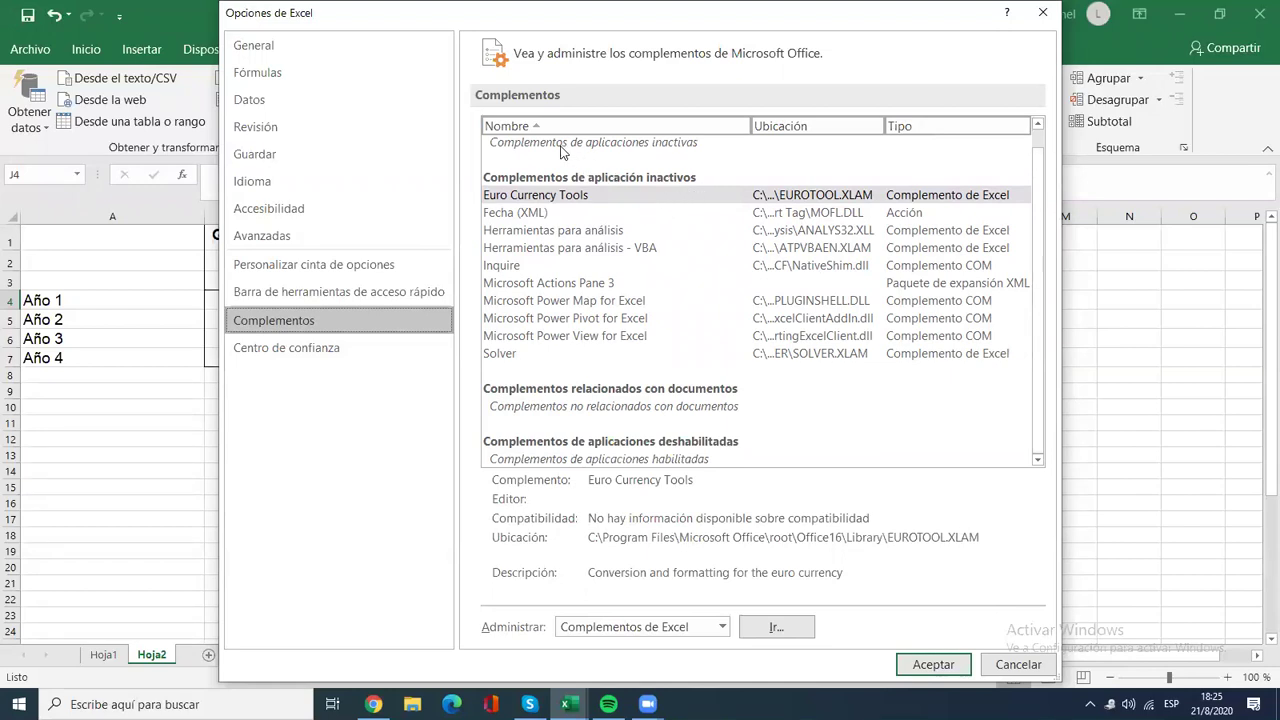
scroll(1025, 243, up, 1)
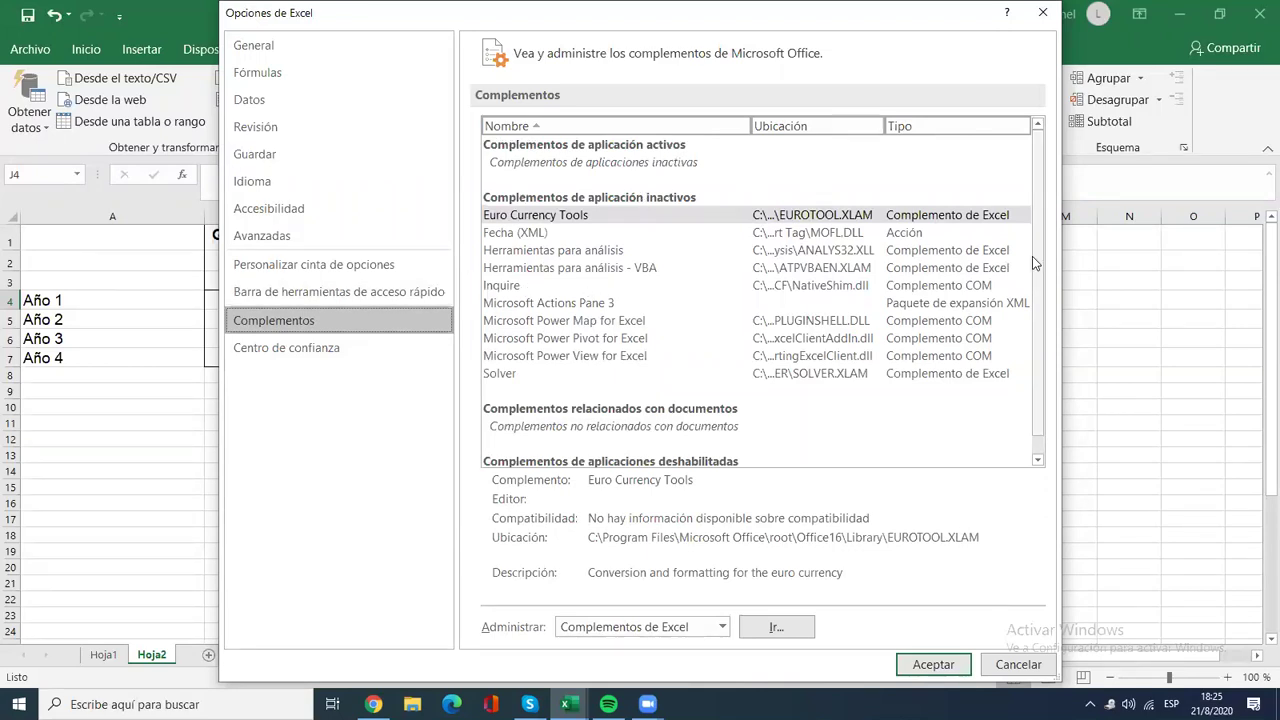
scroll(1040, 295, down, 1)
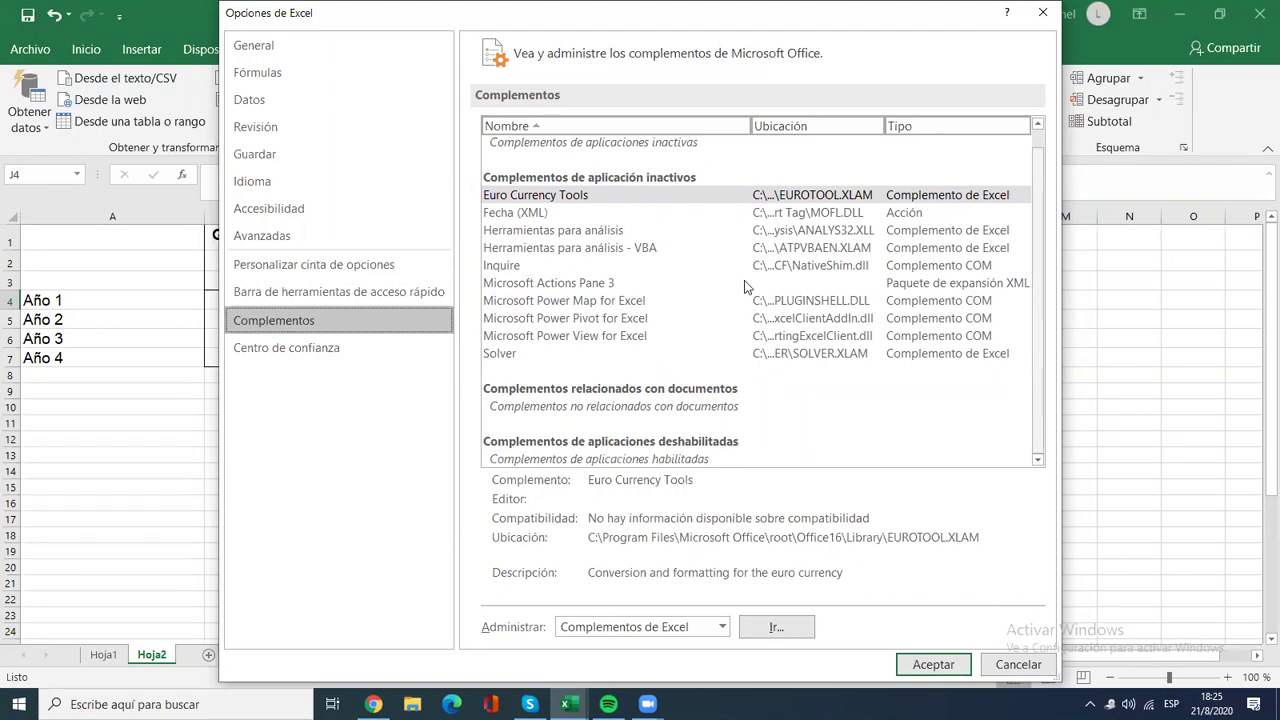
click(537, 232)
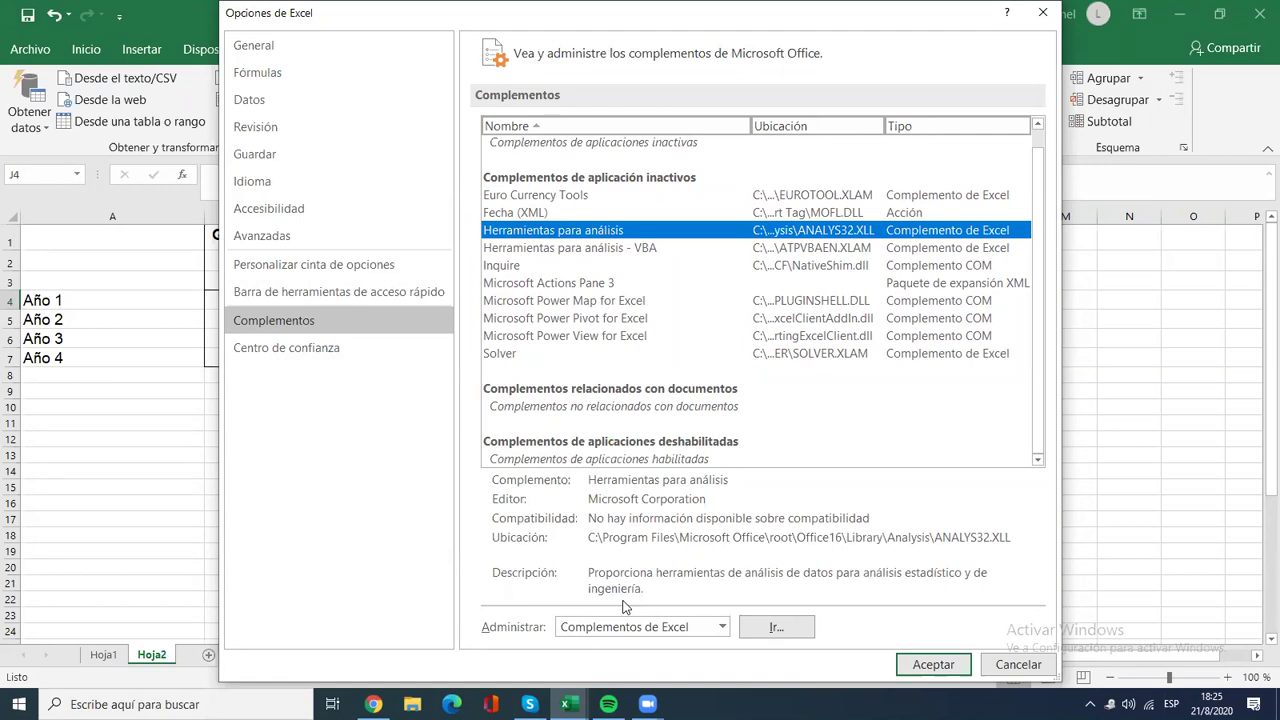
click(776, 627)
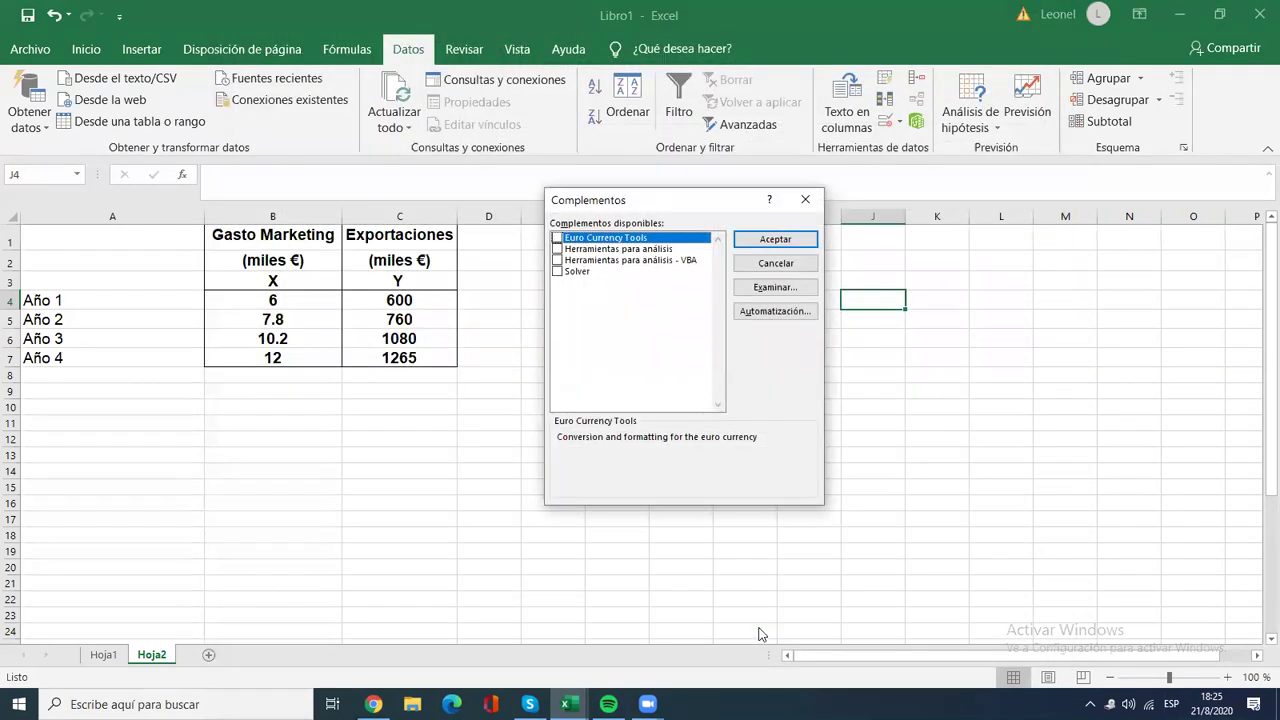
click(557, 249)
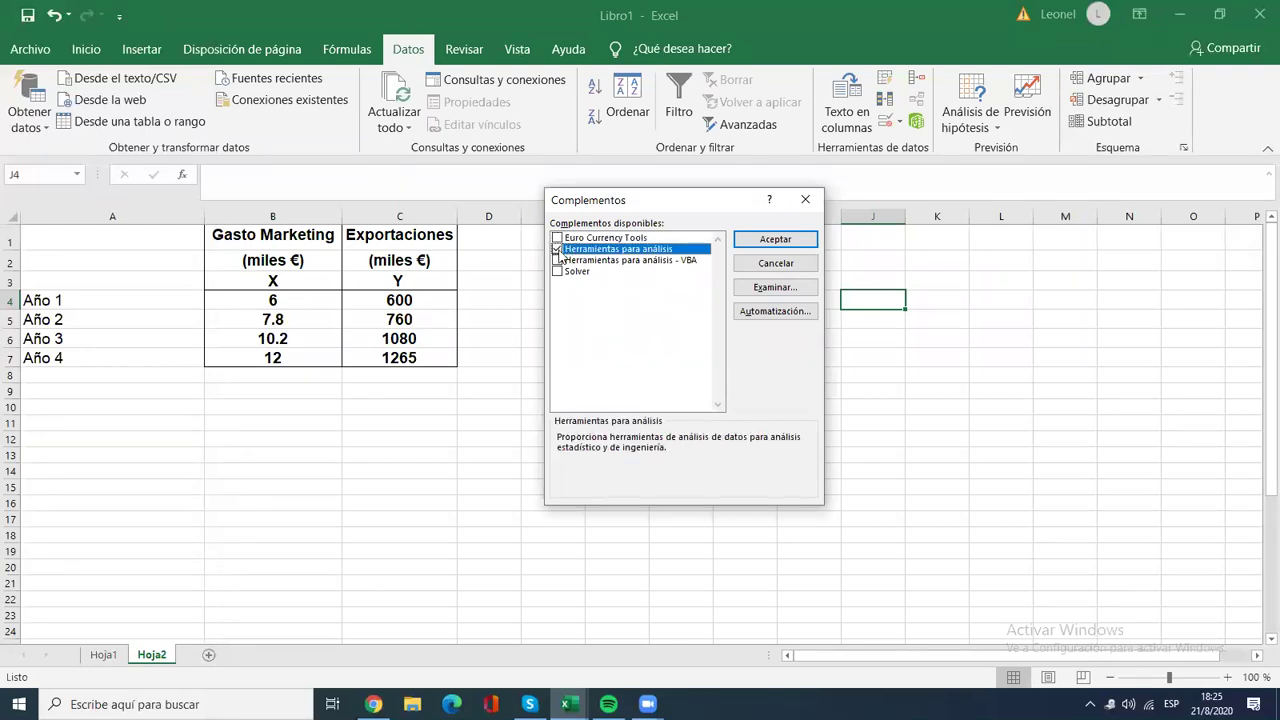
click(776, 240)
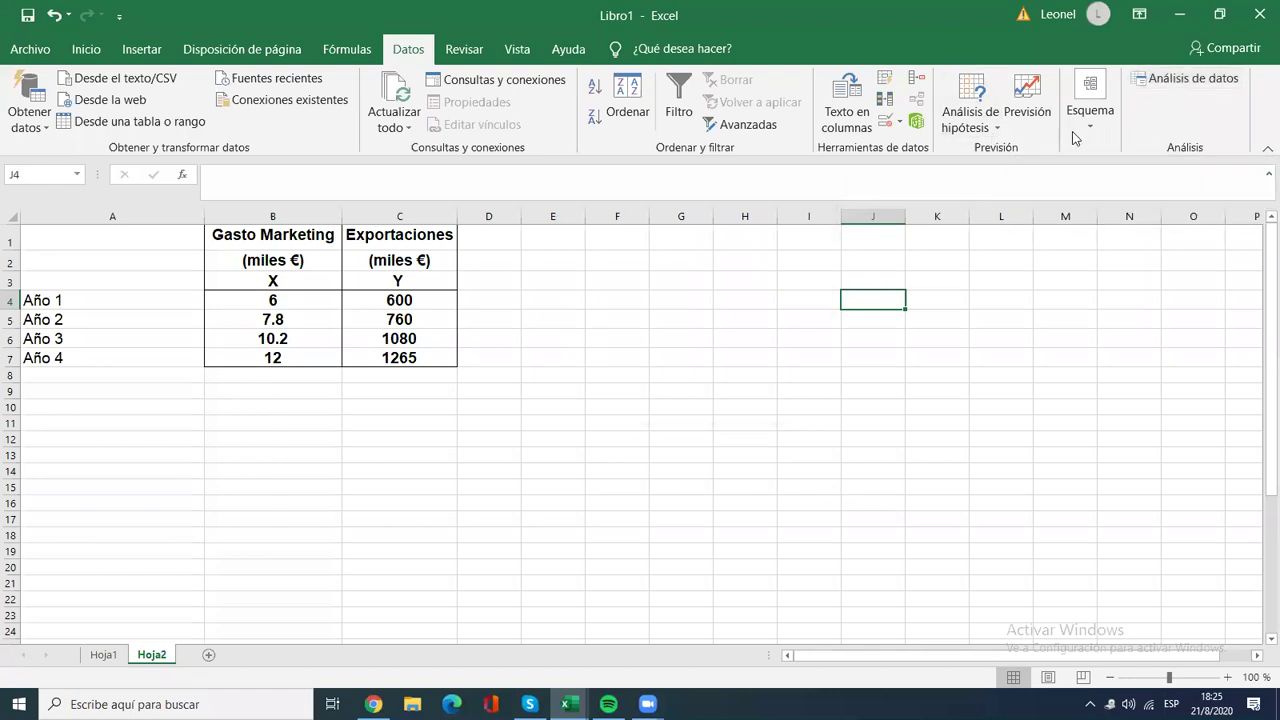
Step: Start the Regresión tool from the data analysis functions
click(1160, 86)
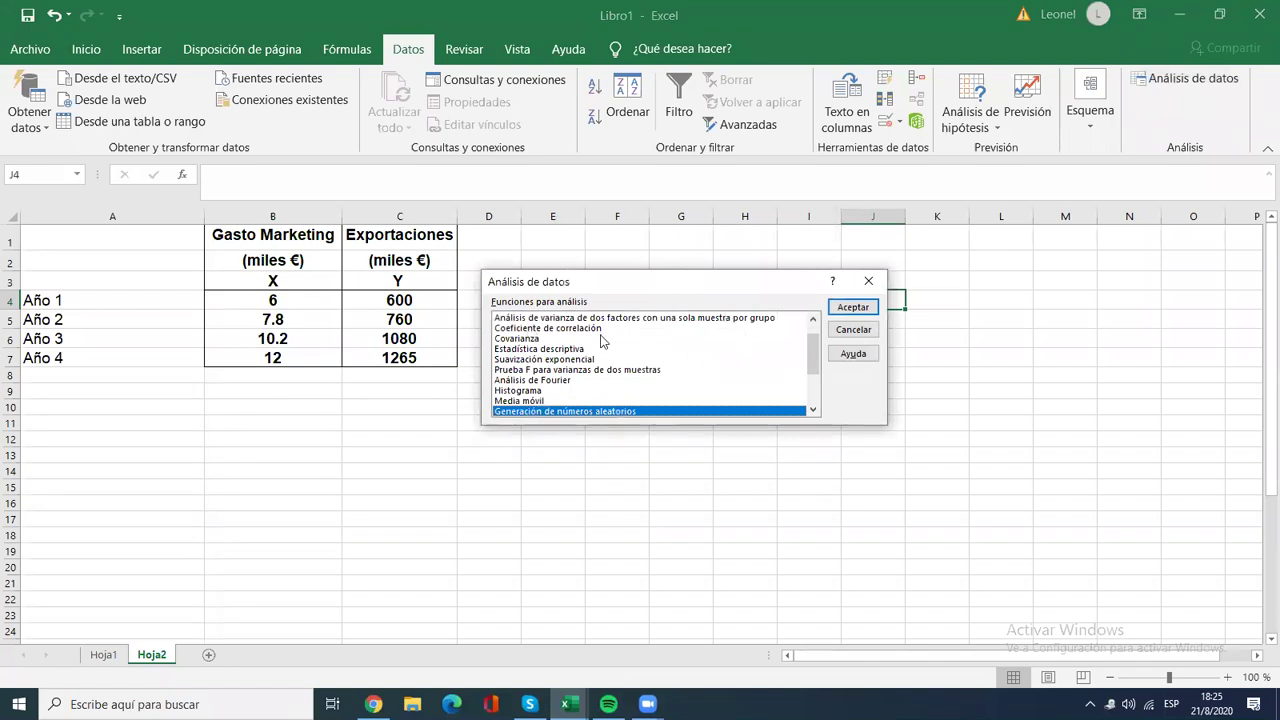
drag(818, 347, 817, 369)
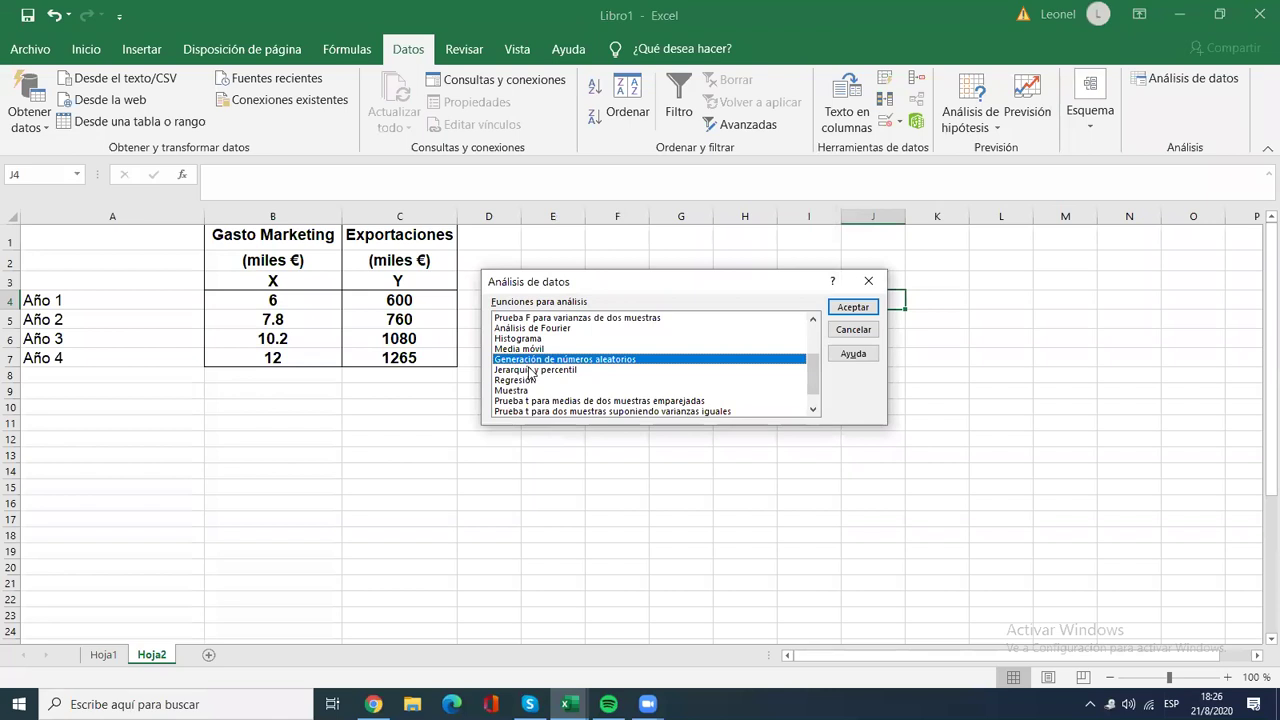
drag(810, 371, 811, 381)
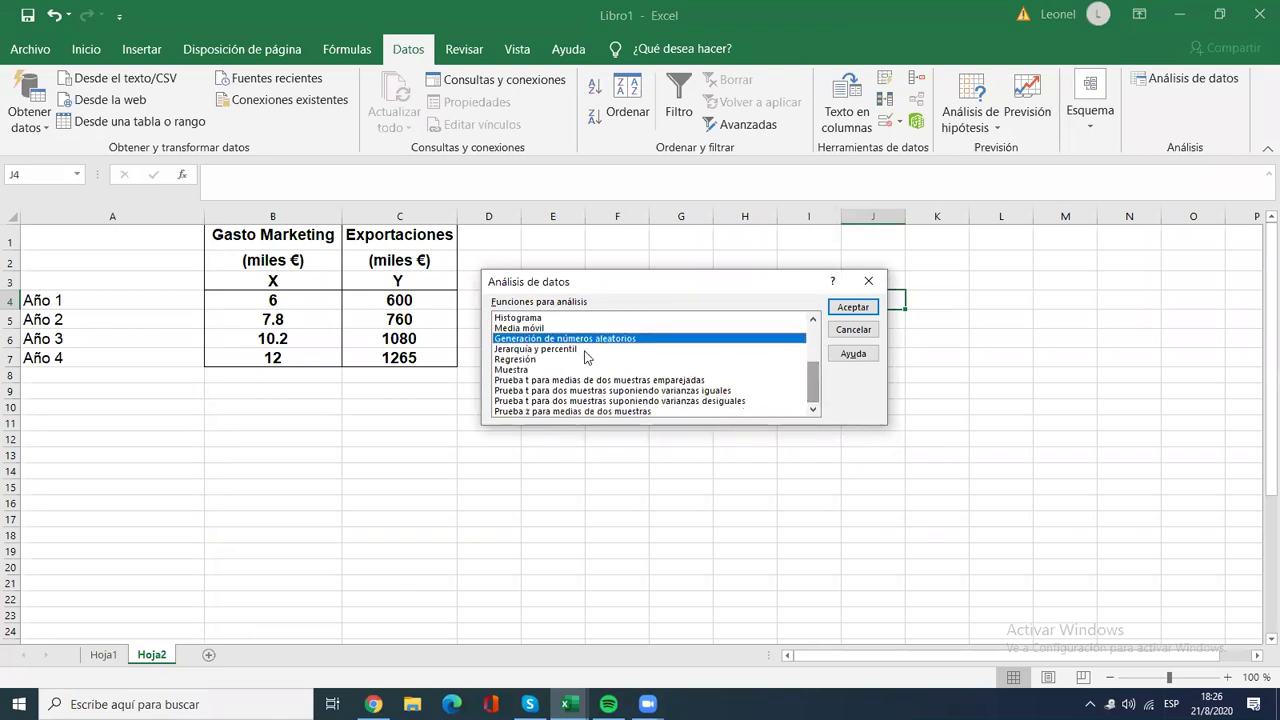
click(515, 359)
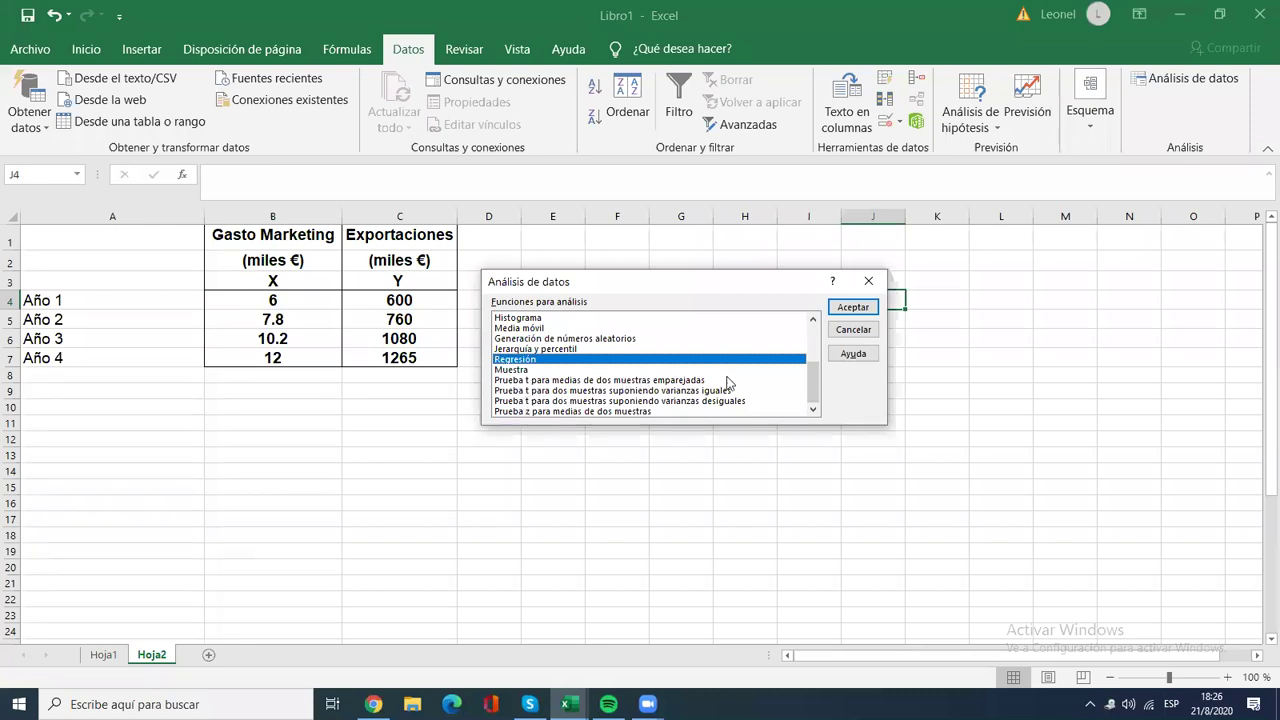
mouse_move(814, 373)
mouse_down()
mouse_move(814, 353)
mouse_move(814, 377)
mouse_up()
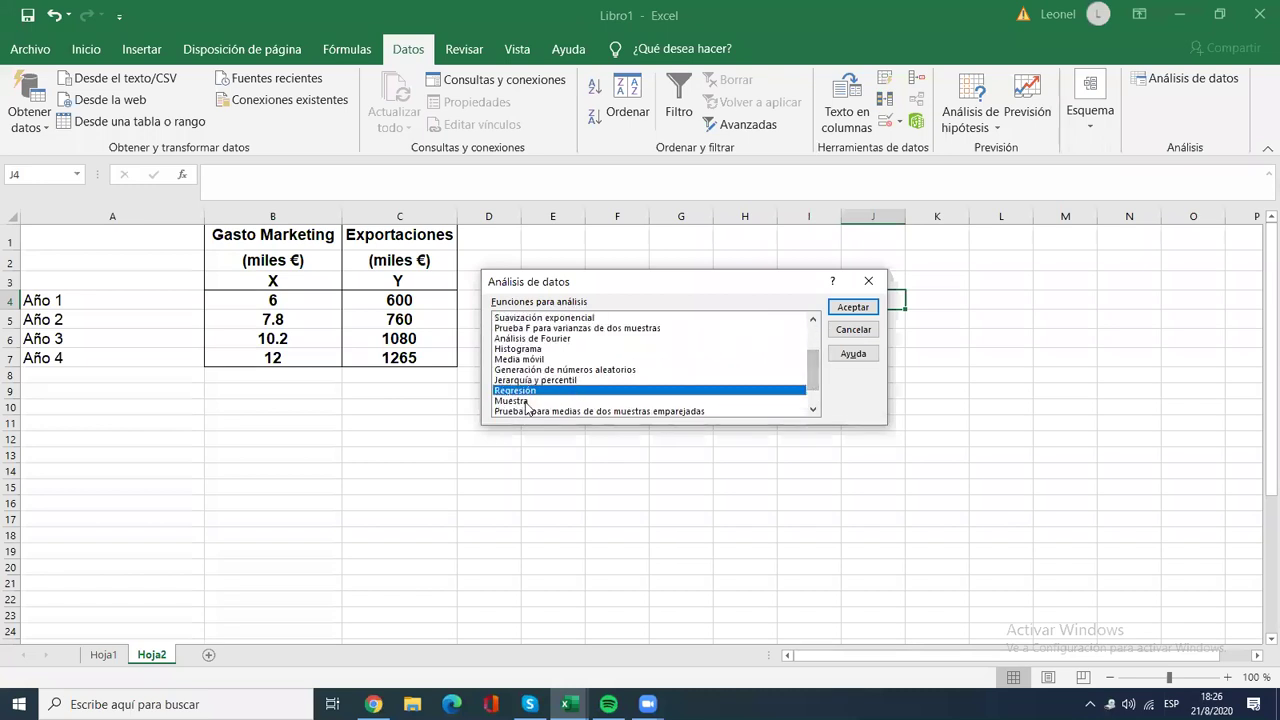
click(842, 311)
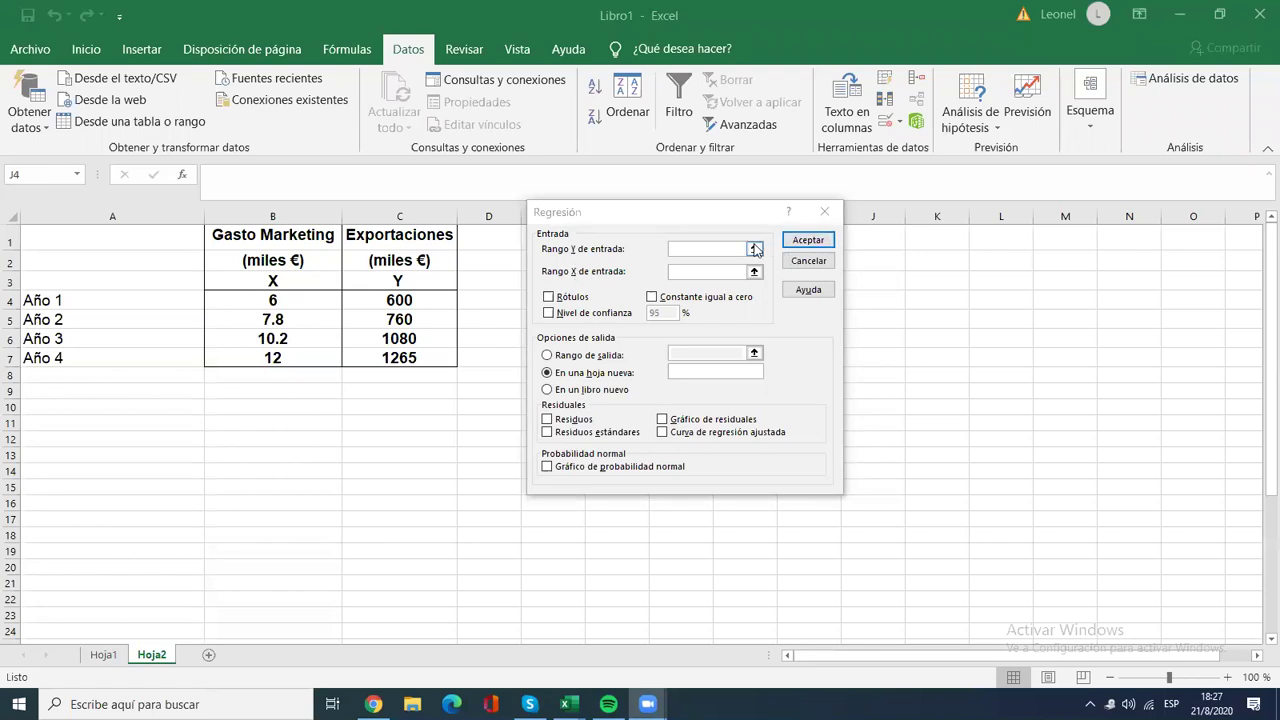
Step: Set the regression's Y input range to the Exportaciones values in $C$4:$C$7
click(712, 250)
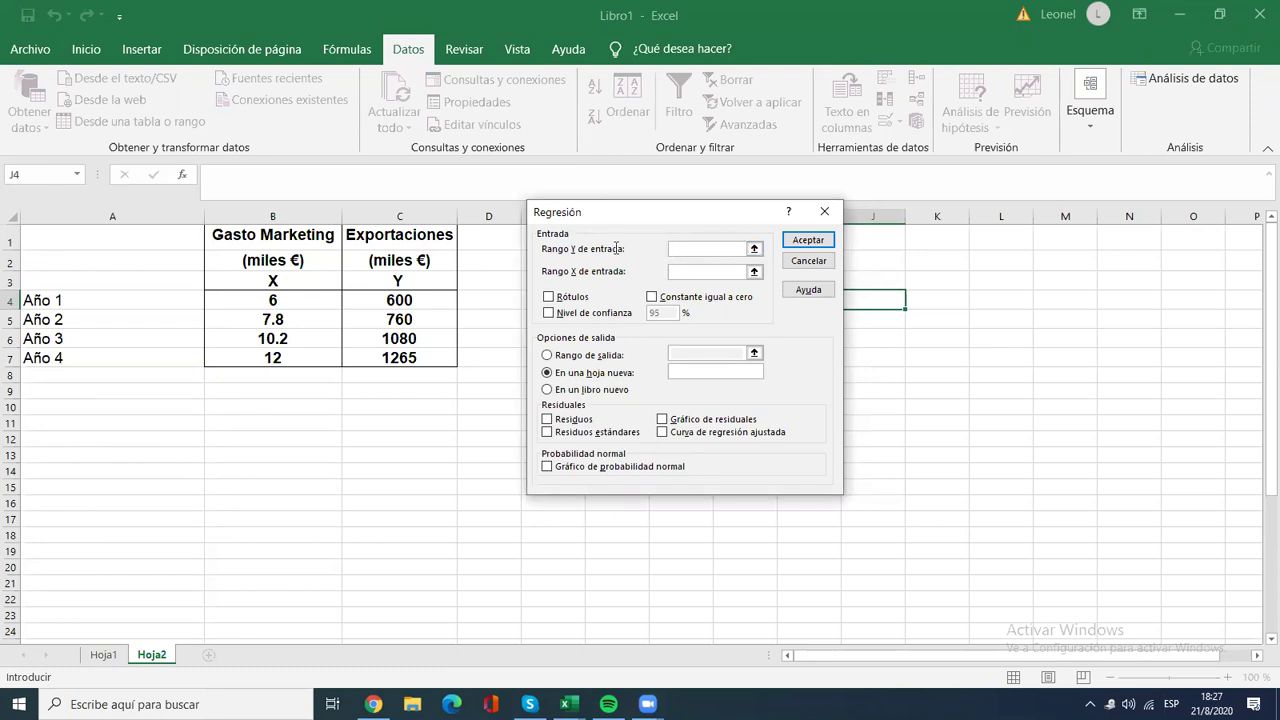
click(681, 249)
drag(445, 298, 424, 359)
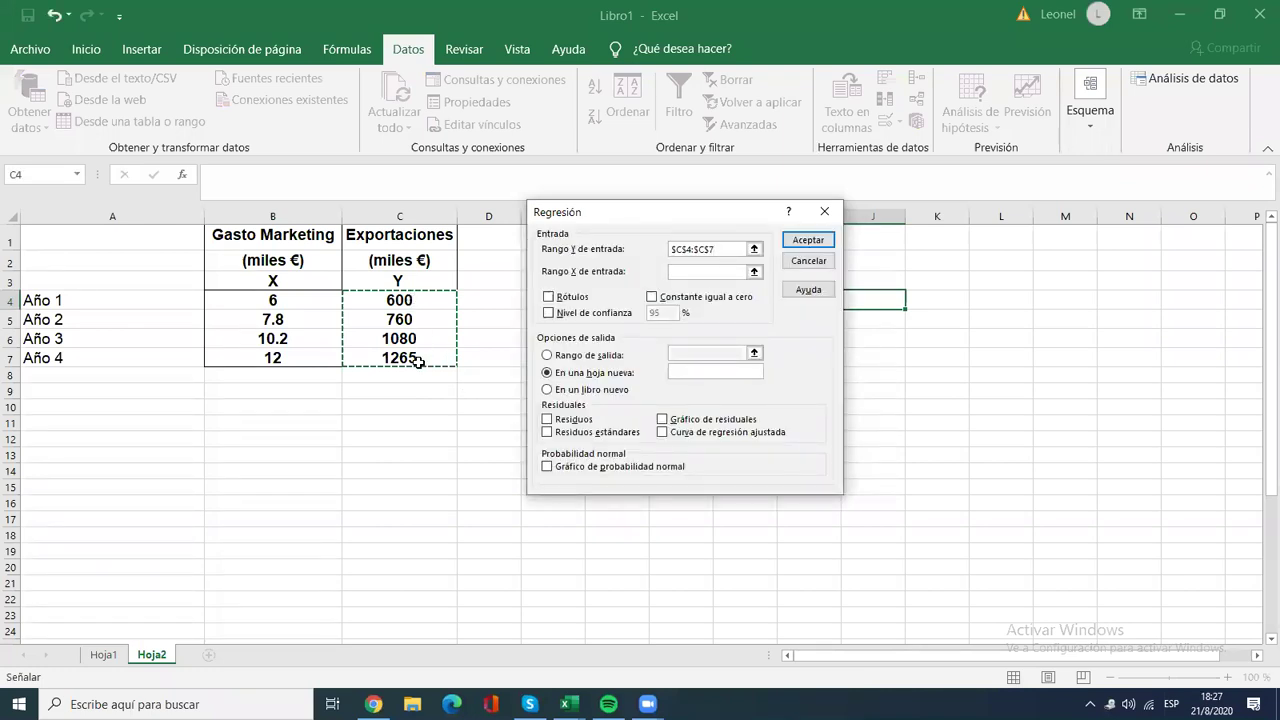
Step: Set the regression's X input range to the Gasto Marketing values in $B$4:$B$7
click(673, 270)
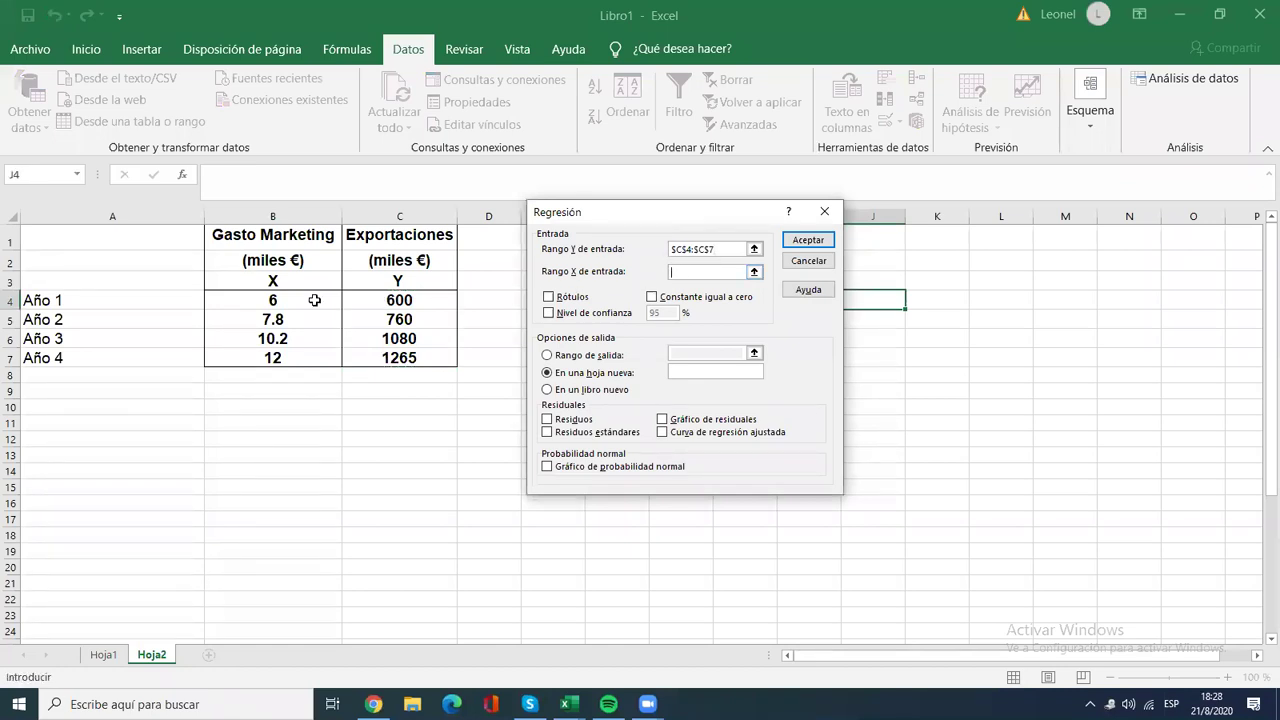
drag(288, 298, 284, 356)
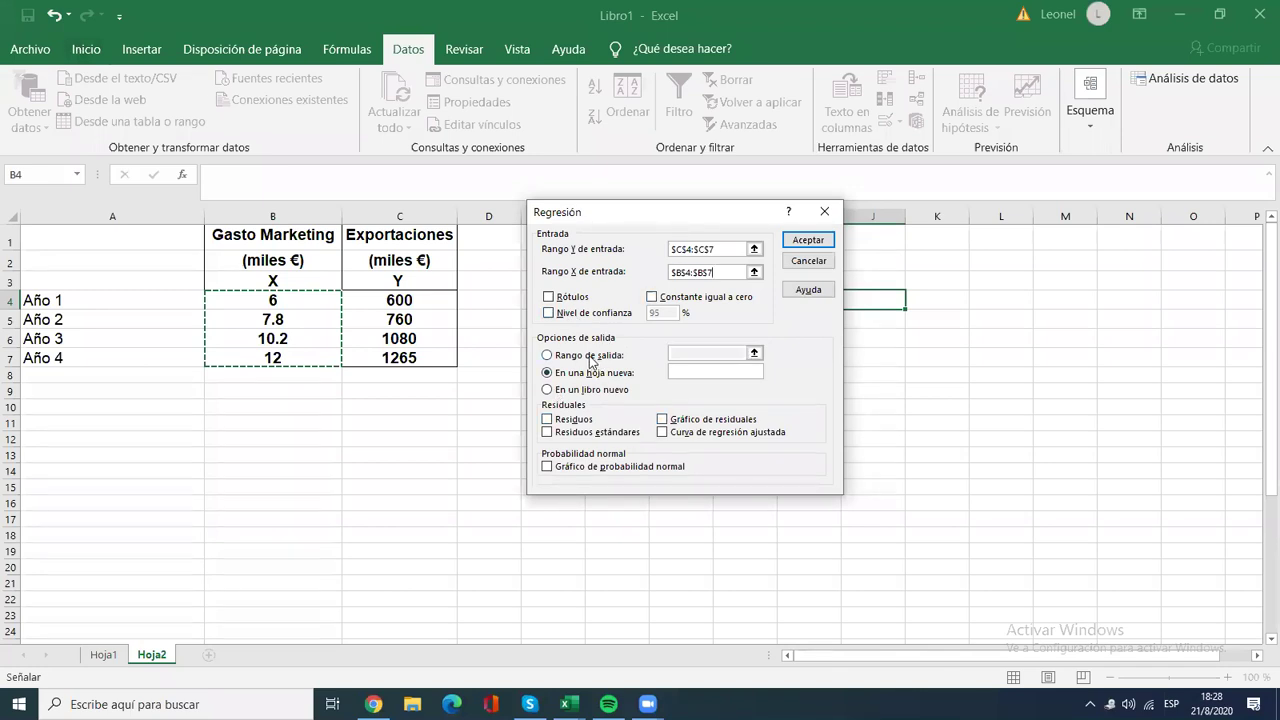
key(Escape)
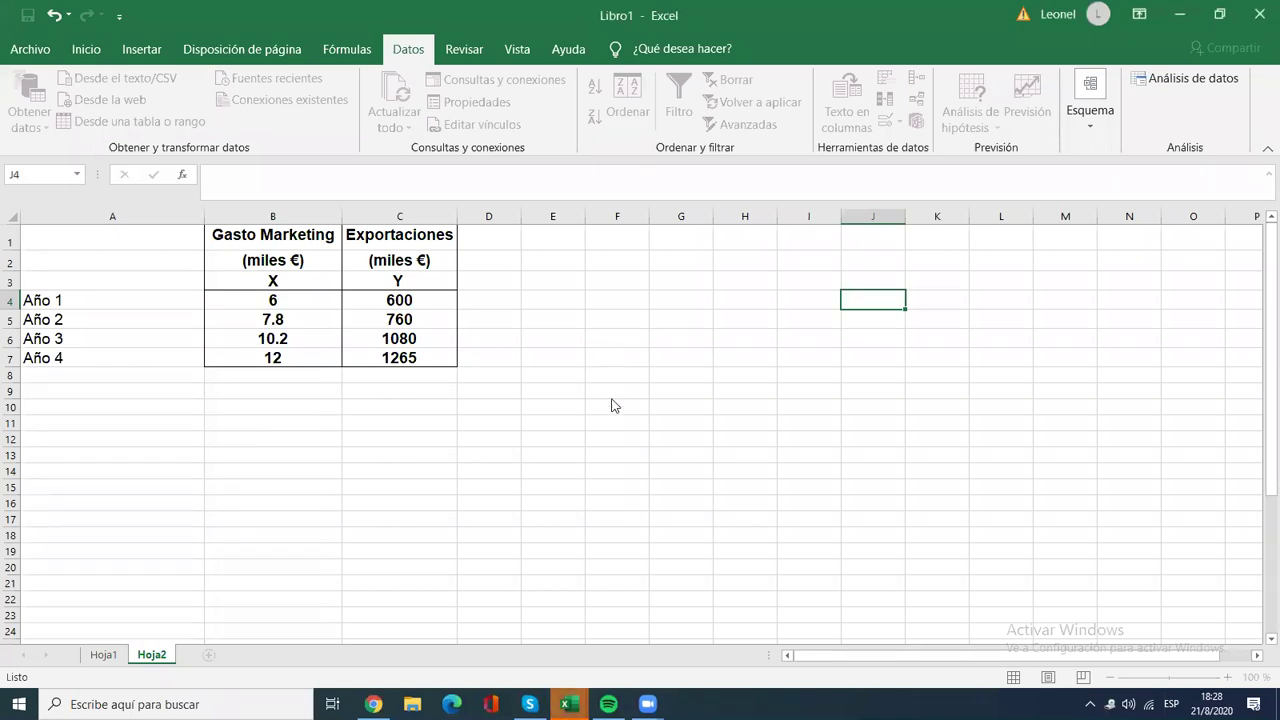
mouse_move(568, 704)
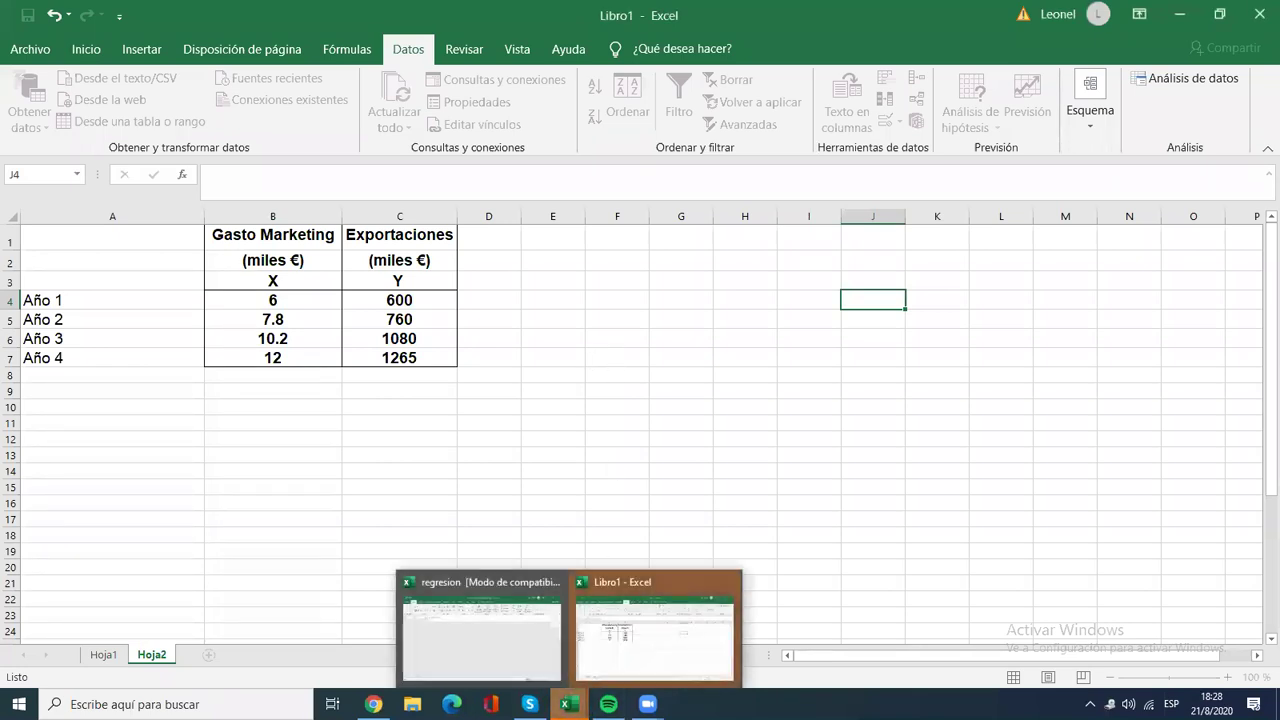
click(642, 650)
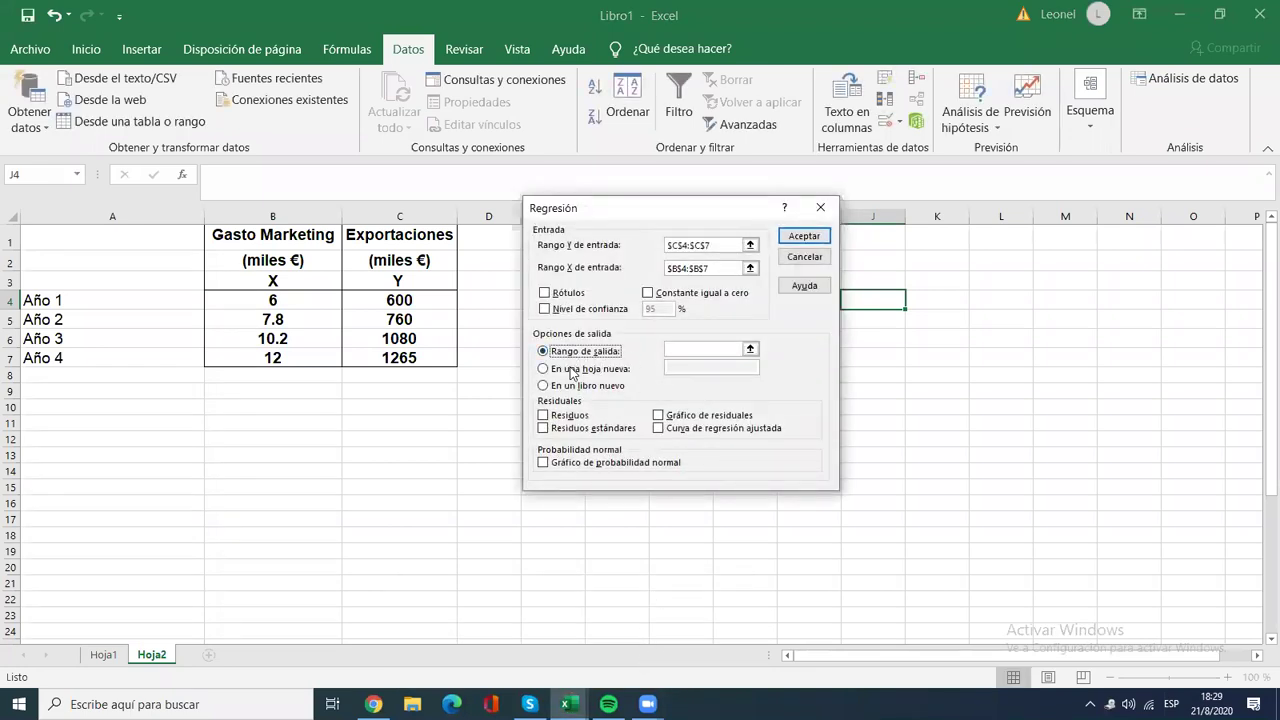
Step: Send the regression output to $A$9 on the current sheet, include Residuos, and run the analysis
click(685, 348)
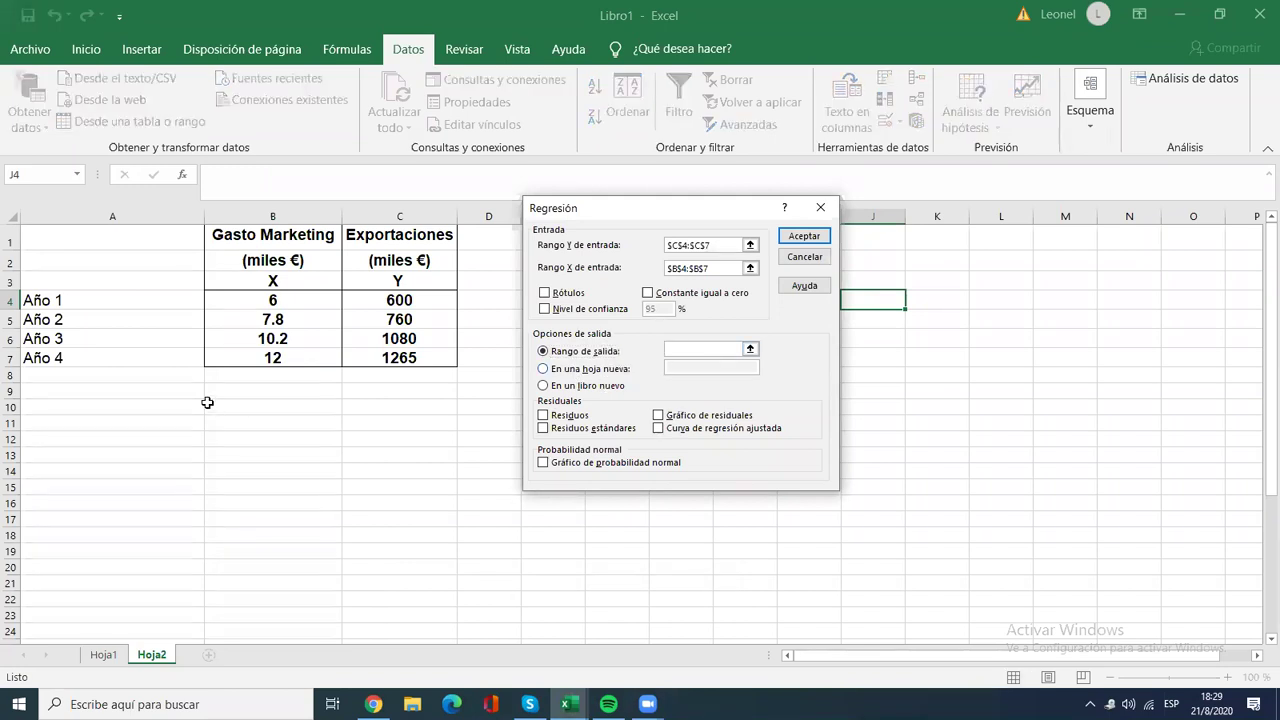
click(82, 394)
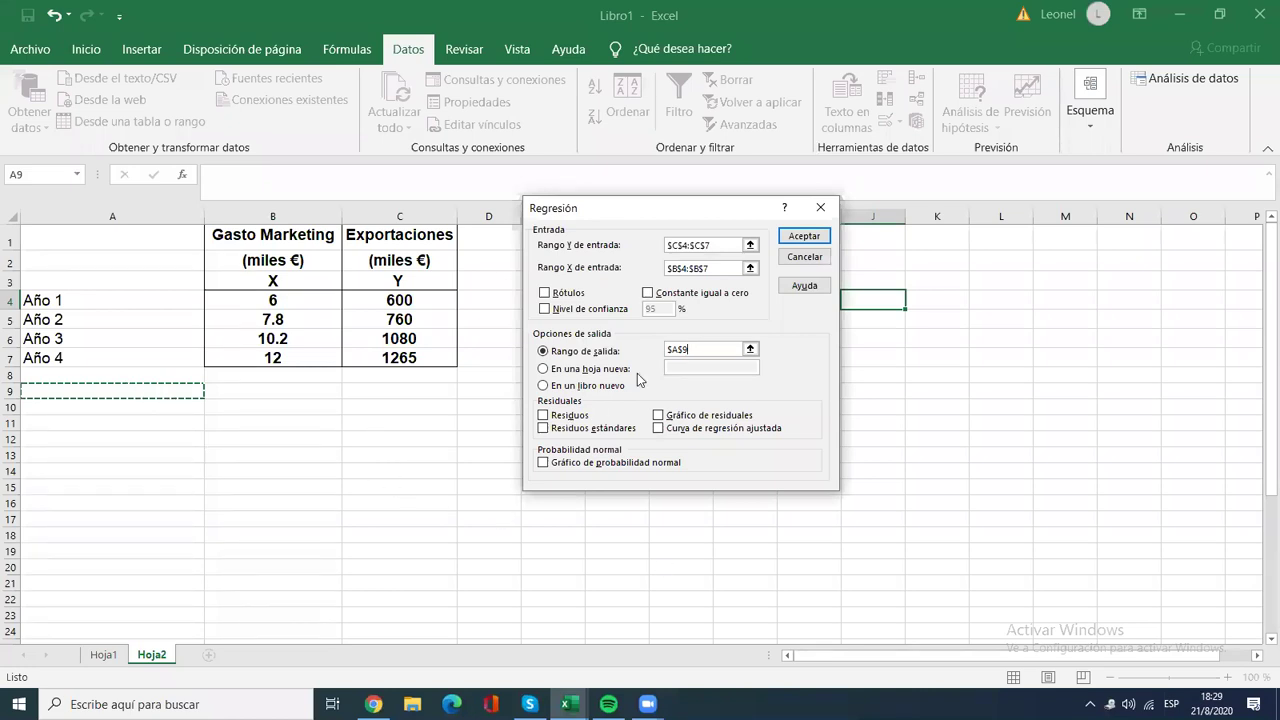
click(545, 416)
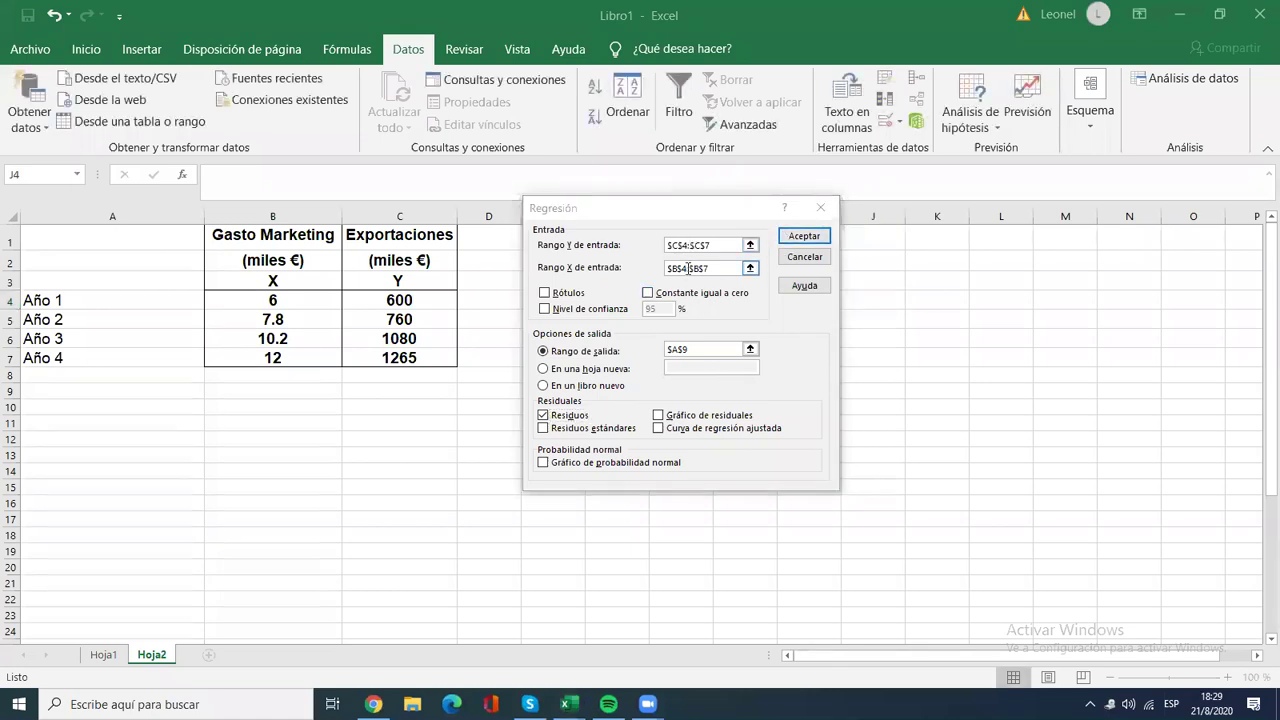
click(803, 236)
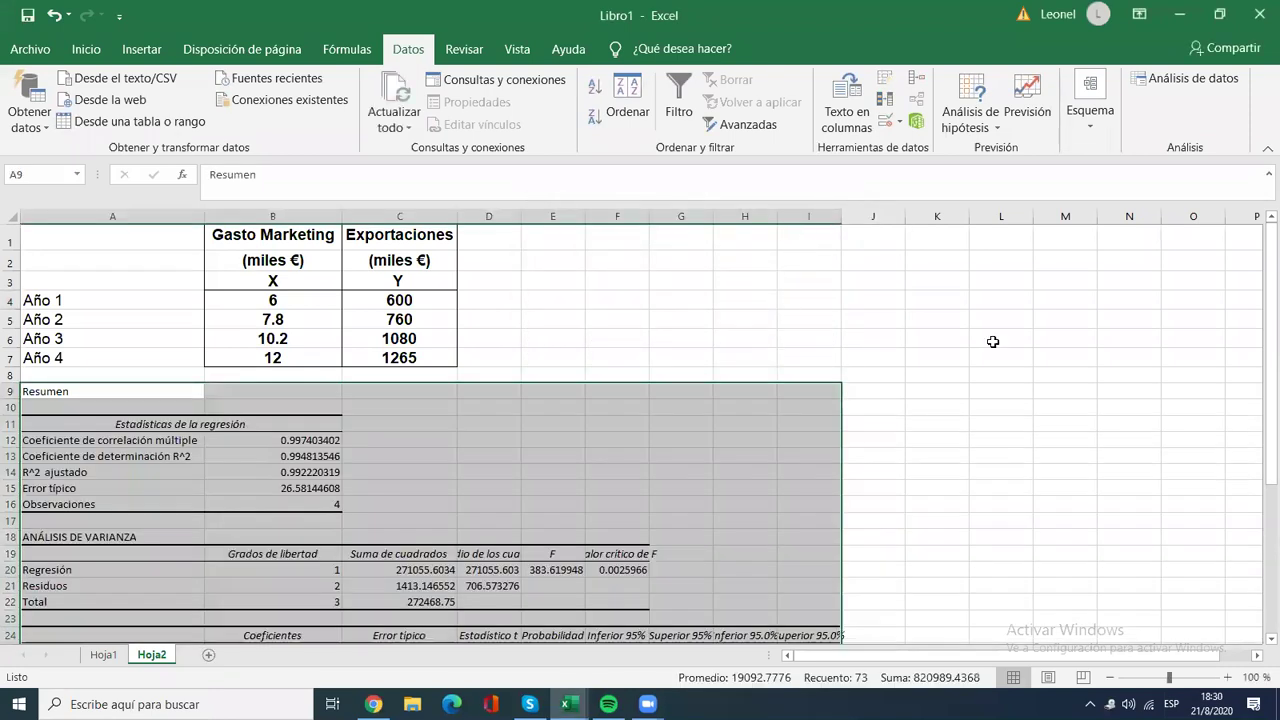
Step: Examine the regression report's summary statistics, variance analysis, coefficients and residuals alongside the source data
drag(1264, 336, 1258, 437)
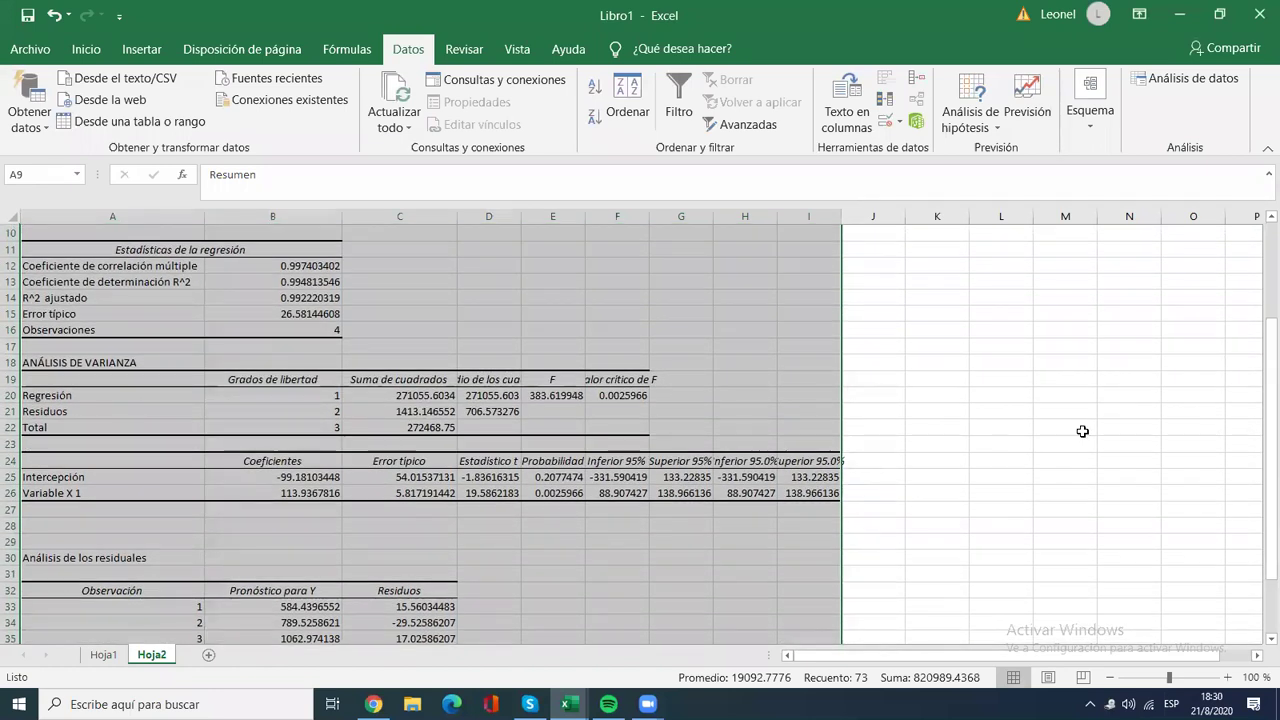
click(722, 351)
drag(1260, 336, 1257, 268)
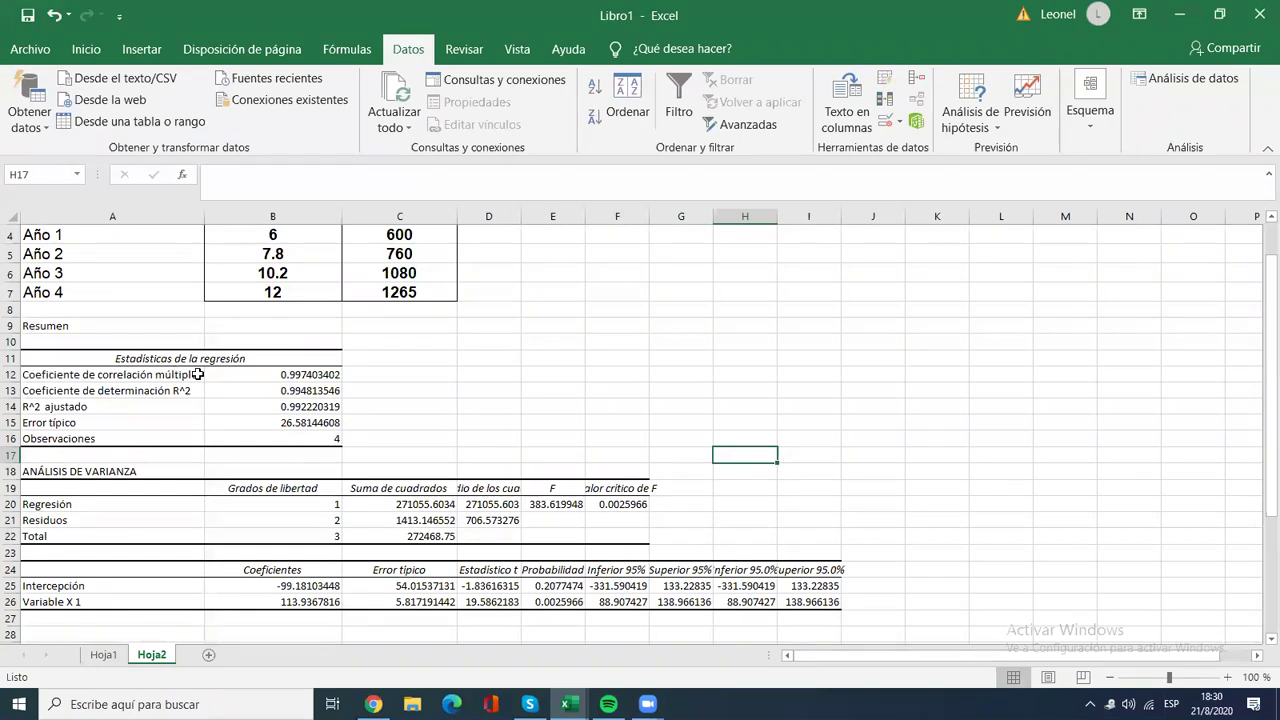
click(255, 376)
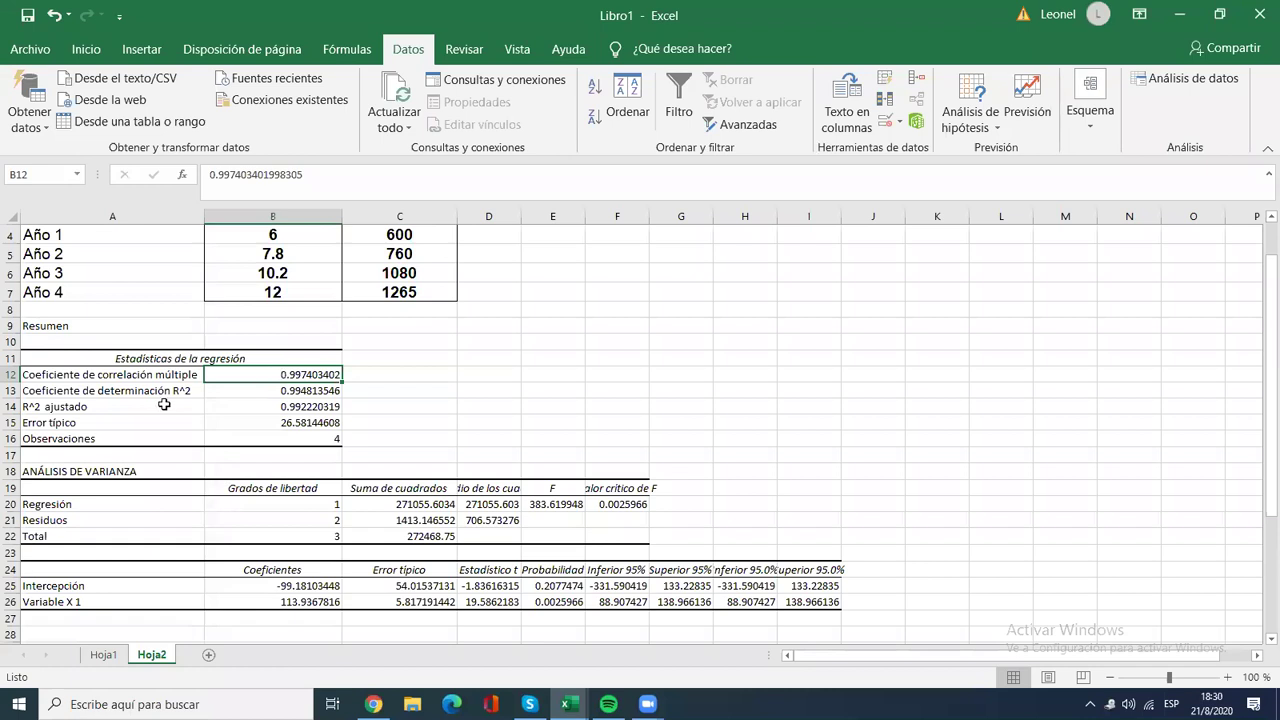
click(130, 393)
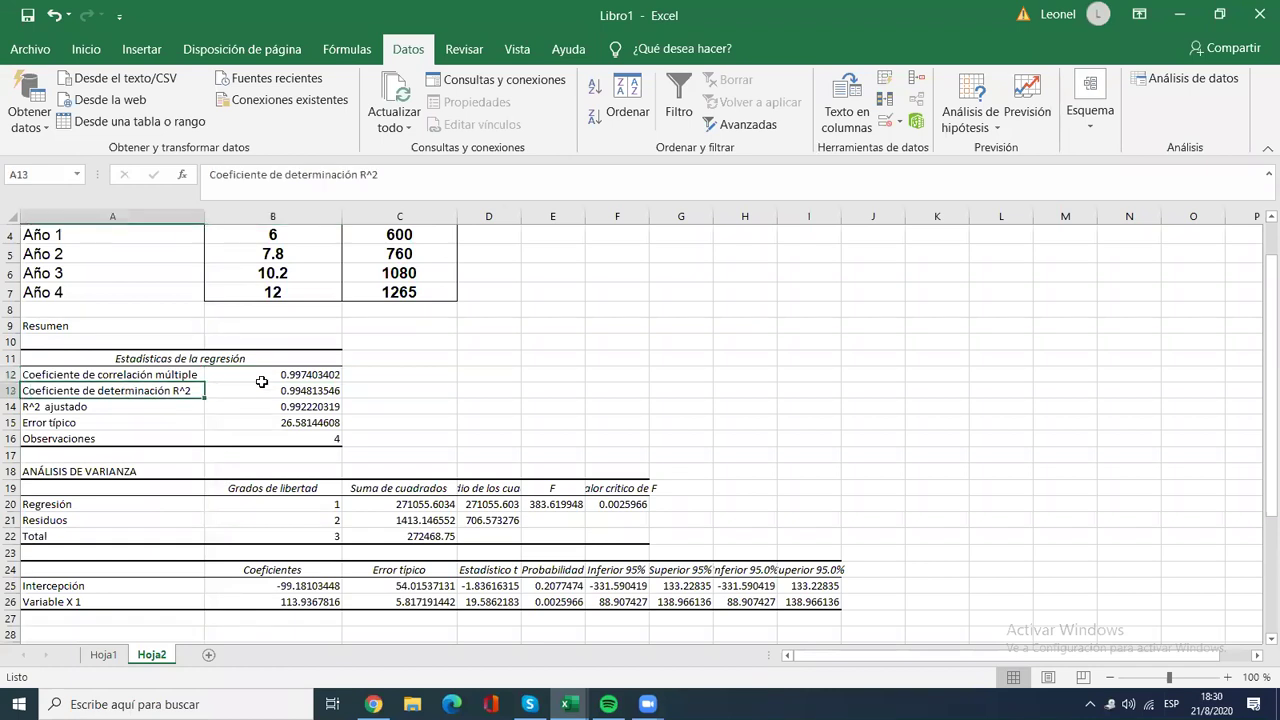
click(241, 373)
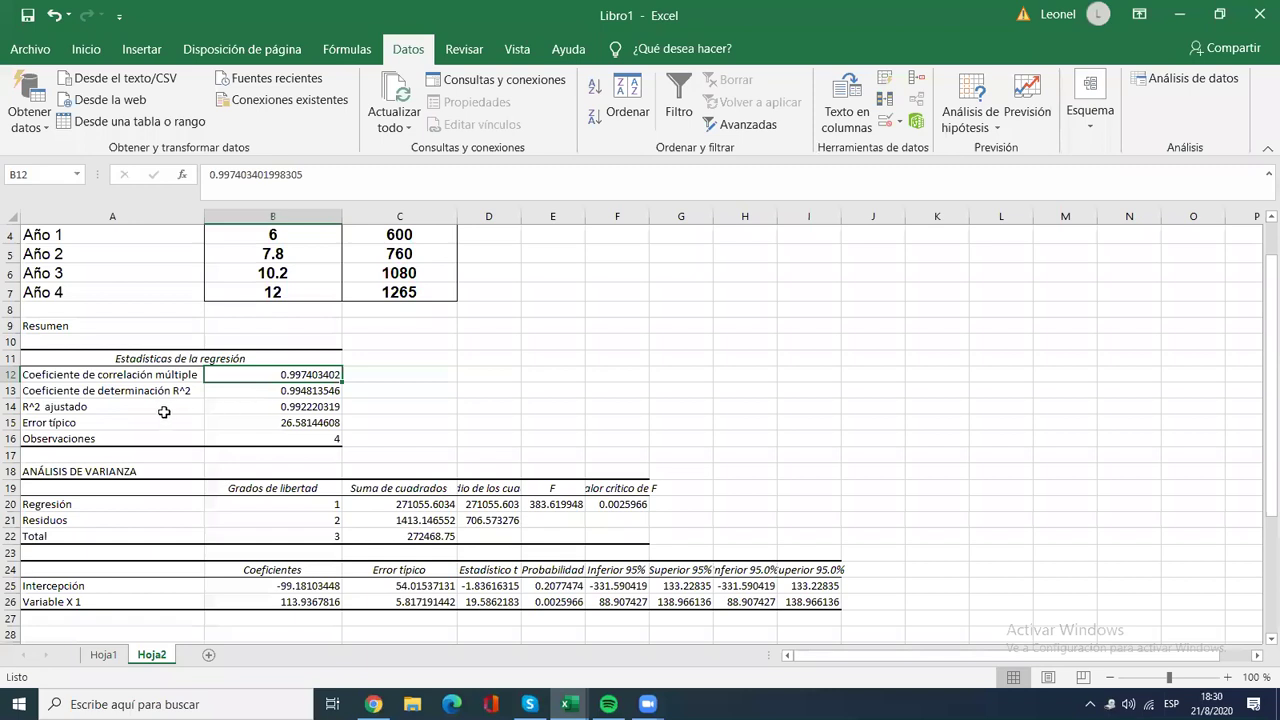
click(241, 423)
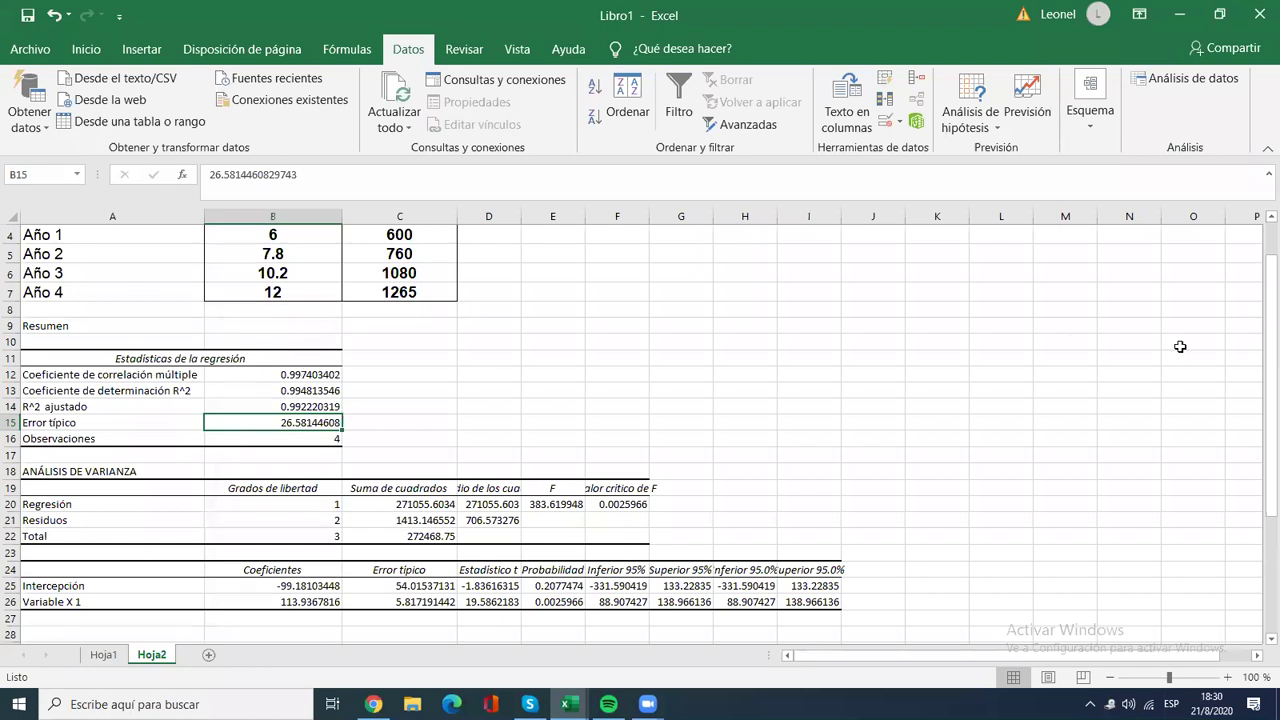
drag(1260, 292, 1262, 258)
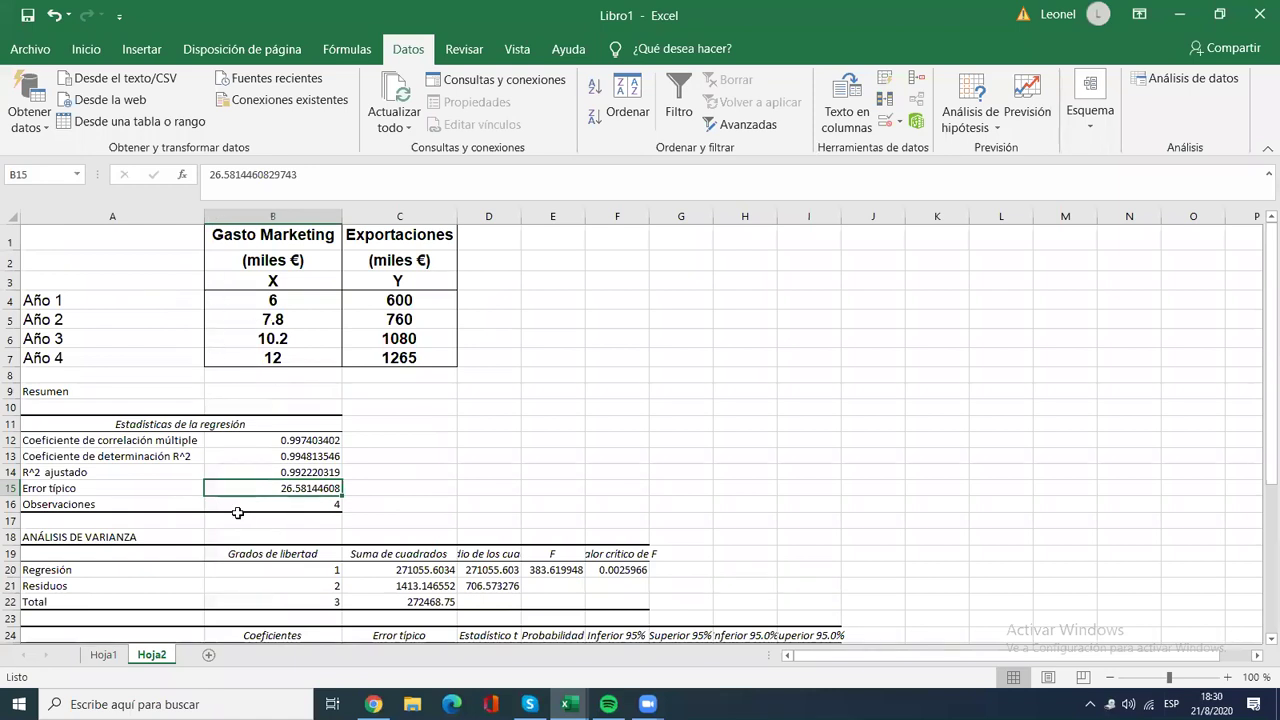
drag(1271, 397, 1271, 442)
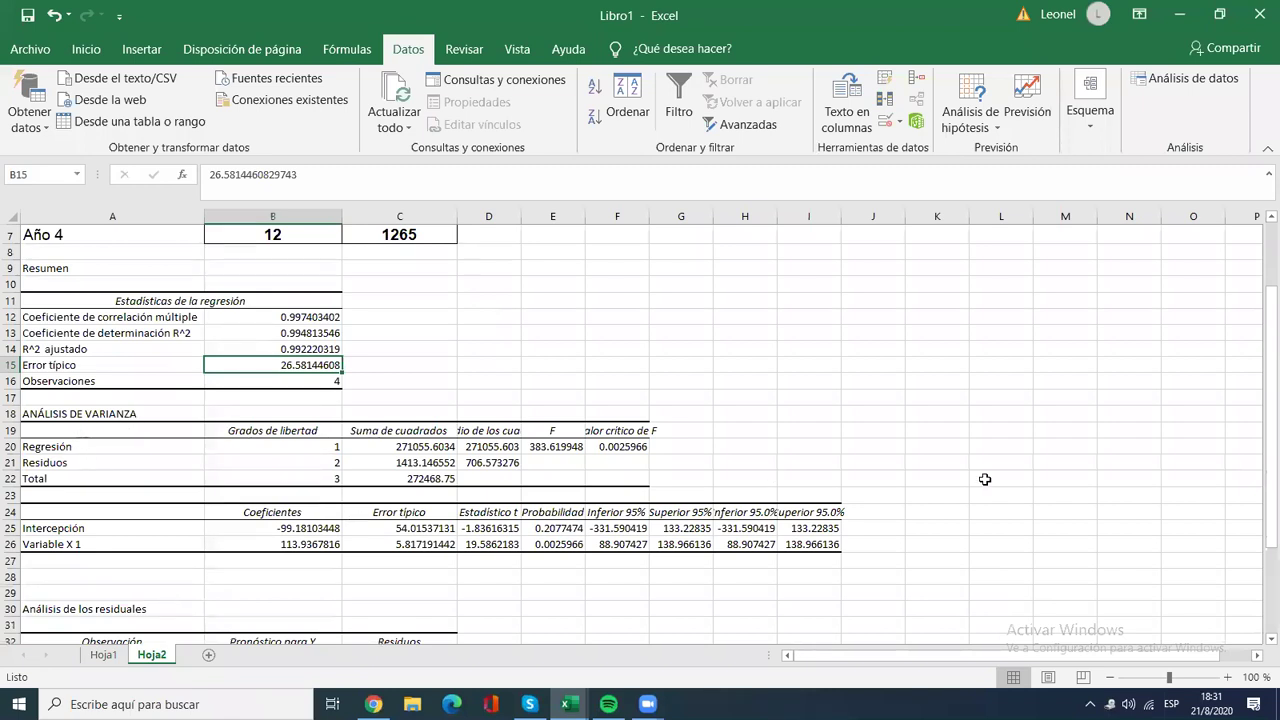
drag(1270, 460, 1270, 469)
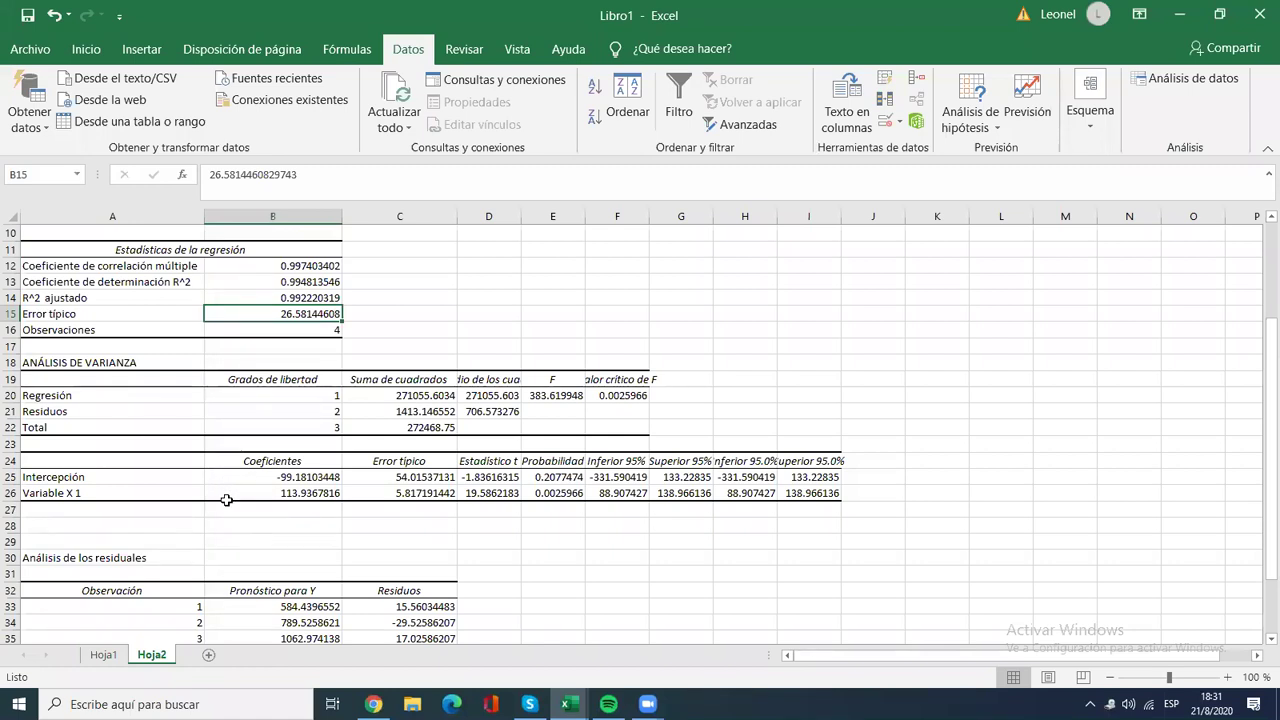
drag(1272, 449, 1251, 294)
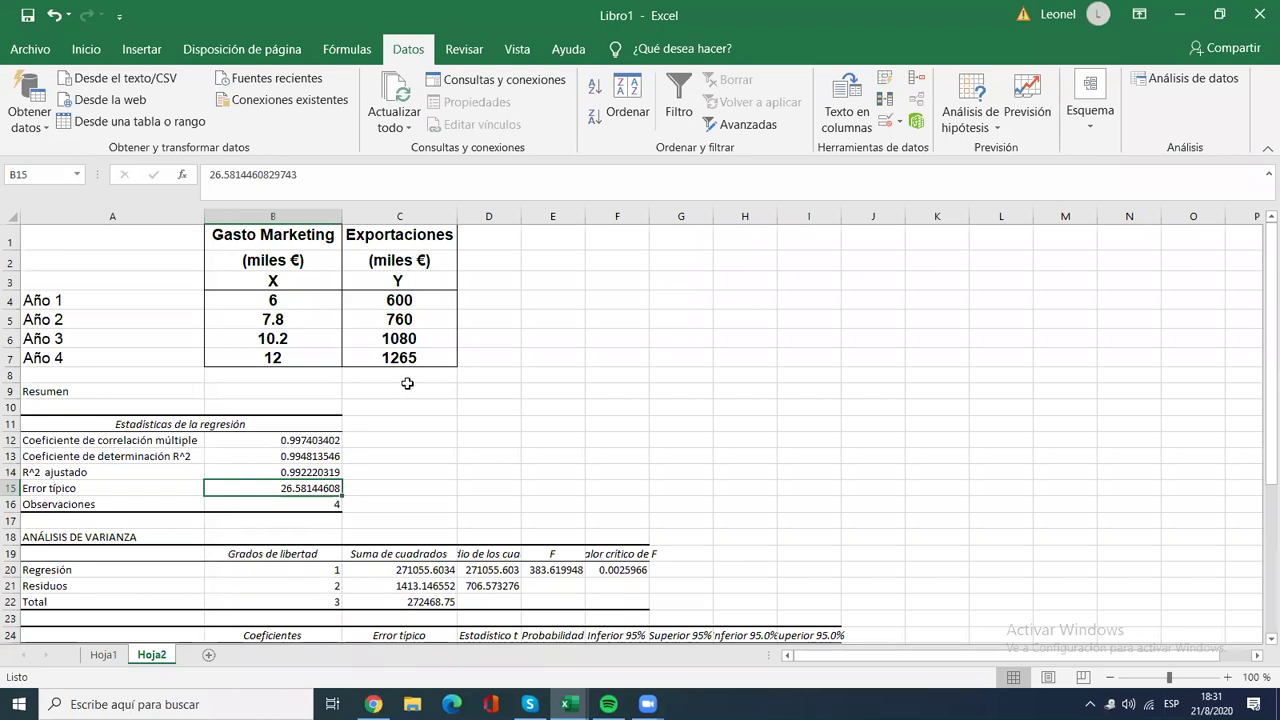
Step: Insert a markers-only scatter chart of the X and Y data in B3:C7 and place it beside the data table
click(554, 244)
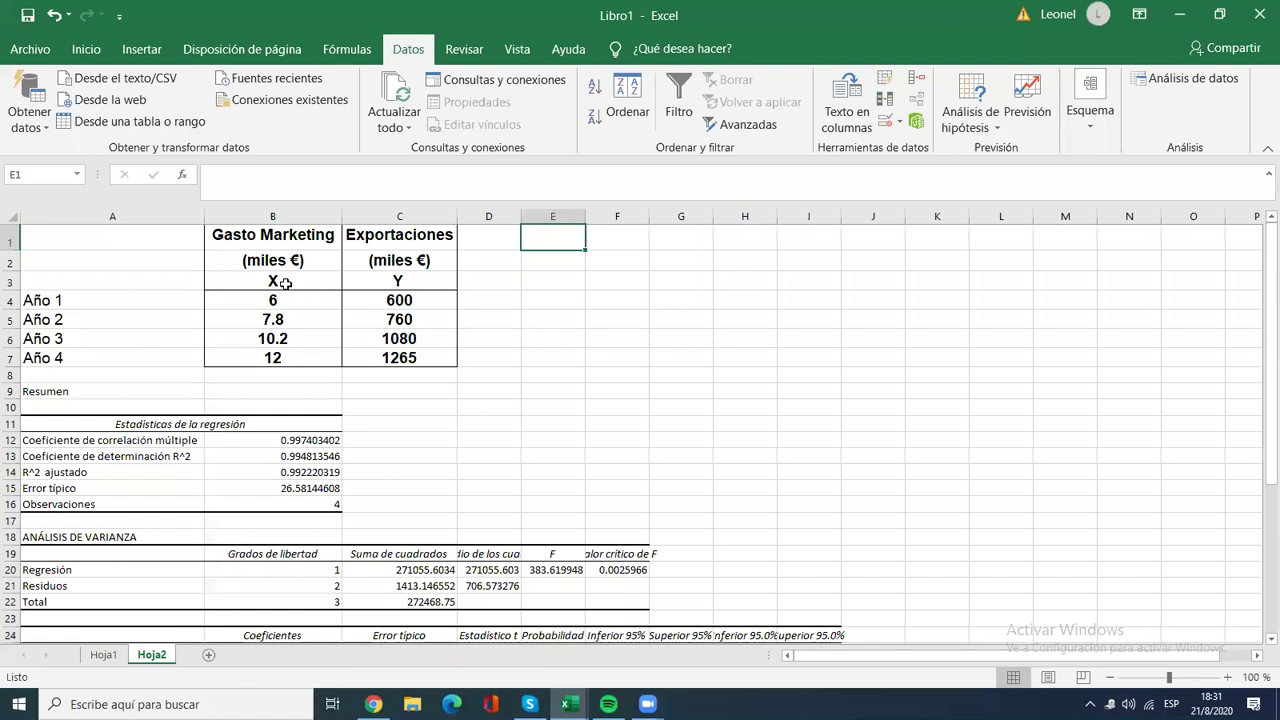
drag(276, 280, 378, 359)
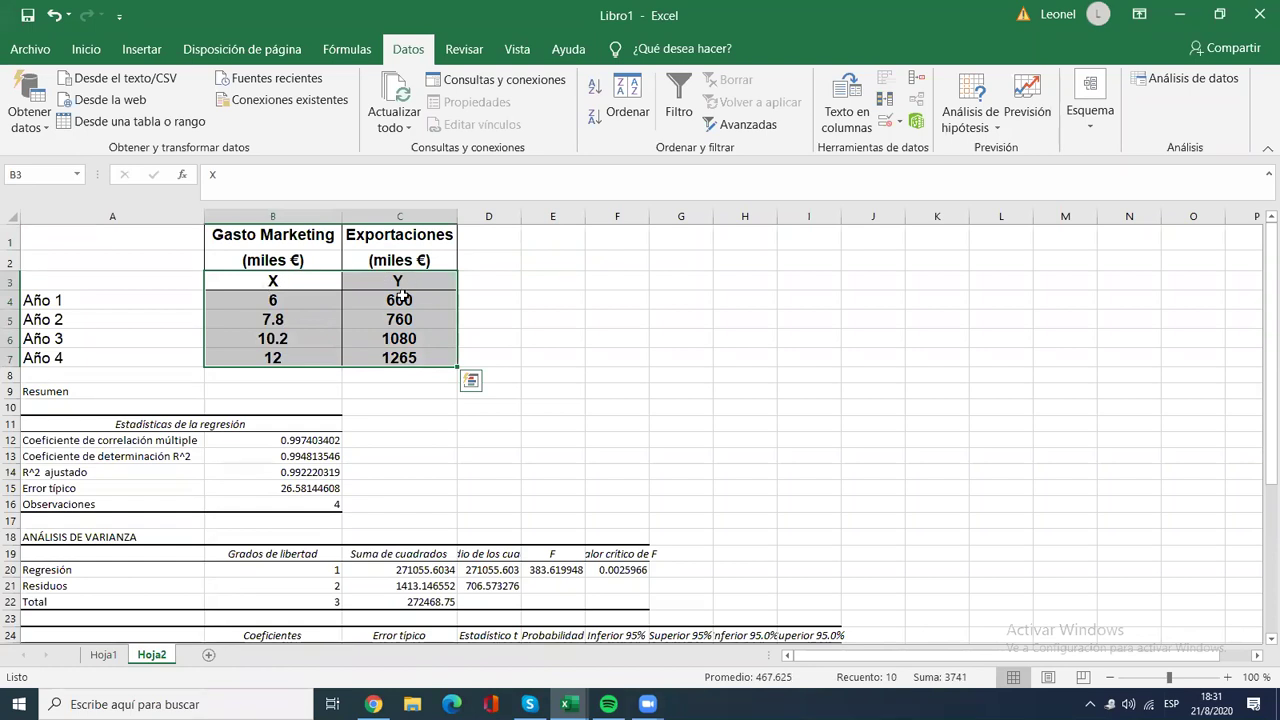
mouse_move(400, 320)
click(154, 58)
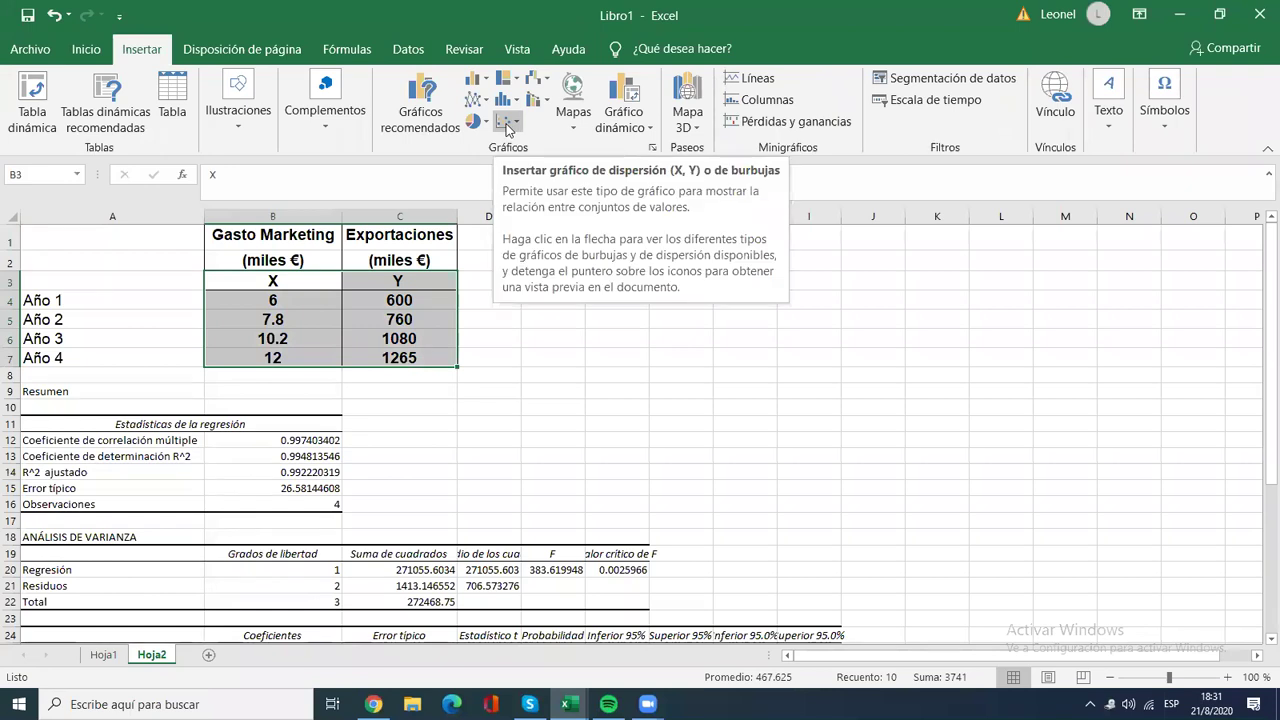
click(507, 125)
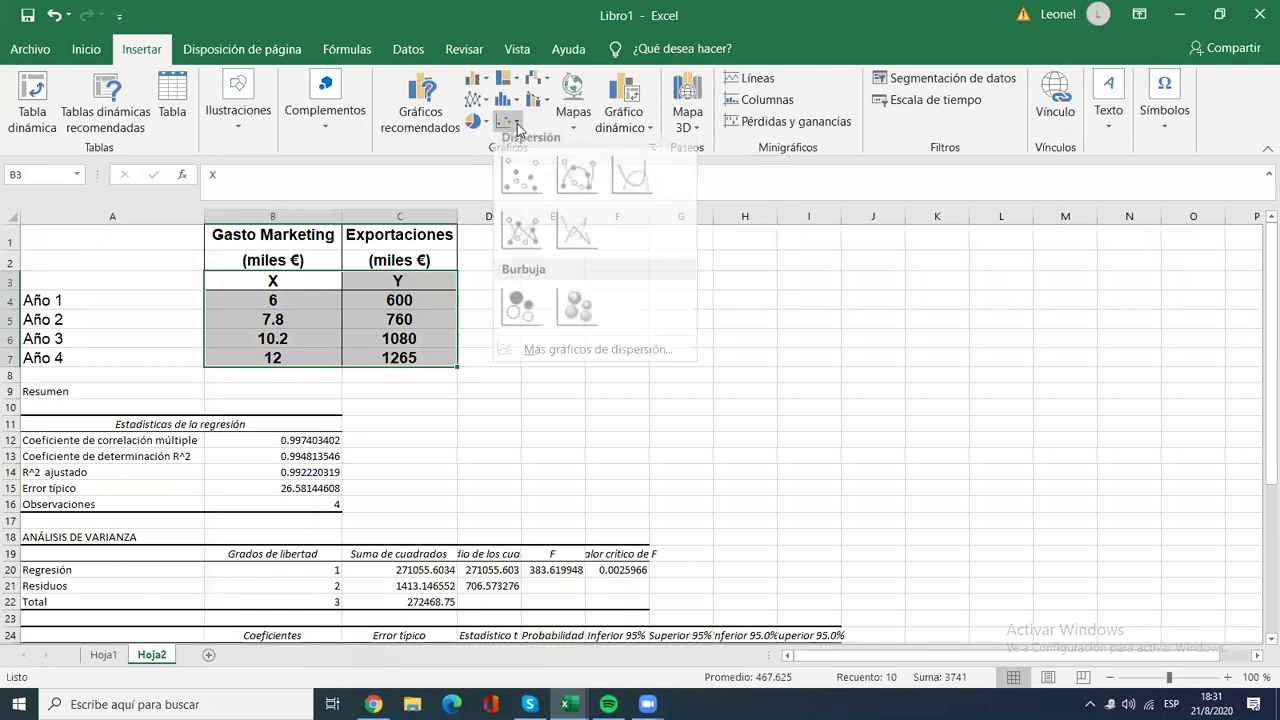
click(520, 182)
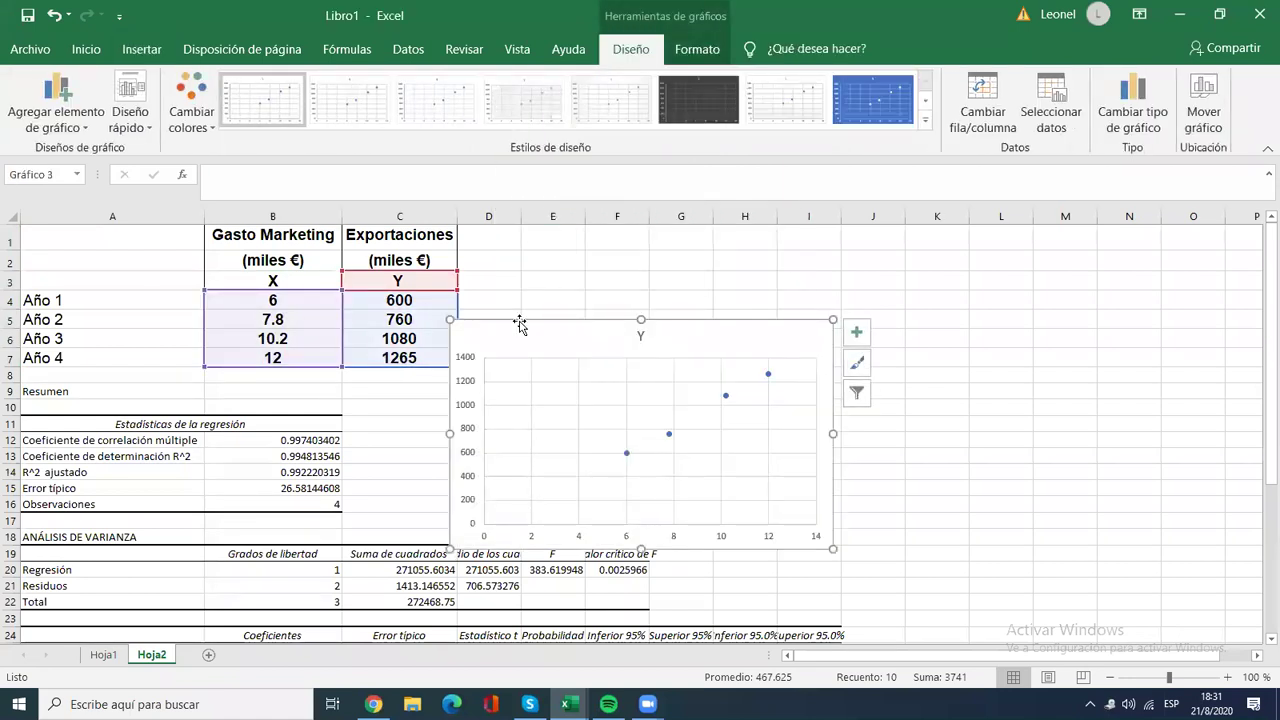
drag(520, 326, 654, 269)
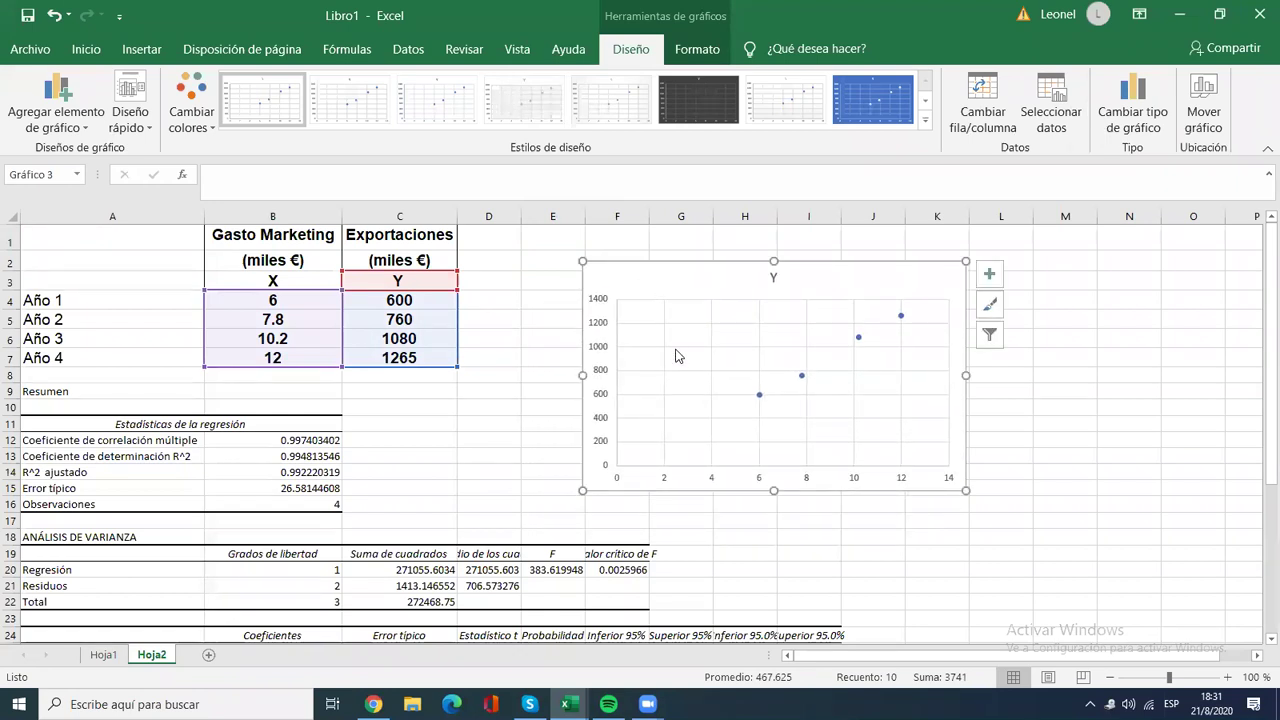
Step: Change the scatter chart's title to "Gasto vs Exportaciones"
click(775, 278)
click(775, 278)
key(BackSpace)
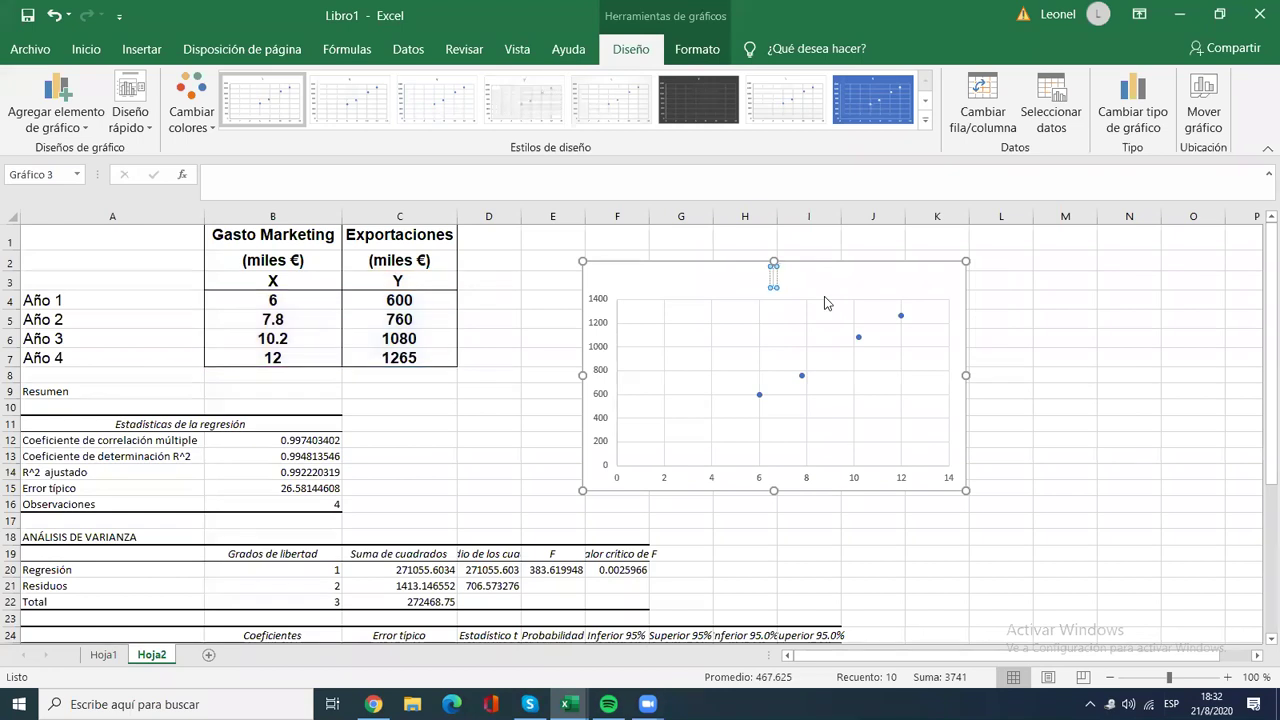
text(Gasto)
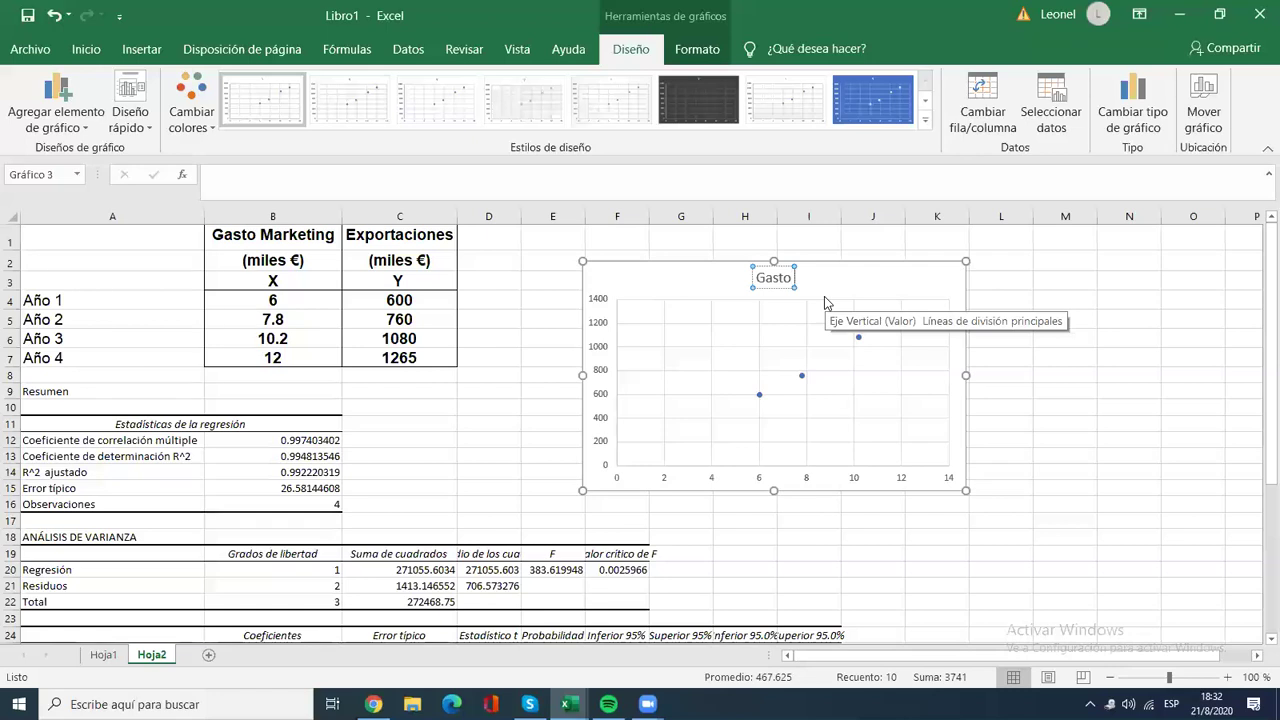
text( x)
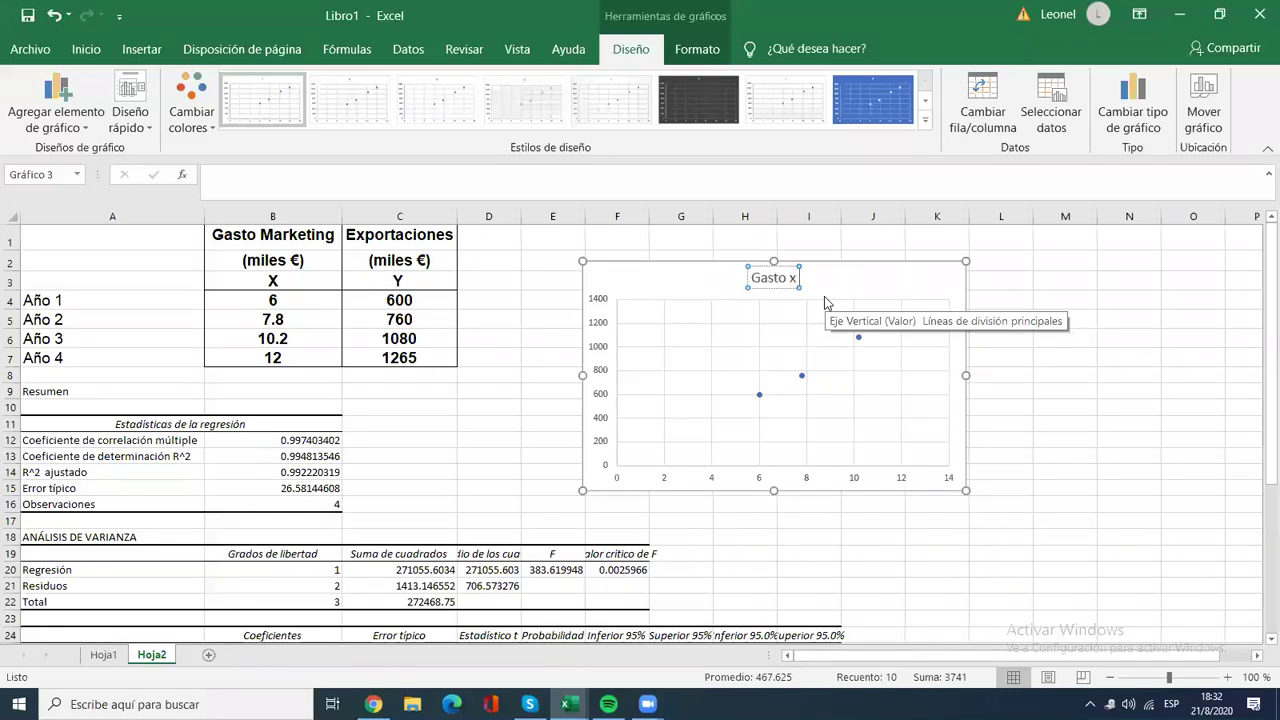
key(BackSpace)
text(vs)
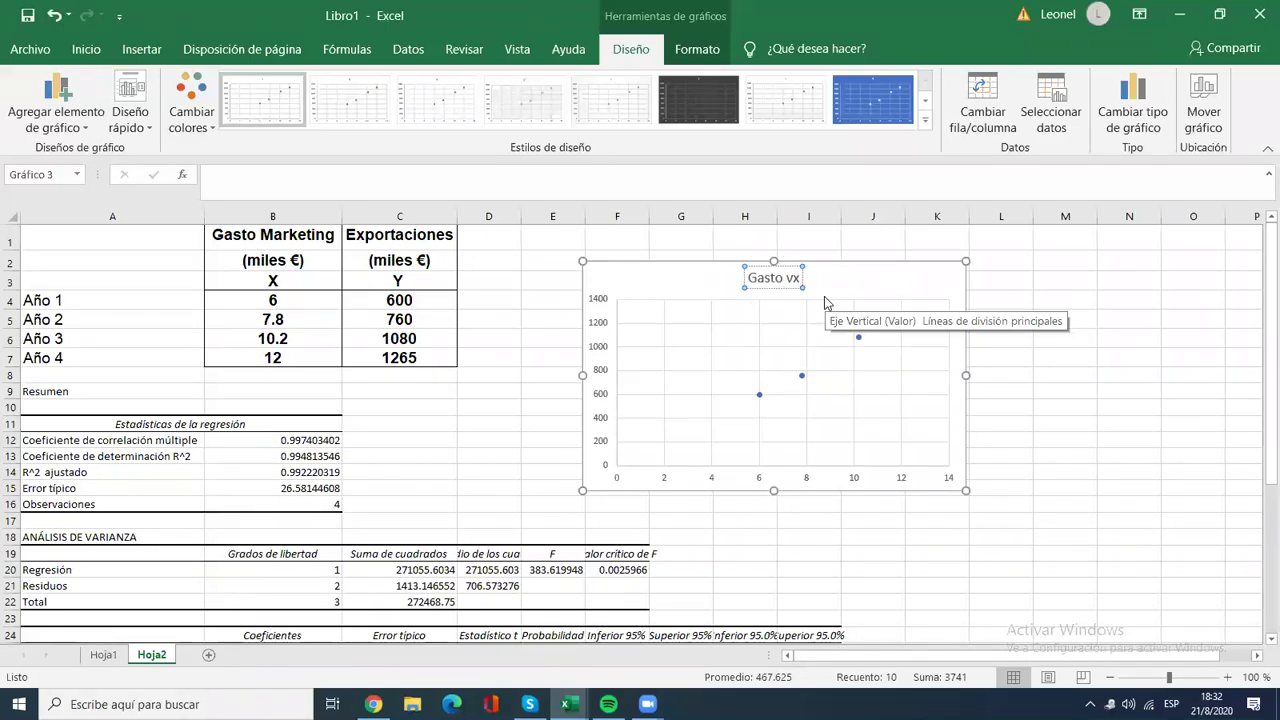
text( Exporta)
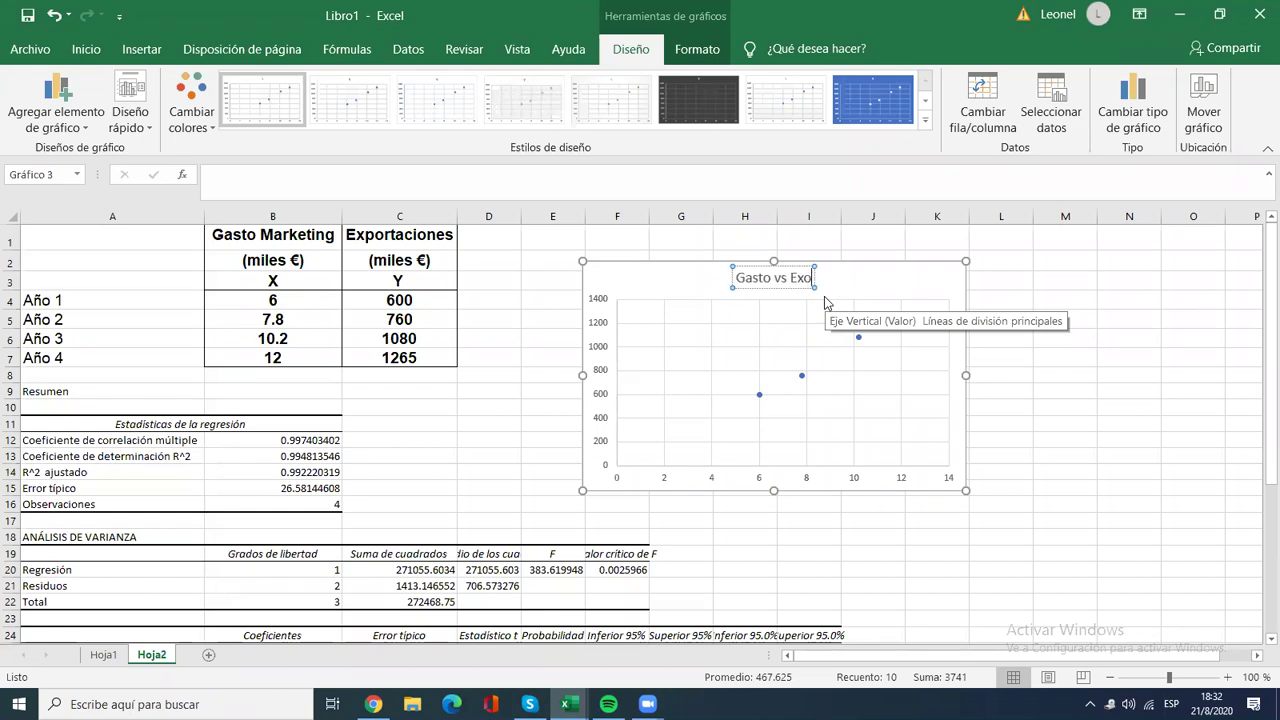
text(ciones)
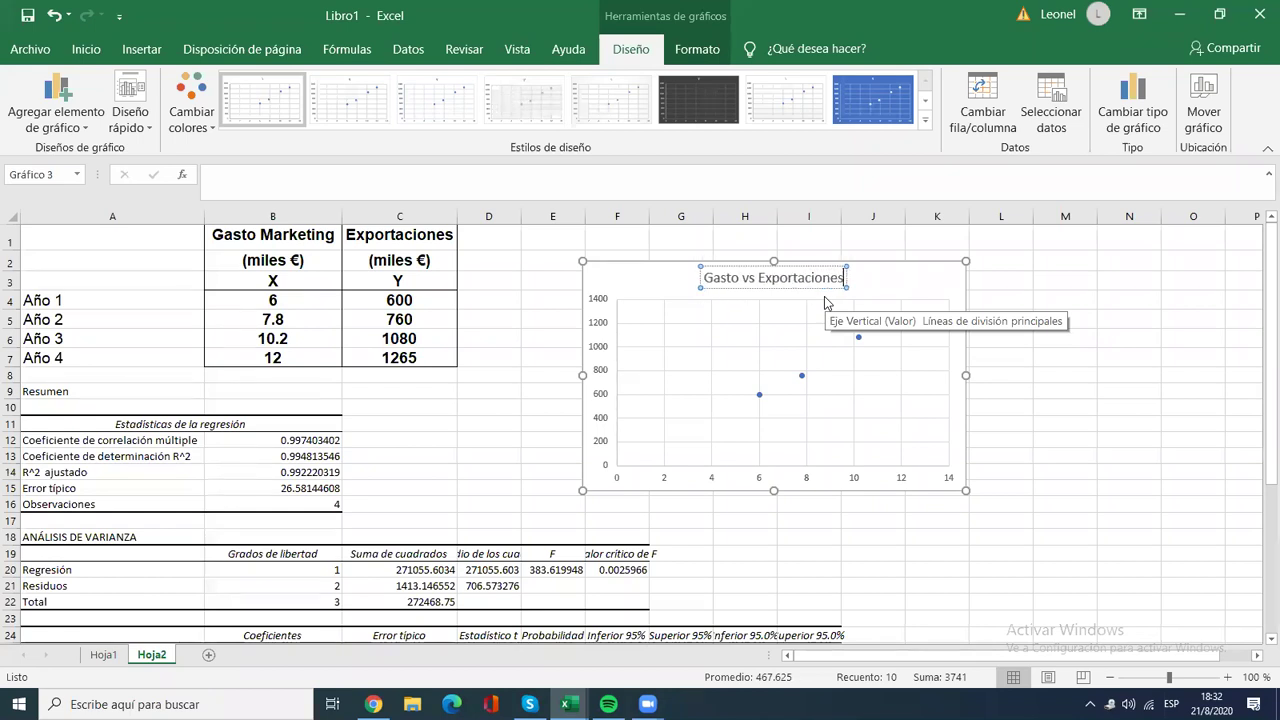
click(896, 282)
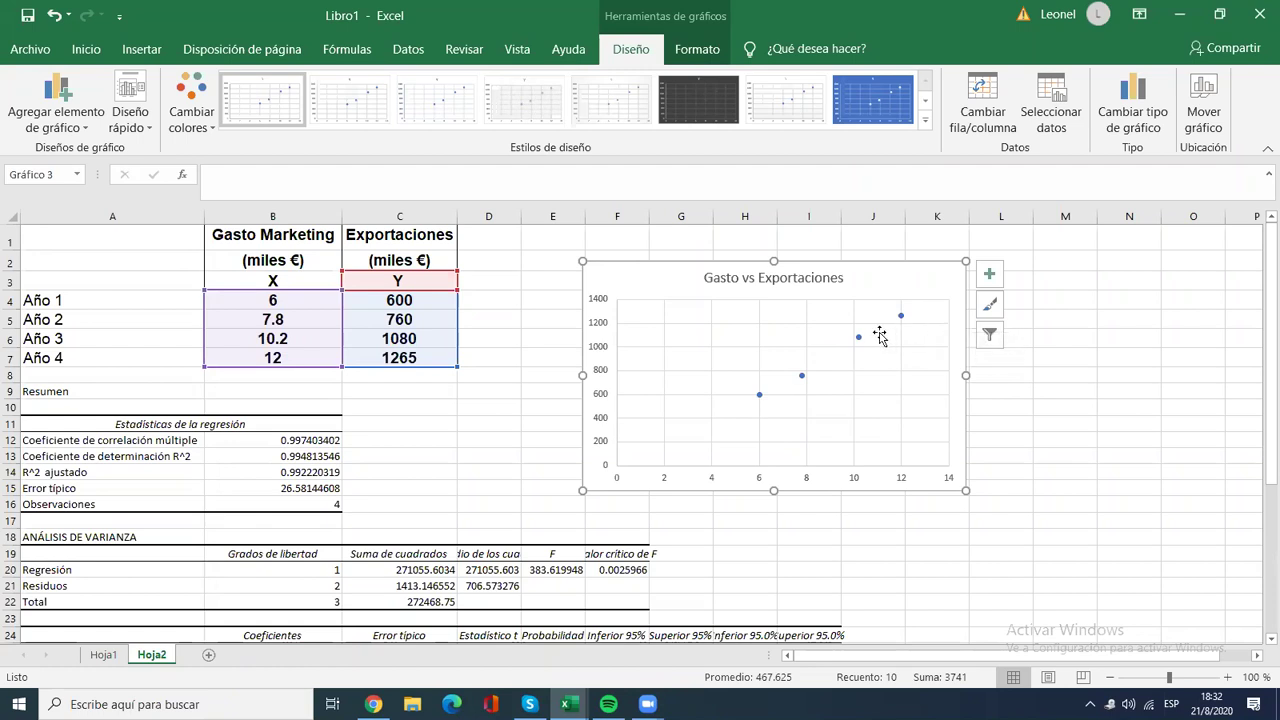
Step: Add axis titles to the horizontal and vertical axes of the scatter chart
click(988, 274)
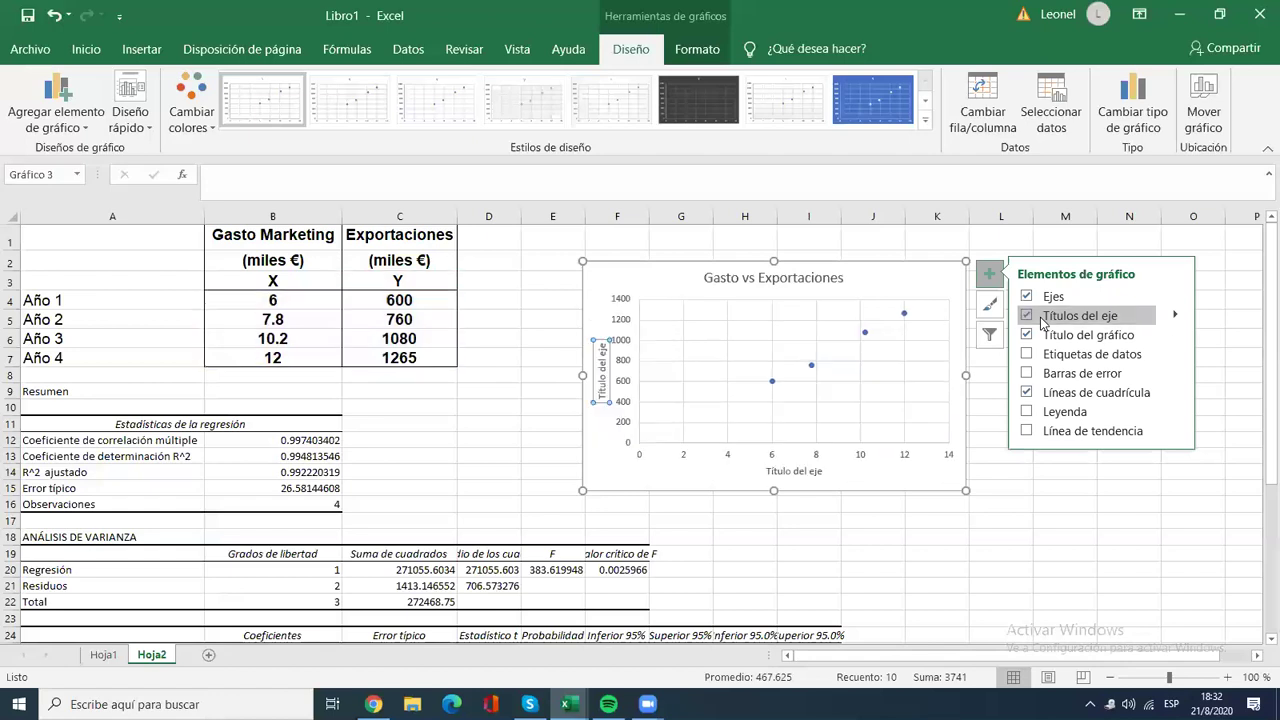
click(1073, 320)
click(1074, 397)
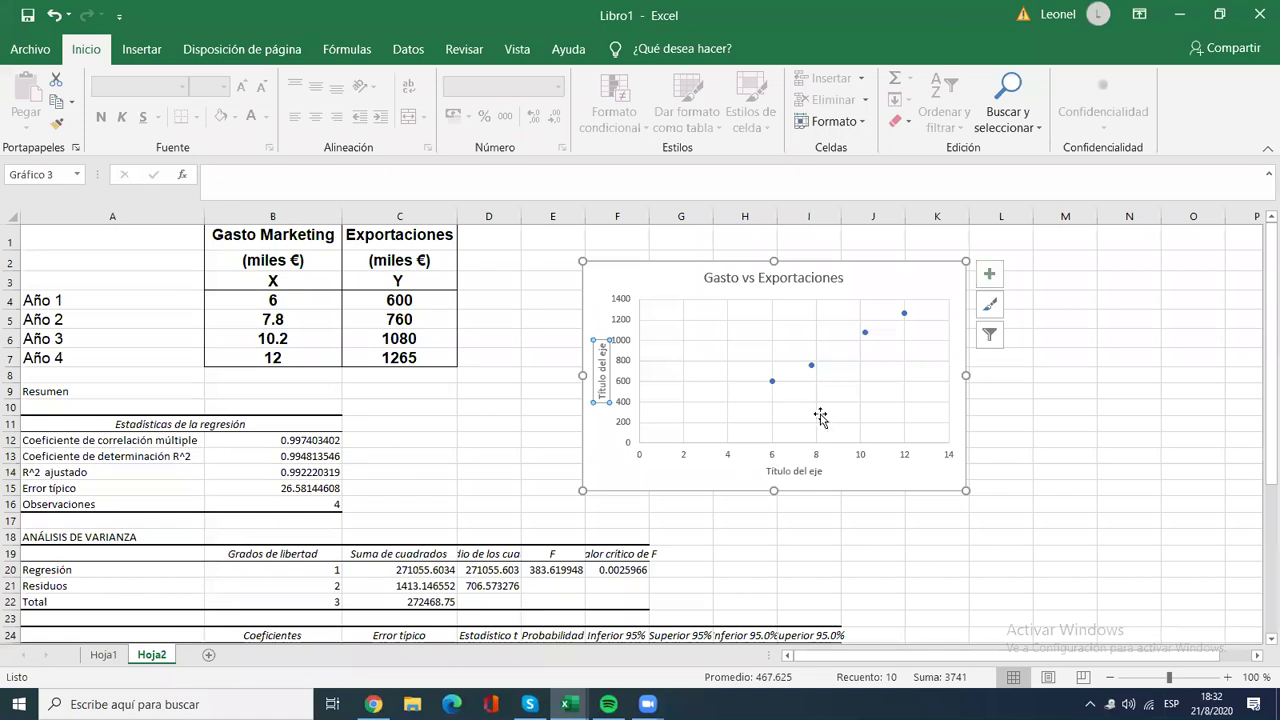
click(603, 244)
click(660, 278)
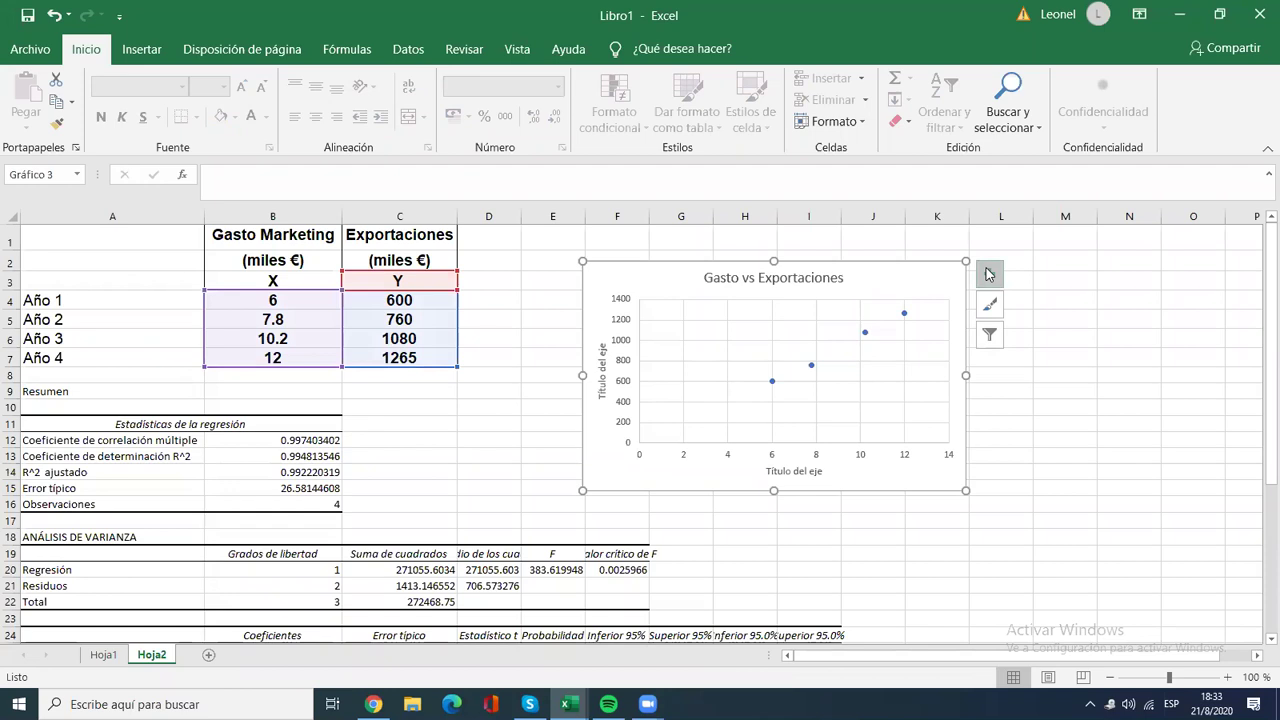
drag(785, 455, 783, 458)
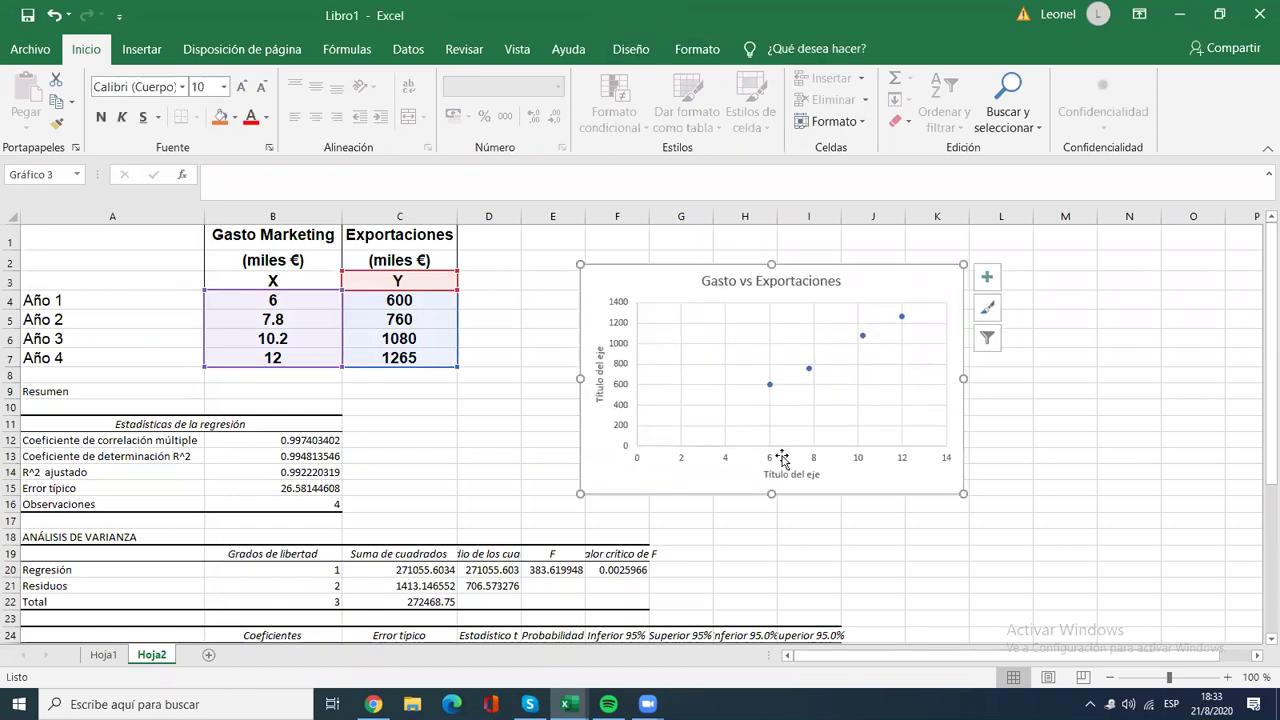
click(989, 276)
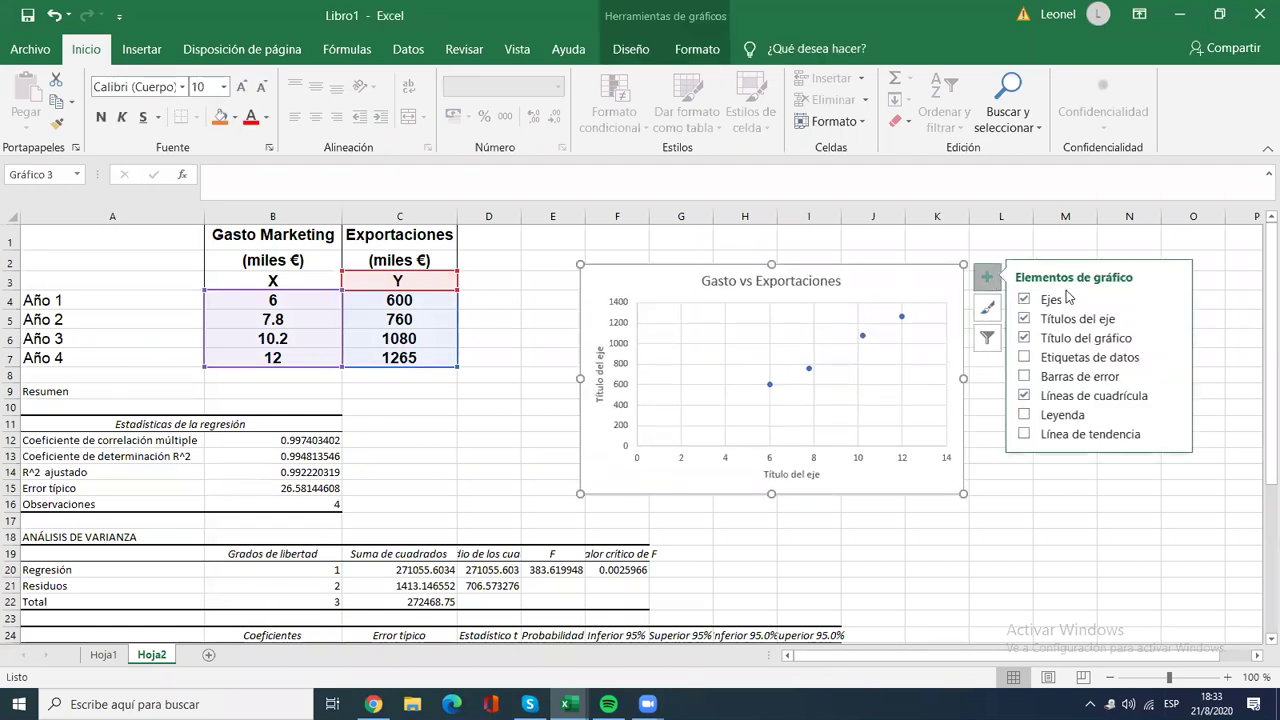
click(1050, 370)
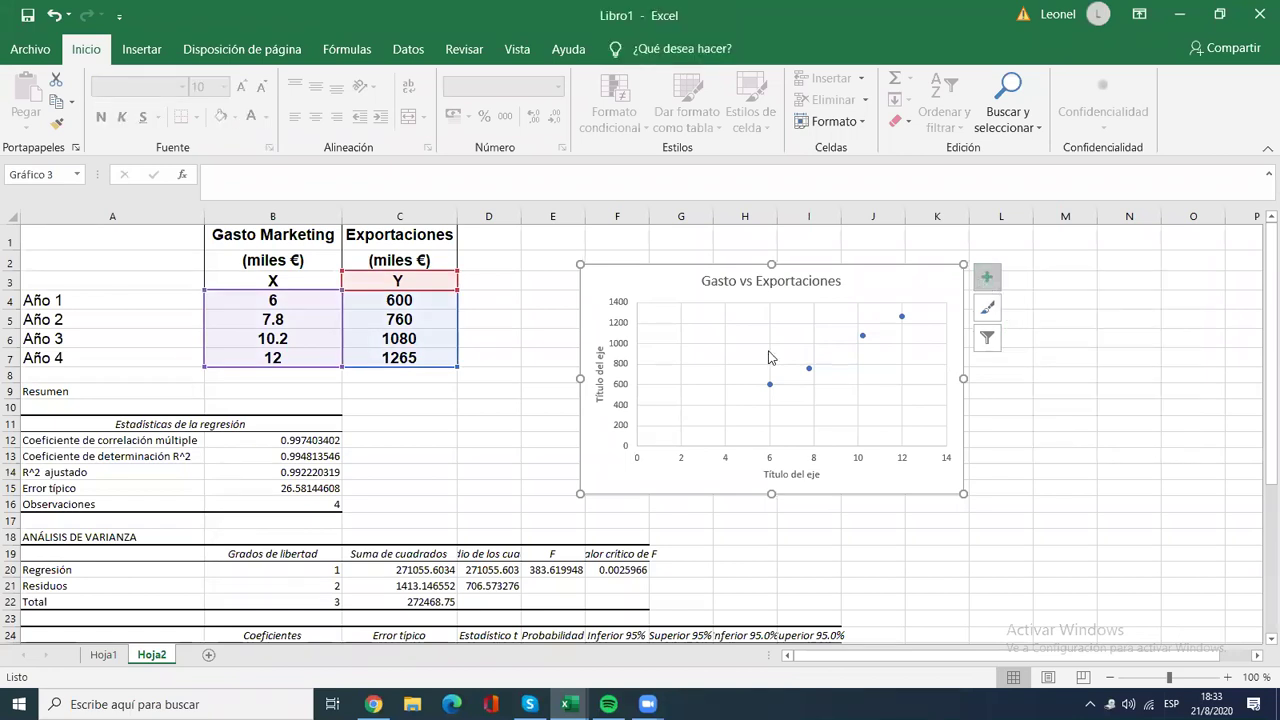
drag(667, 278, 625, 281)
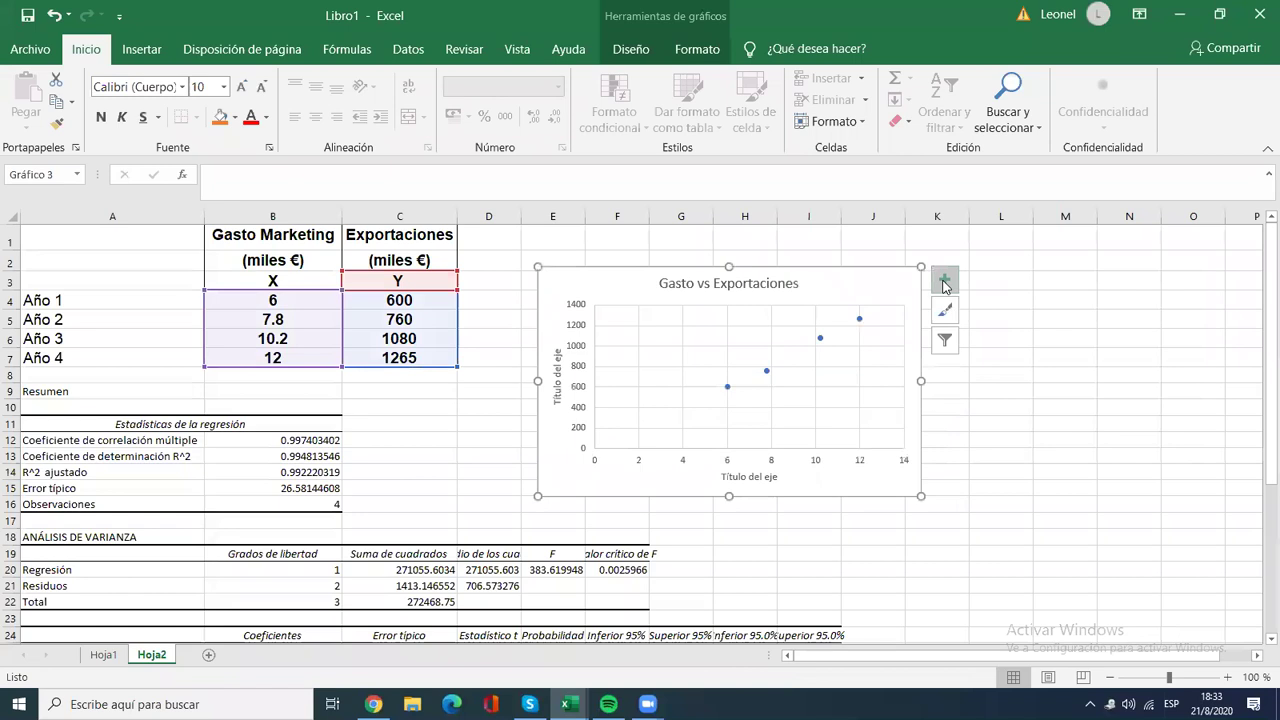
click(945, 284)
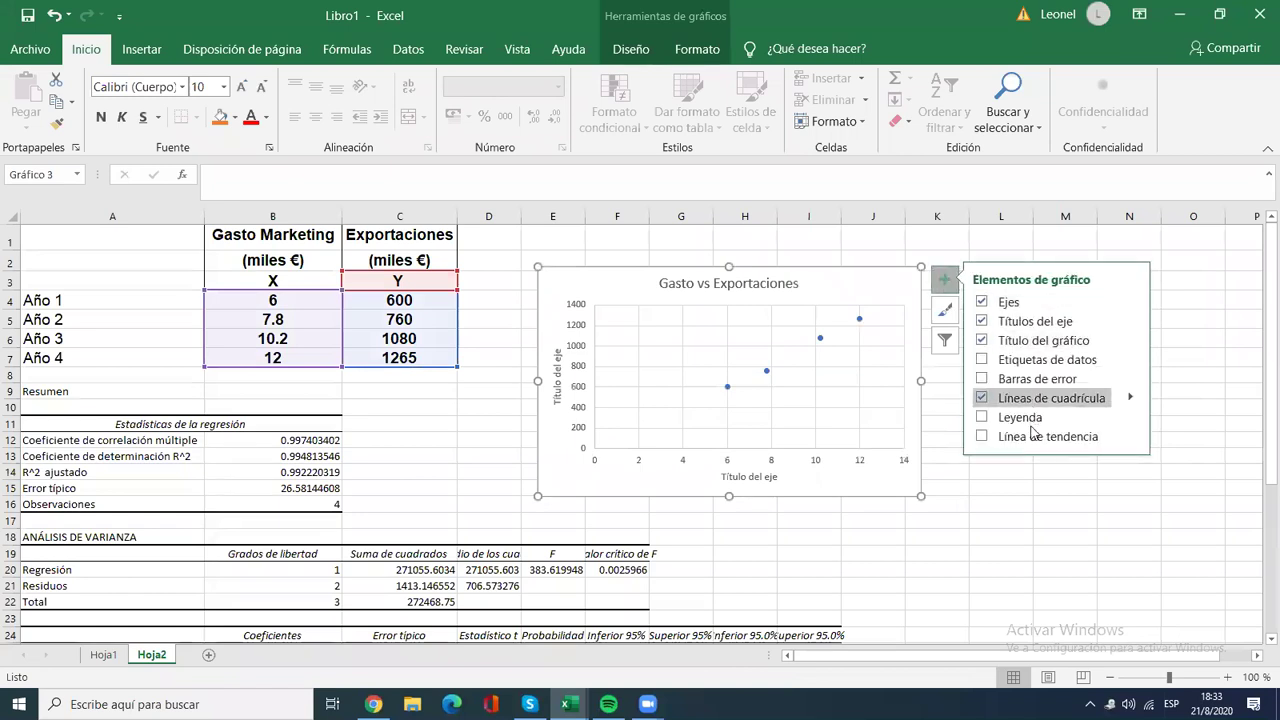
click(1129, 438)
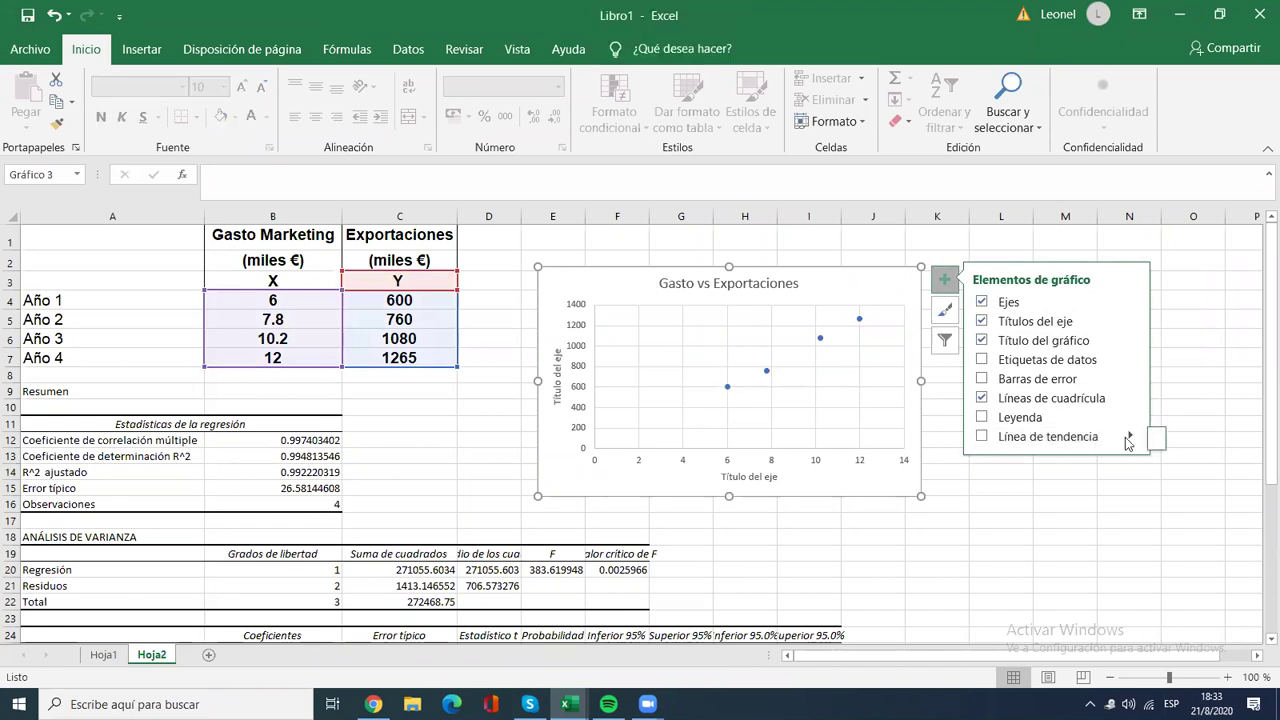
click(1086, 440)
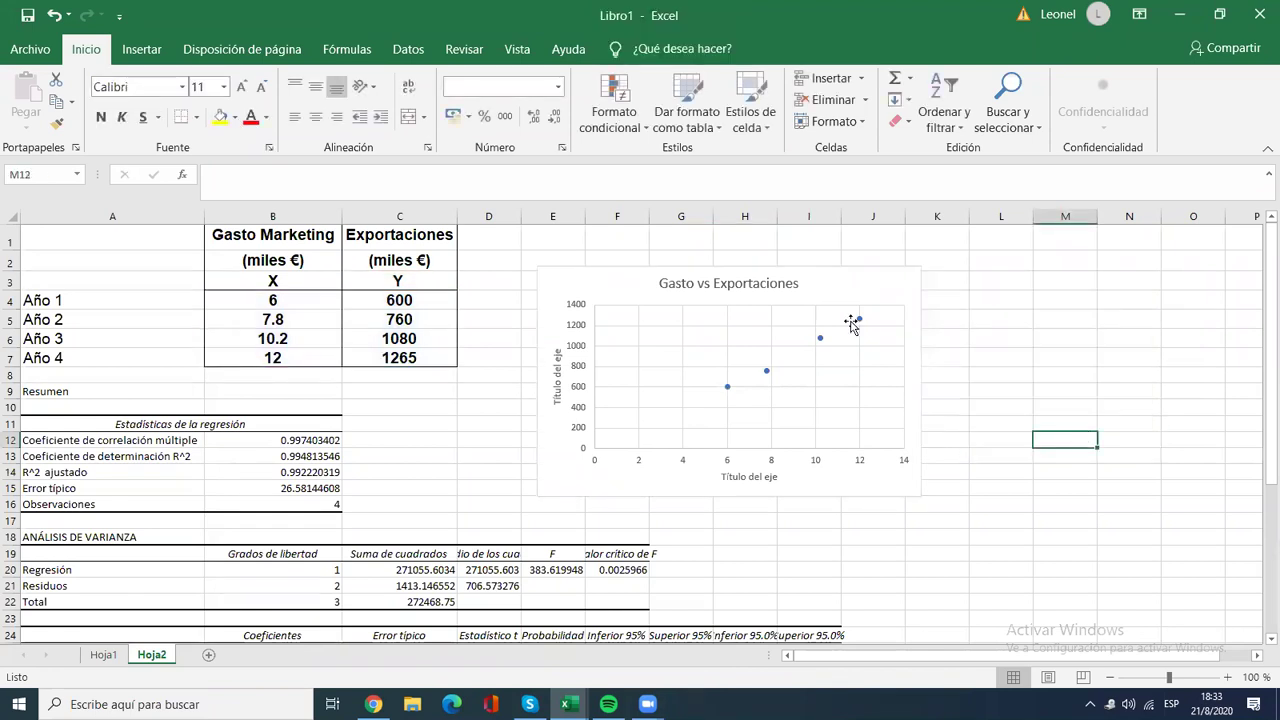
click(576, 293)
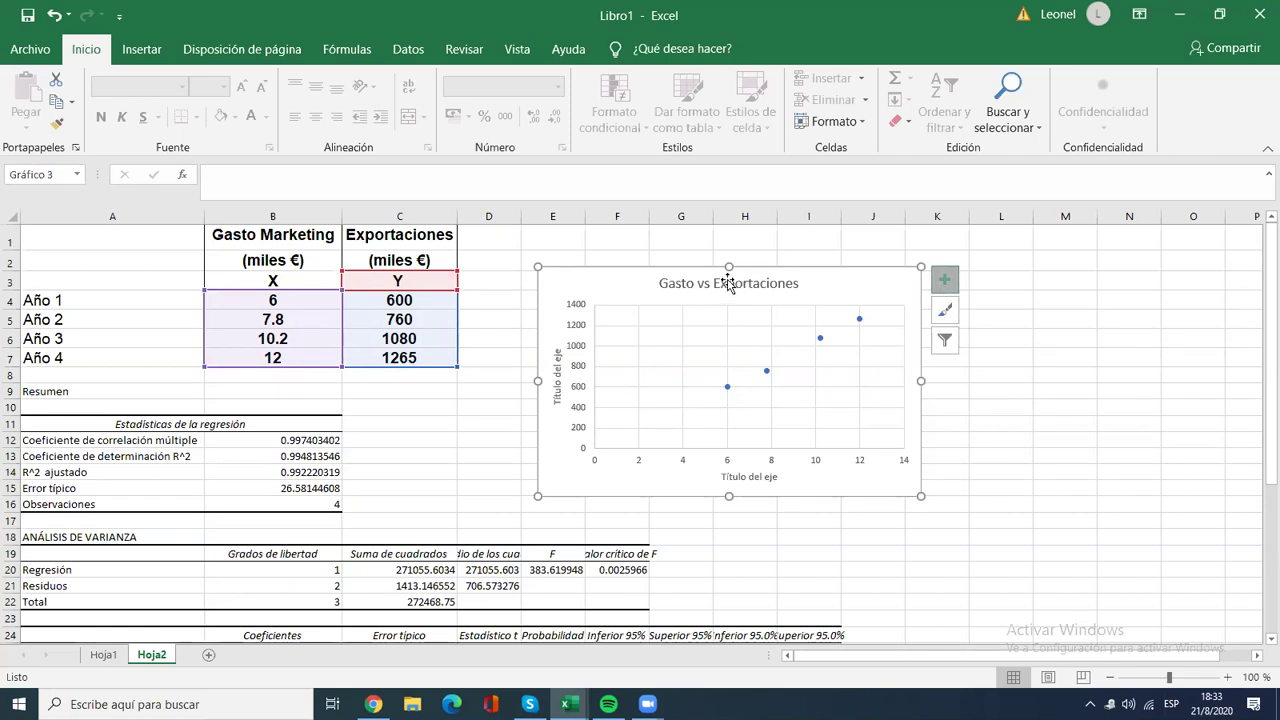
drag(548, 277, 652, 280)
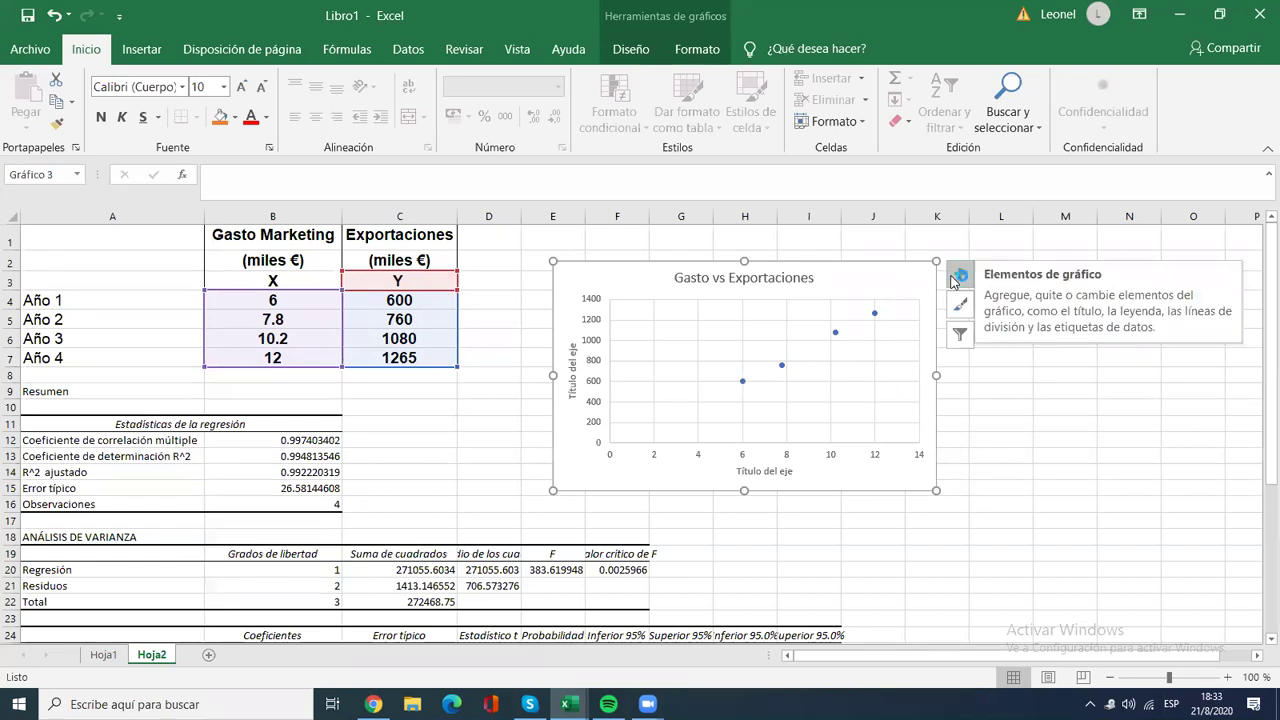
click(1022, 425)
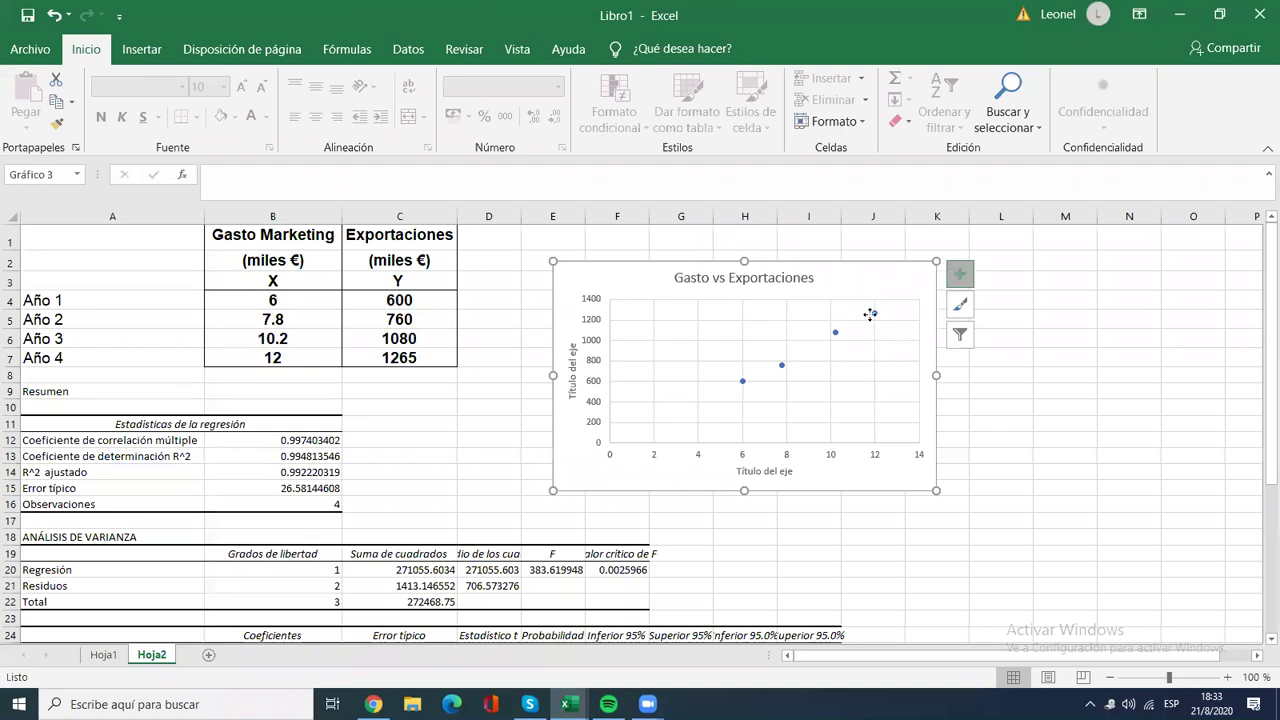
key(Escape)
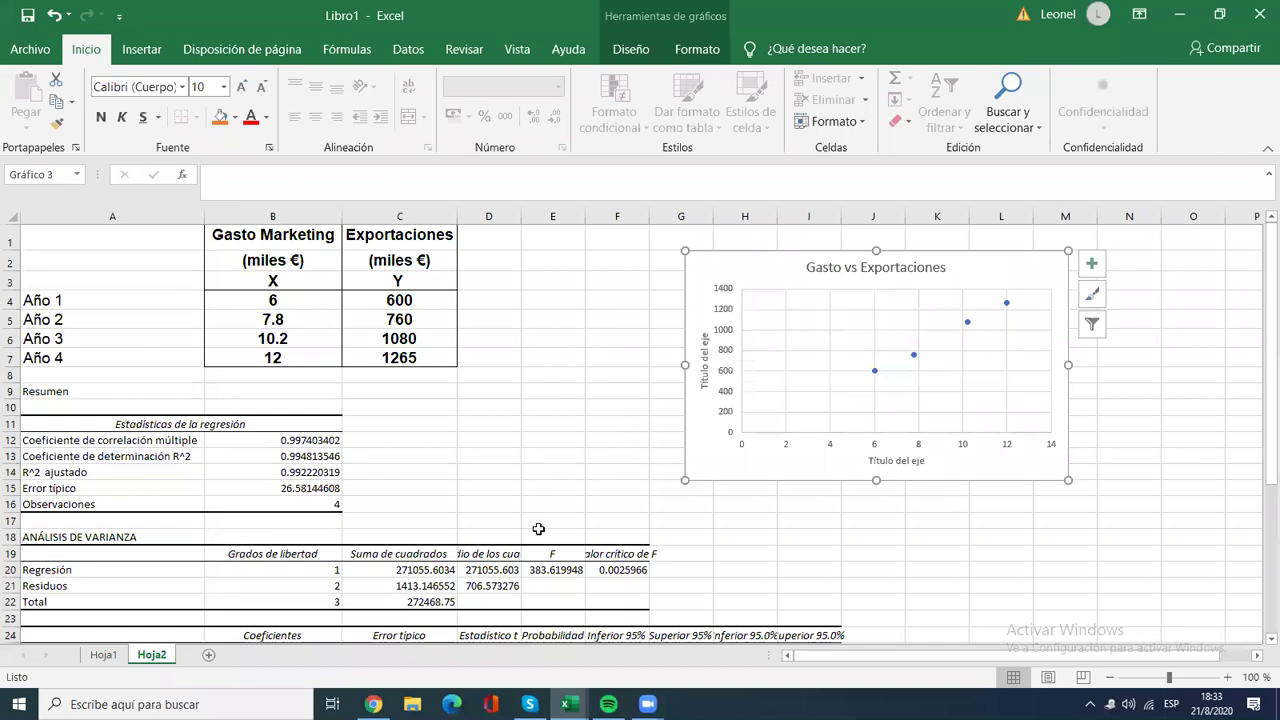
Step: Add a trendline to the scatter chart and move the chart closer to the data table
click(1092, 262)
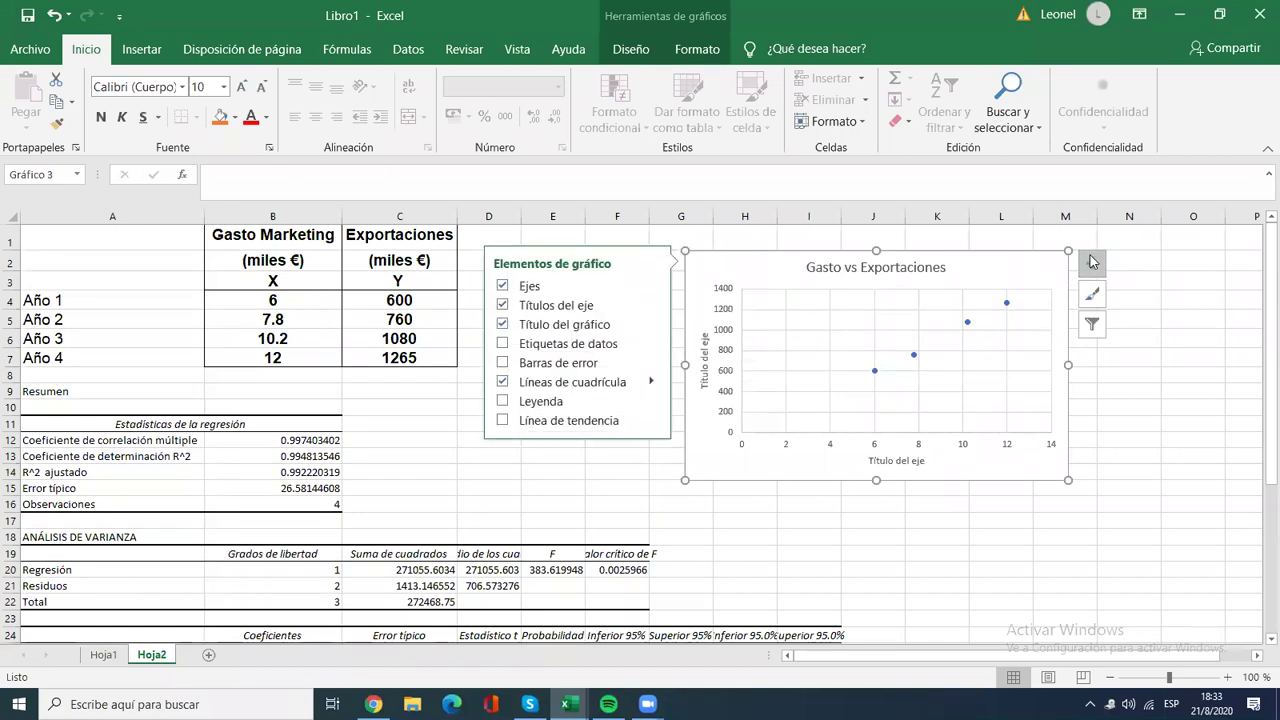
click(560, 420)
click(731, 357)
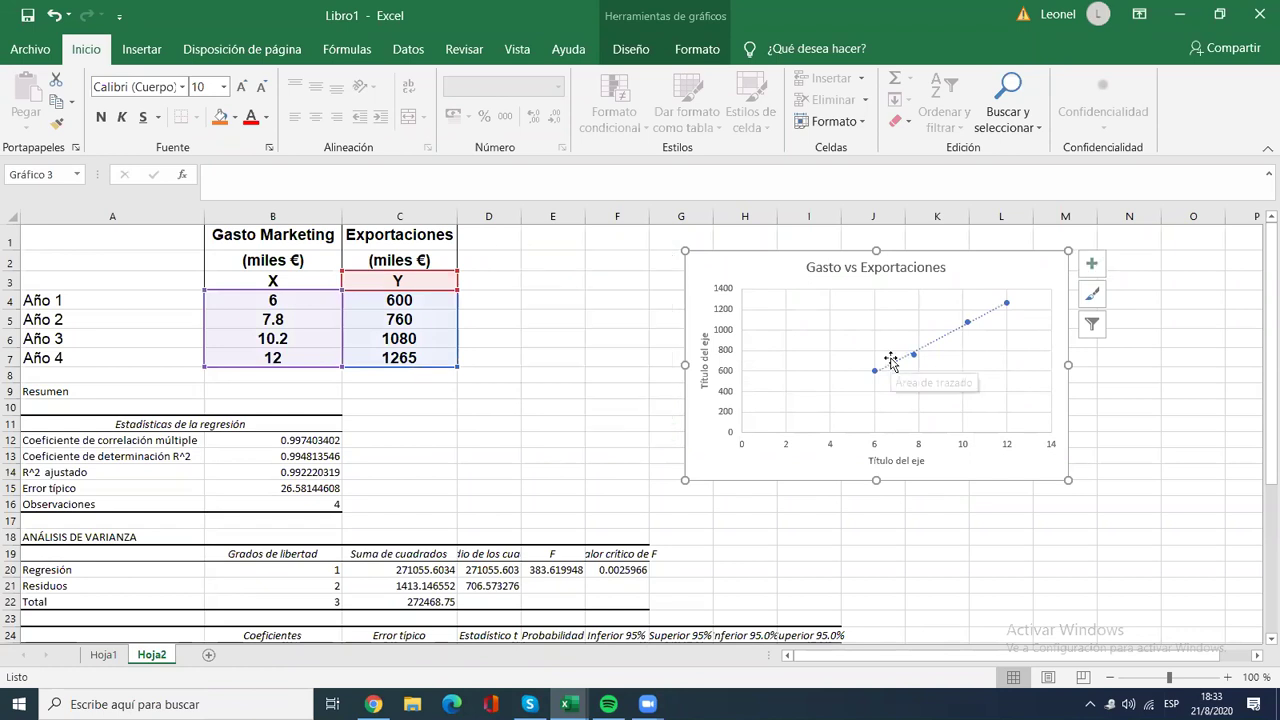
click(946, 341)
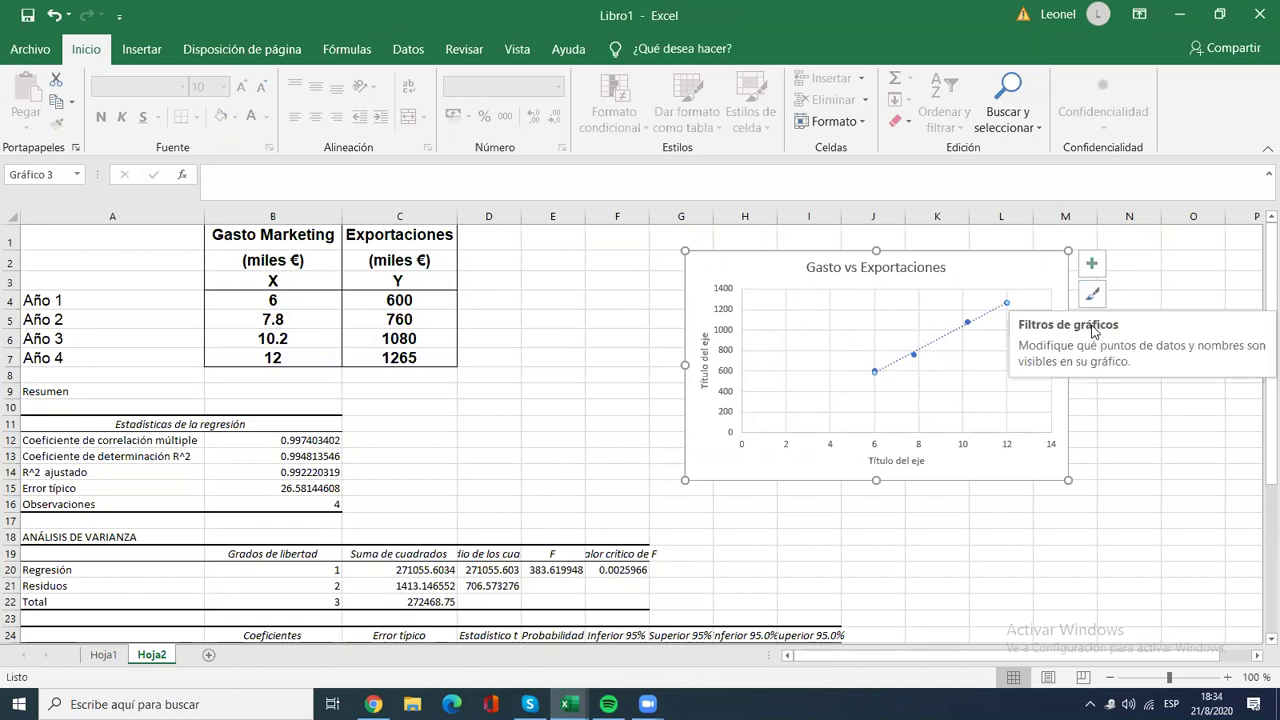
drag(989, 261, 858, 265)
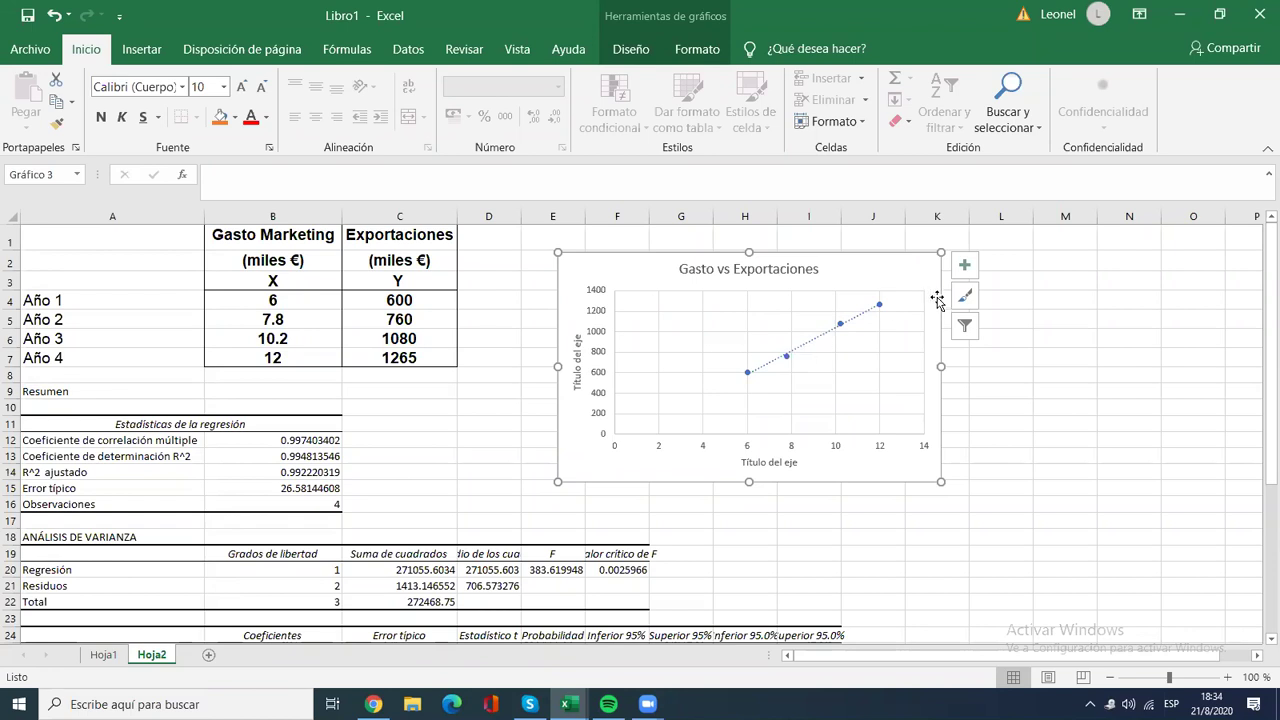
Step: Give the scatter chart's outer area a solid blue border
double_click(890, 272)
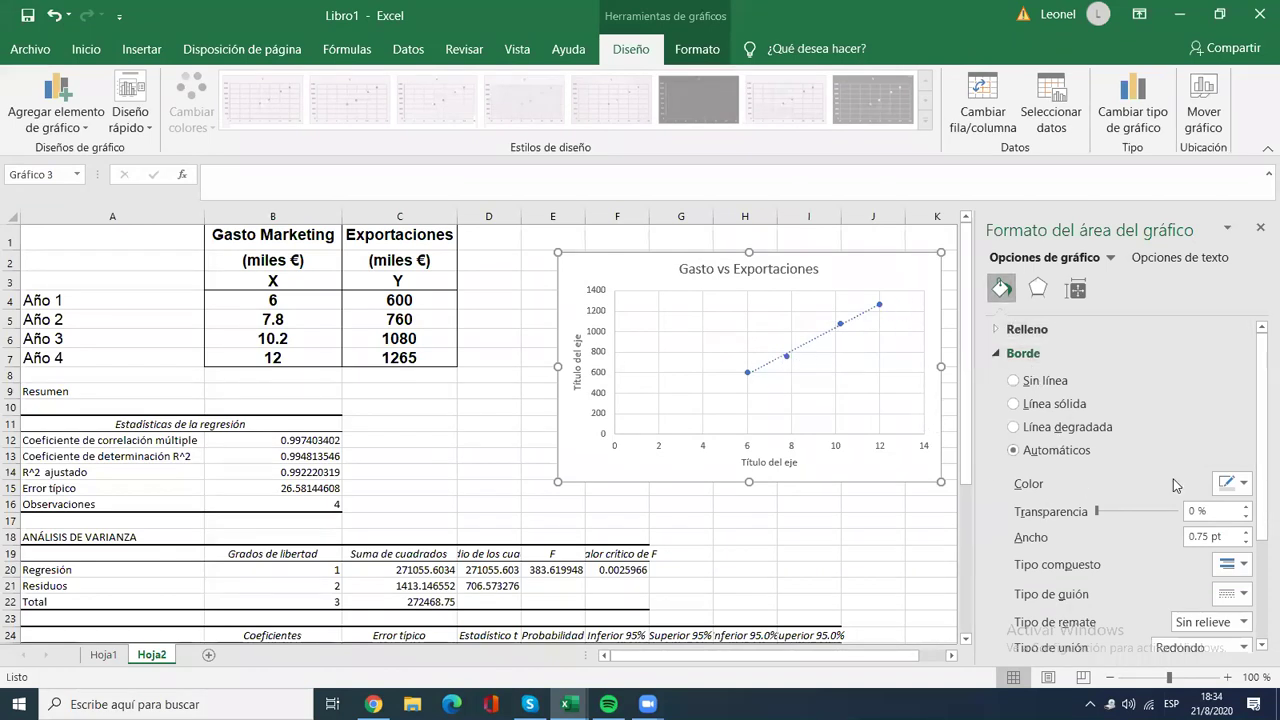
click(1244, 484)
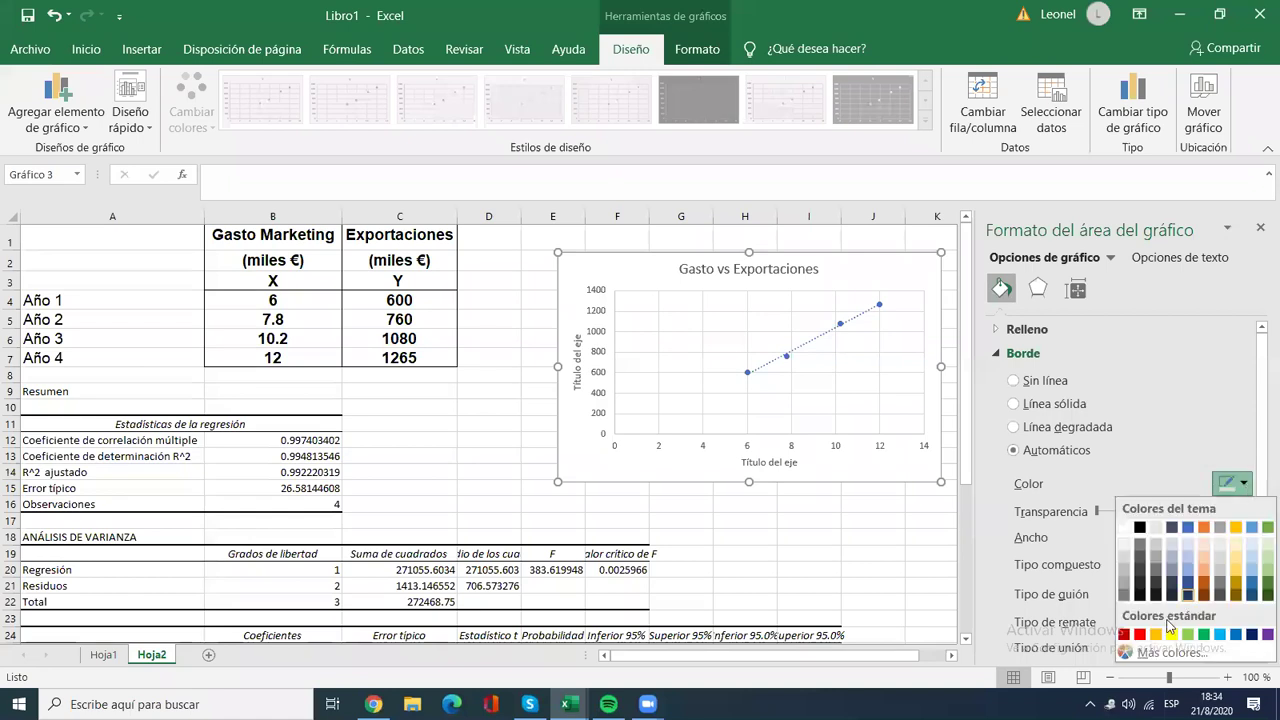
click(1140, 635)
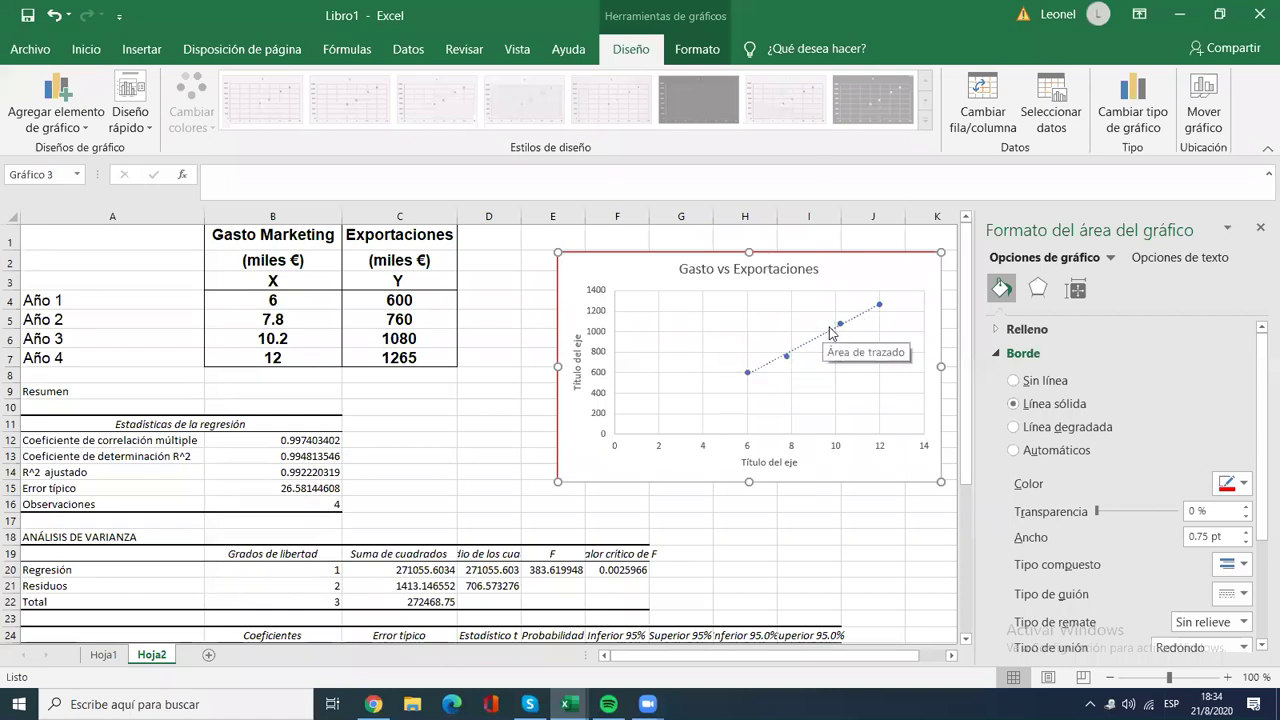
click(1232, 484)
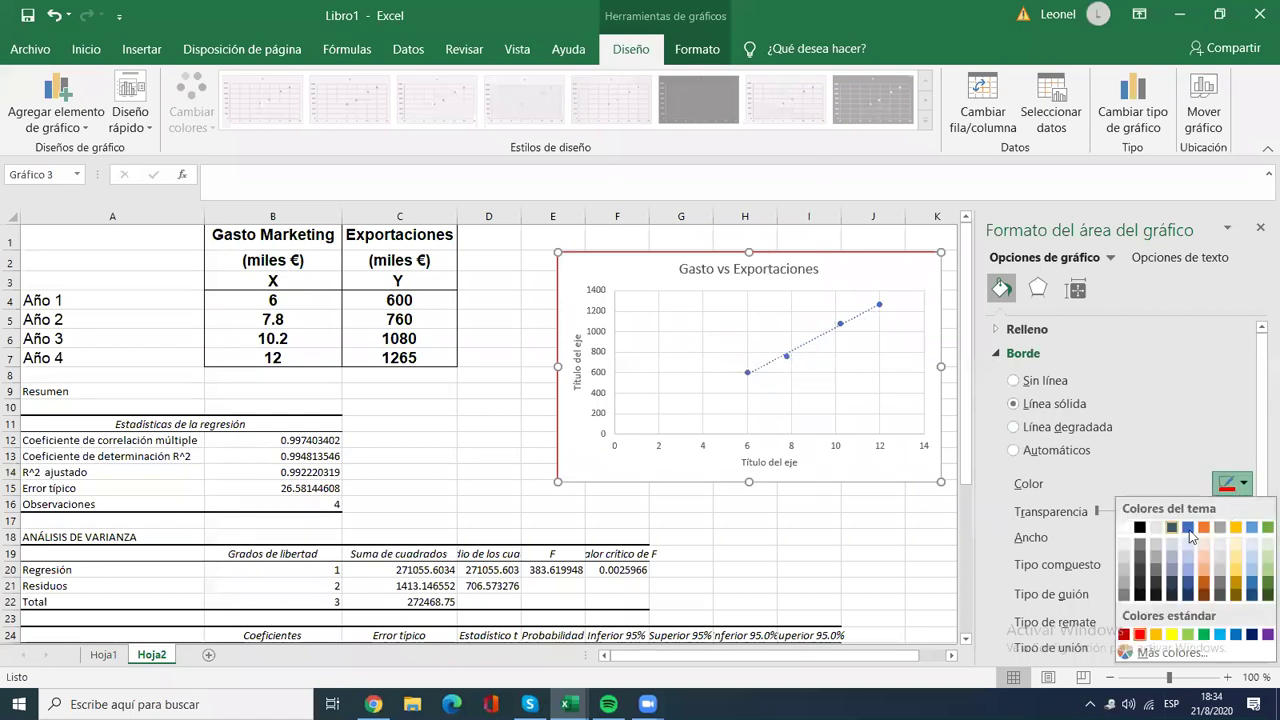
key(Escape)
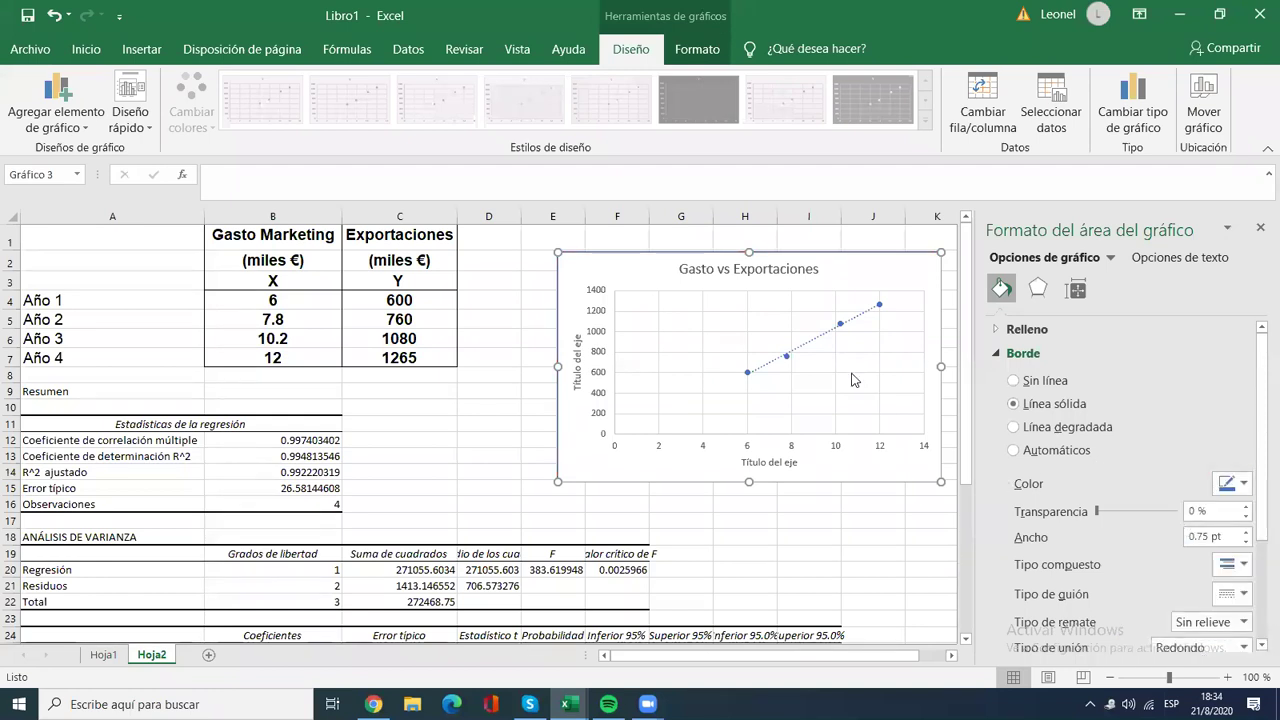
Step: Format the chart's trendline as a red line with a continuous, undashed stroke
click(771, 364)
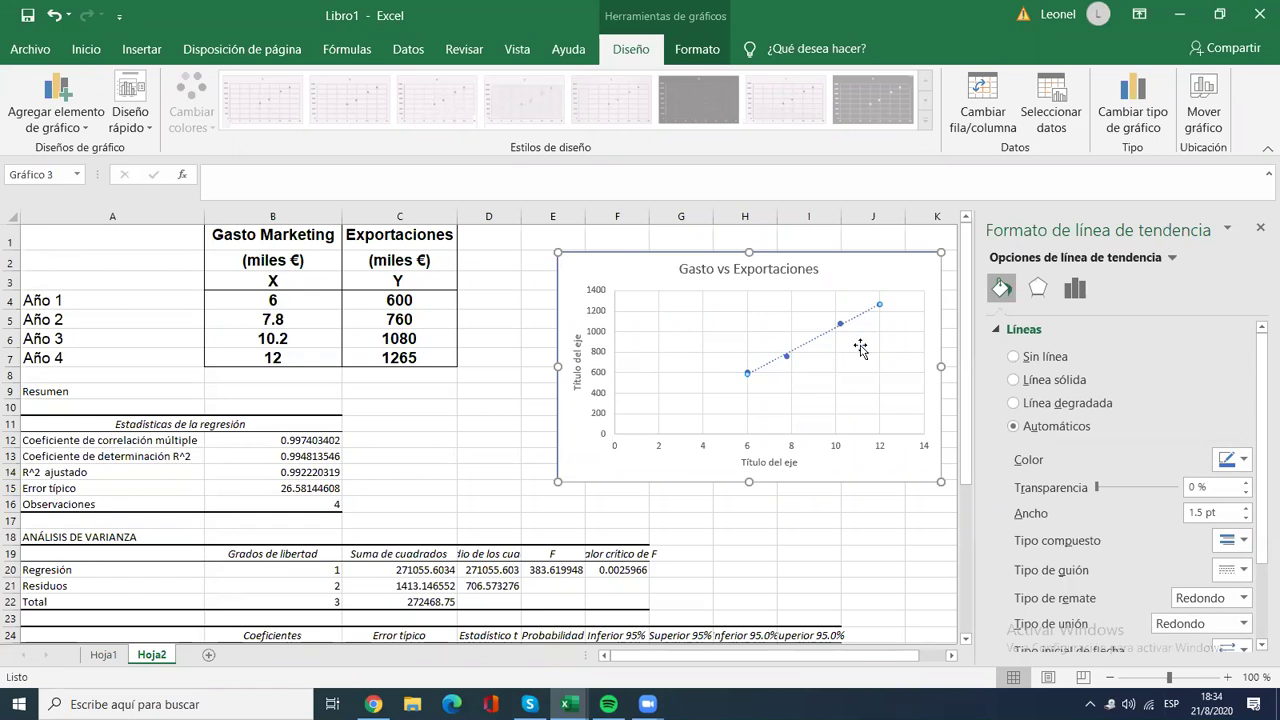
click(1233, 461)
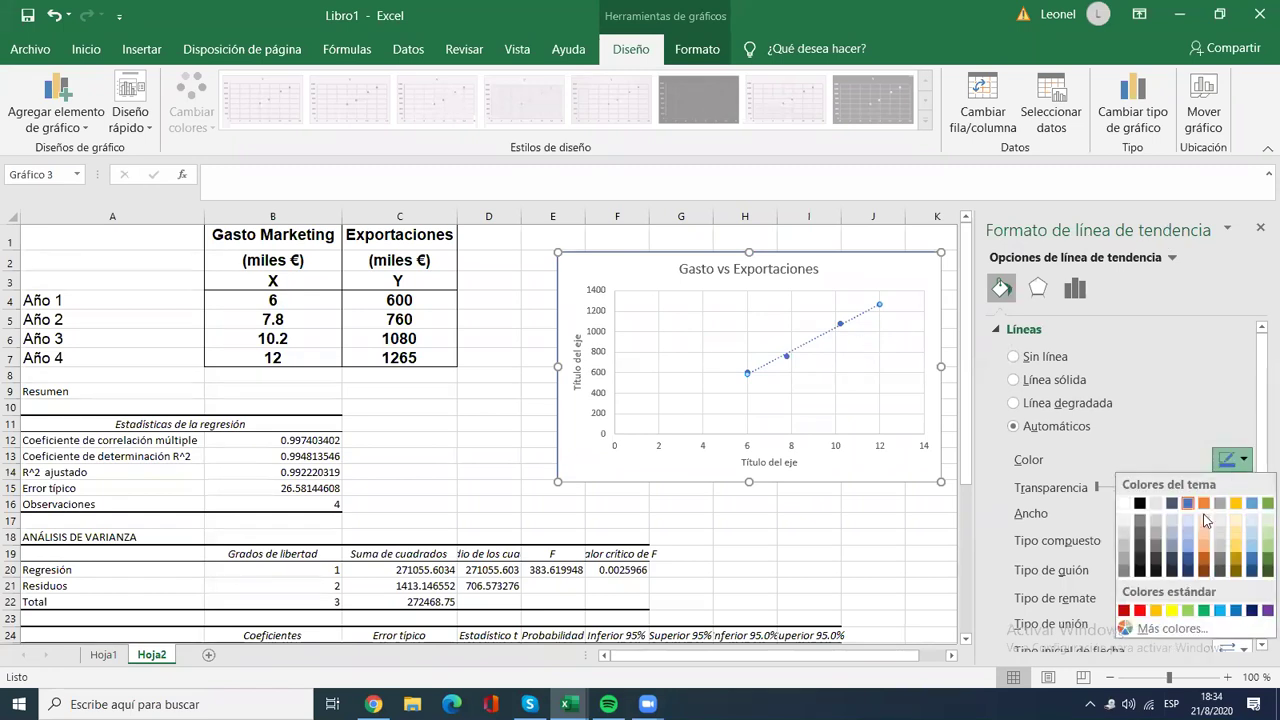
click(1139, 611)
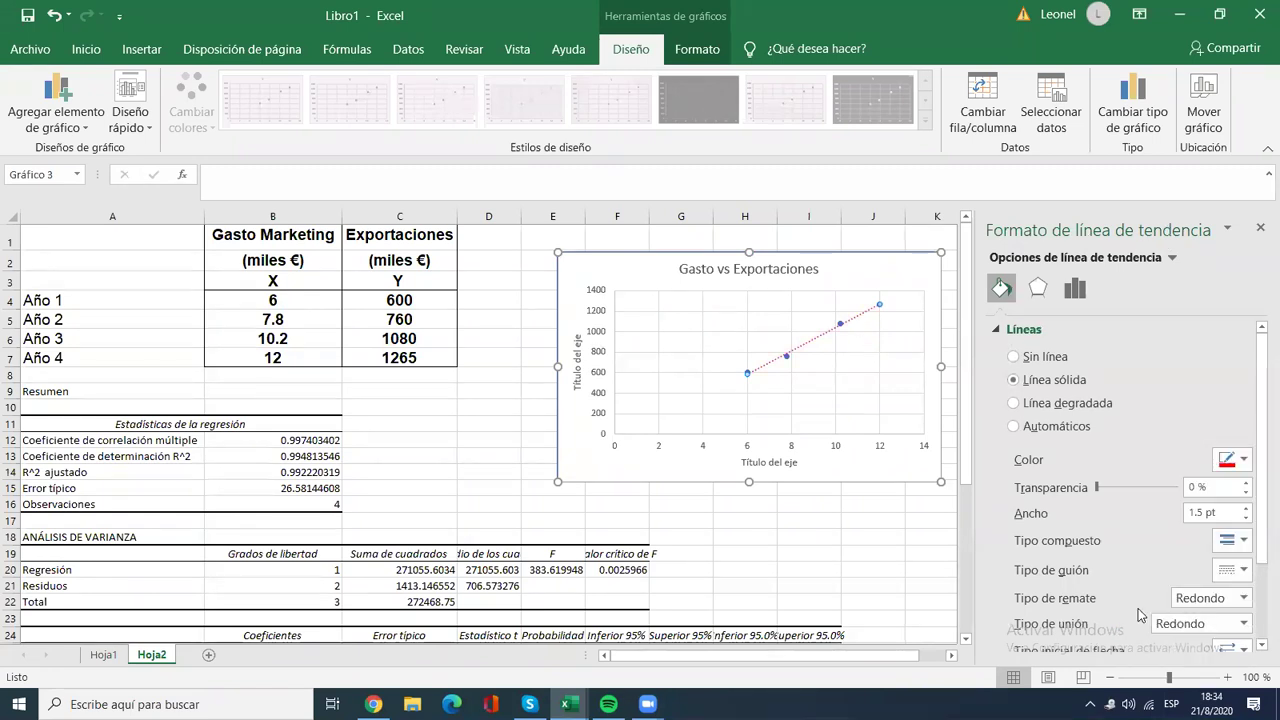
scroll(1250, 440, down, 2)
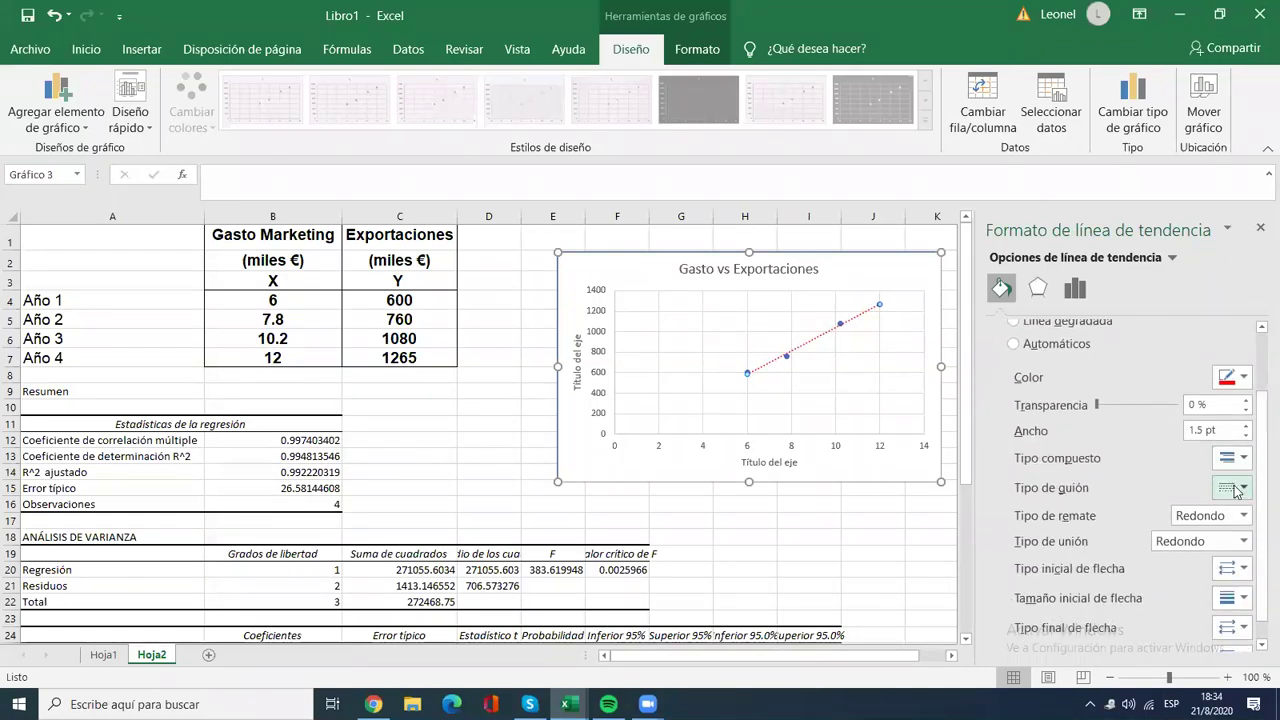
click(1238, 487)
click(1191, 522)
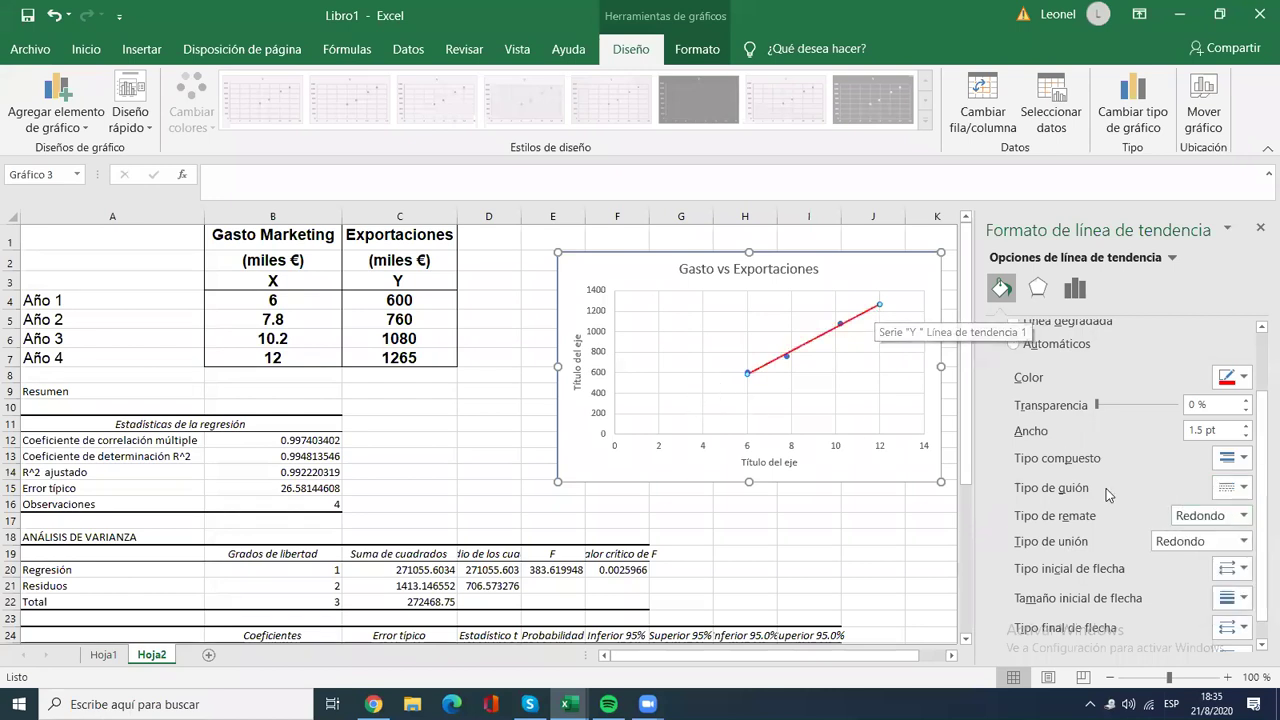
scroll(1257, 555, down, 1)
scroll(1257, 555, down, 1)
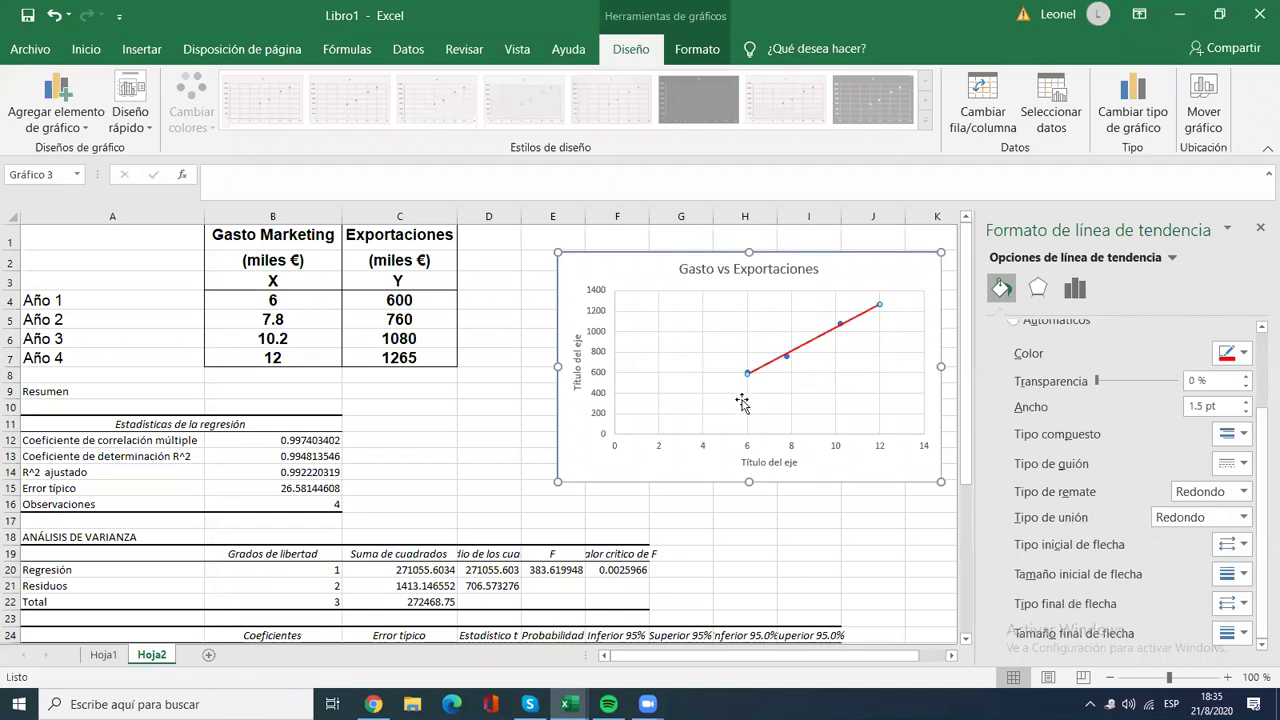
Step: Display the linear trendline's equation and R-squared value on the chart, without a fixed intercept
click(1073, 290)
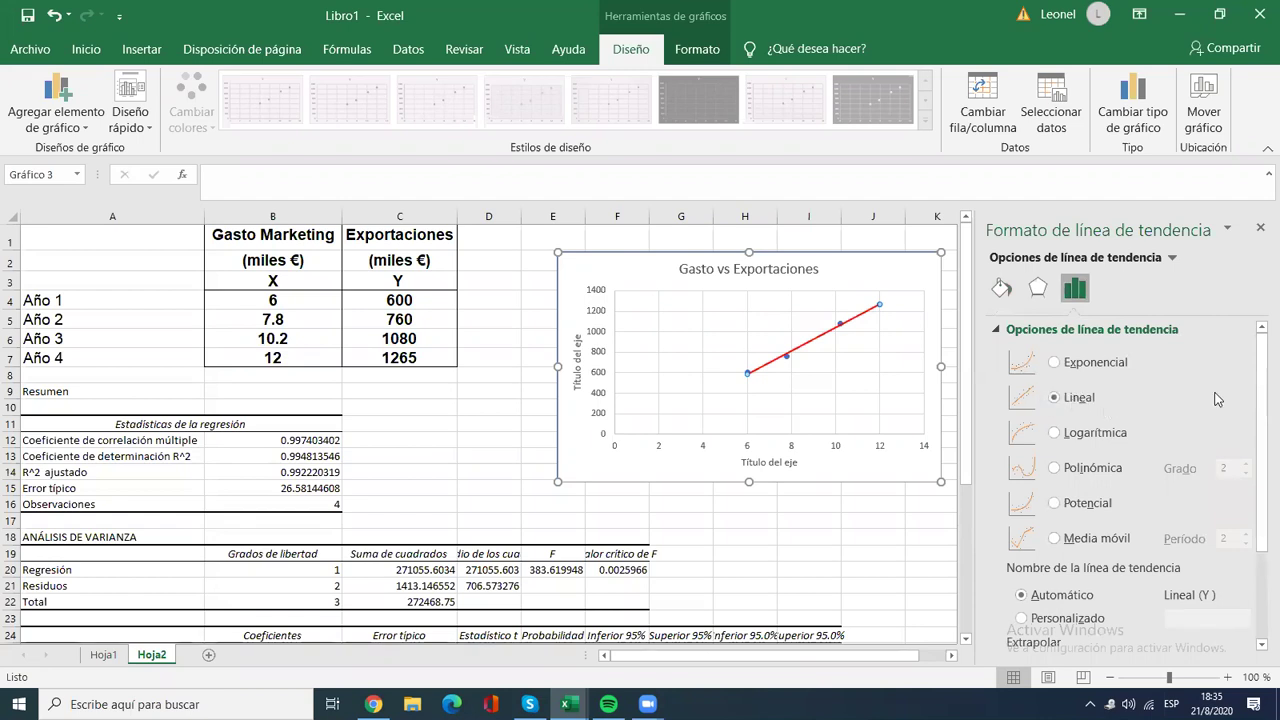
drag(1256, 405, 1256, 513)
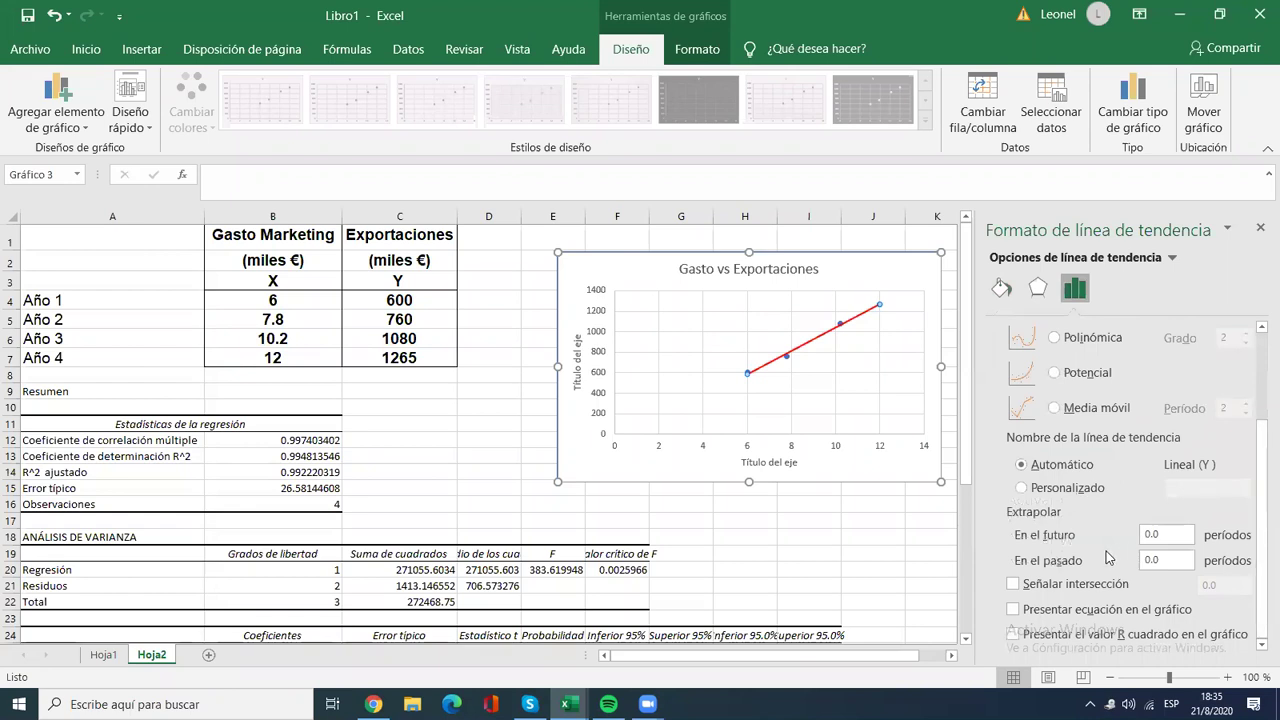
click(1013, 583)
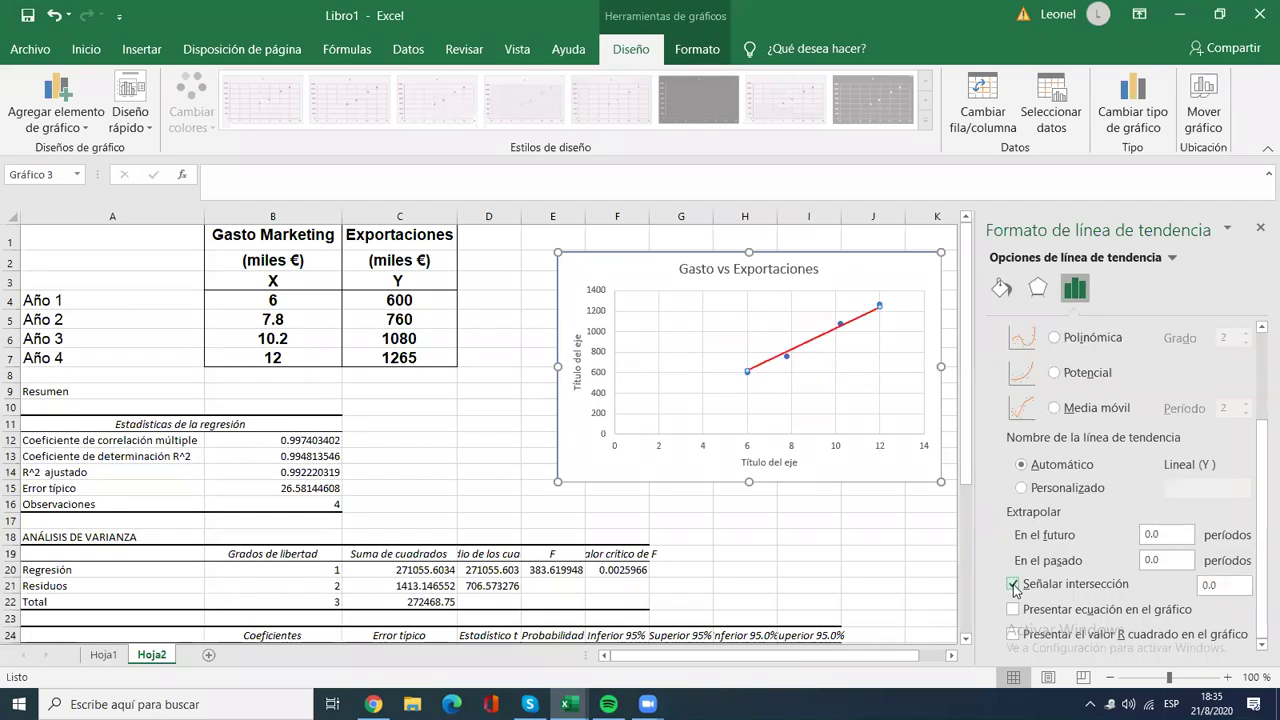
click(1013, 585)
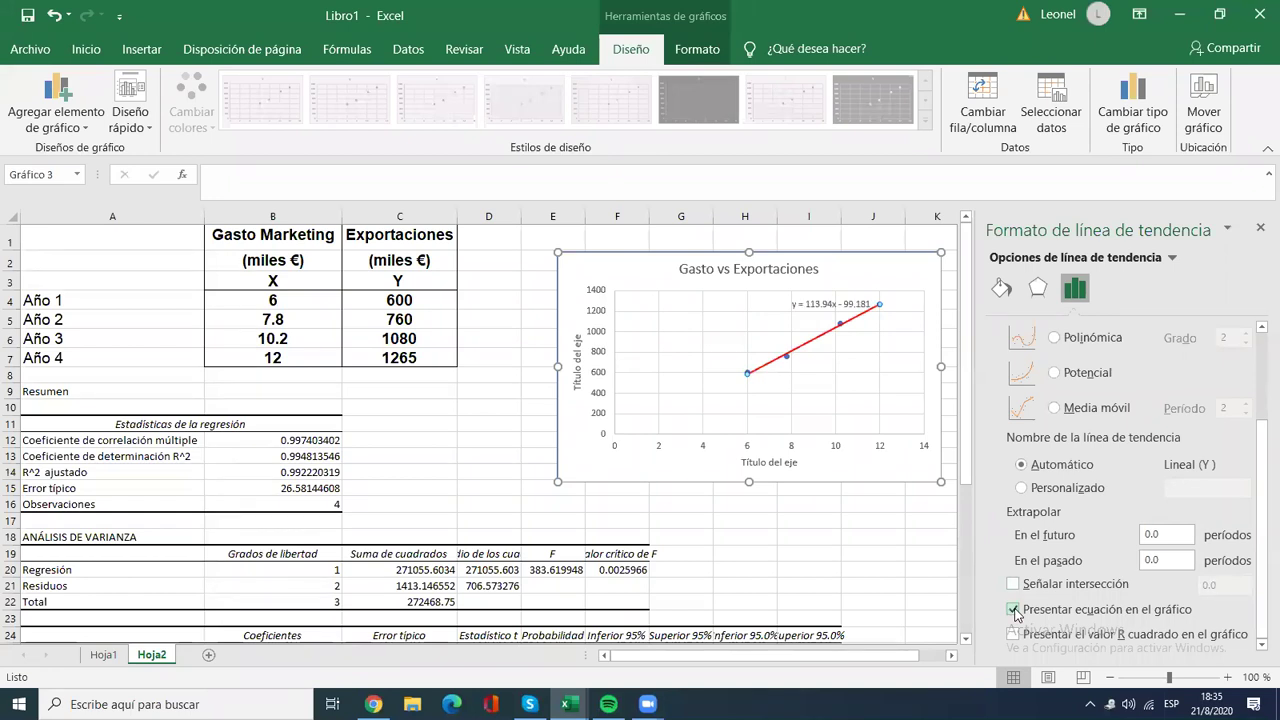
click(1014, 634)
Step: Move the equation and R-squared label slightly up and away from the trendline, and finish formatting the chart
click(828, 303)
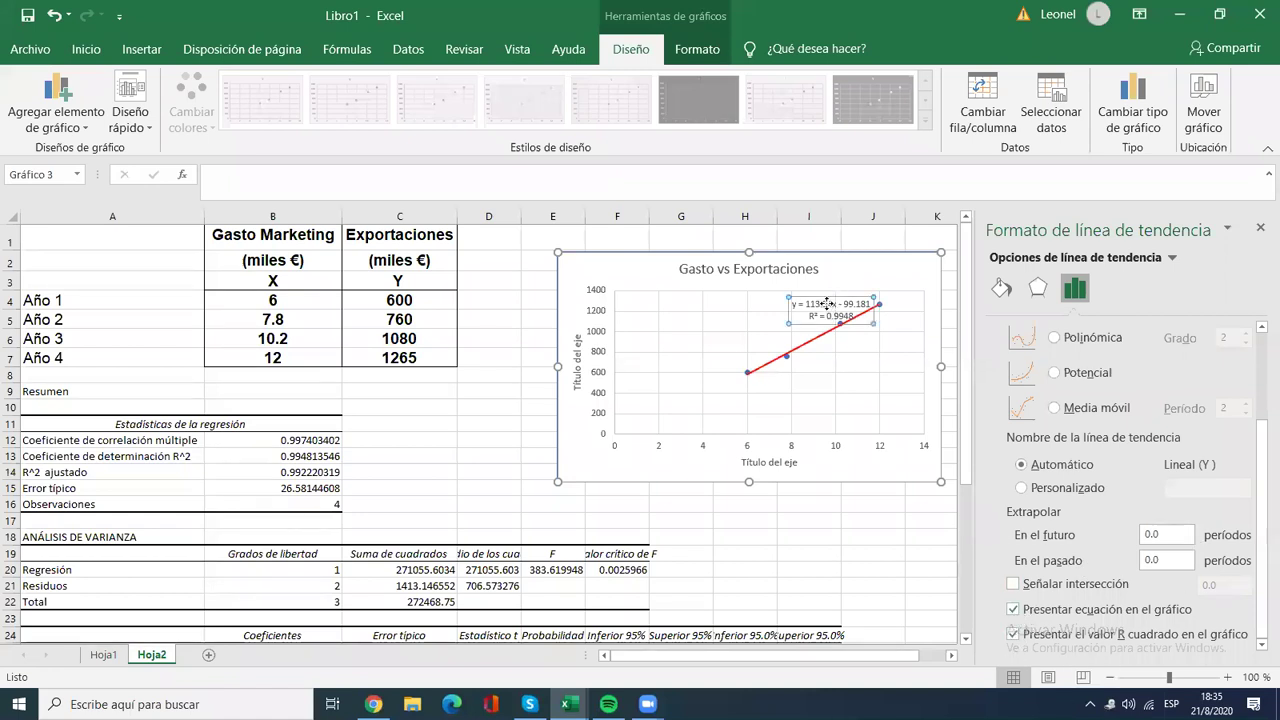
drag(826, 298, 815, 287)
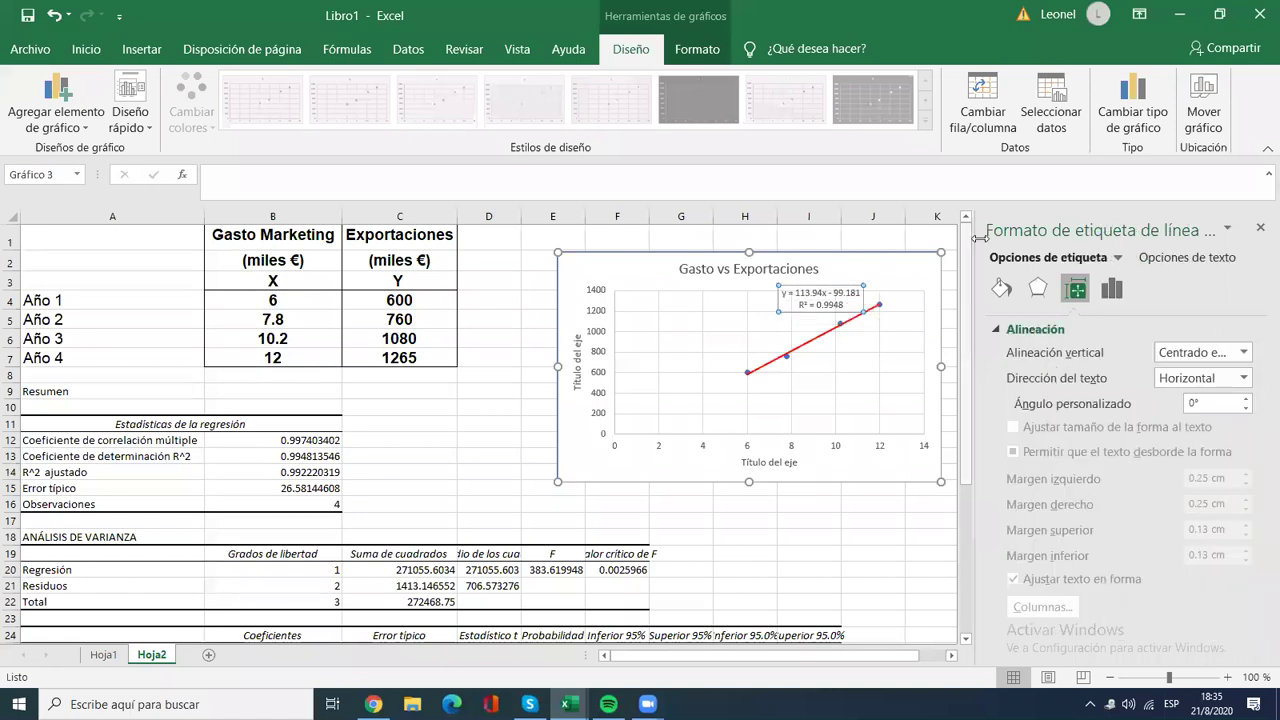
click(1259, 229)
click(884, 289)
click(858, 268)
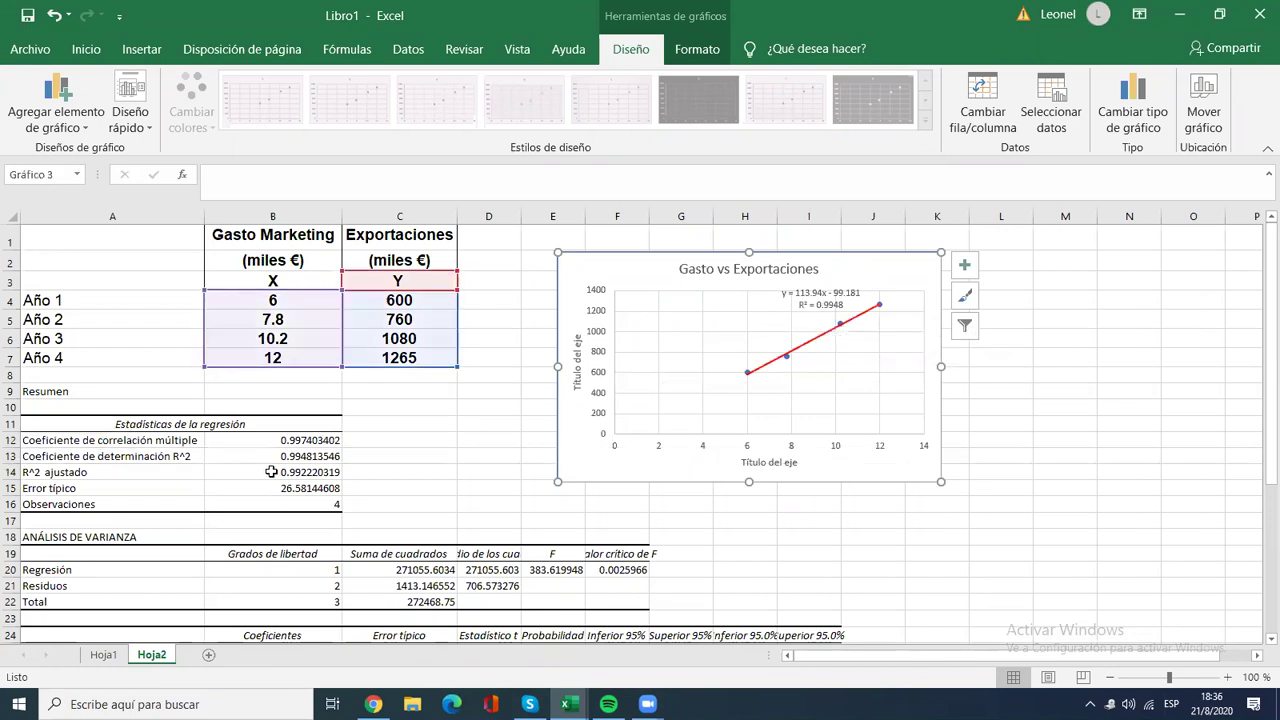
Step: Compare the determination coefficient, the Variable X 1 coefficient and the intercept in the regression output with the chart's trendline equation and R-squared
click(269, 459)
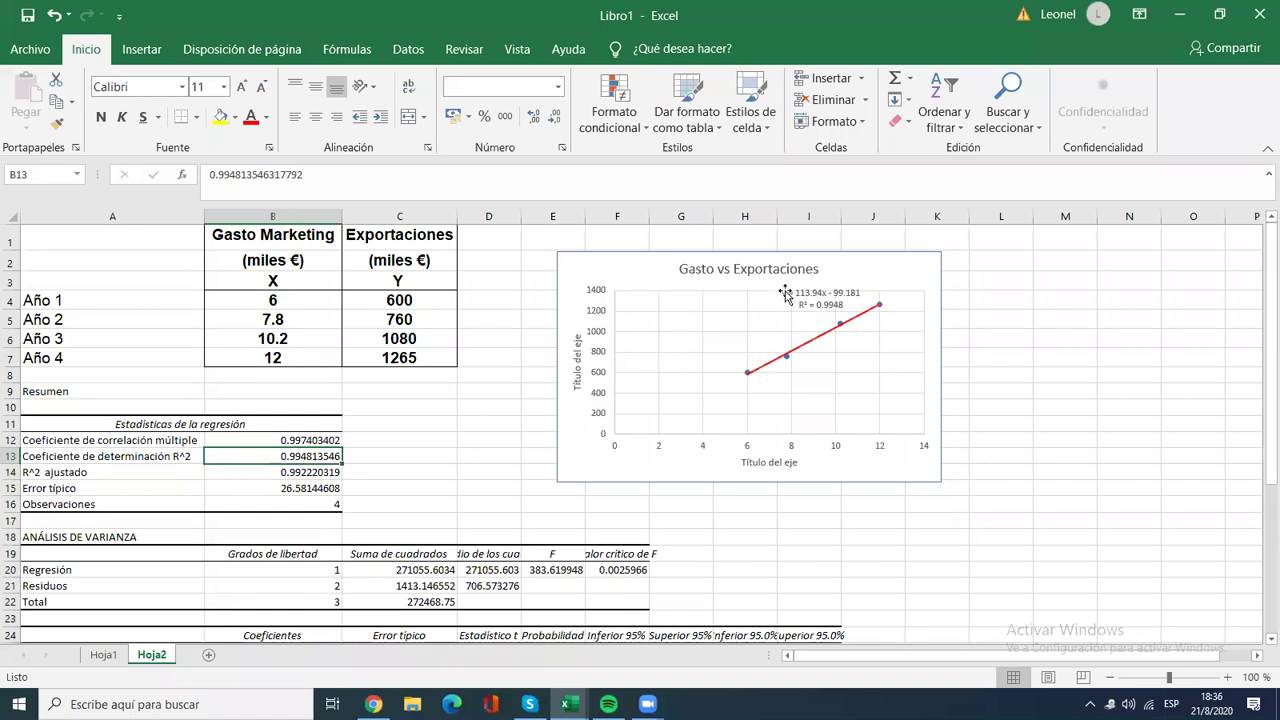
drag(1258, 327, 1257, 362)
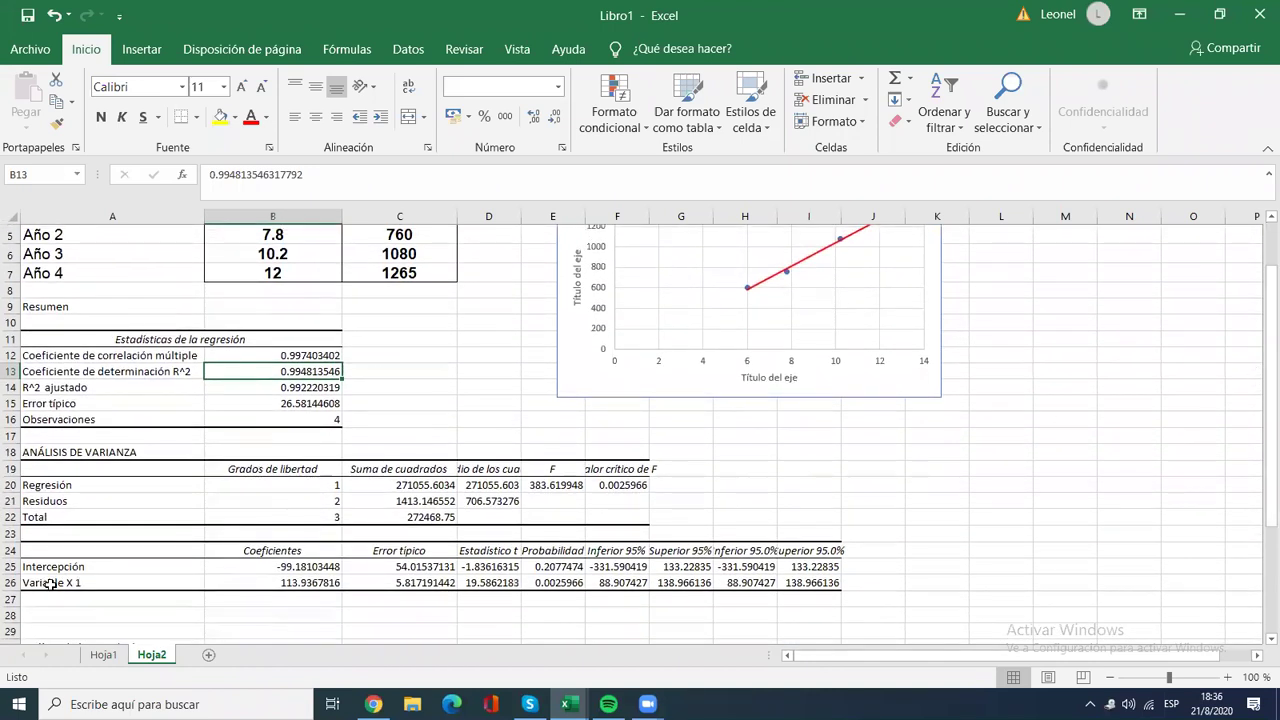
click(259, 586)
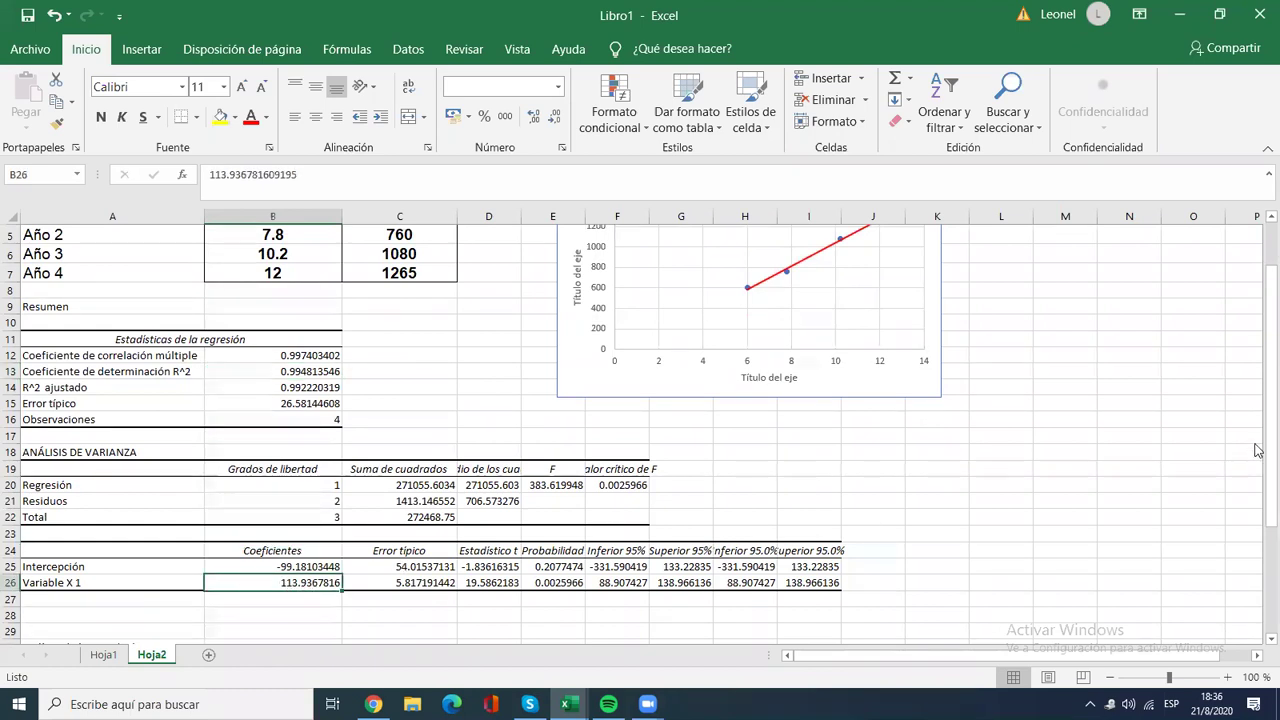
drag(1257, 451, 1259, 415)
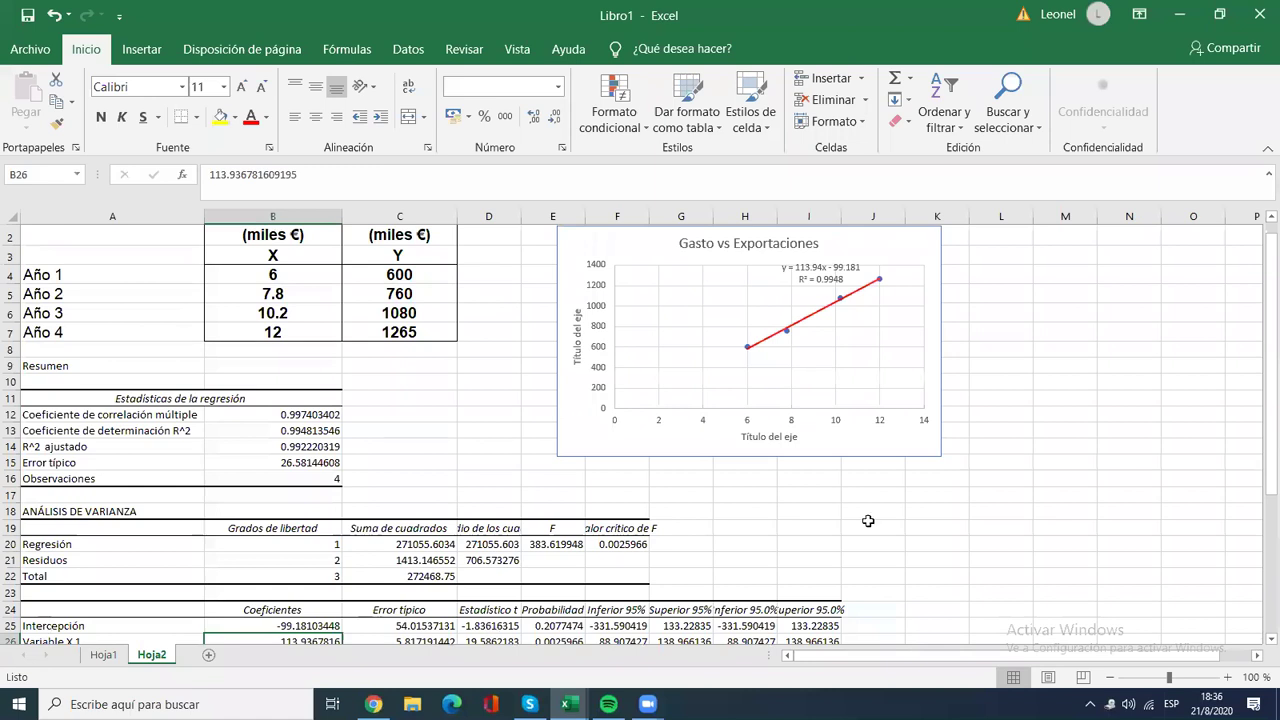
drag(1259, 418, 1258, 457)
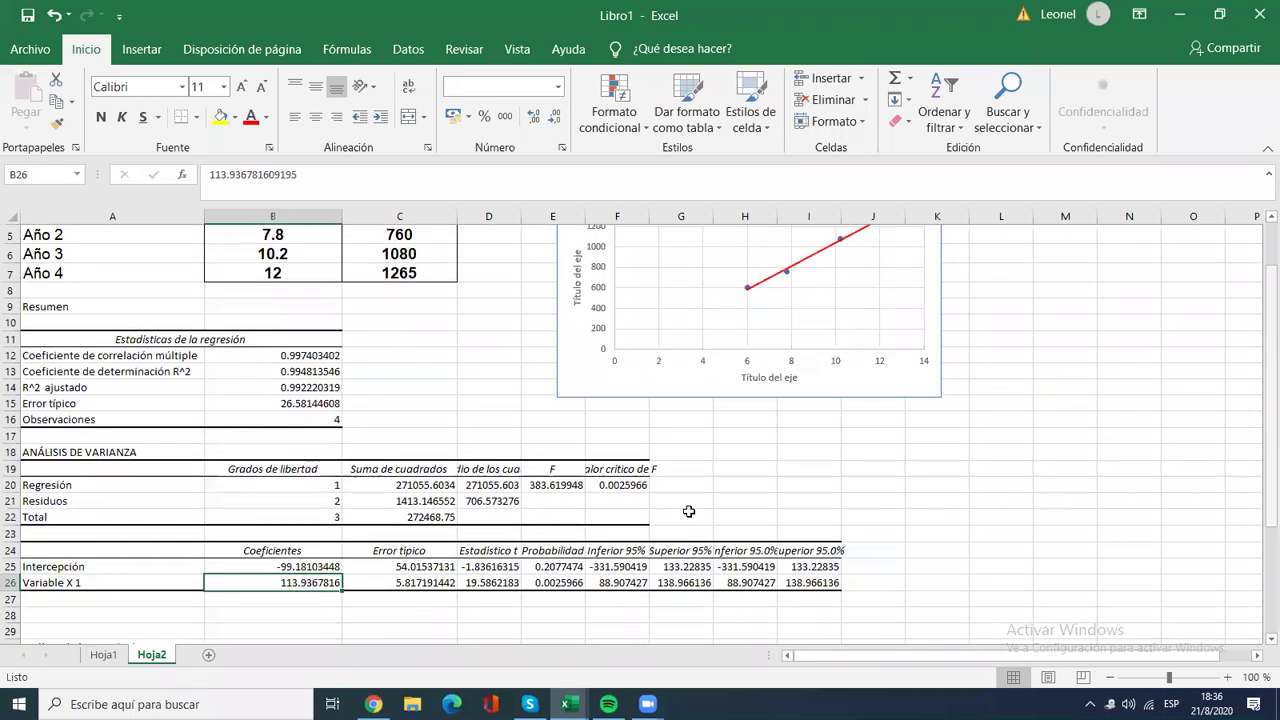
click(273, 565)
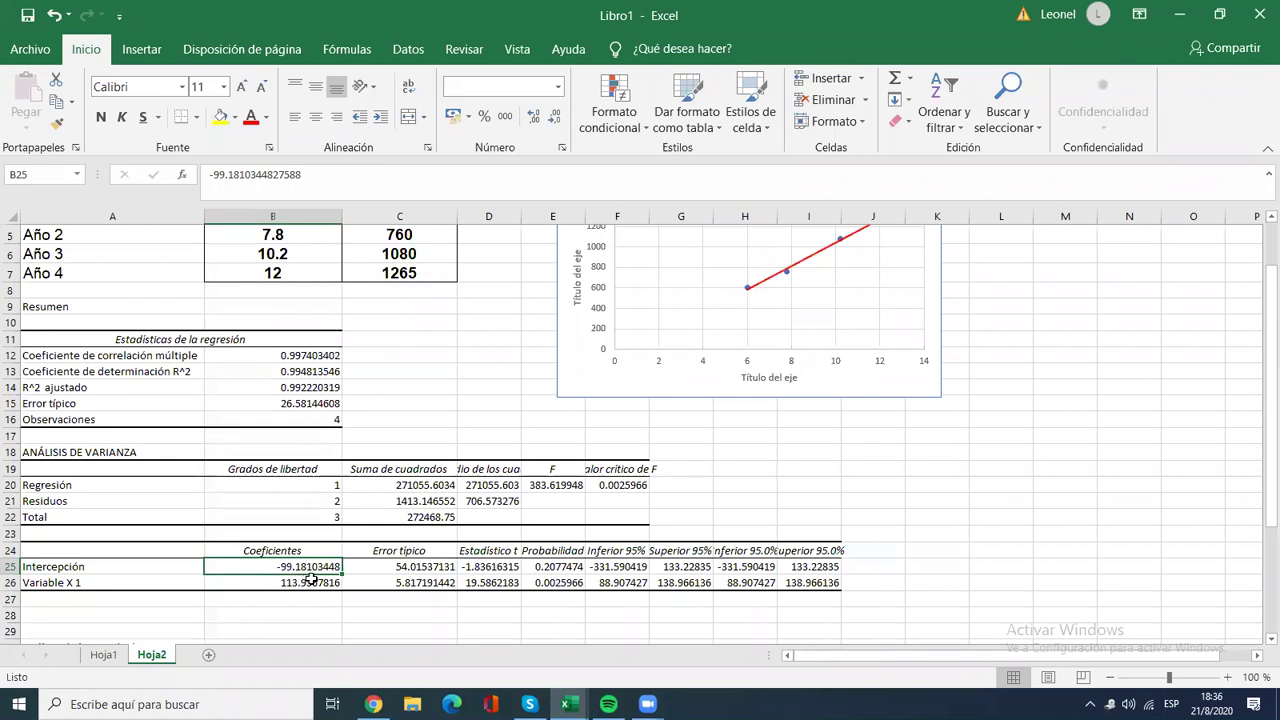
drag(1268, 432, 1258, 360)
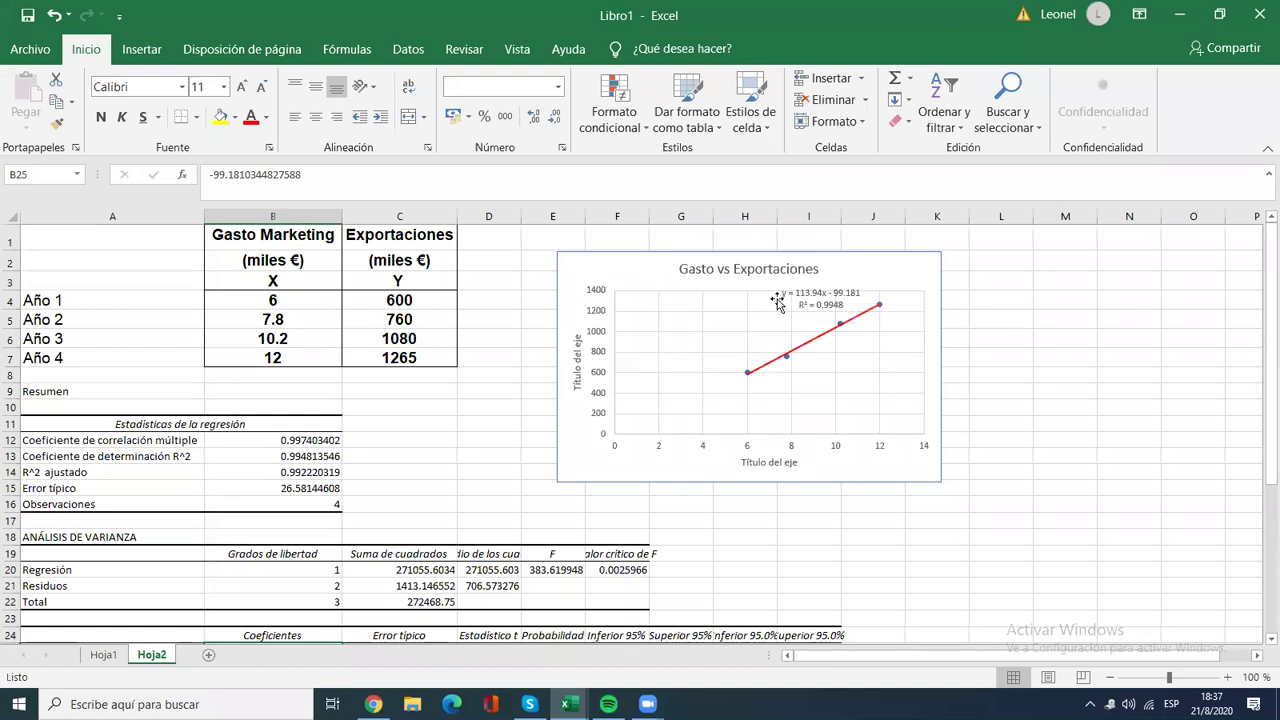
click(268, 373)
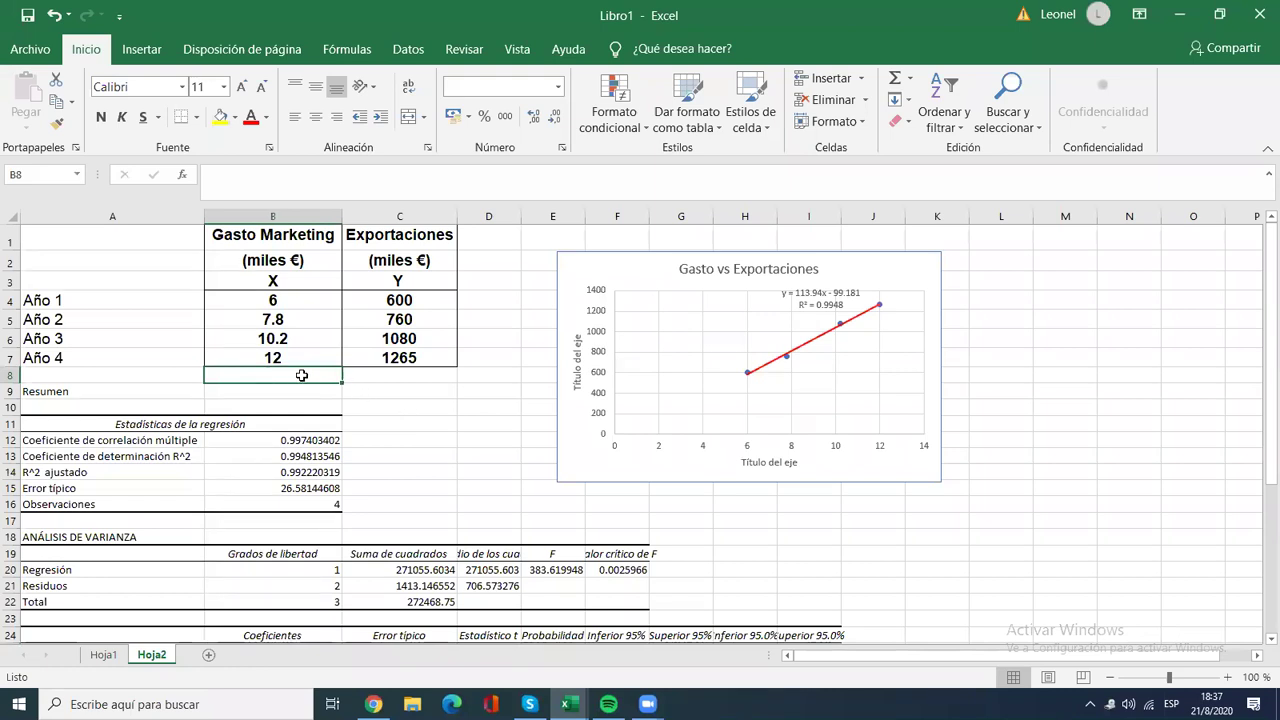
text(9)
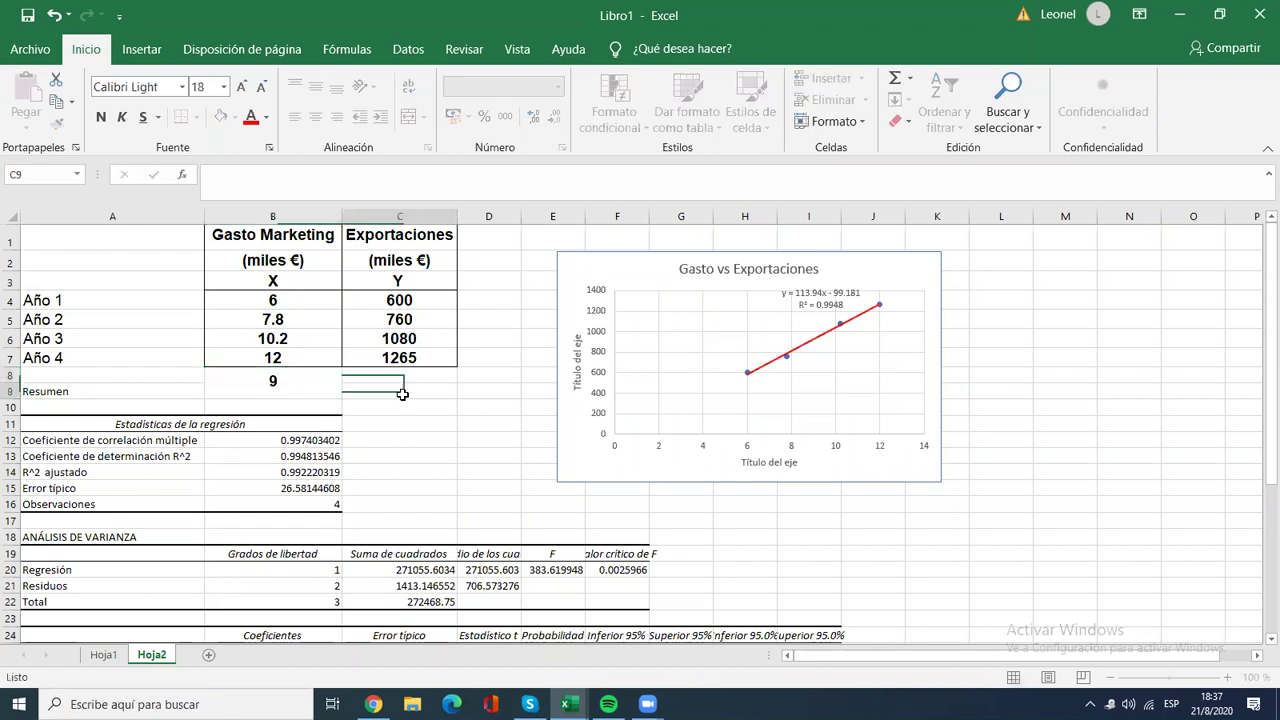
key(Escape)
click(400, 393)
click(321, 376)
text(9)
key(Return)
click(306, 373)
key(Return)
click(303, 372)
click(292, 394)
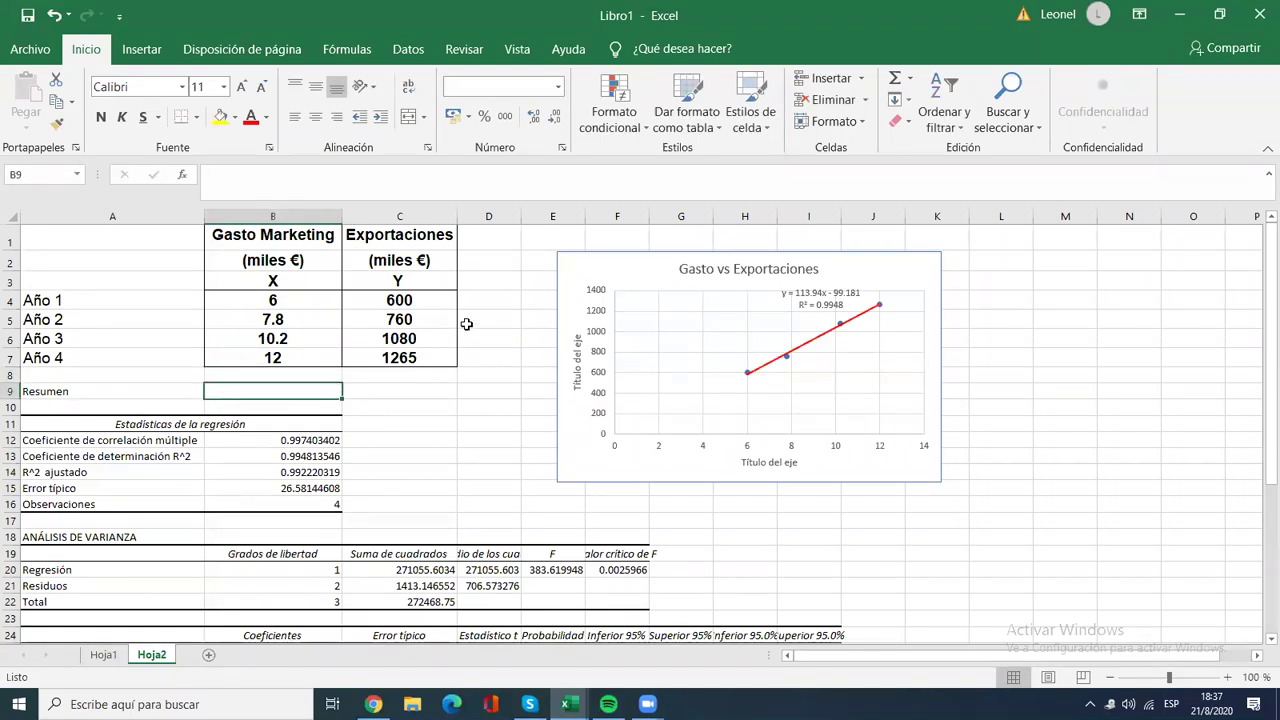
Step: Try to insert cells at the Año 4 row, shifting the existing cells down
right_click(12, 360)
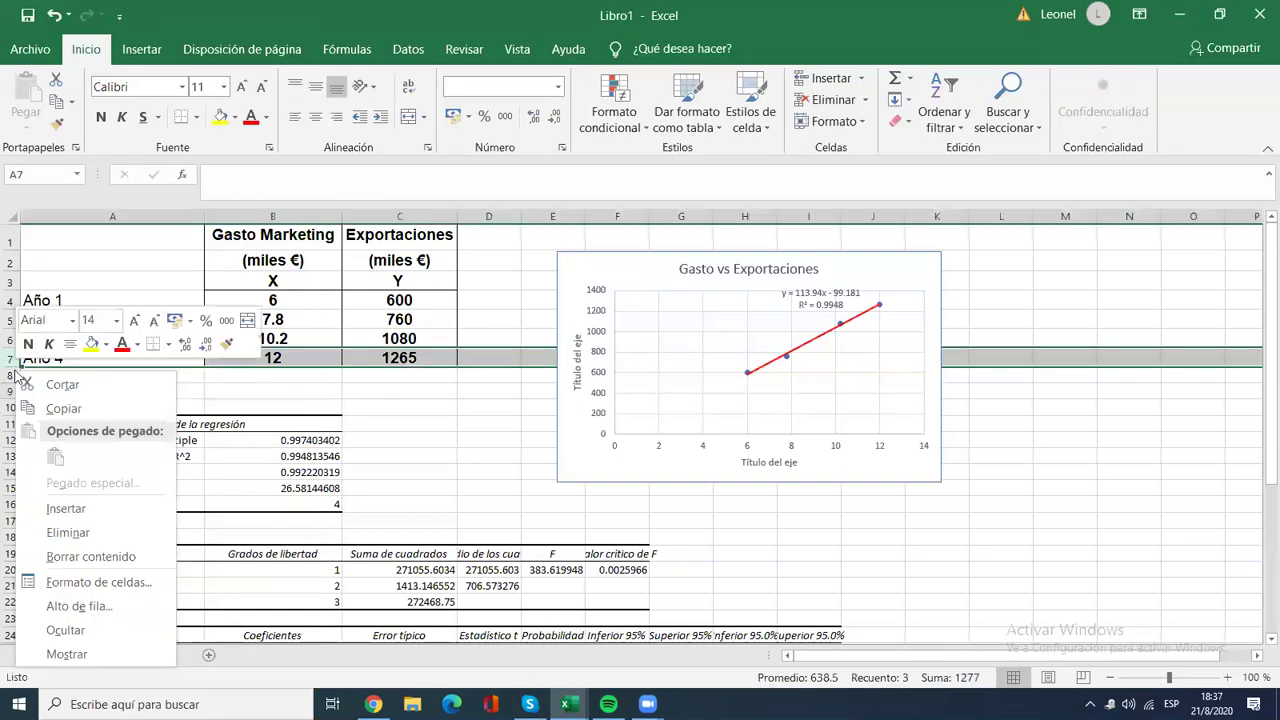
click(66, 509)
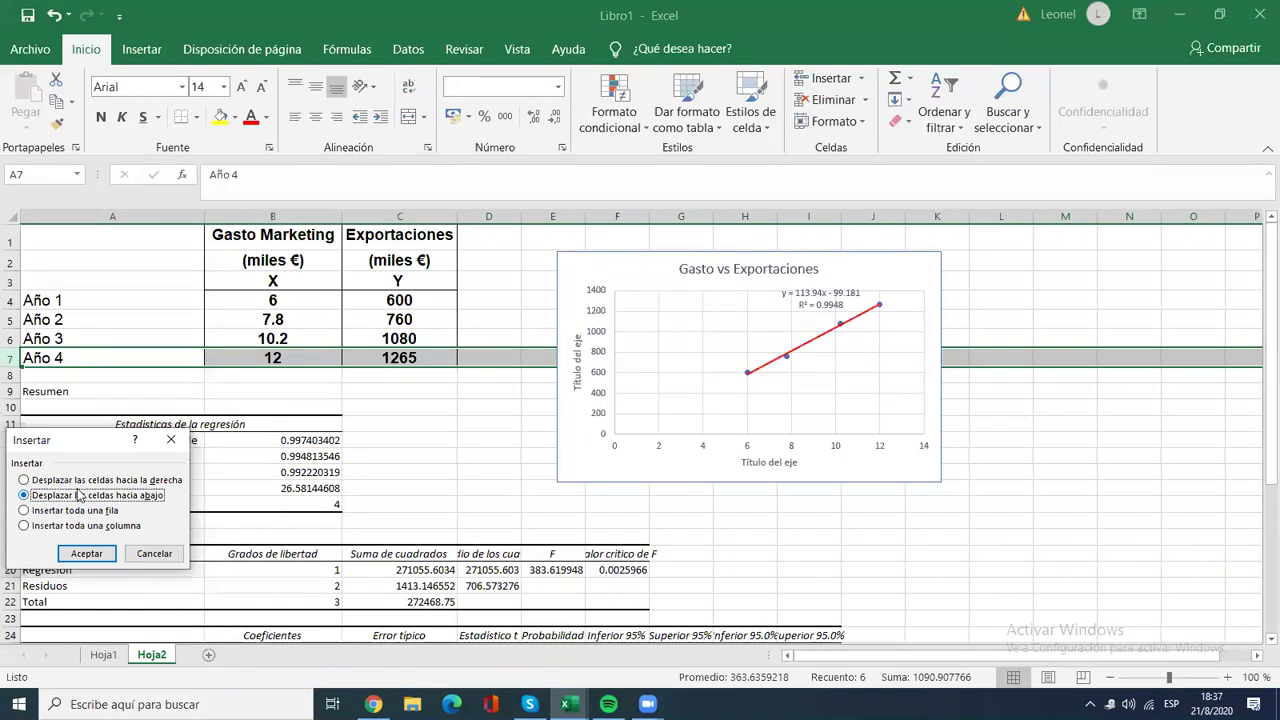
click(82, 553)
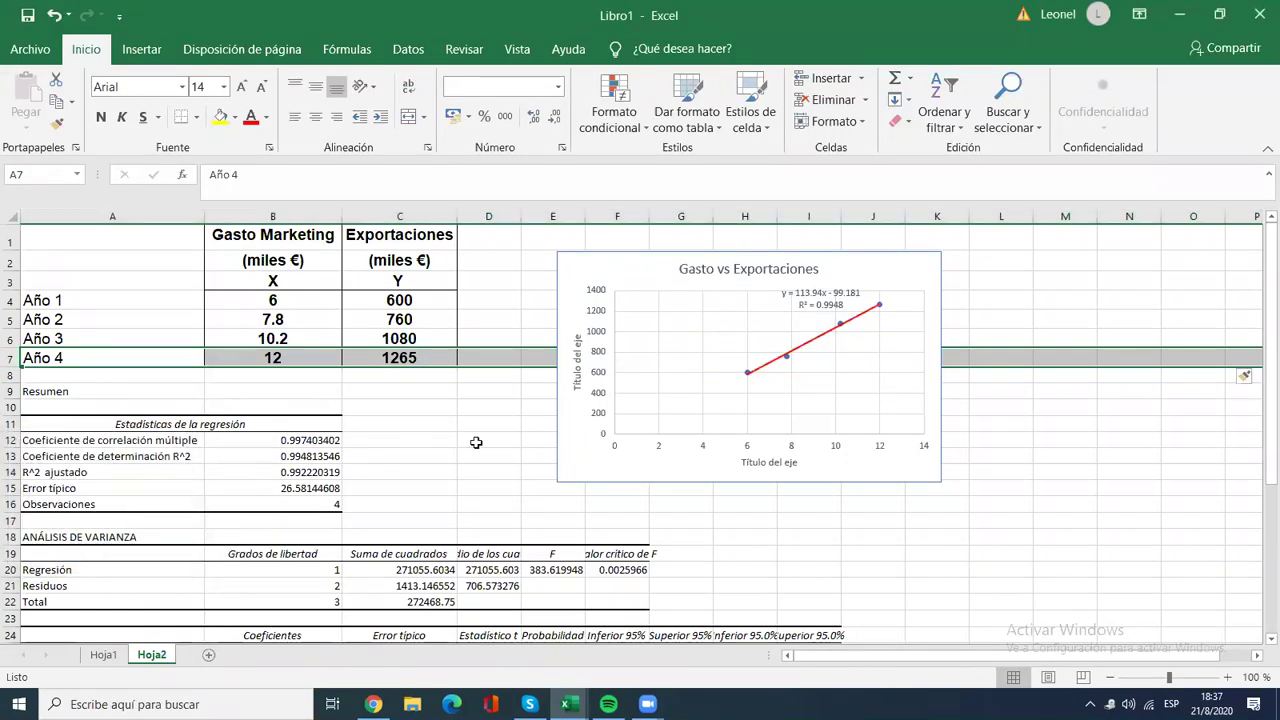
Step: Examine the marketing spend and export data, the multiple correlation coefficient and the R^2 value against the scatter chart
click(288, 371)
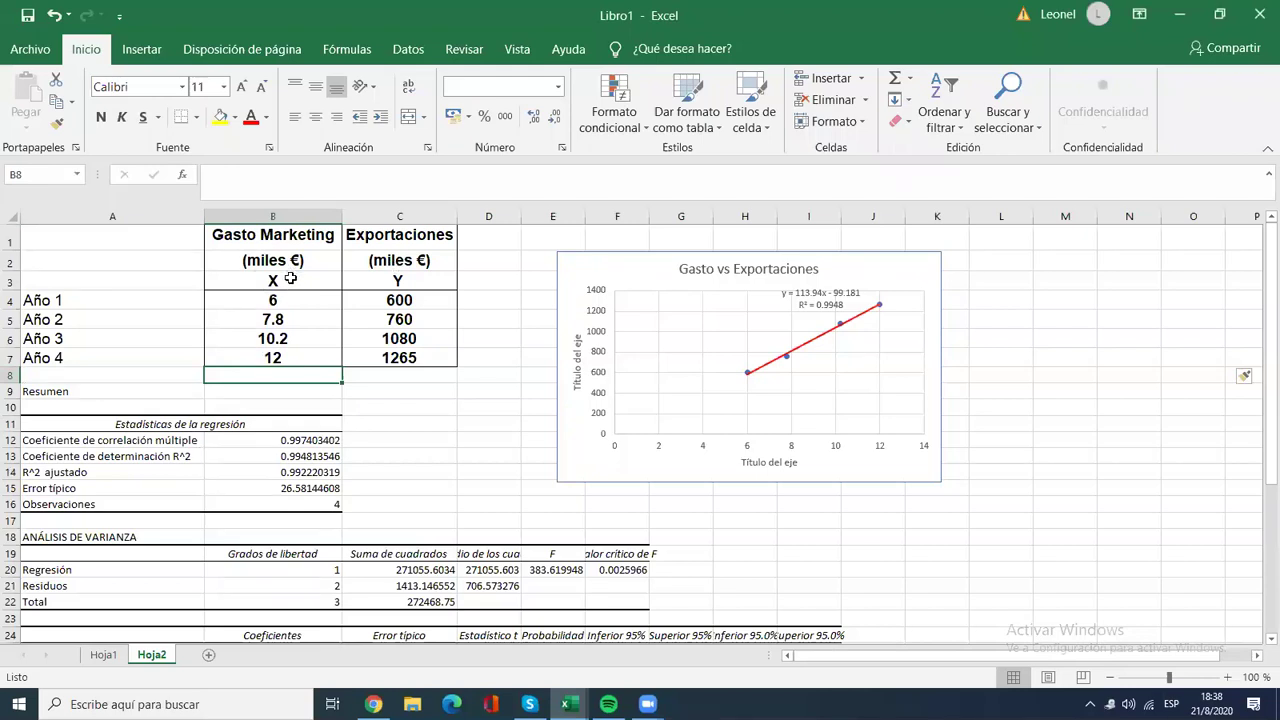
drag(290, 296, 387, 350)
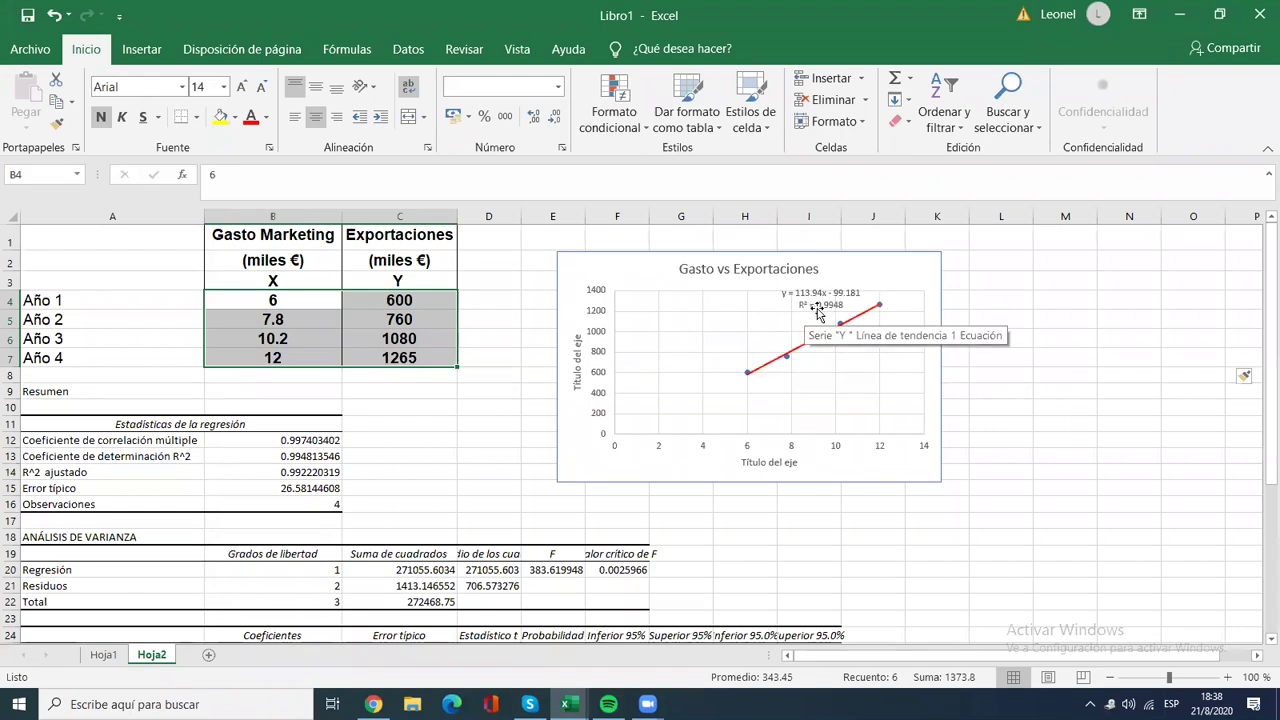
click(276, 444)
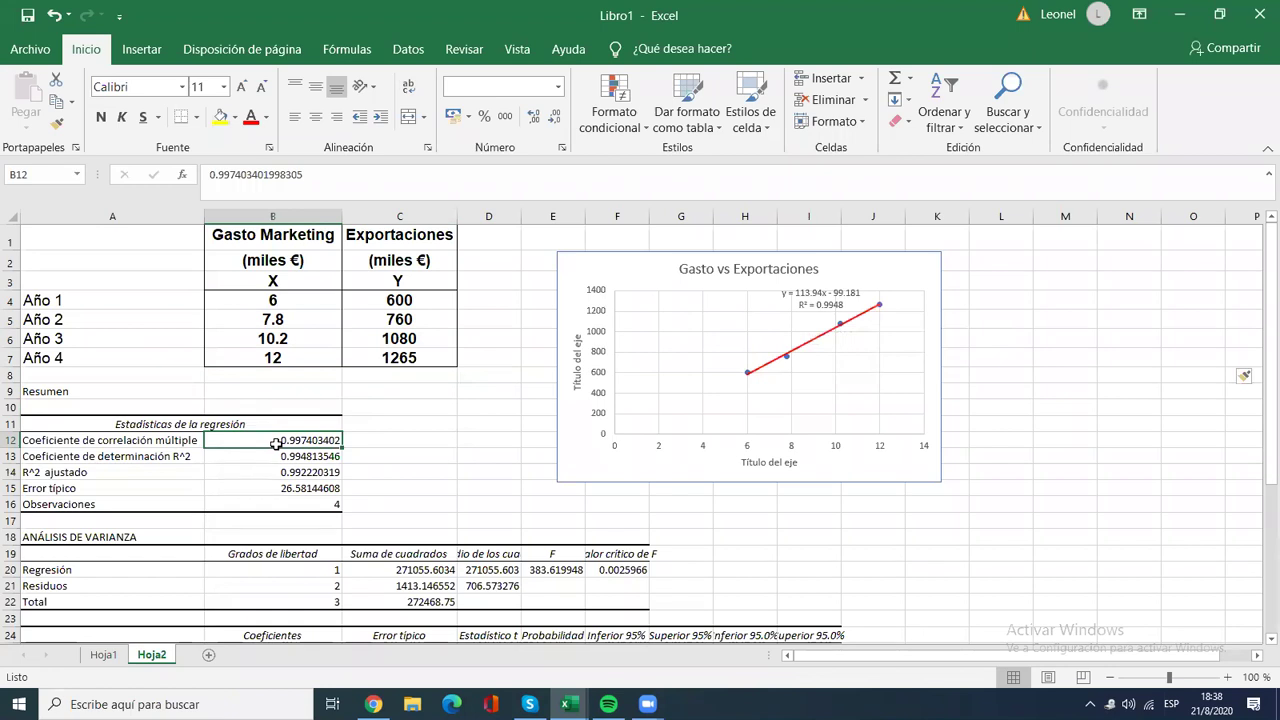
click(249, 457)
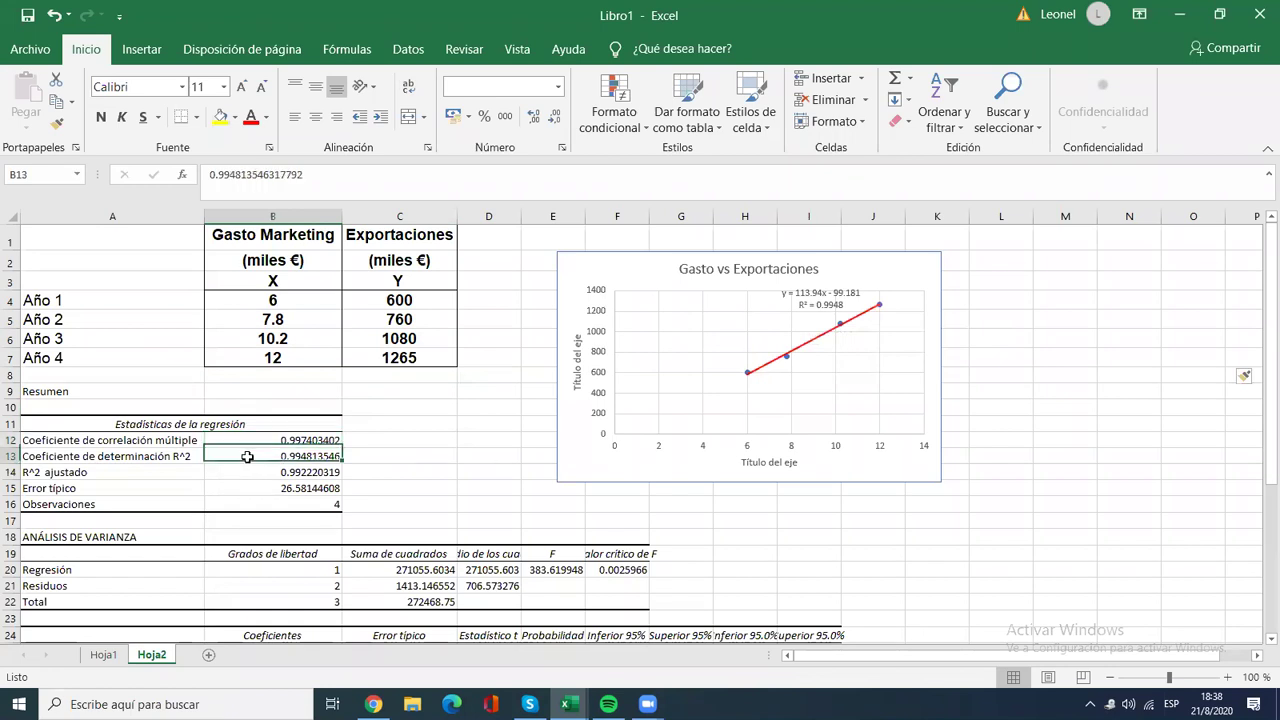
click(160, 438)
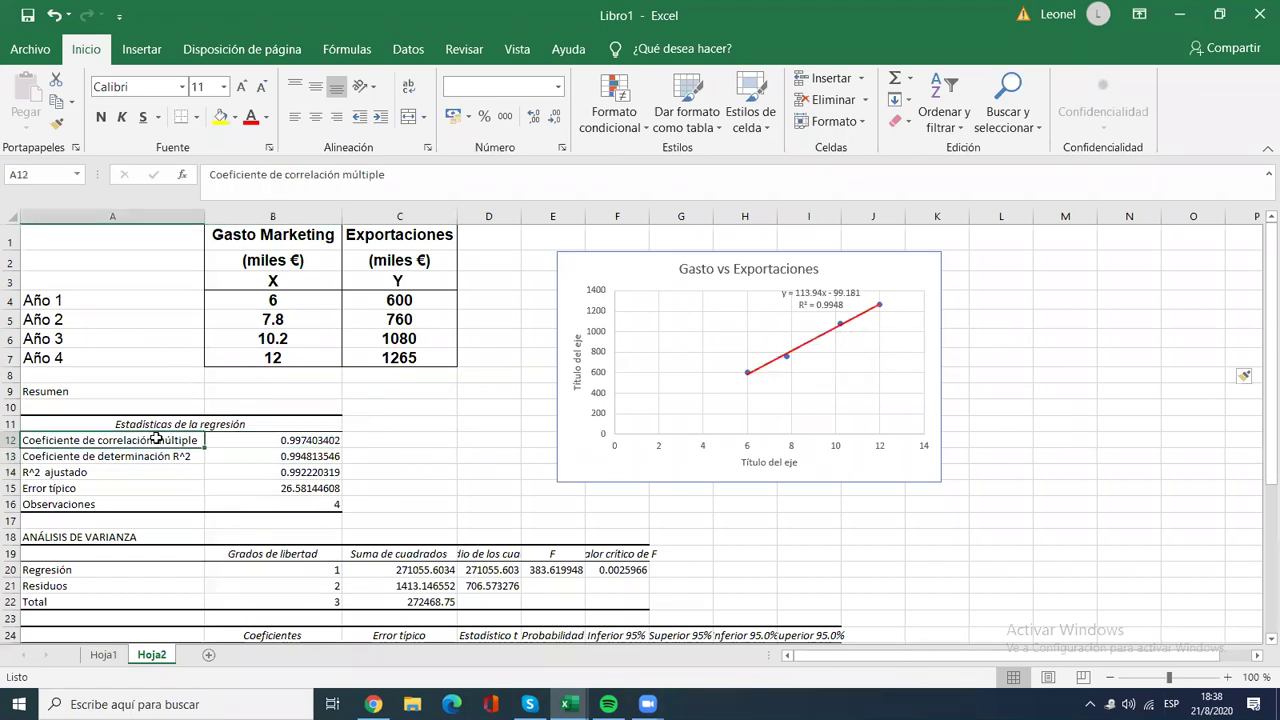
click(283, 440)
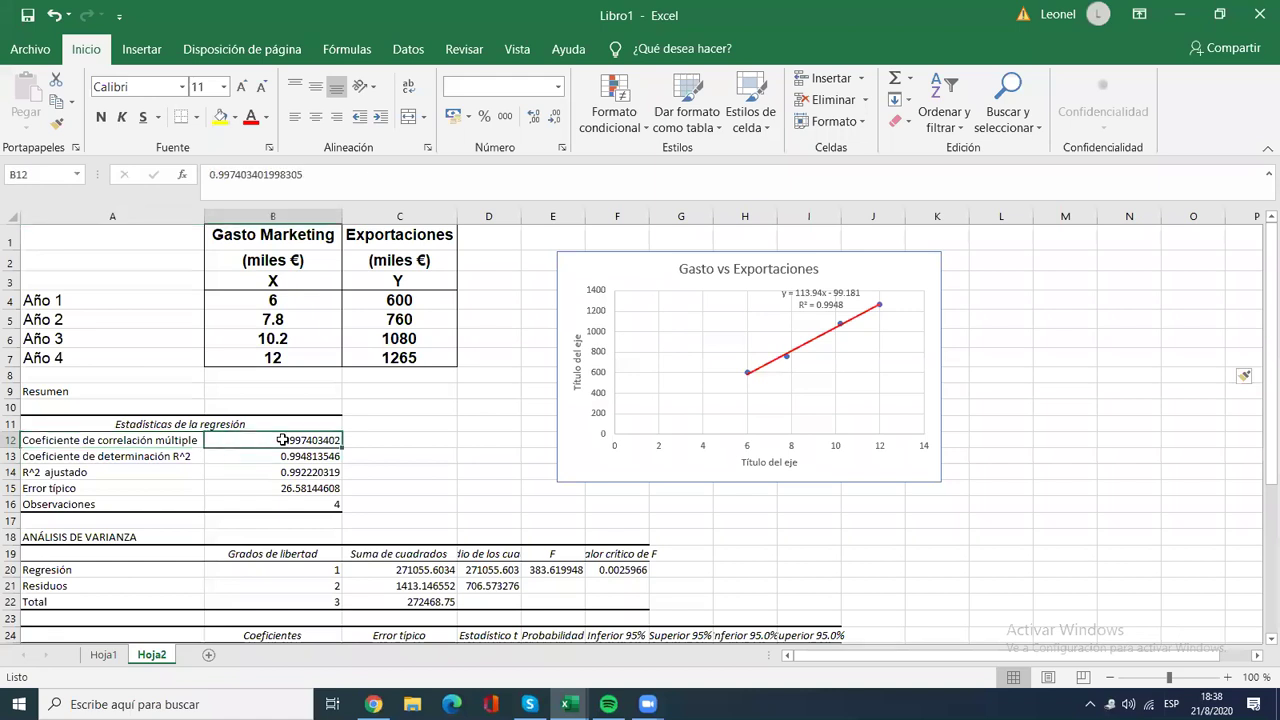
click(276, 458)
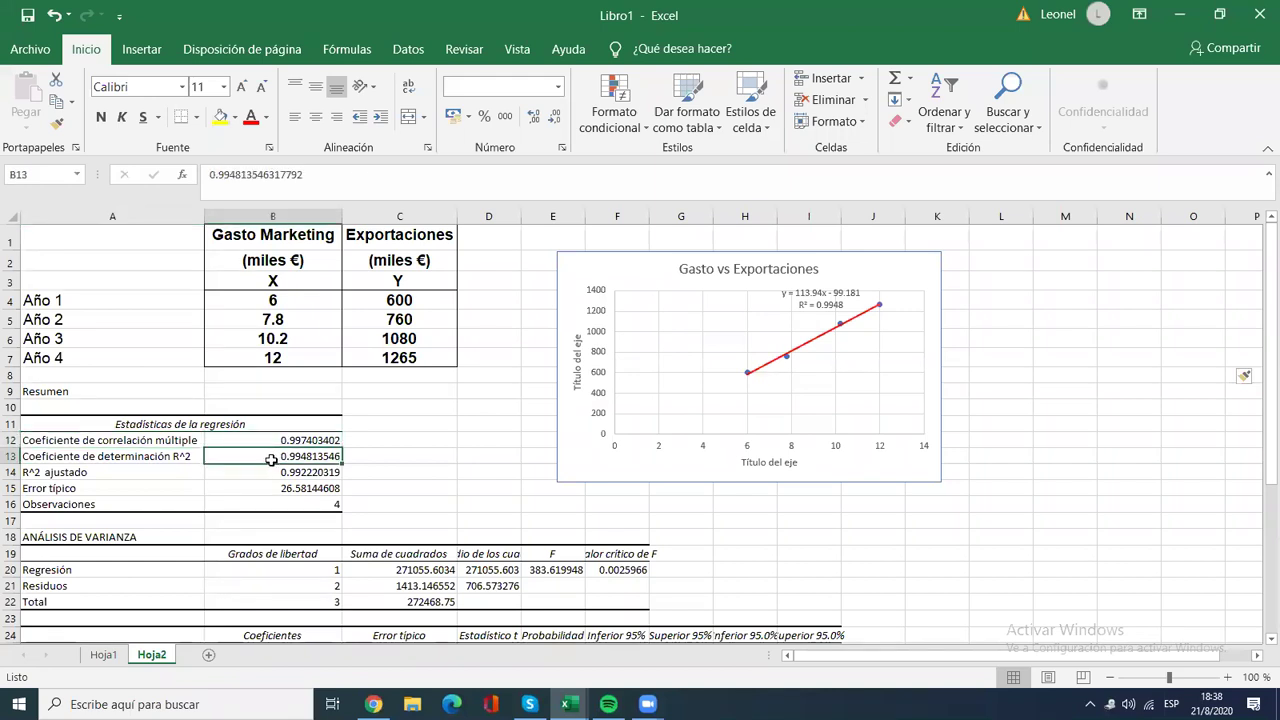
click(256, 441)
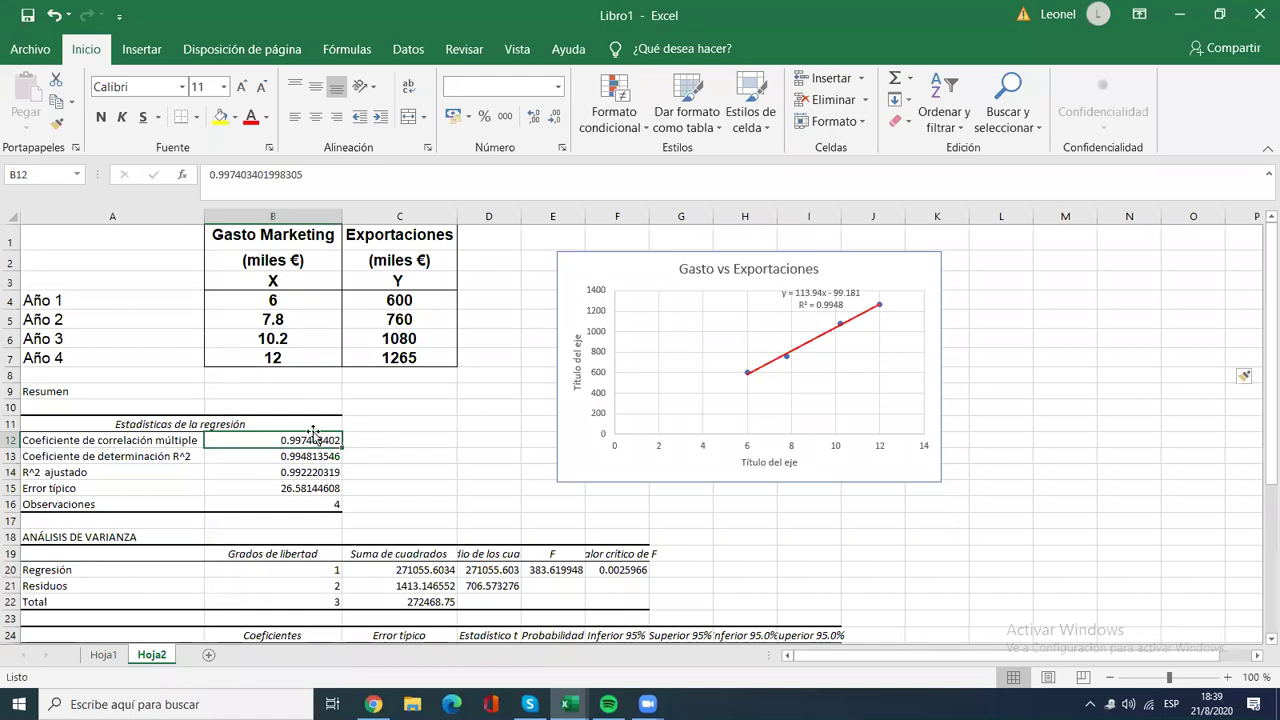
click(268, 456)
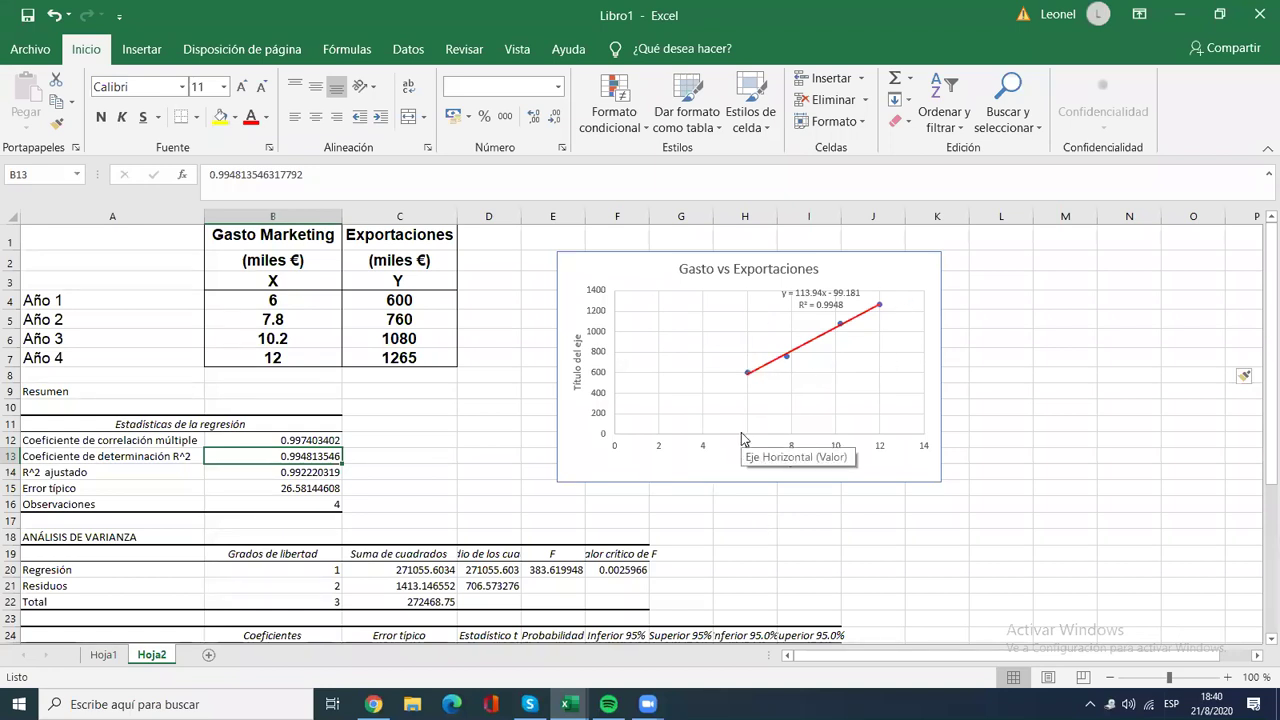
click(797, 363)
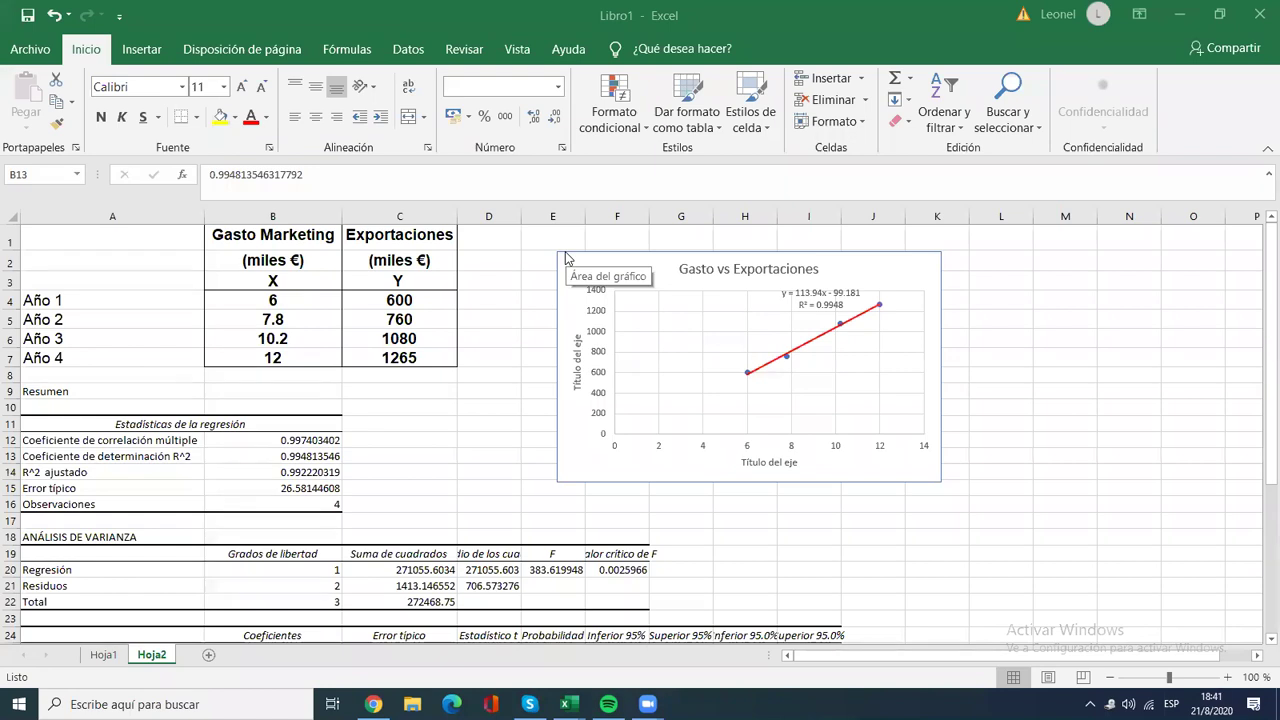
click(238, 437)
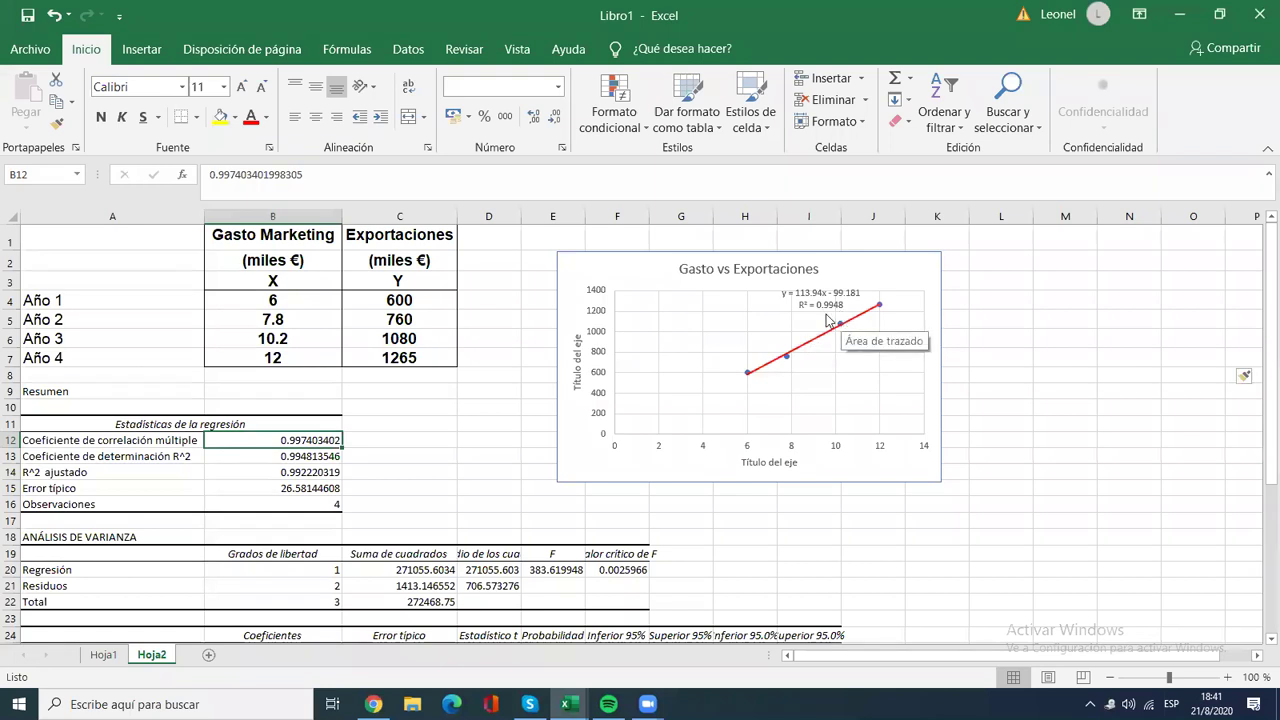
click(1012, 283)
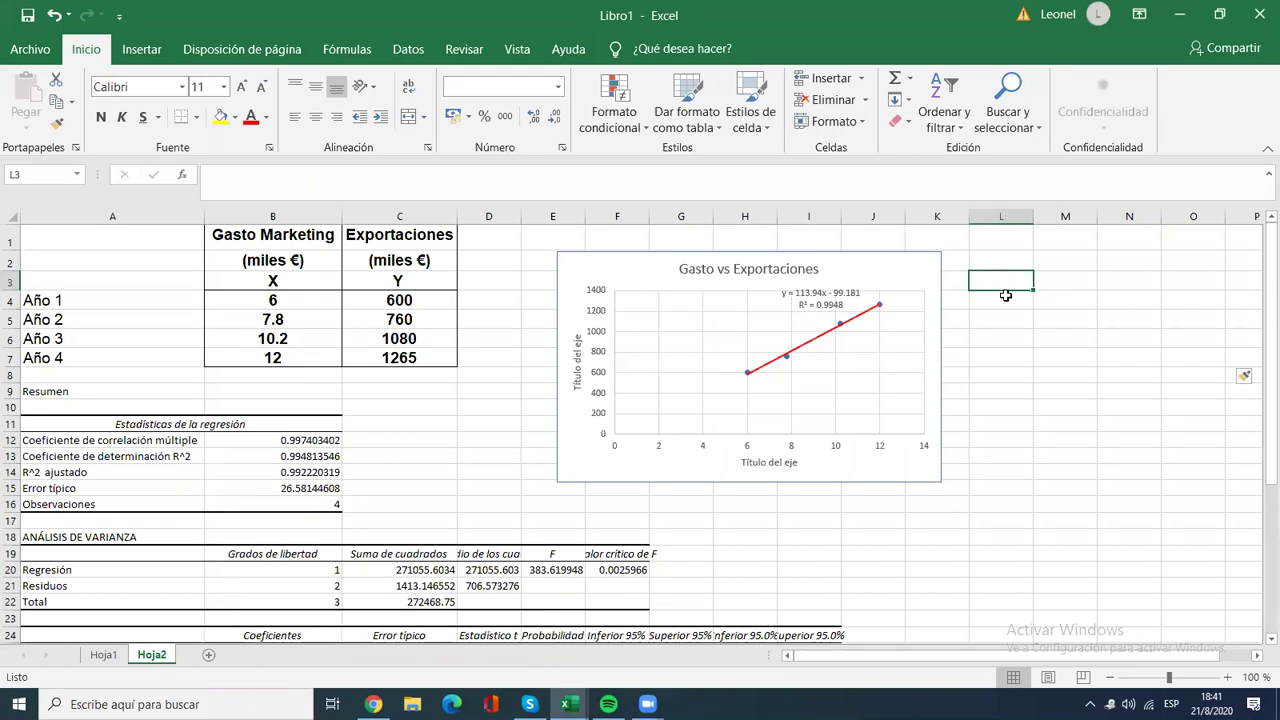
text(Y¿)
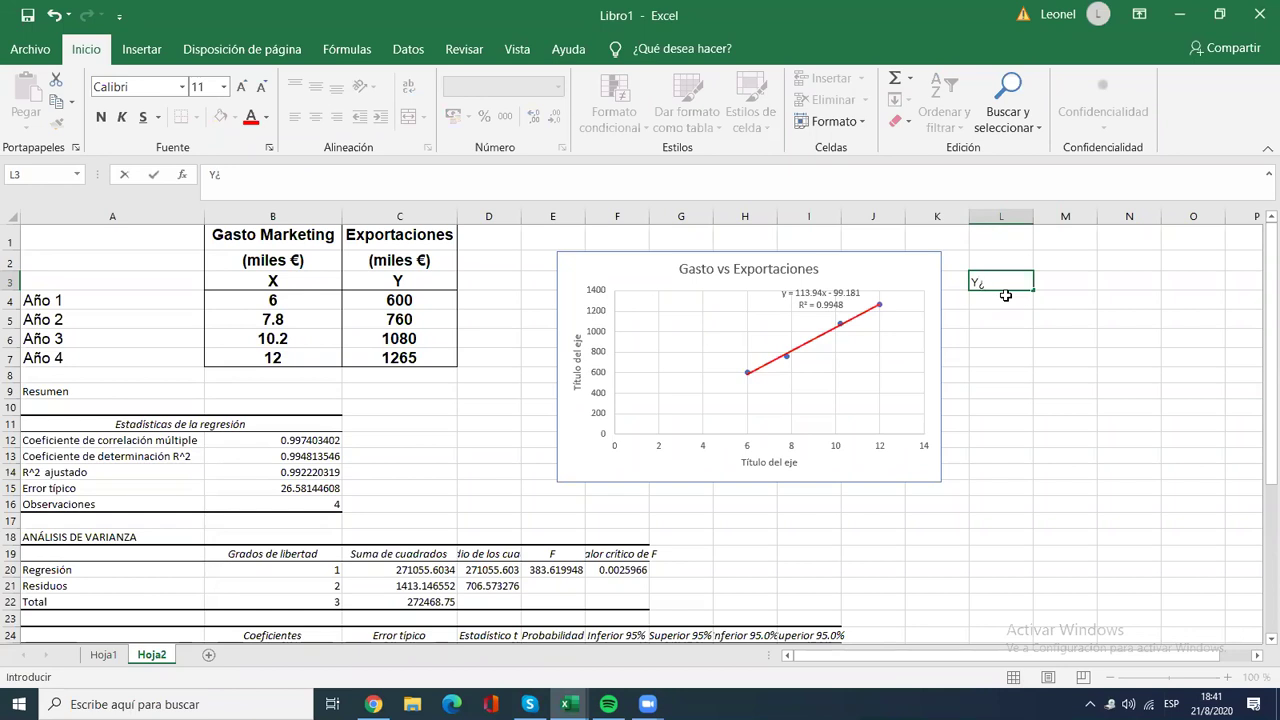
key(BackSpace)
key(Escape)
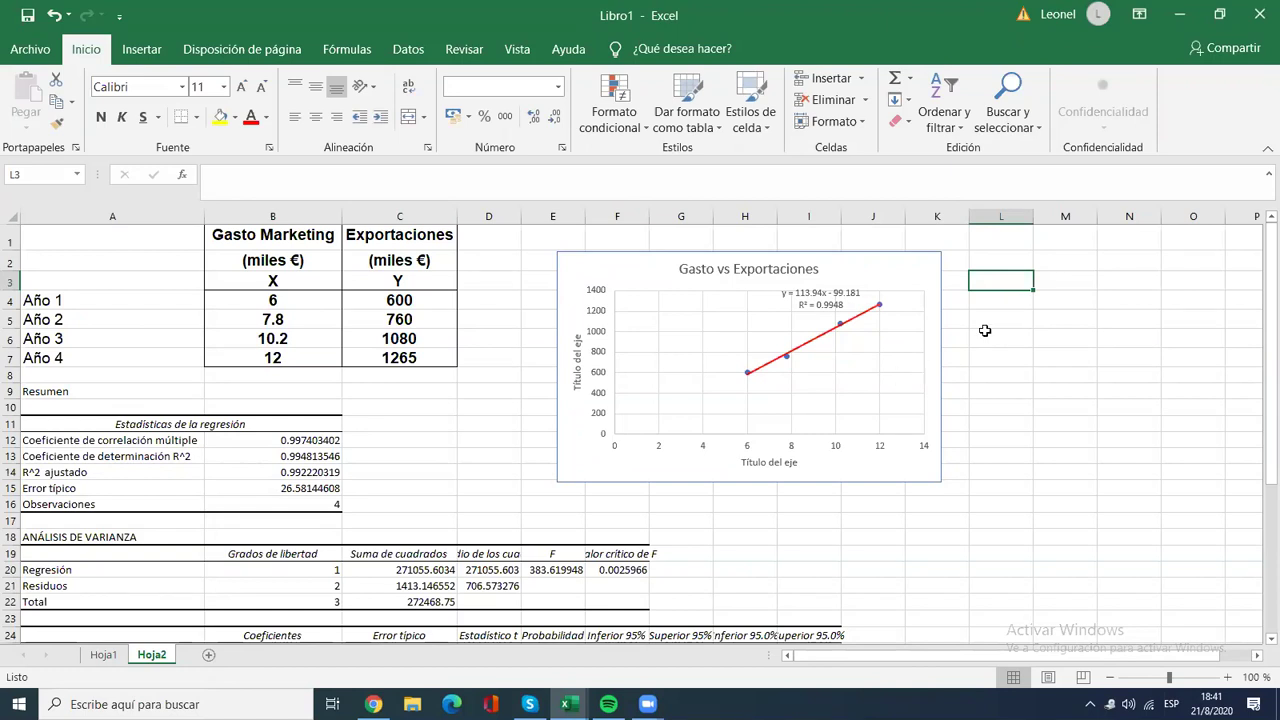
double_click(992, 296)
click(987, 277)
double_click(999, 281)
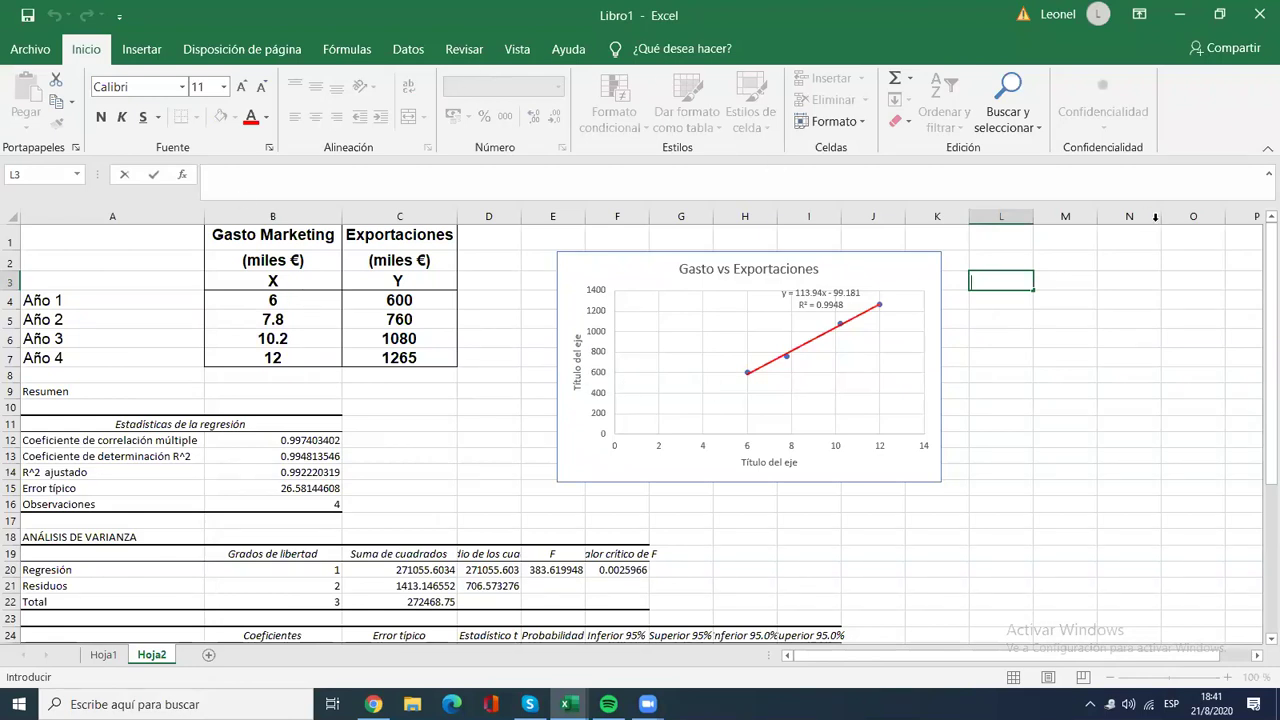
click(1122, 278)
text(1)
key(Return)
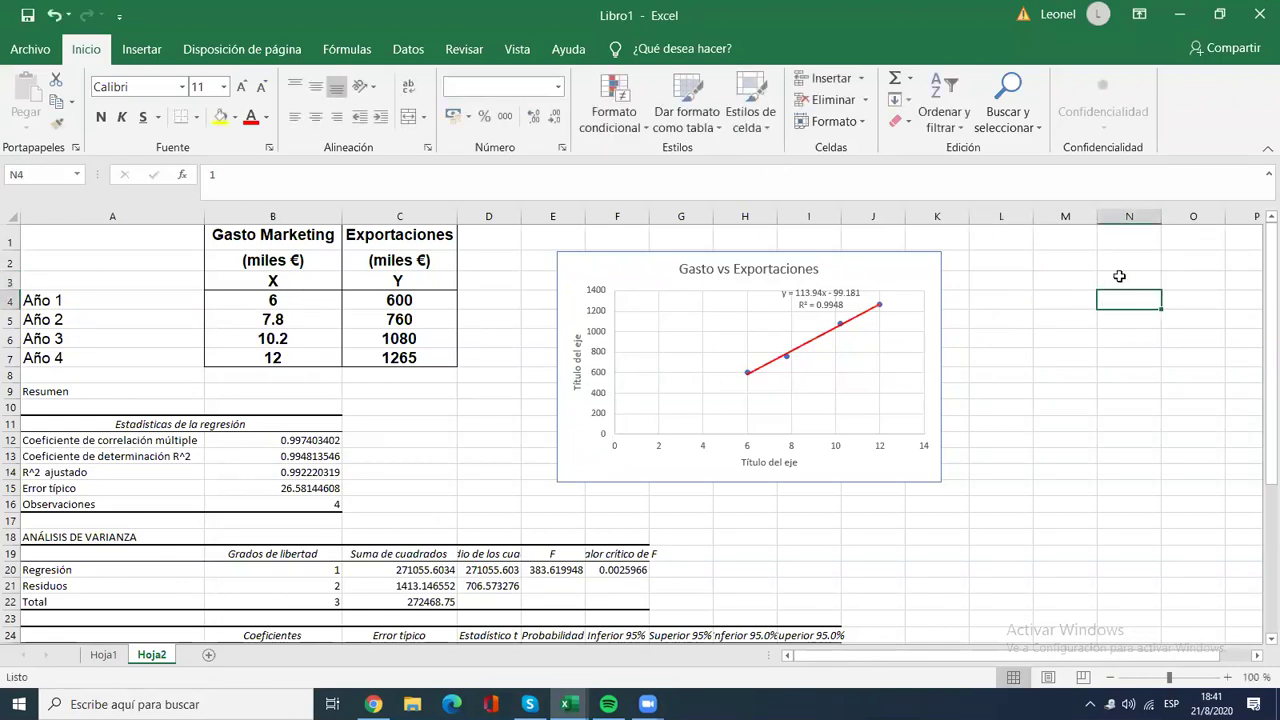
right_click(1108, 281)
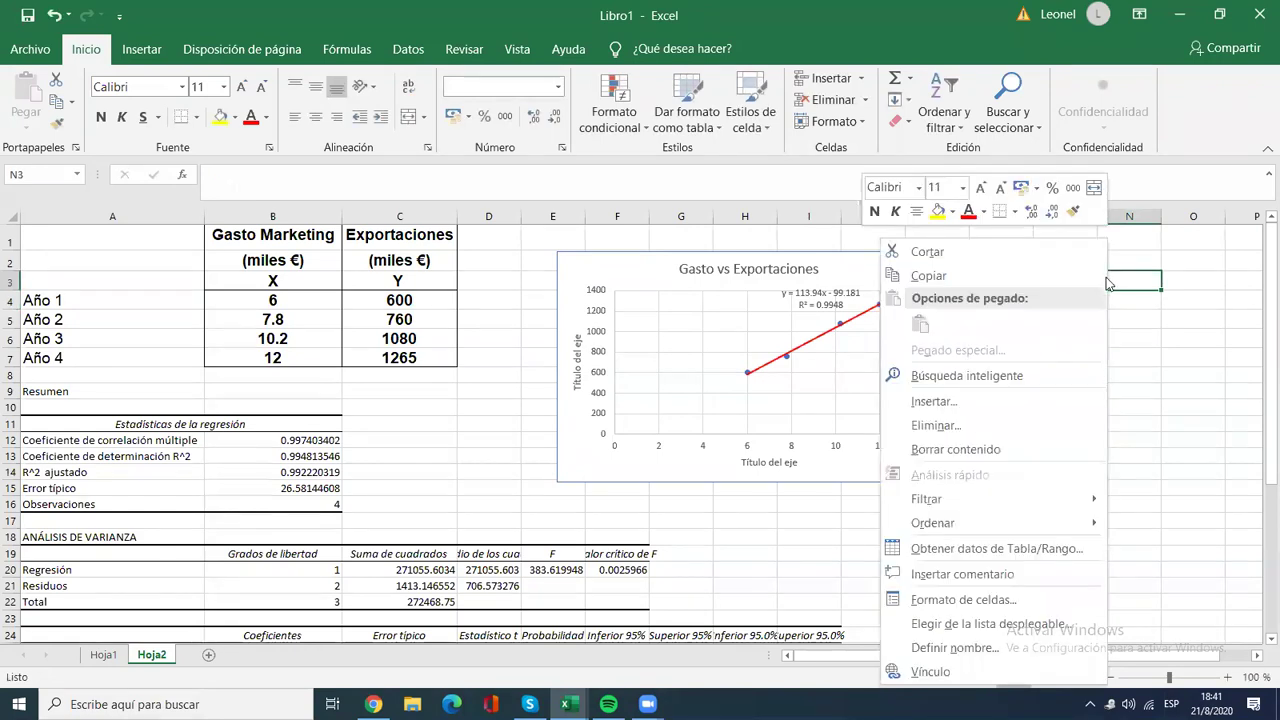
key(Escape)
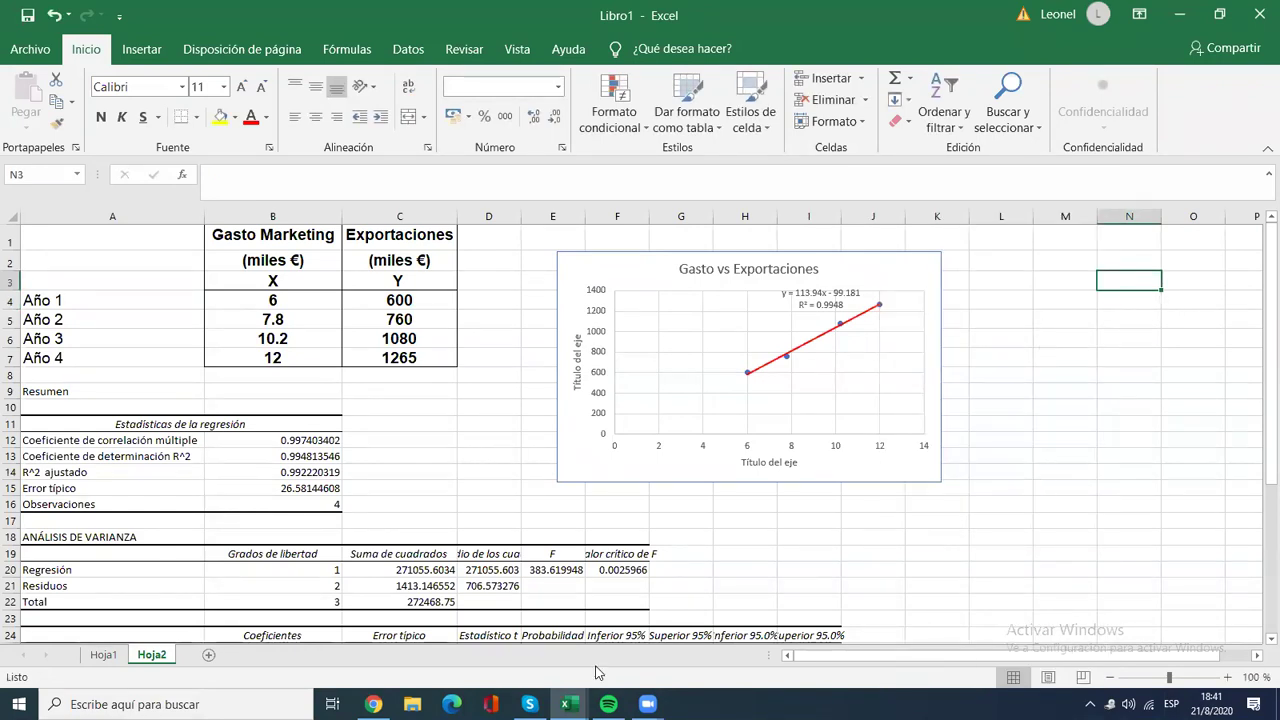
mouse_move(566, 704)
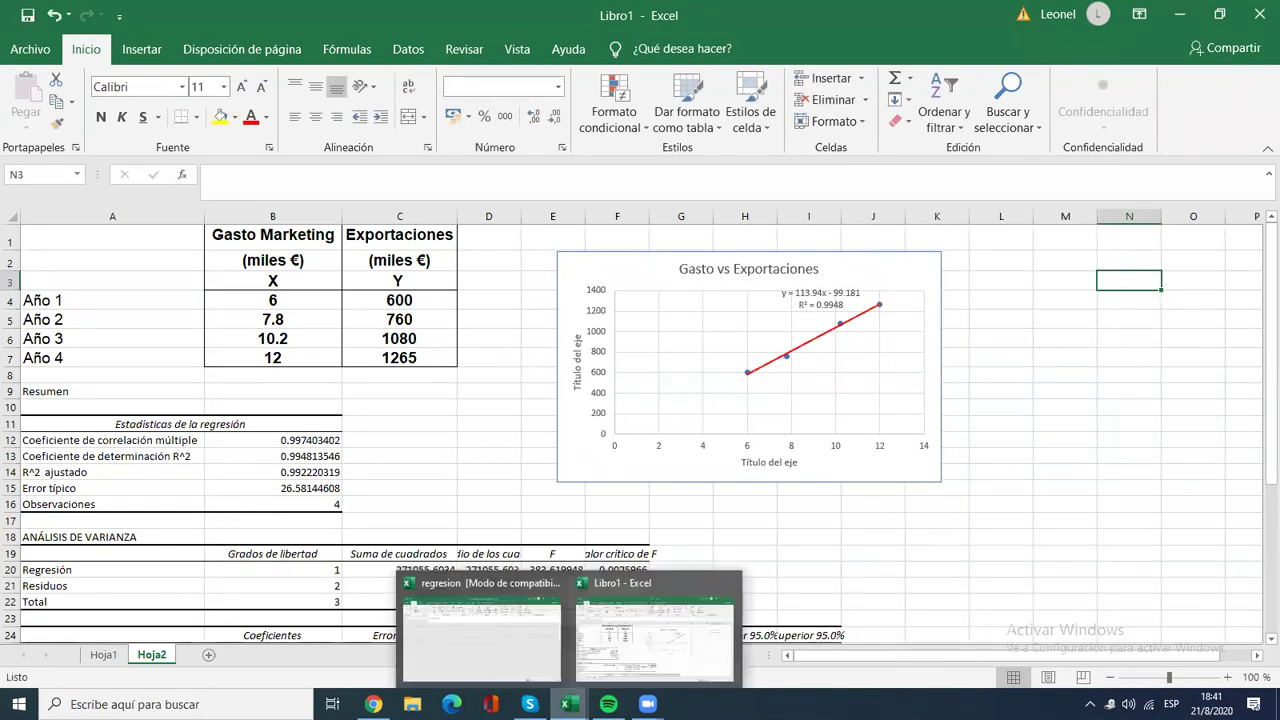
click(628, 660)
text(1)
key(Escape)
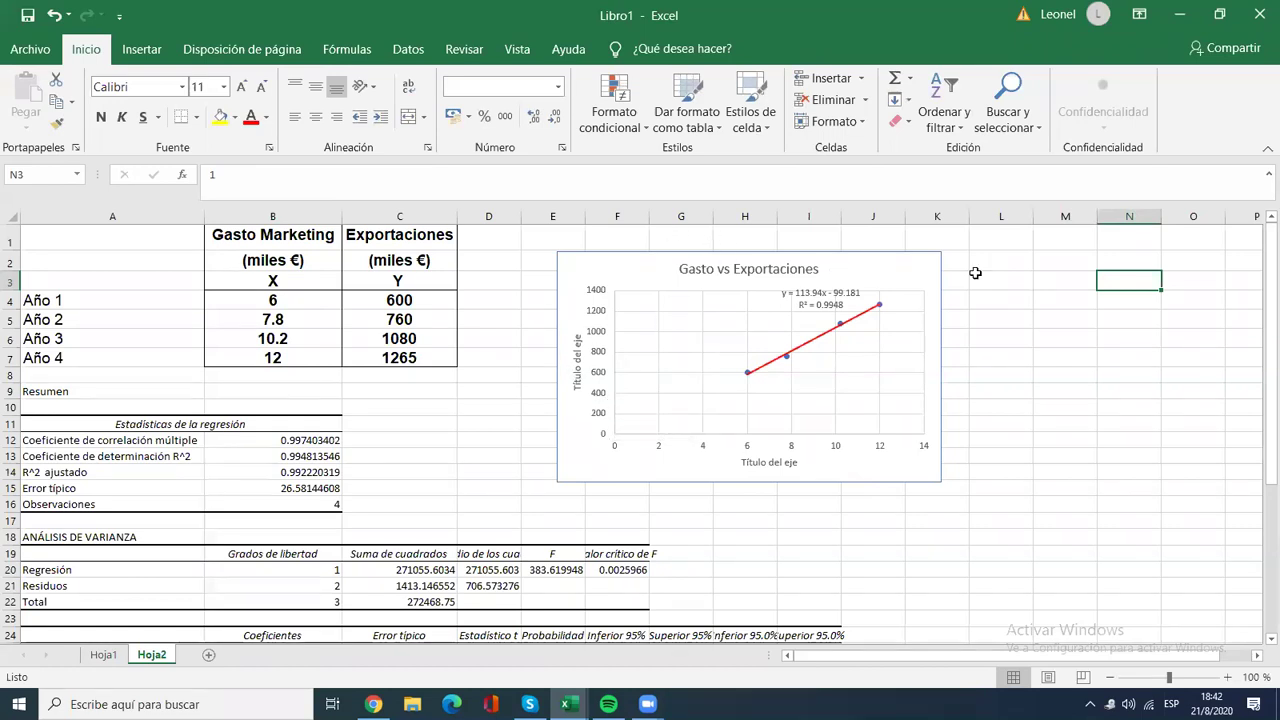
Step: Move the Gasto vs Exportaciones chart slightly up and to the left on the sheet
drag(564, 274, 545, 258)
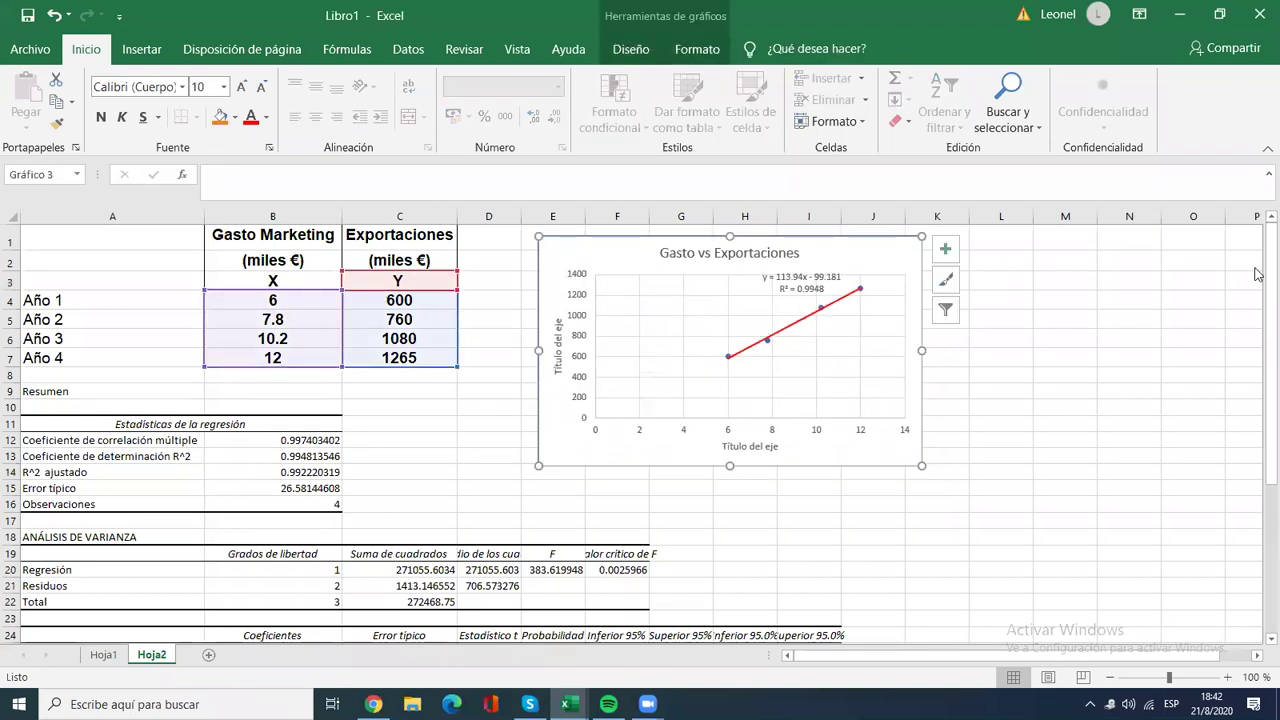
mouse_move(1271, 322)
mouse_down()
mouse_move(1260, 342)
mouse_move(1260, 326)
mouse_up()
Step: Switch to the regresion workbook and review its example data, scatter chart and the intercept, slope and R² function cells
mouse_move(566, 704)
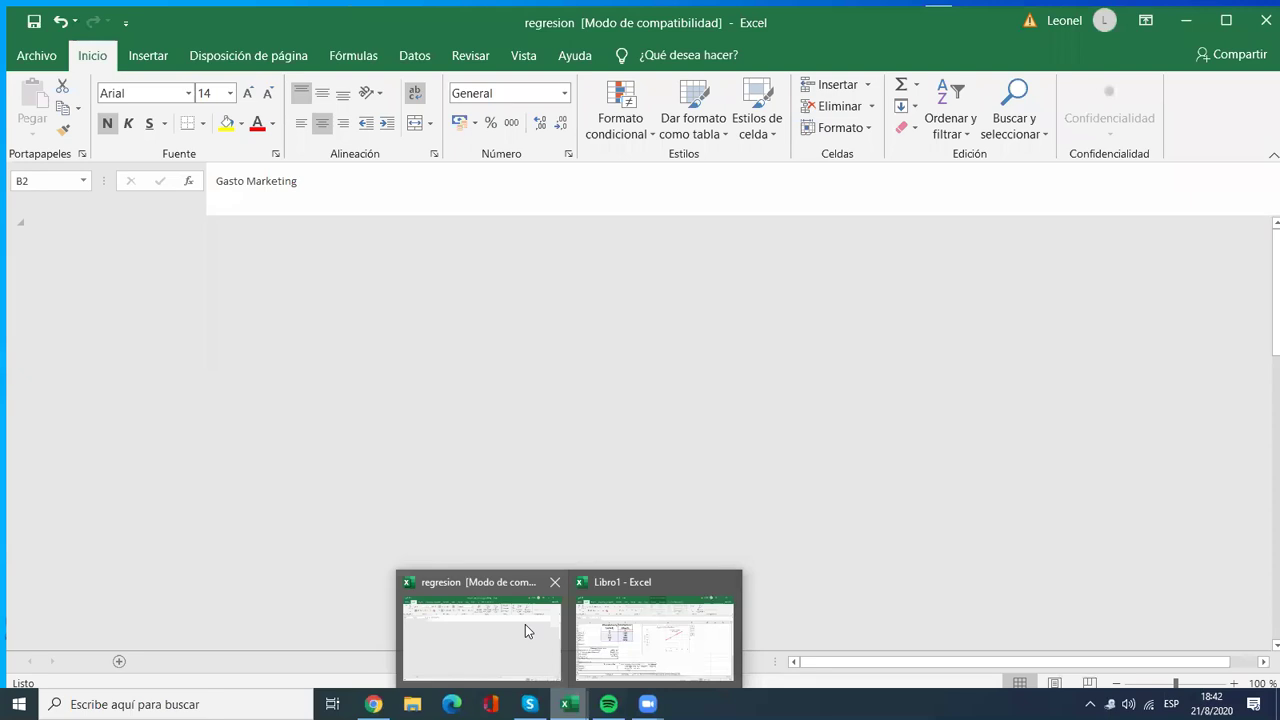
click(527, 628)
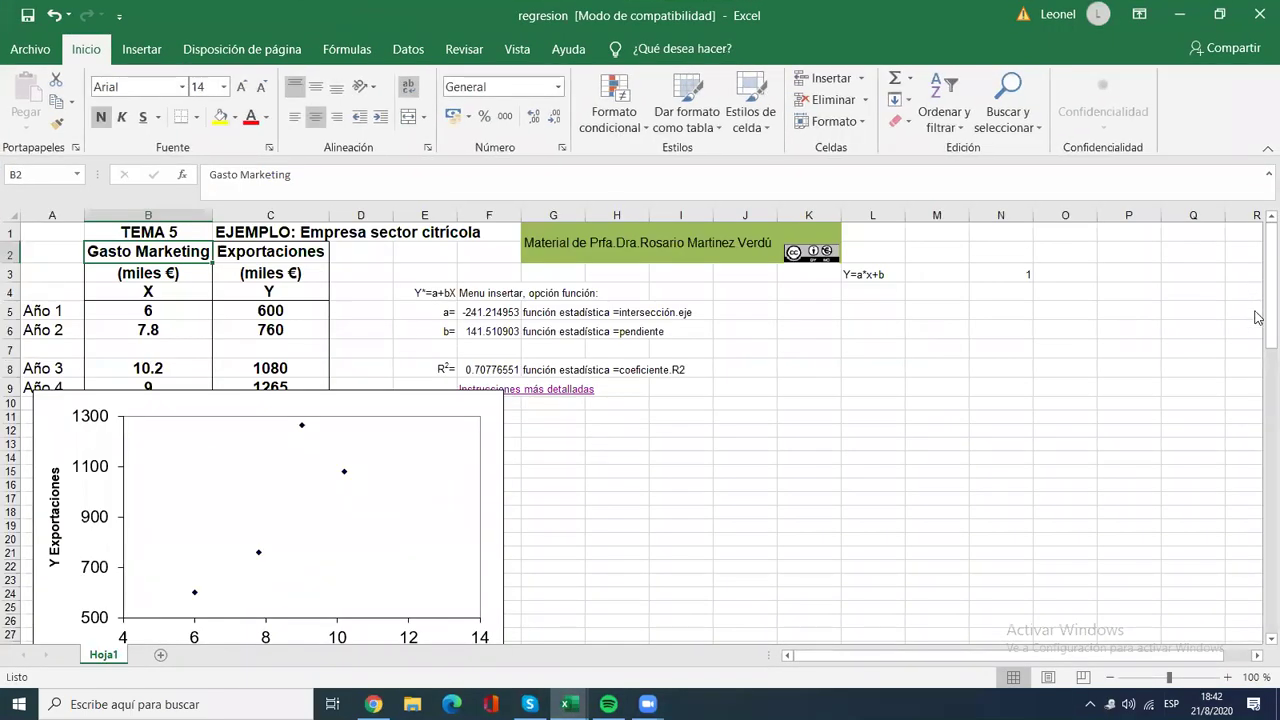
drag(1271, 317, 1271, 327)
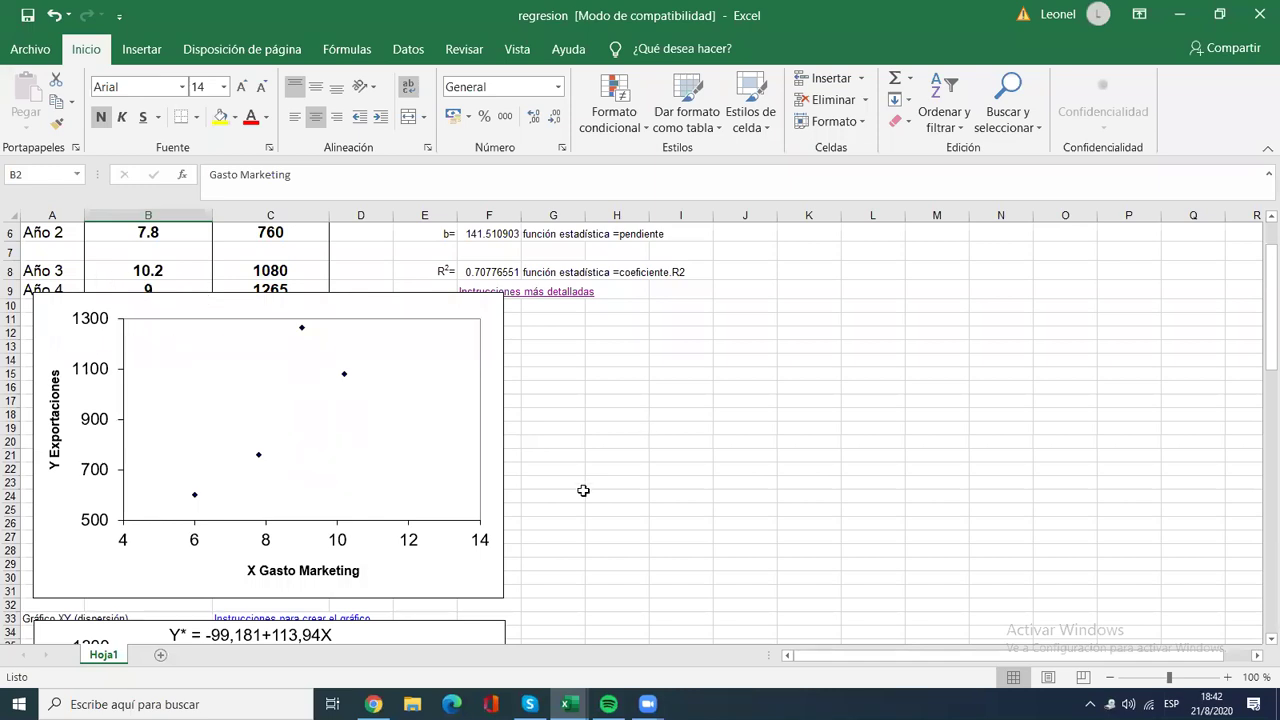
drag(1258, 362, 1260, 315)
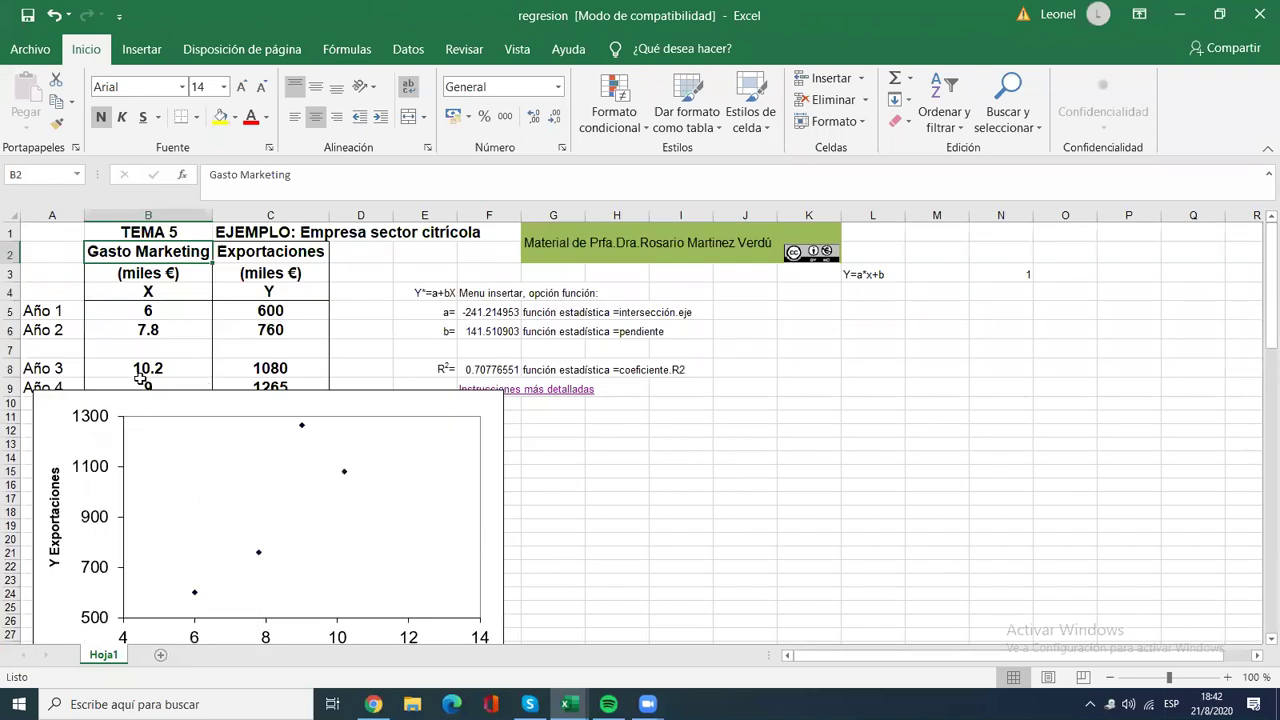
click(65, 349)
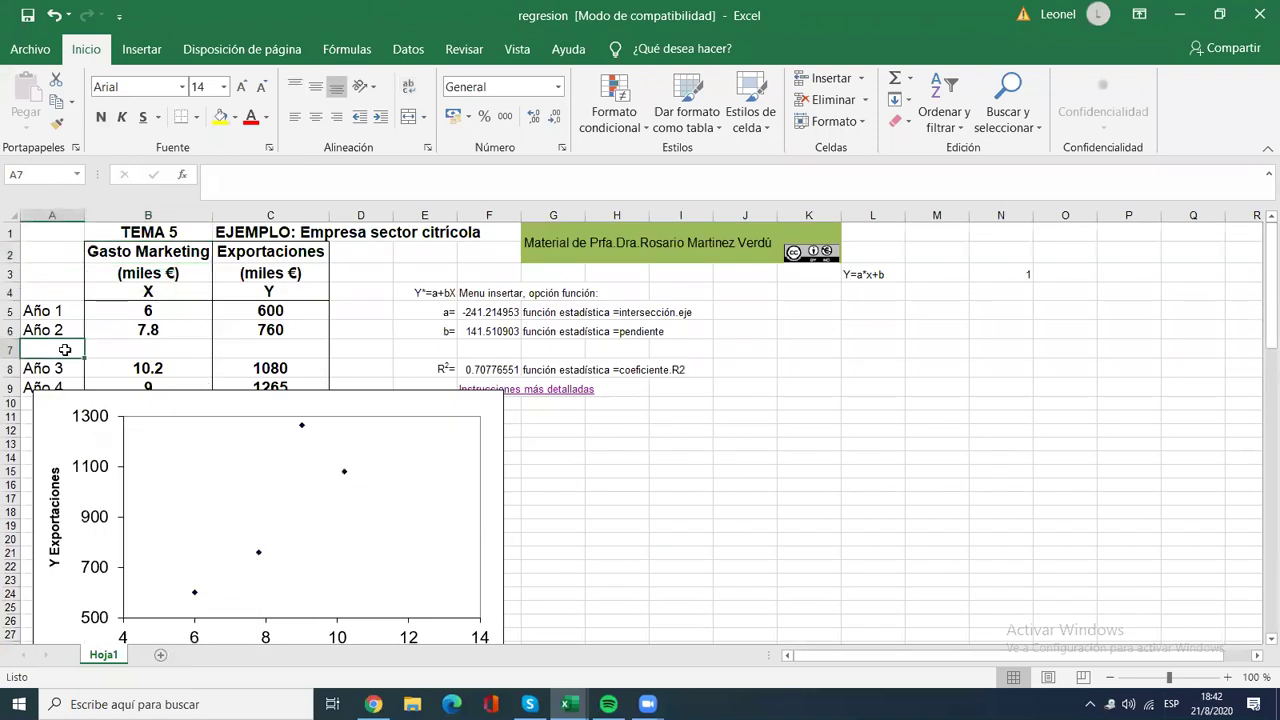
Step: Return to the Libro1 workbook and undo the last move of the Gasto vs Exportaciones chart
key(ctrl+Tab)
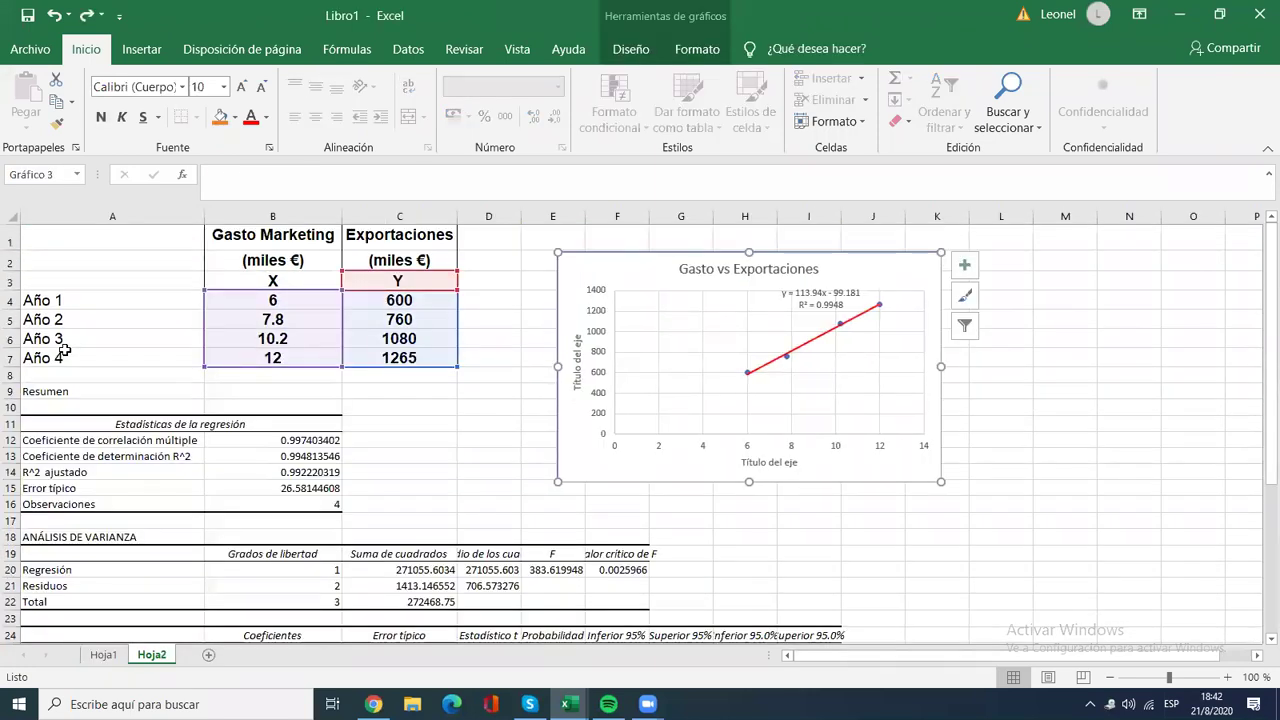
key(ctrl+Tab)
key(ctrl+Tab)
click(1050, 391)
click(1080, 421)
text(s)
key(Escape)
key(Down)
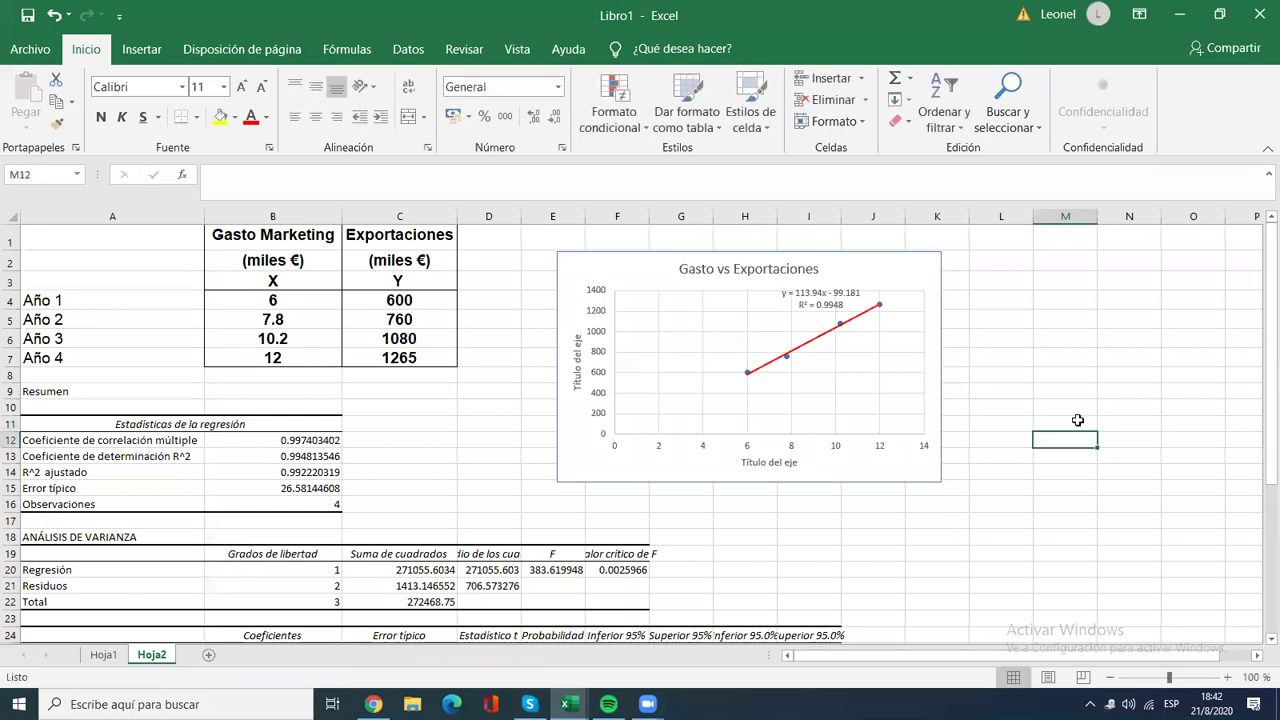
Step: Enter the general line equation Y=a*x+b as a text label in cell L3
click(1025, 329)
click(1025, 275)
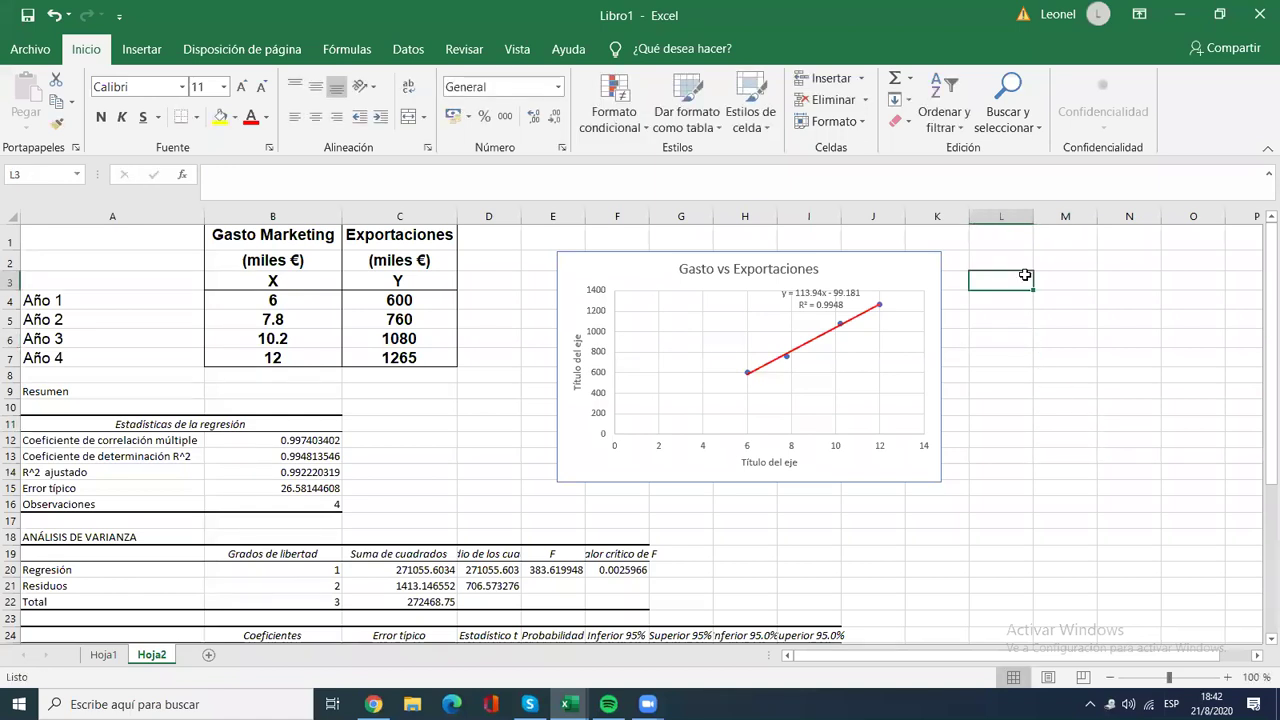
text(Y=a)
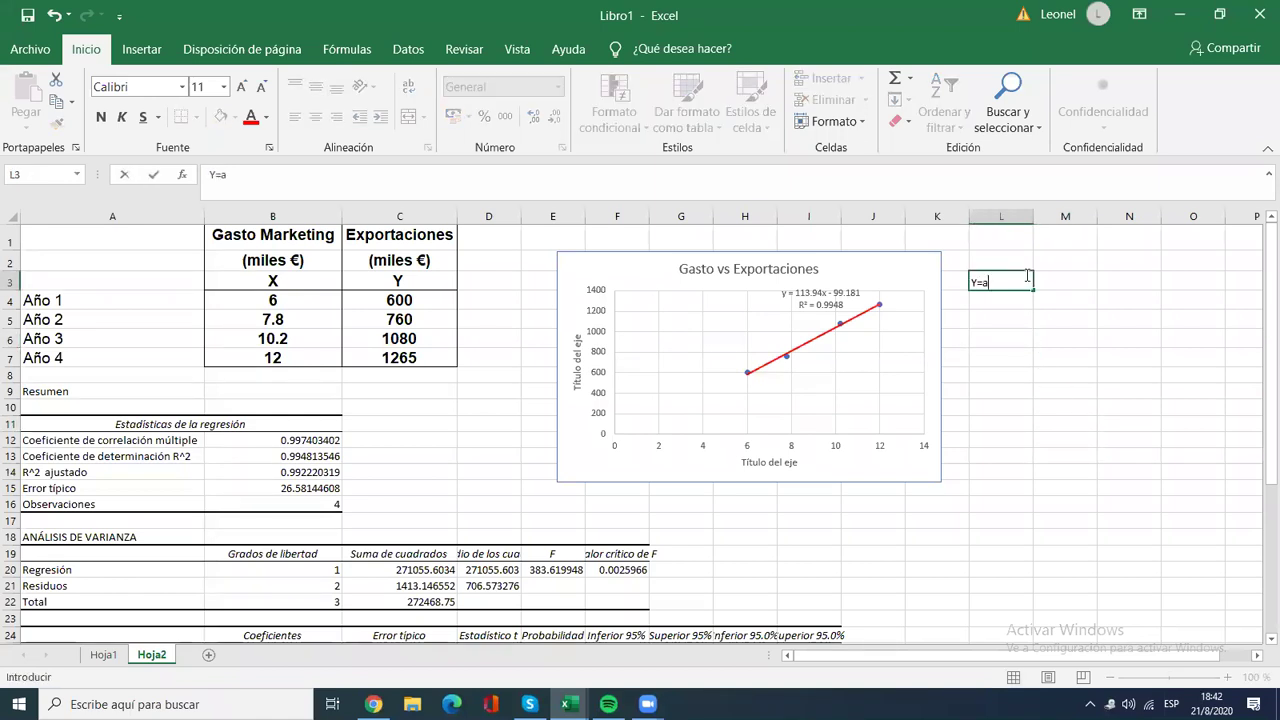
text(x+b)
click(1004, 304)
click(997, 281)
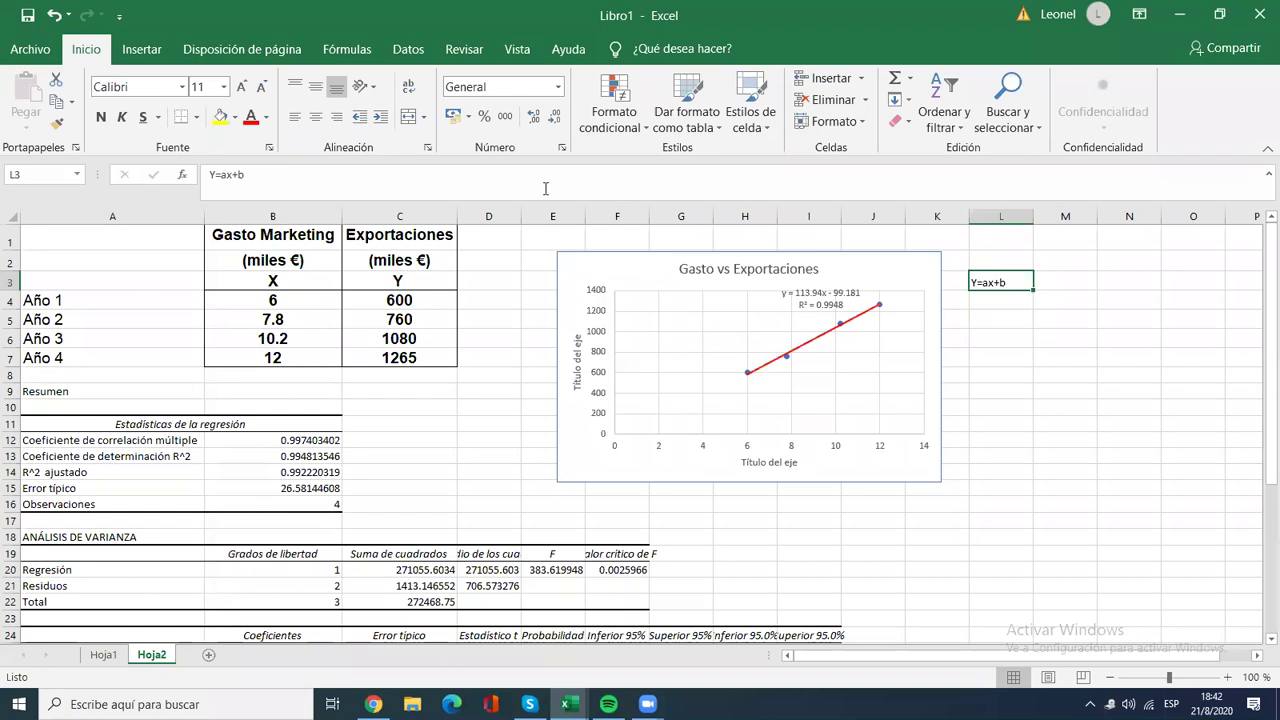
click(248, 176)
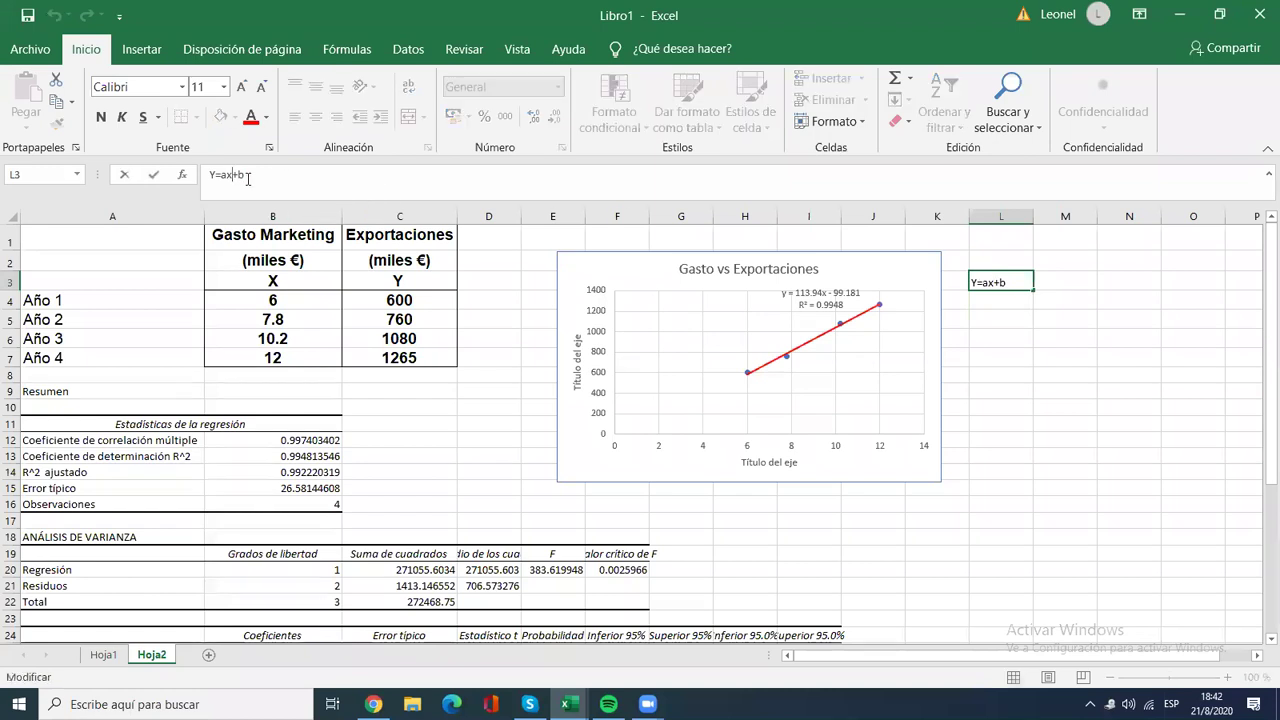
text(*)
click(1065, 260)
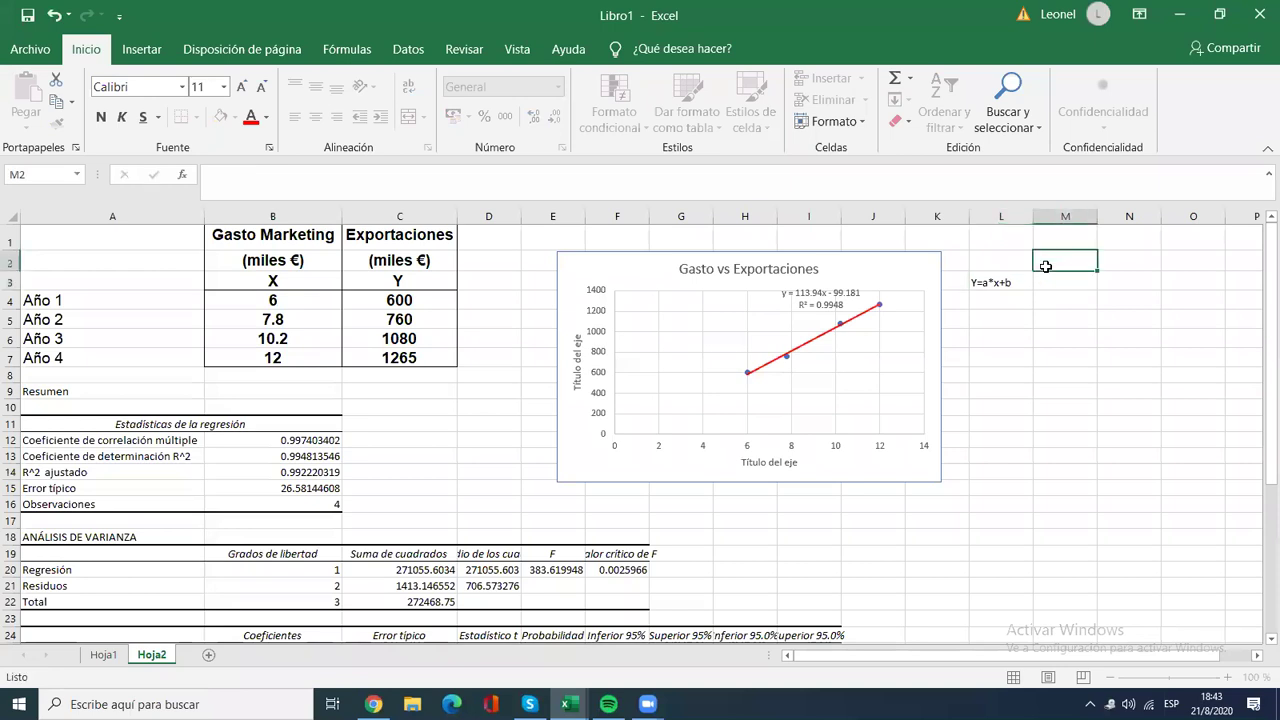
Step: Examine the chart's trendline equation and the Intercepción and Variable X 1 coefficients in the regression output
click(785, 306)
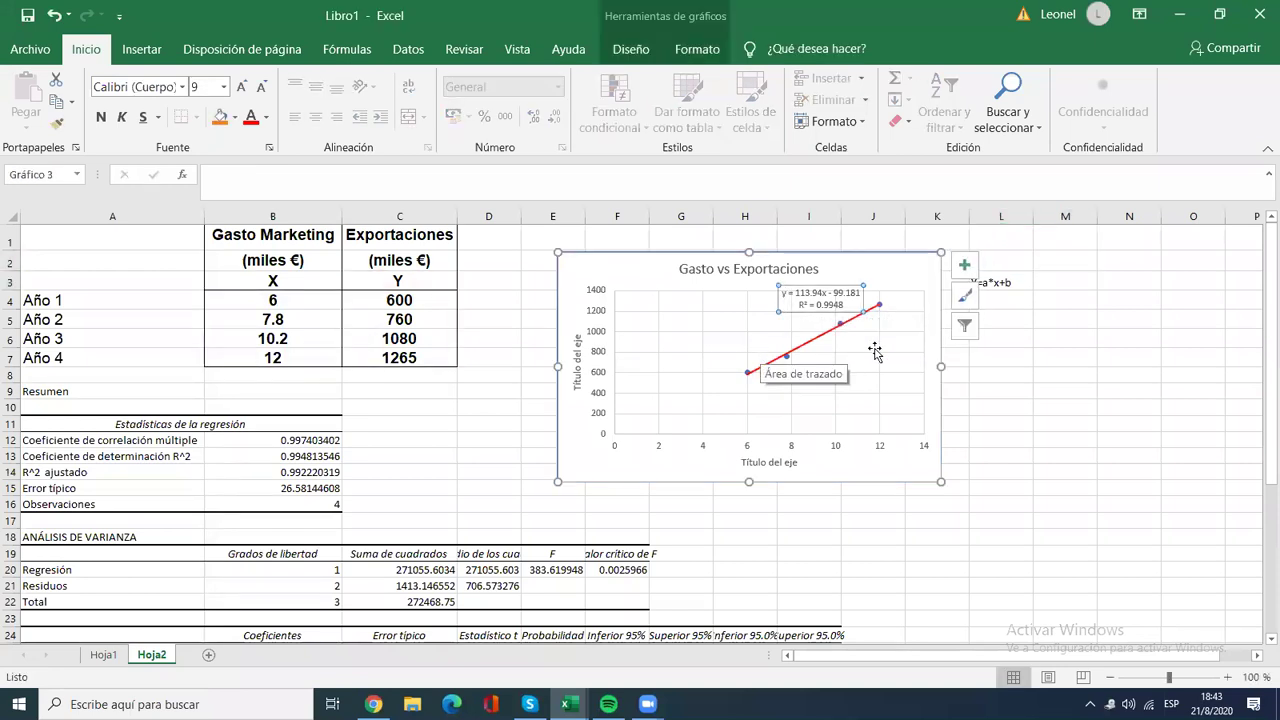
click(1022, 306)
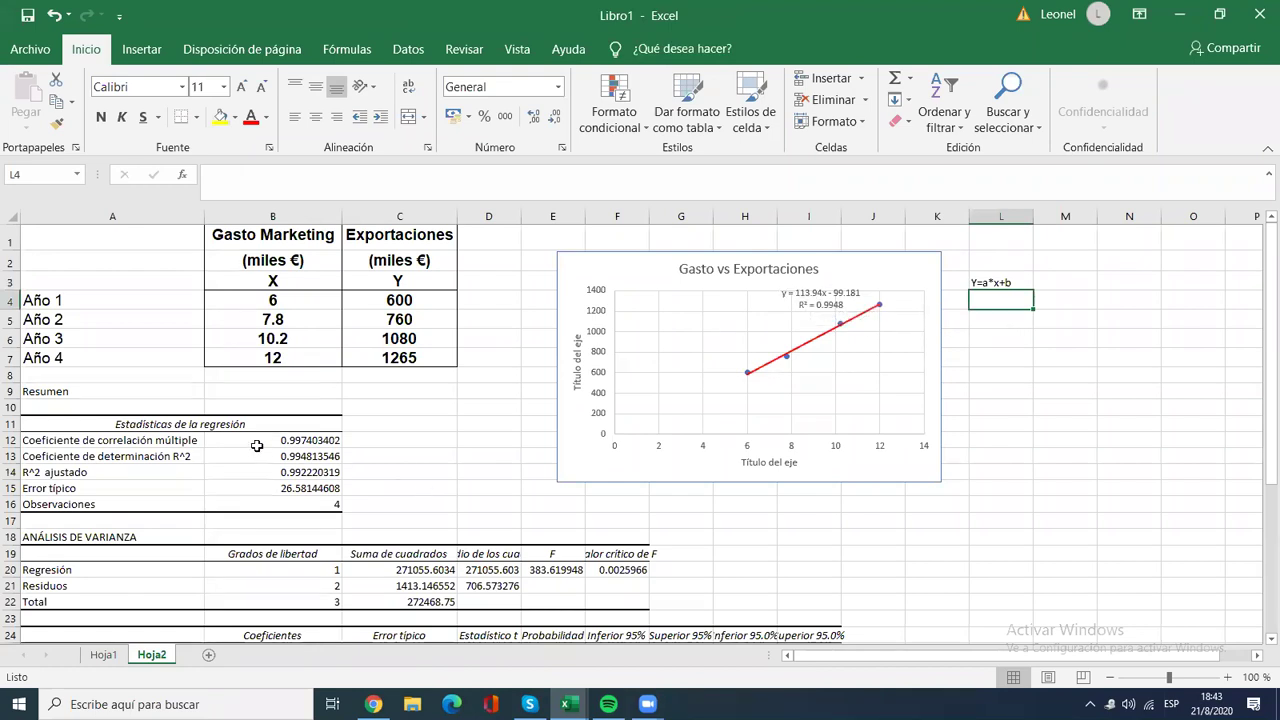
drag(1272, 440, 1272, 480)
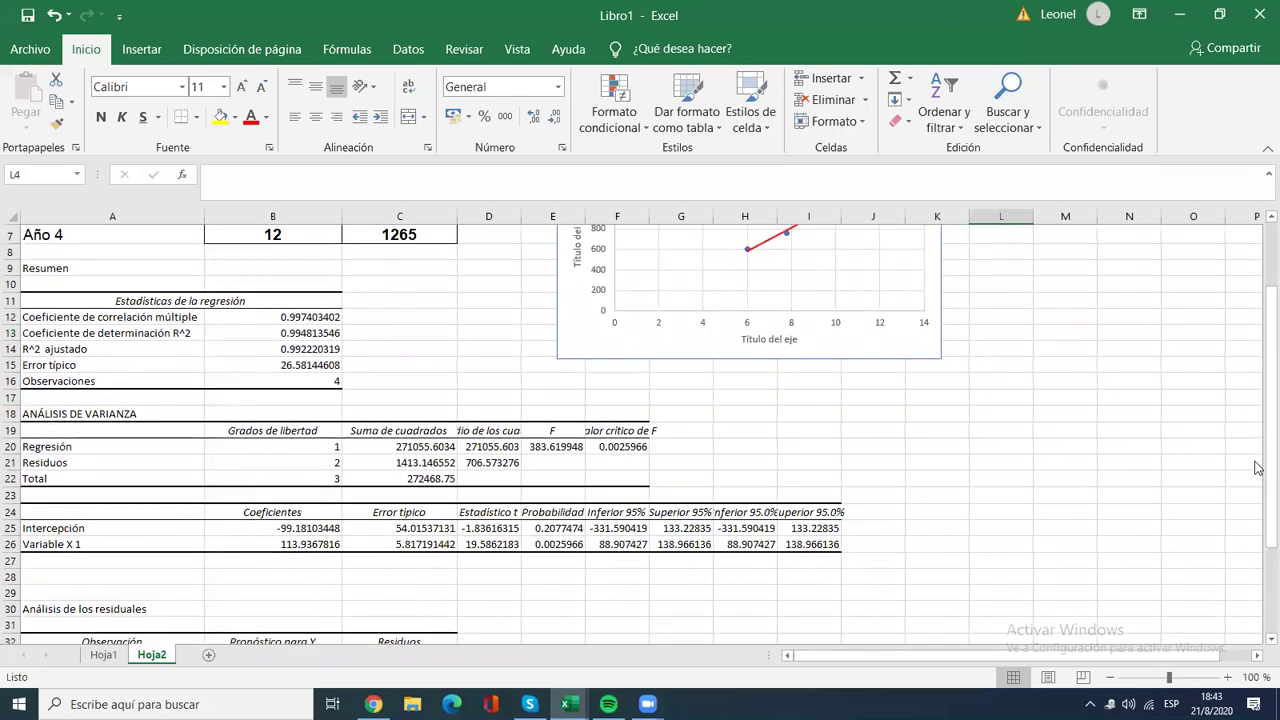
scroll(1257, 372, up, 2)
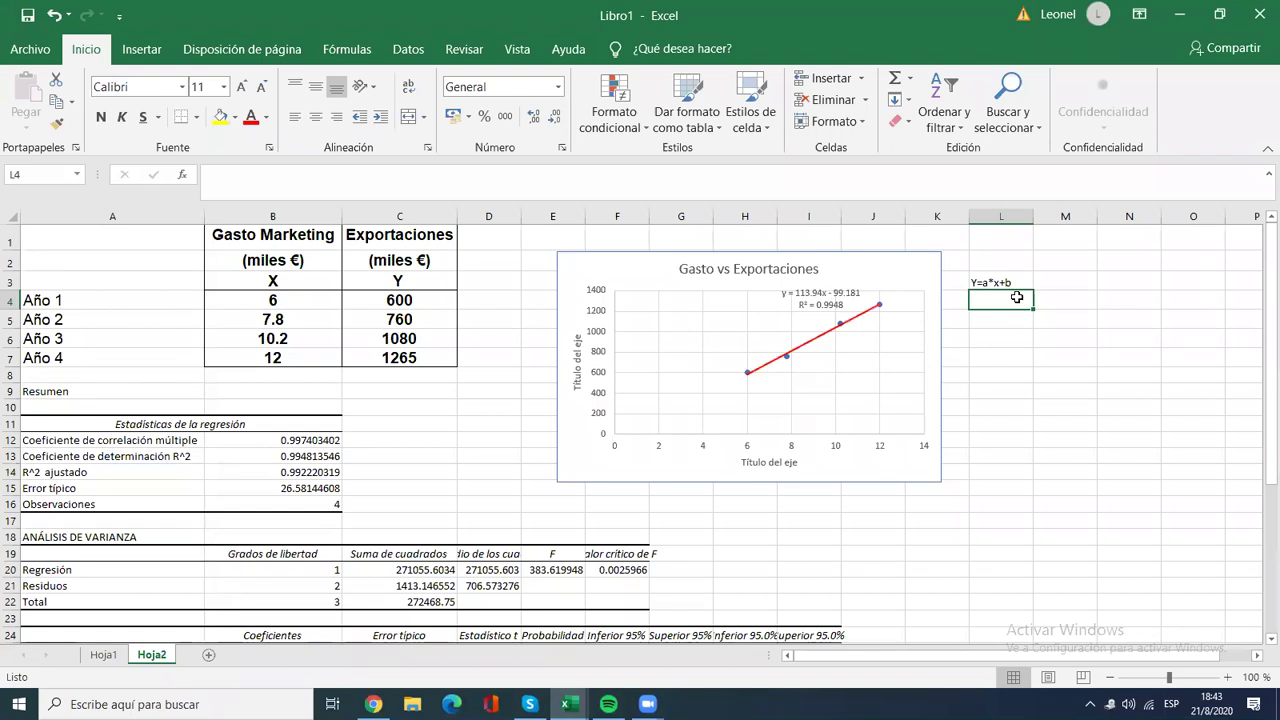
Step: Begin a slope formula in cell L4 below the equation label using the PENDIENTE function
text(=)
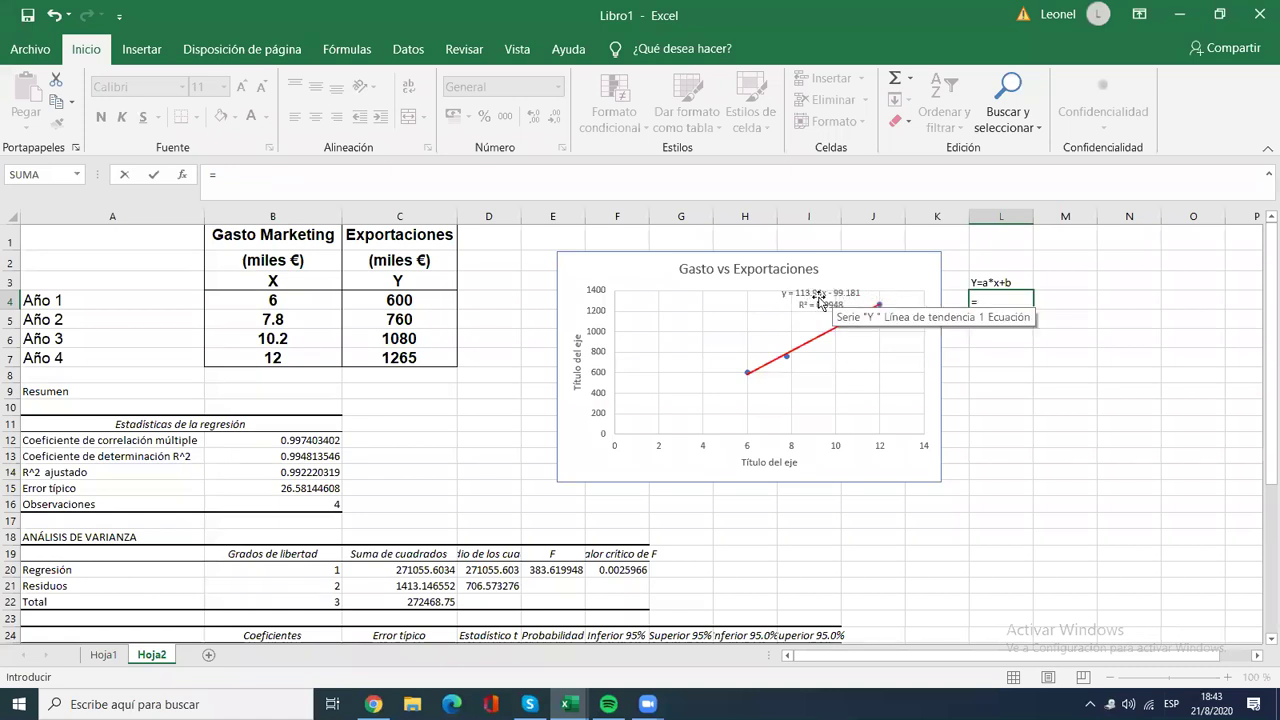
text(PEN)
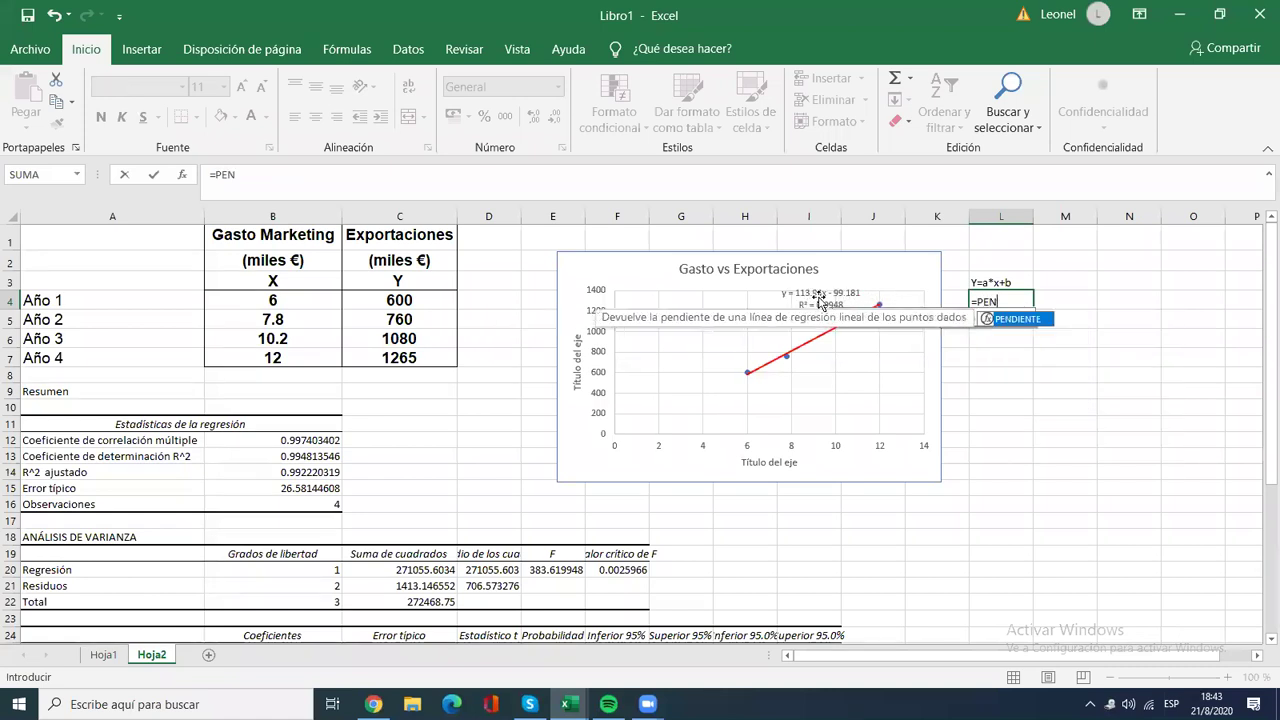
text(D)
key(Return)
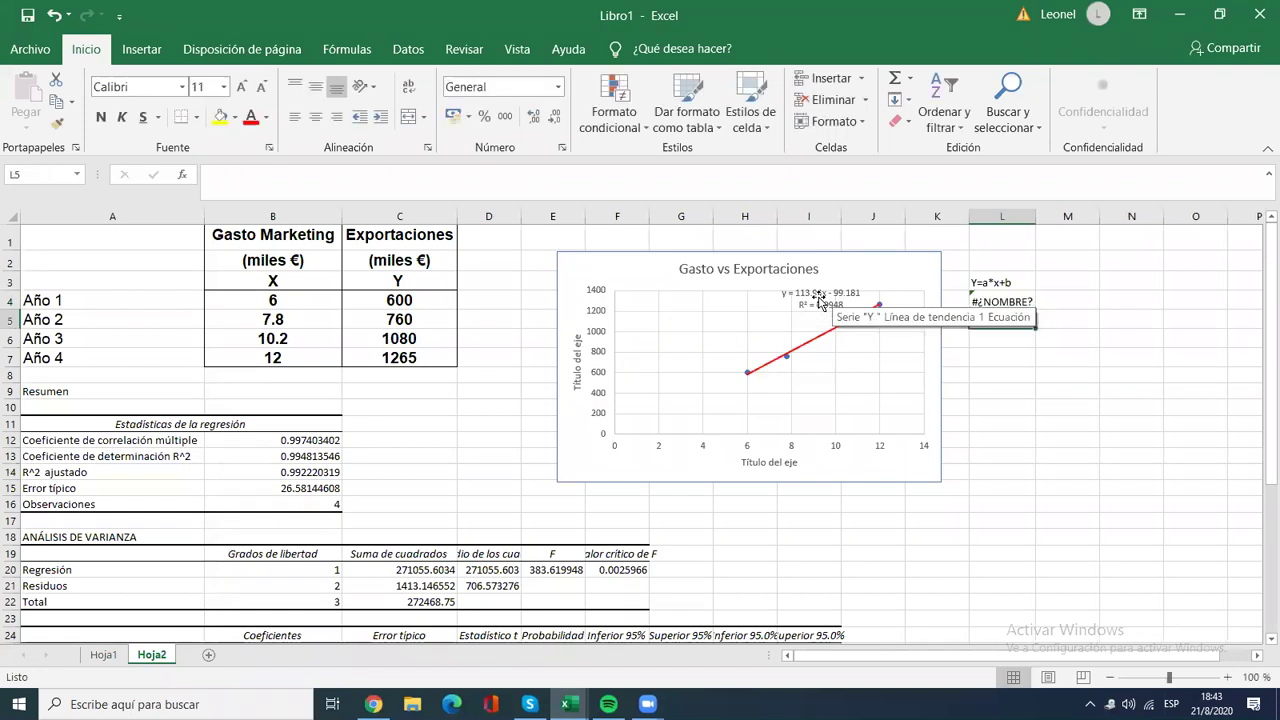
click(1013, 302)
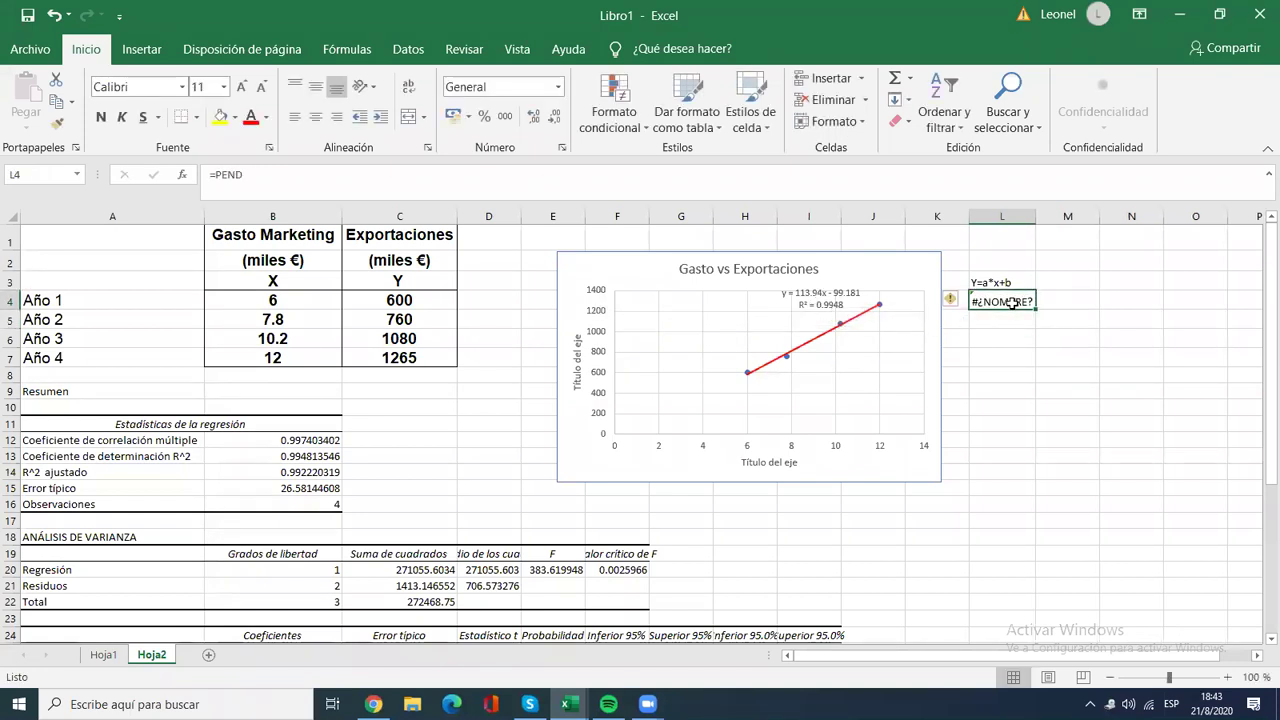
click(625, 187)
text(IENTE)
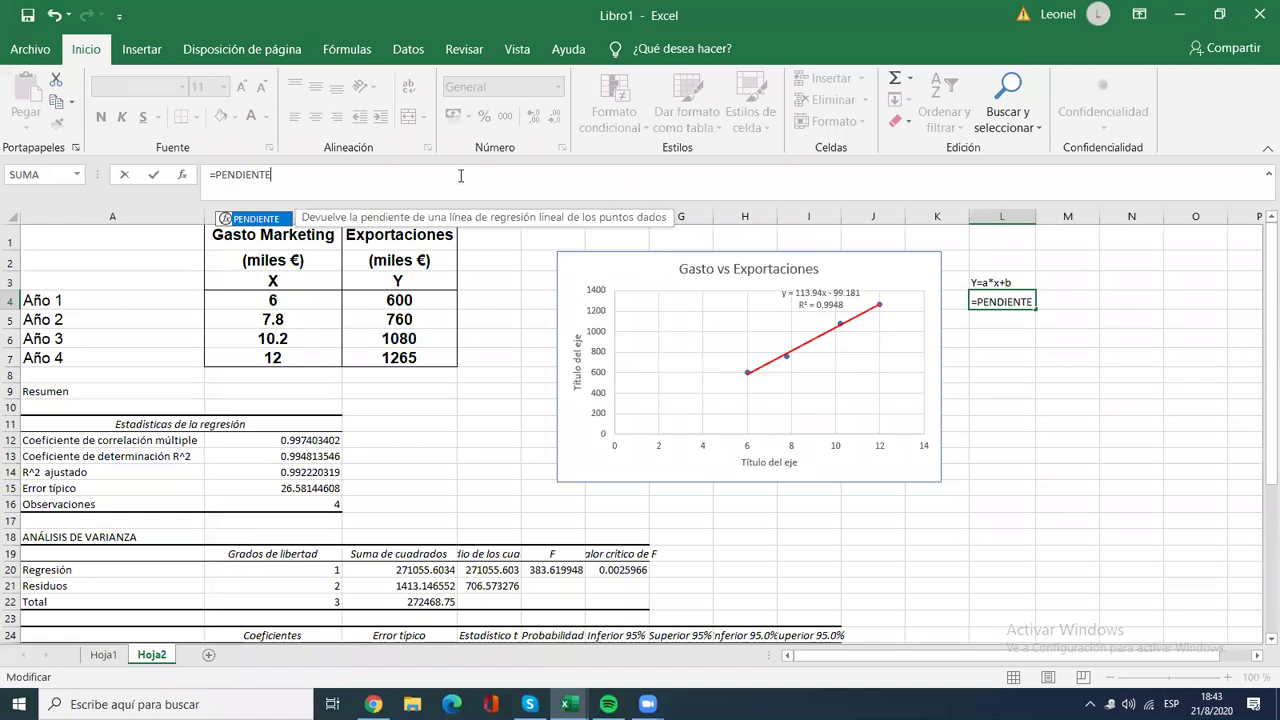
text())
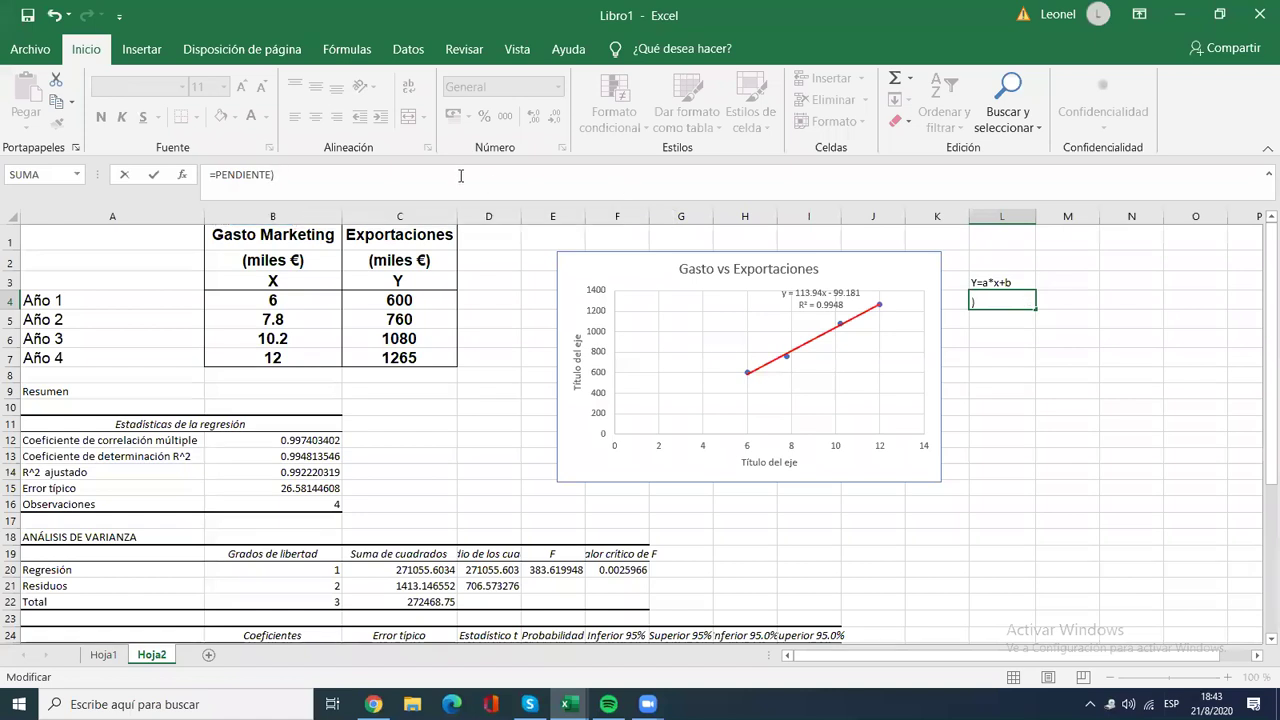
key(BackSpace)
text(()
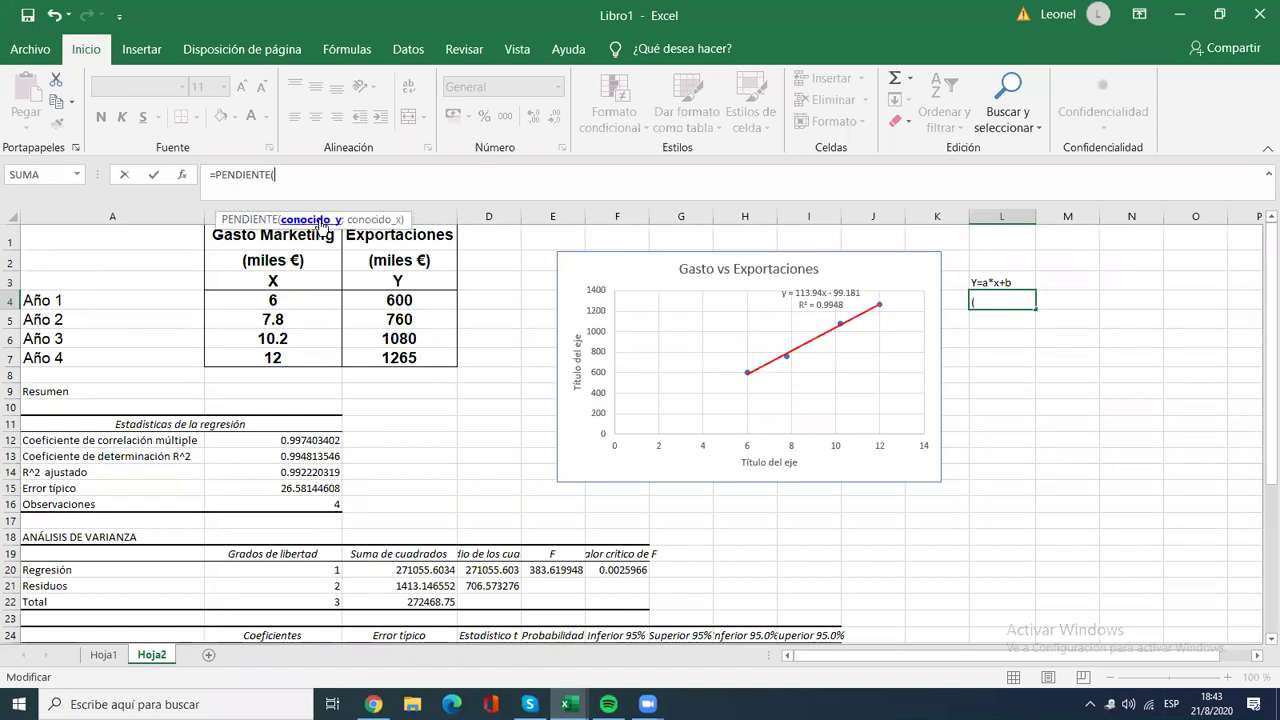
Step: Complete the PENDIENTE formula with exports C4:C7 as the known Y values and marketing spend B4:B7 as the known X values
drag(396, 298, 401, 355)
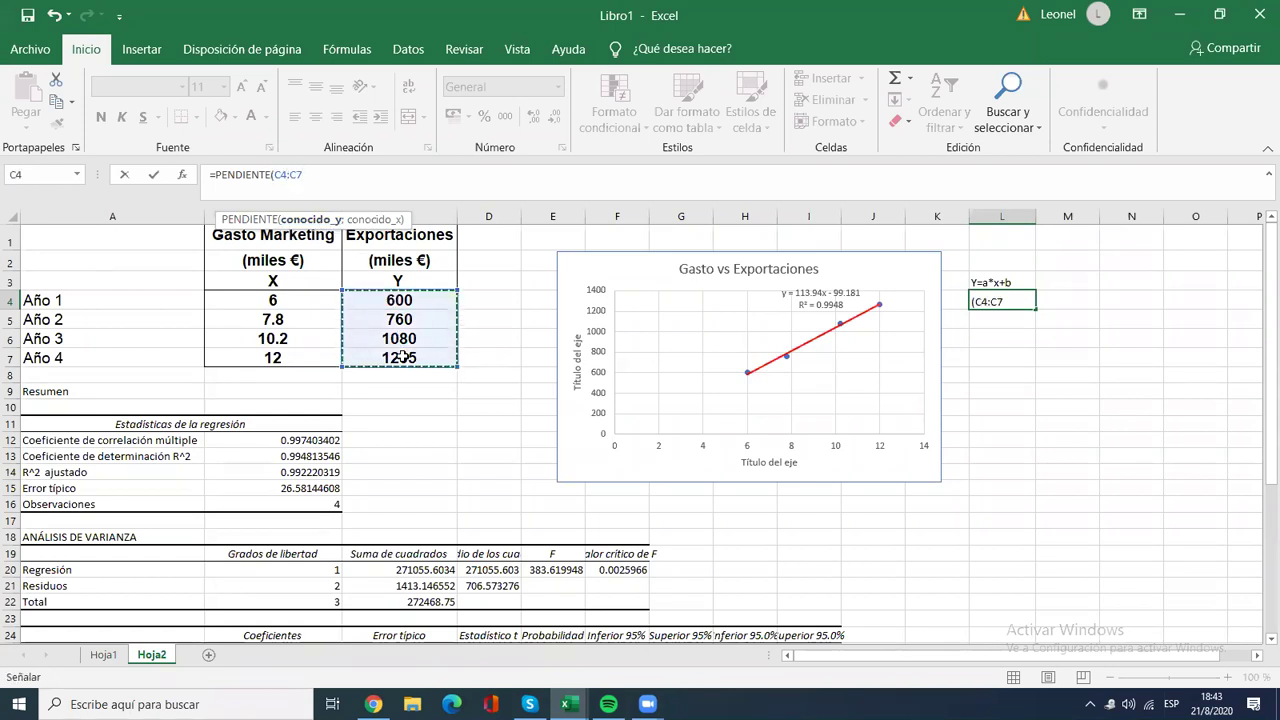
text(ñ)
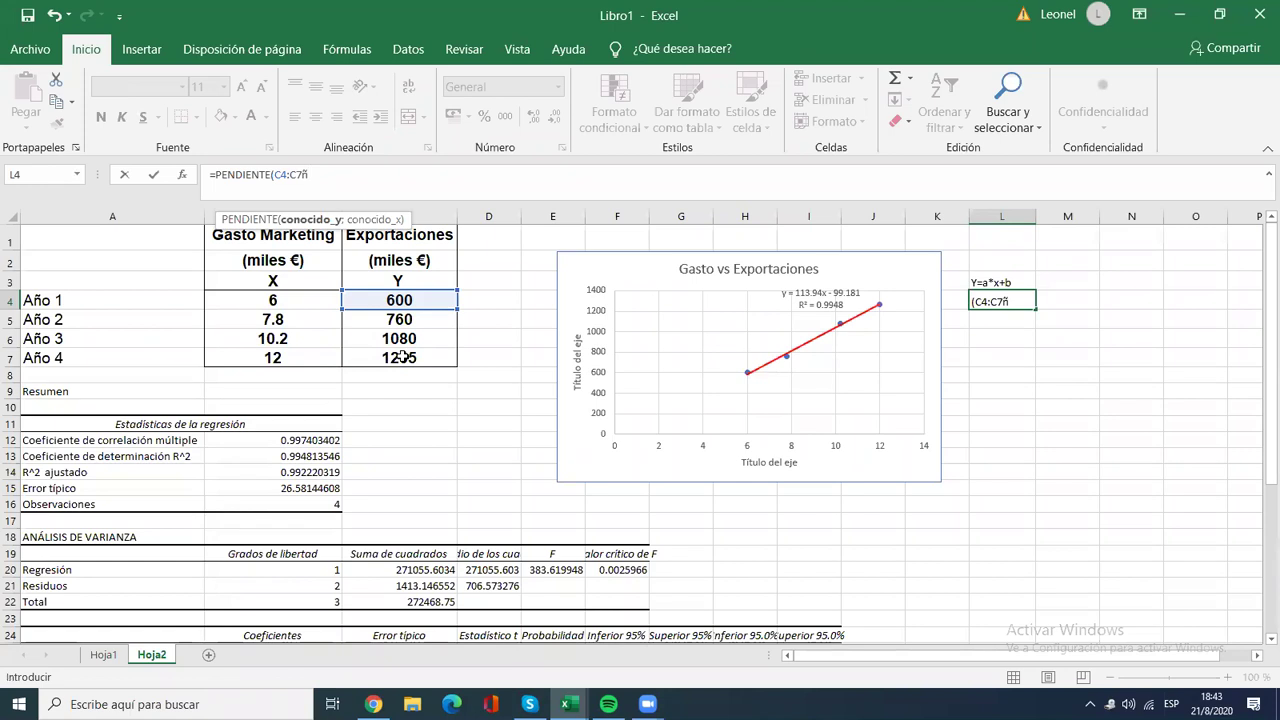
key(BackSpace)
text(;)
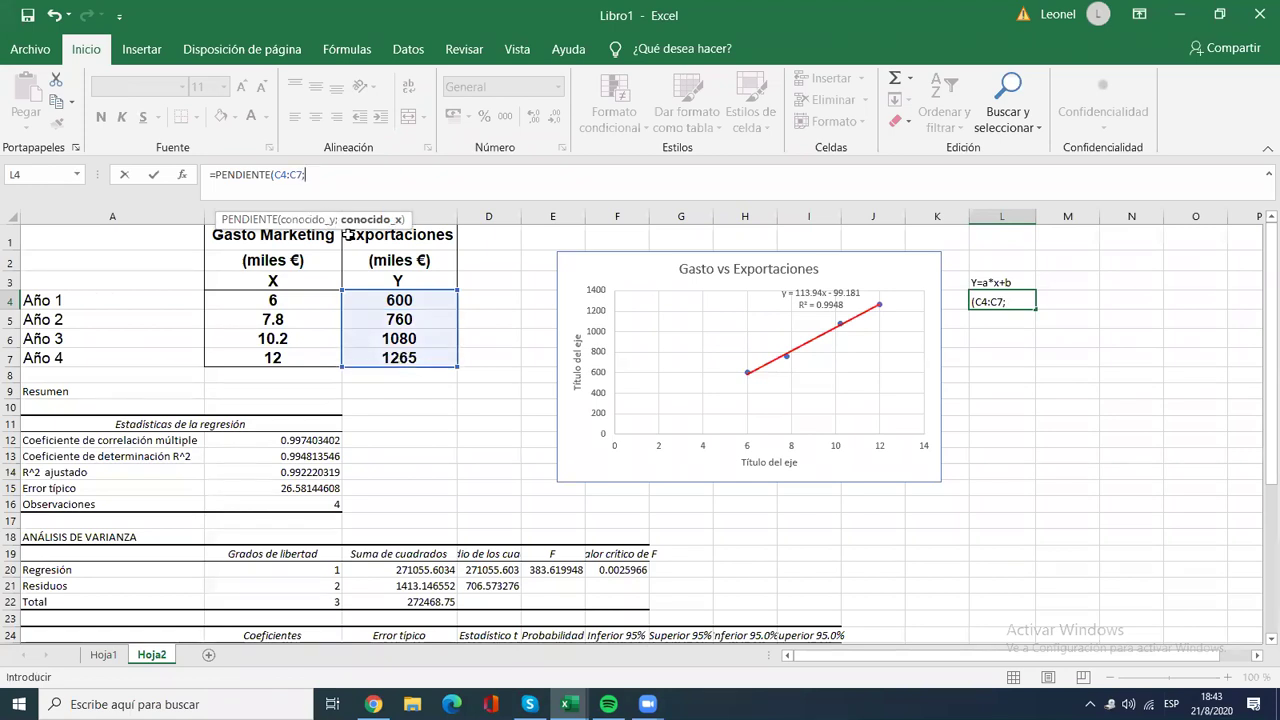
drag(300, 298, 300, 350)
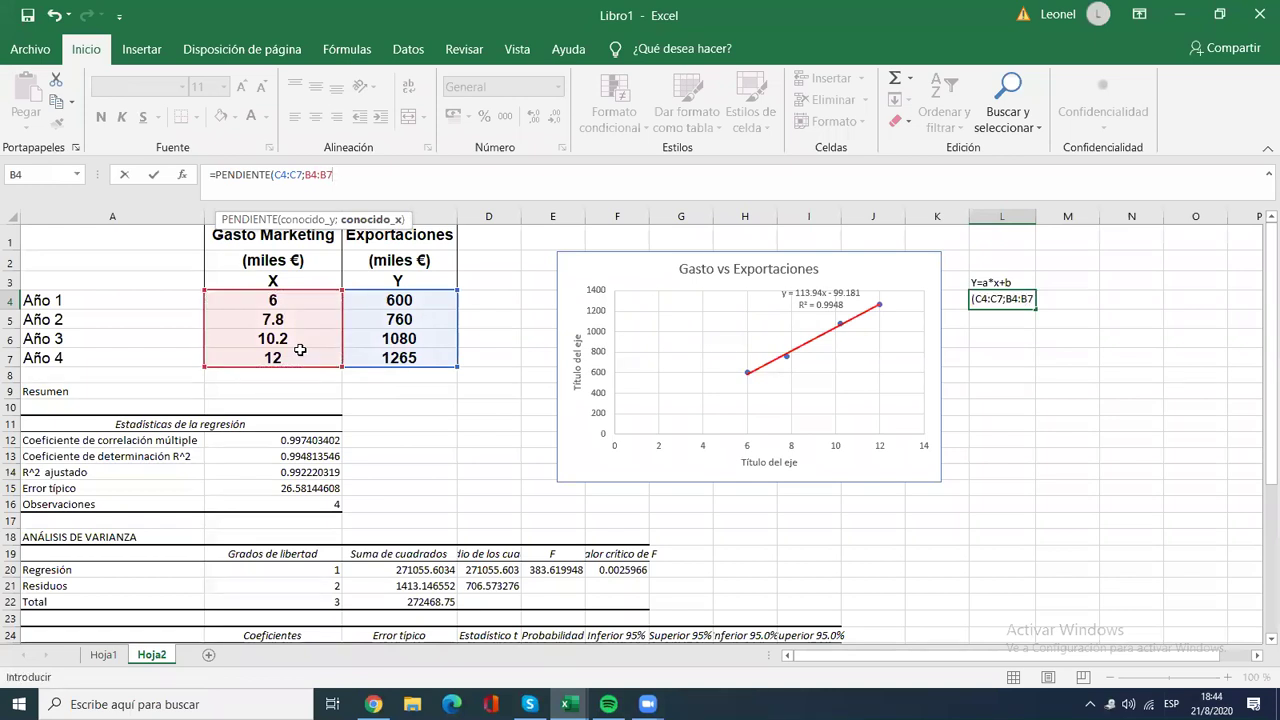
text())
key(Return)
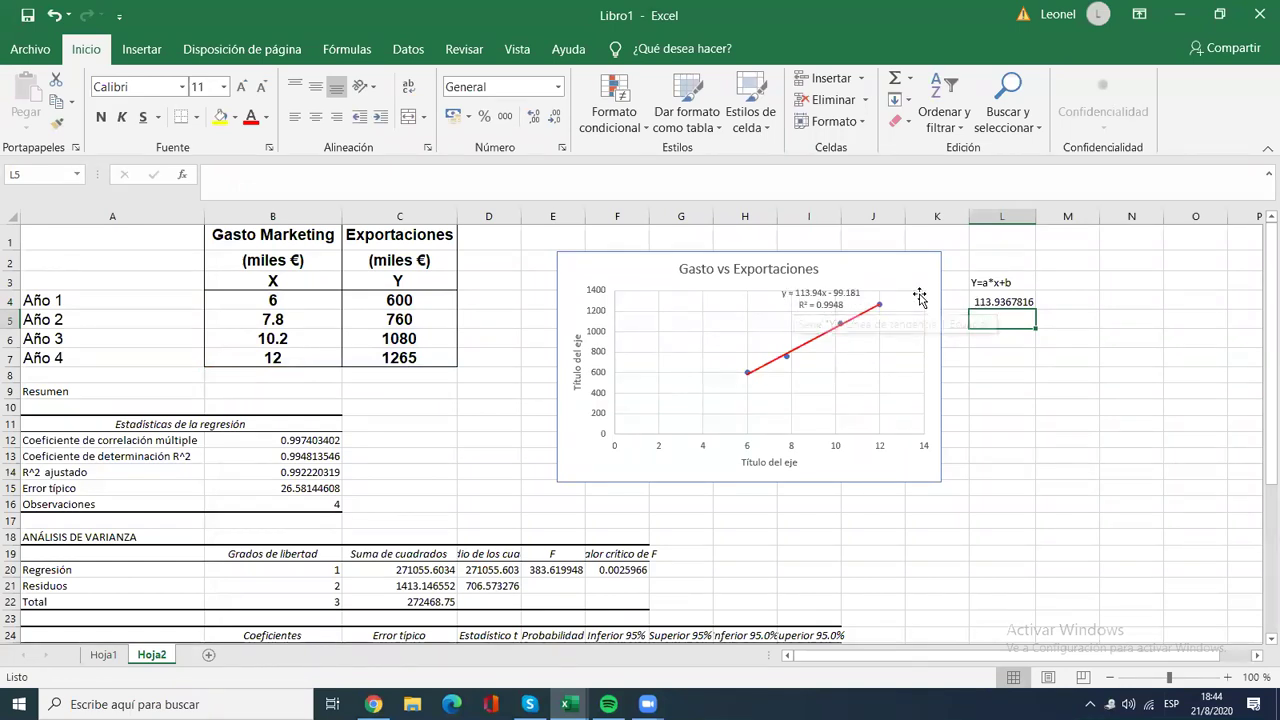
Step: Review the function name and argument ranges of the slope formula in L4
click(985, 301)
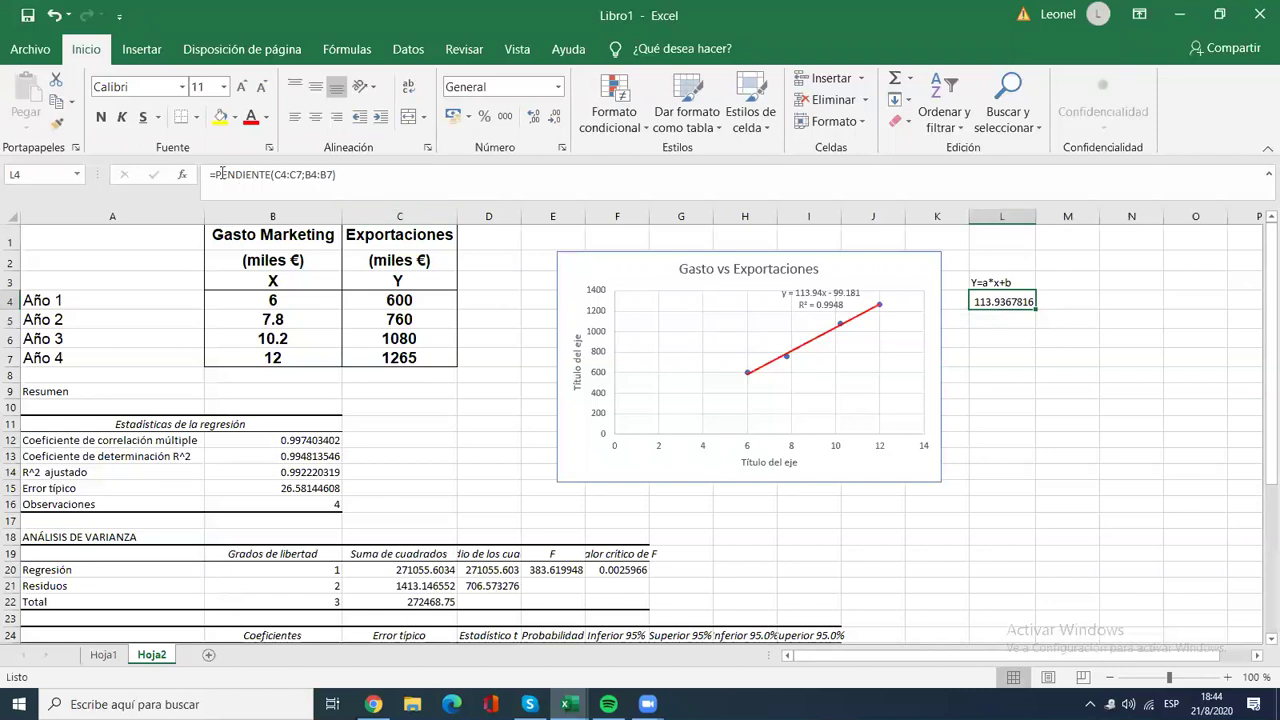
click(271, 175)
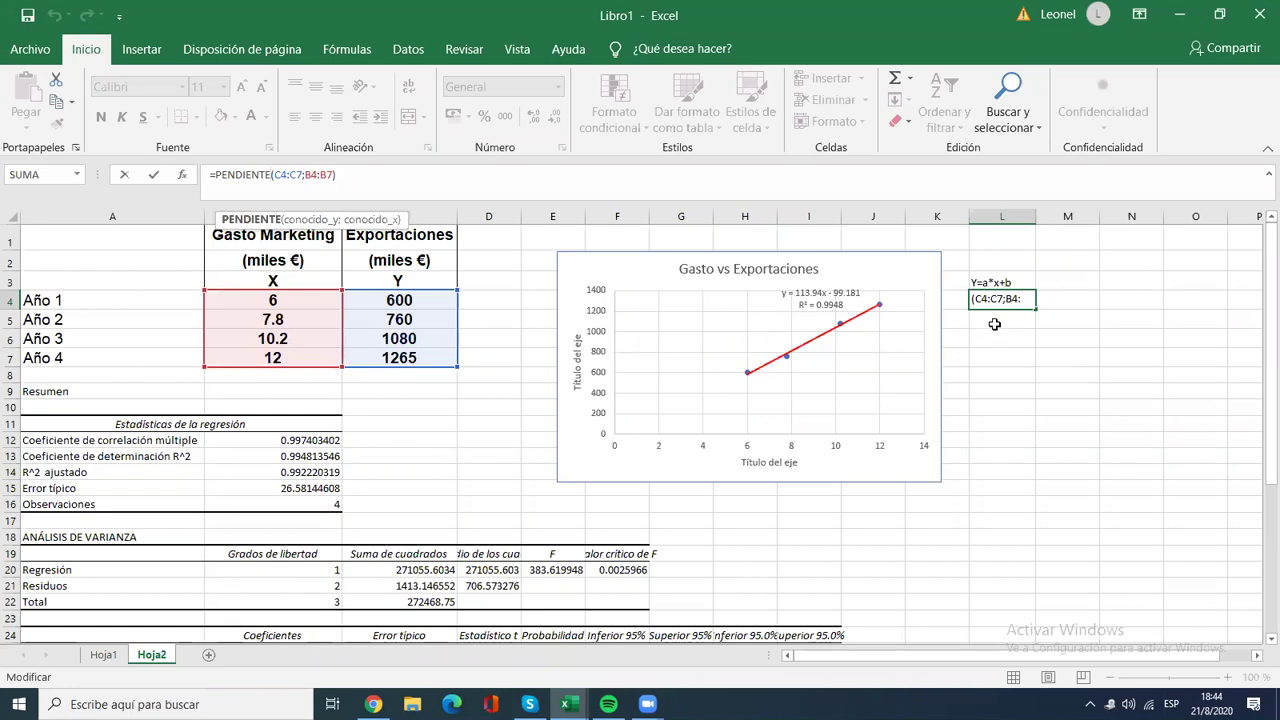
key(Return)
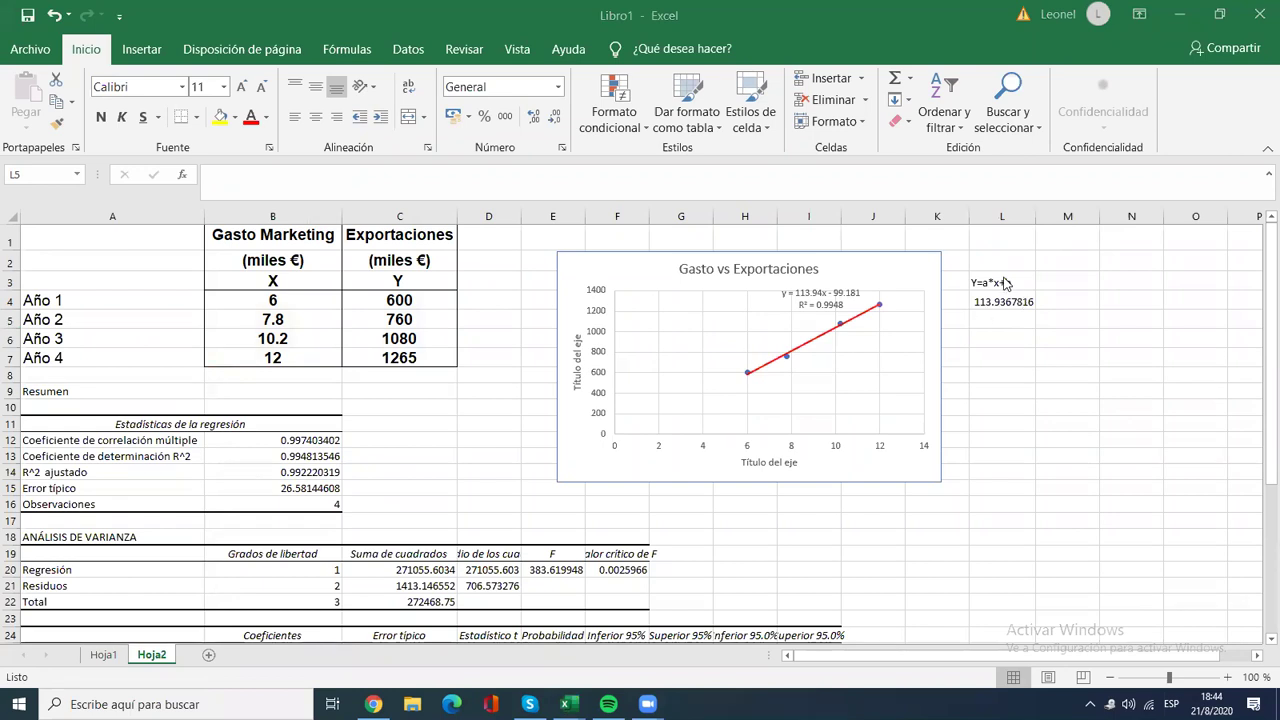
Step: Begin an intercept formula in cell L5, below the slope result, using the INTERSECCION.EJE function
click(979, 318)
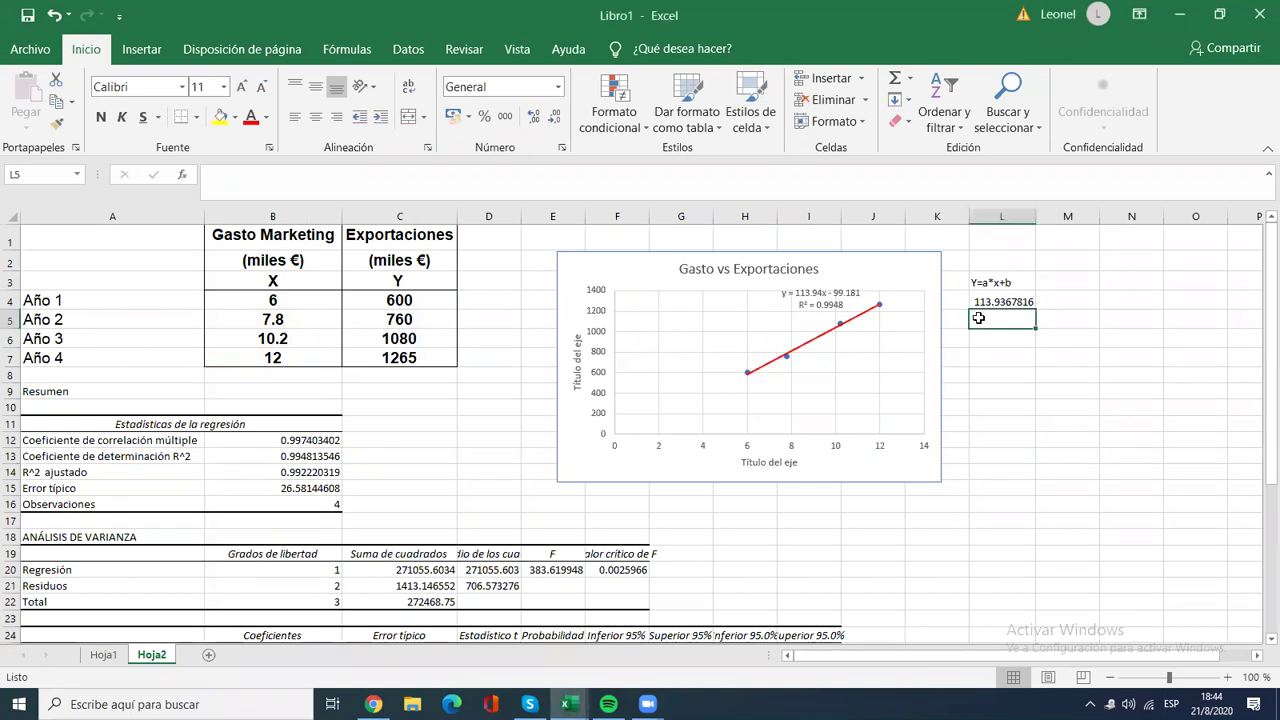
text(=)
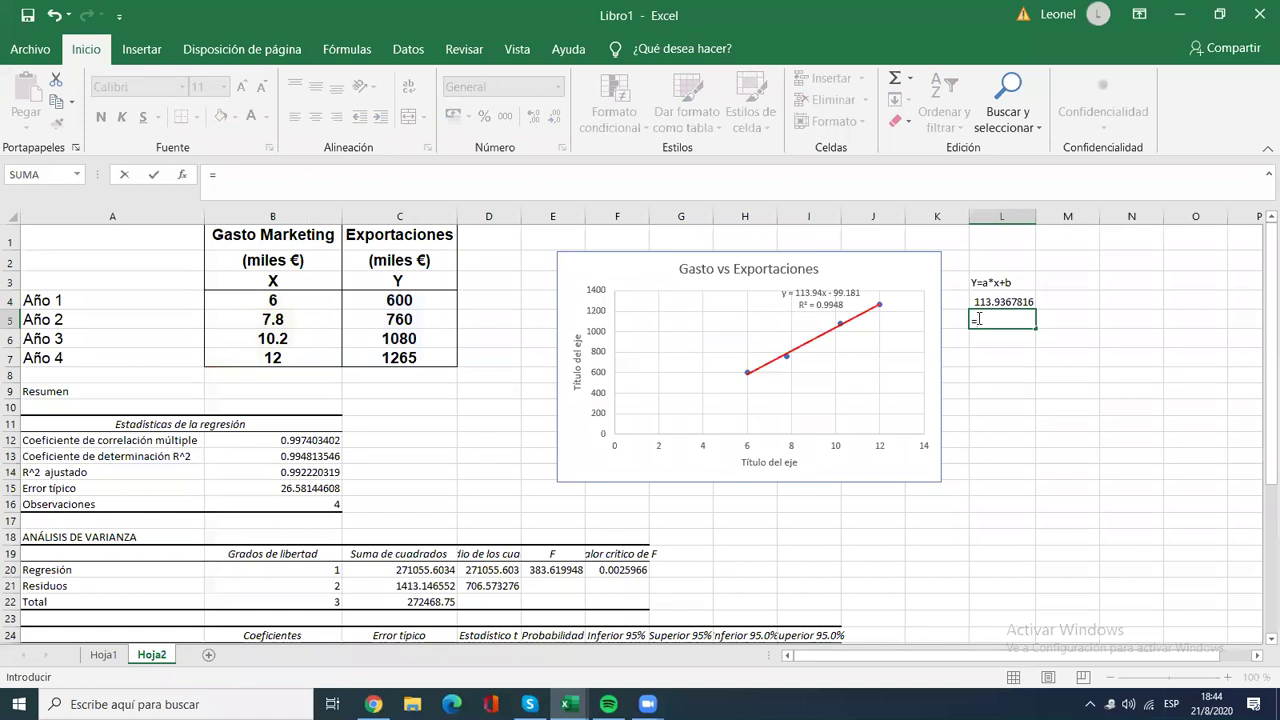
text(INTERC)
text(E)
key(BackSpace)
key(BackSpace)
text(S)
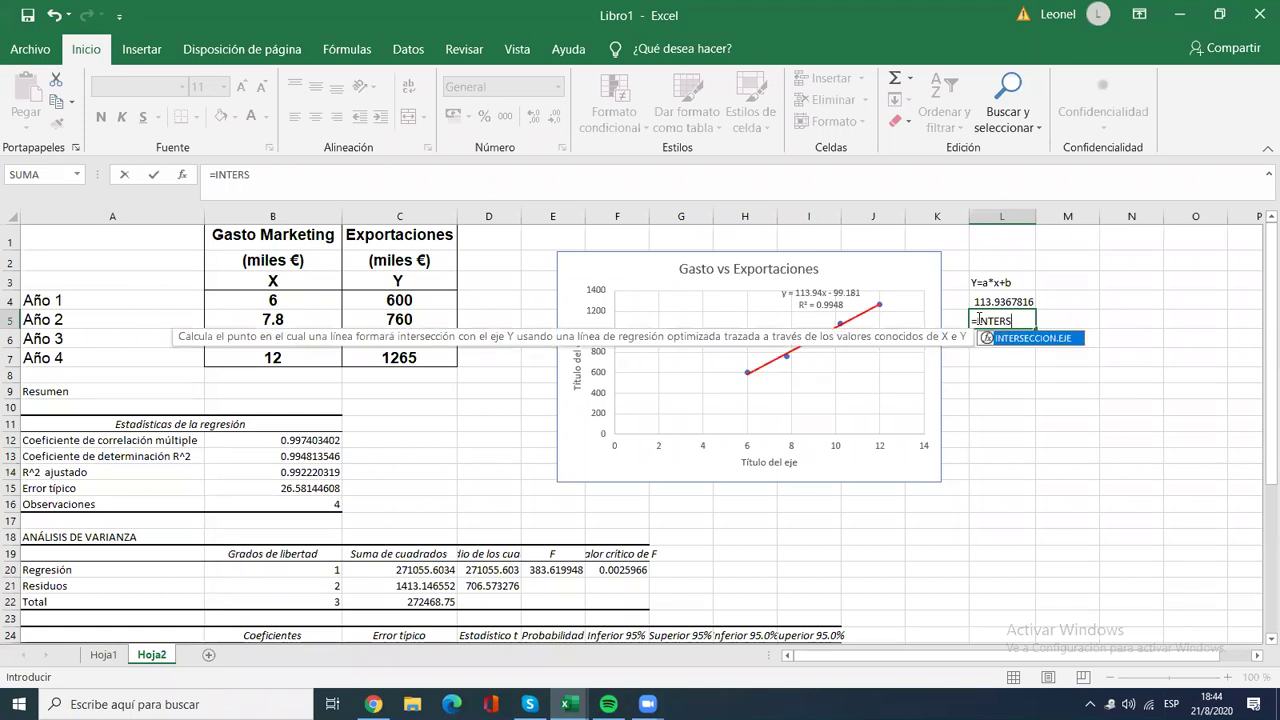
text(EC)
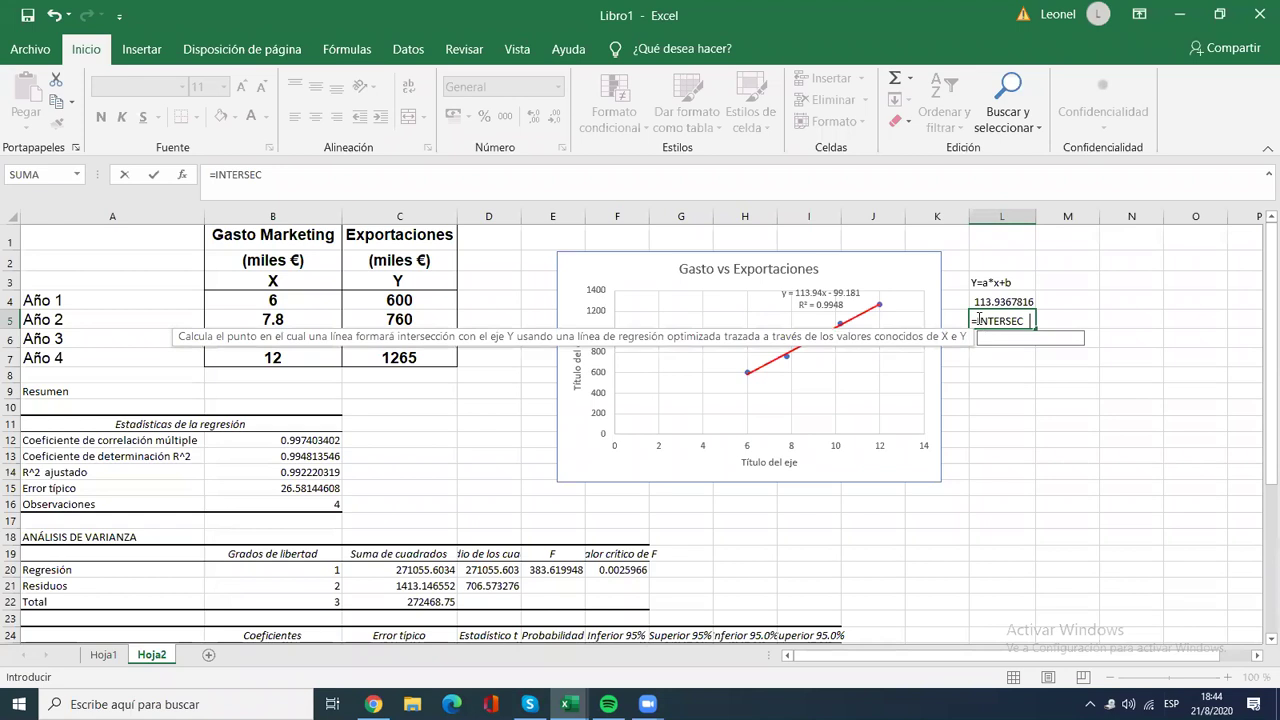
text(CION.)
text(EJE)
text())
key(BackSpace)
text(()
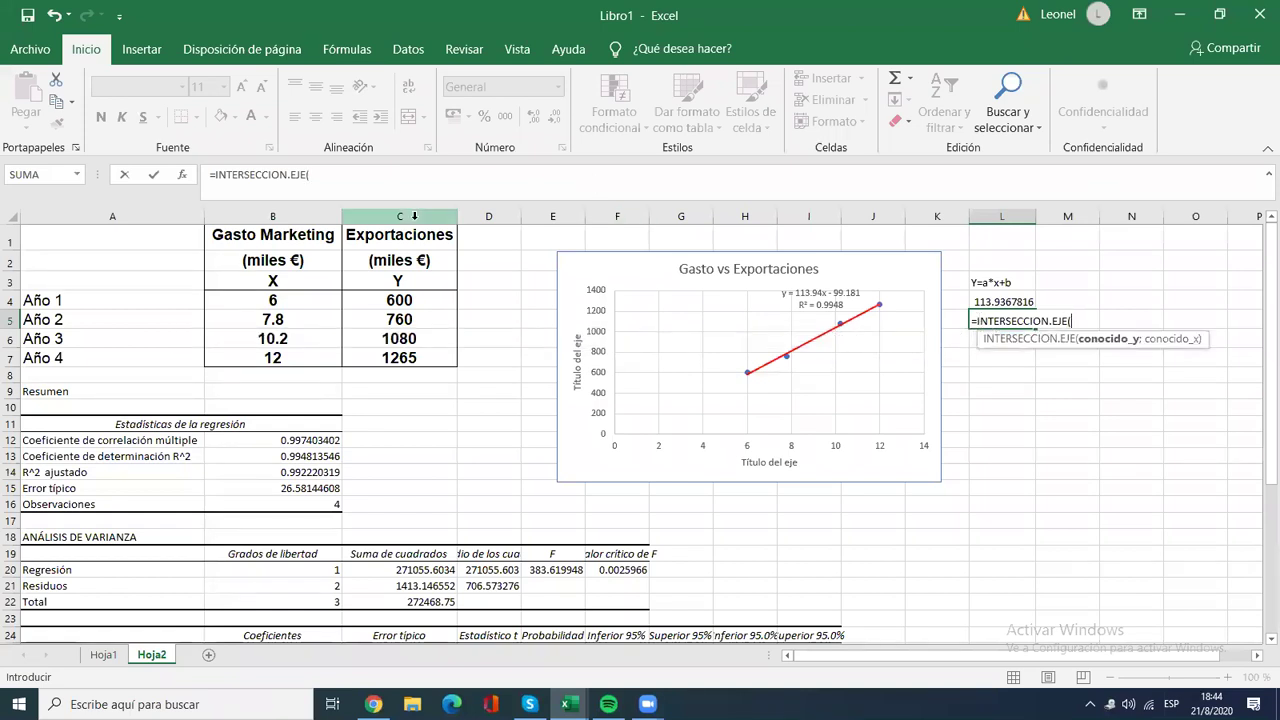
Step: Complete the INTERSECCION.EJE formula with exports C4:C7 as the known Y values and marketing spend B4:B7 as the known X values
click(410, 175)
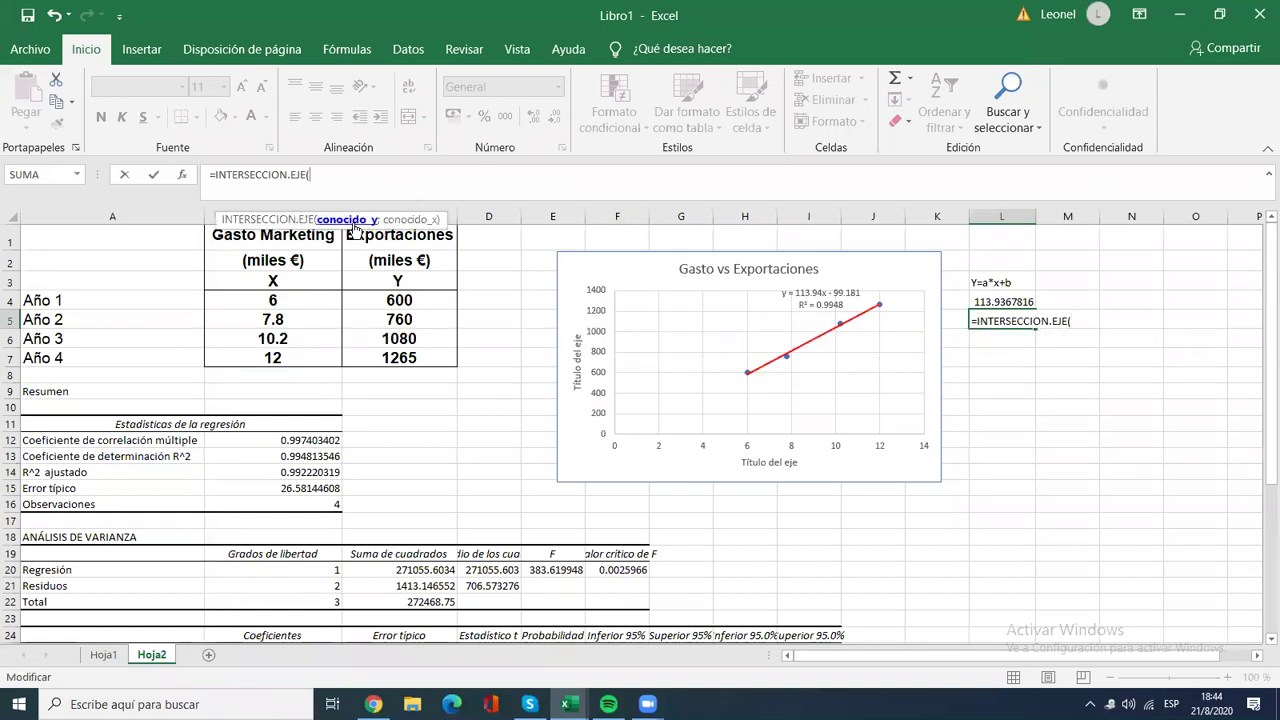
drag(407, 300, 408, 352)
text(;)
drag(297, 296, 301, 354)
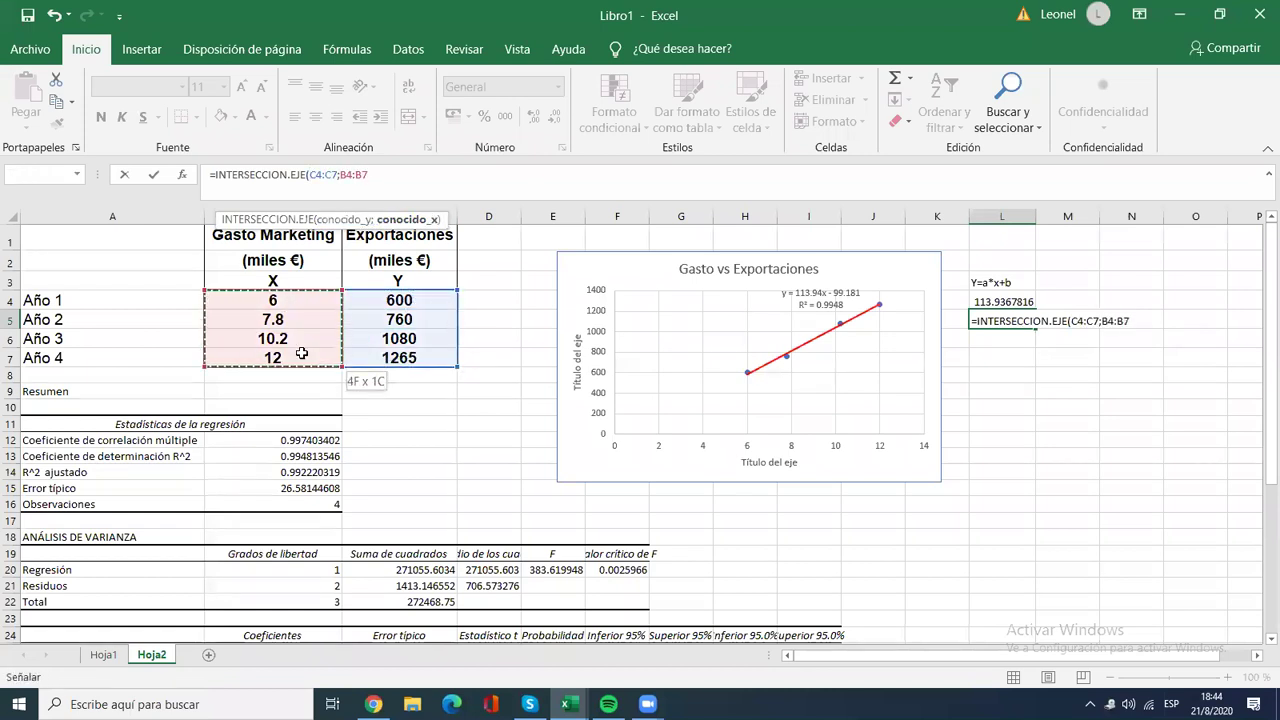
text())
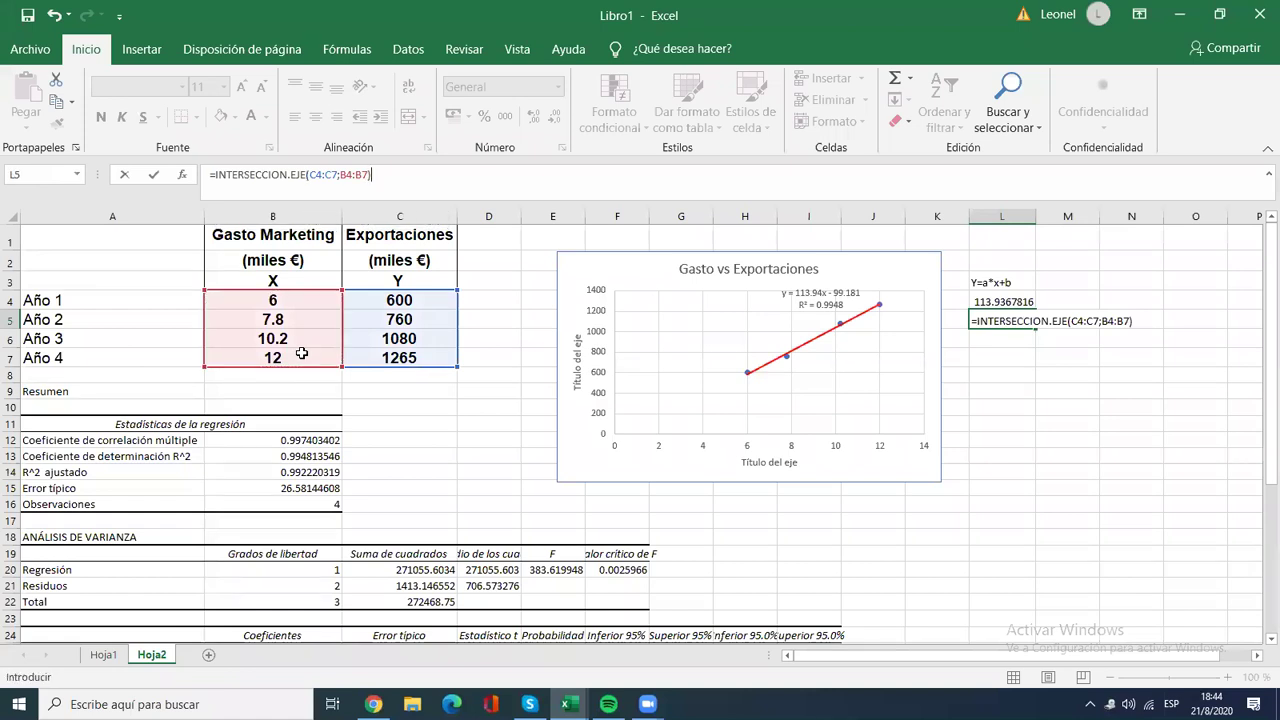
key(Return)
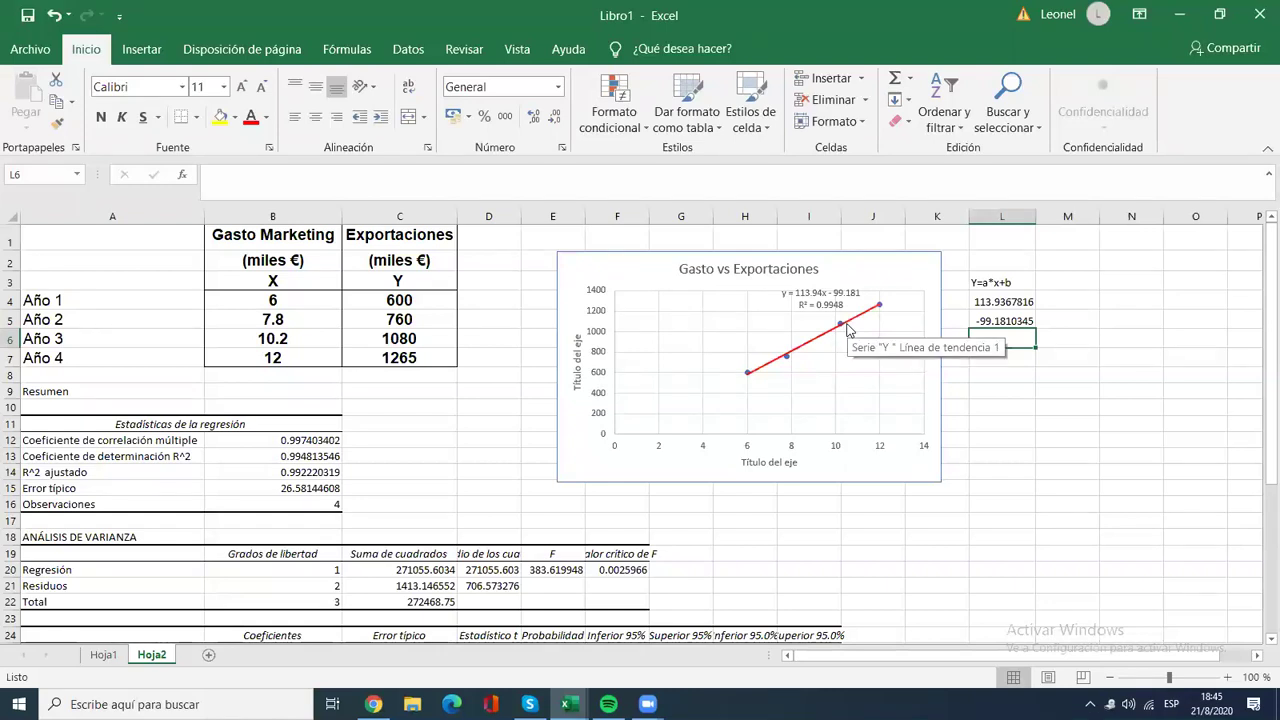
Step: Calculate R squared in cell L6 with COEFICIENTE.R2, using exports C4:C7 as known Y values and marketing spend B4:B7 as known X values
text(¿)
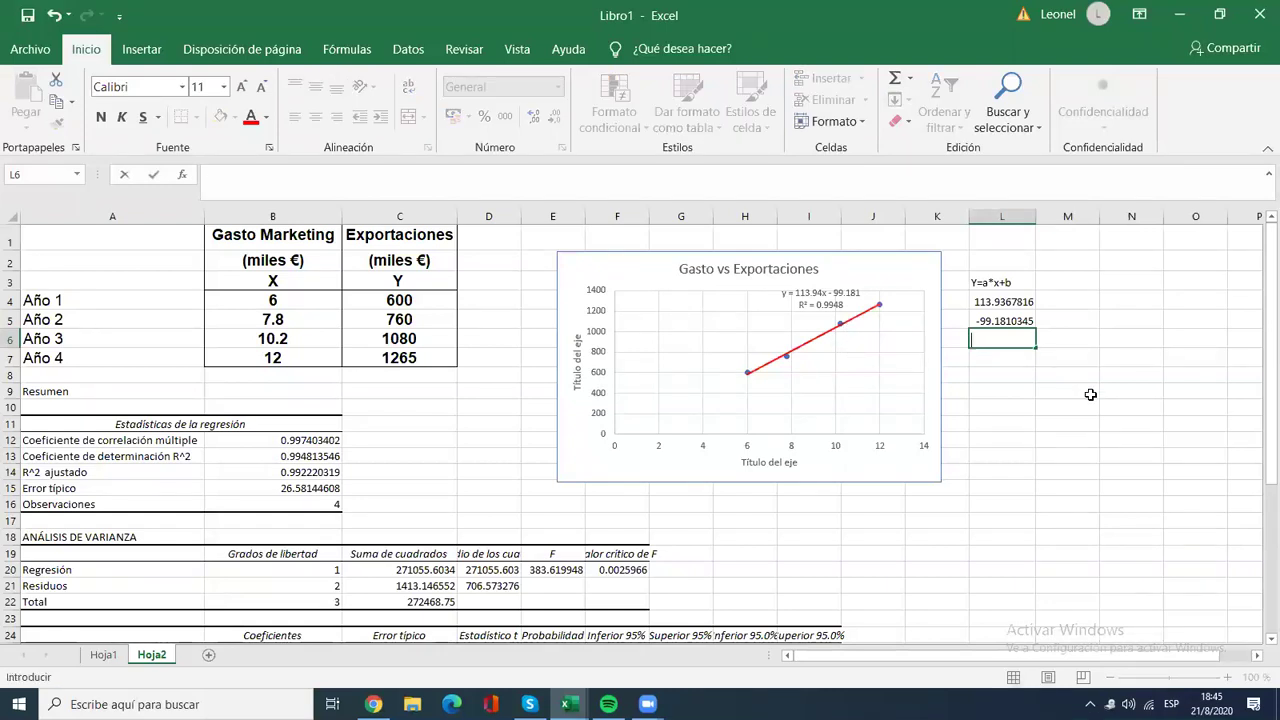
text(=COEFI)
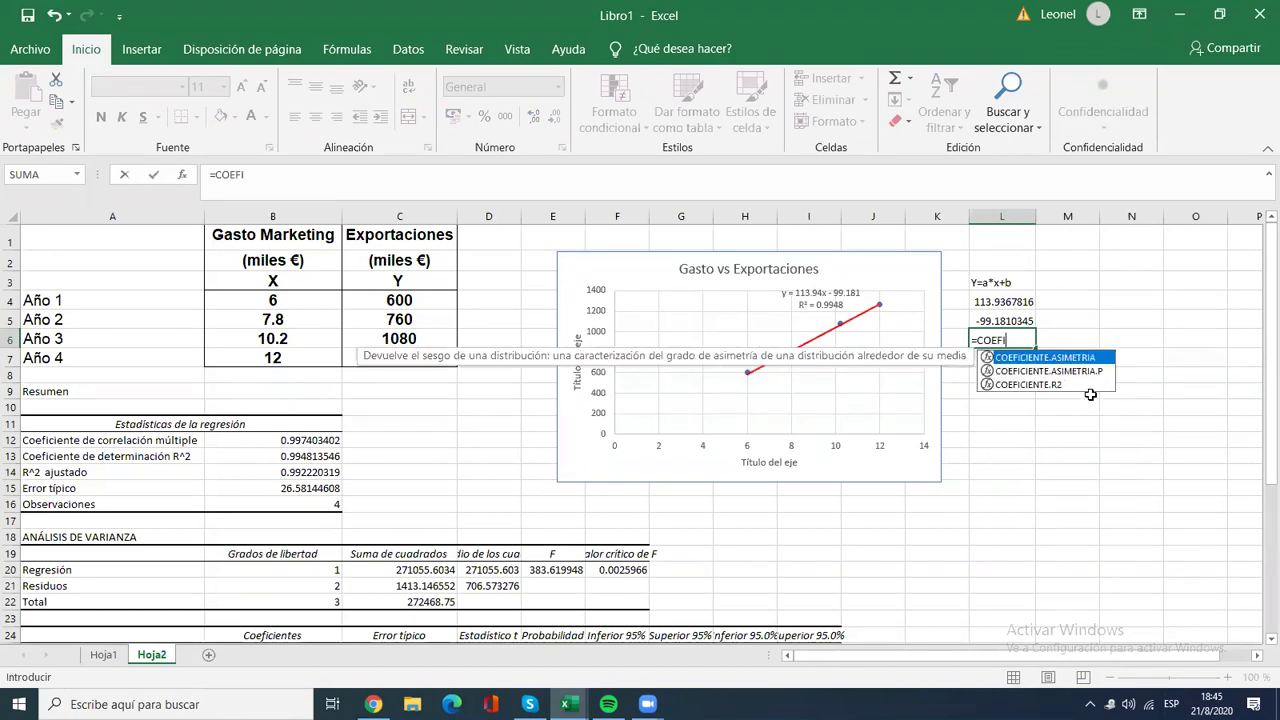
click(1053, 386)
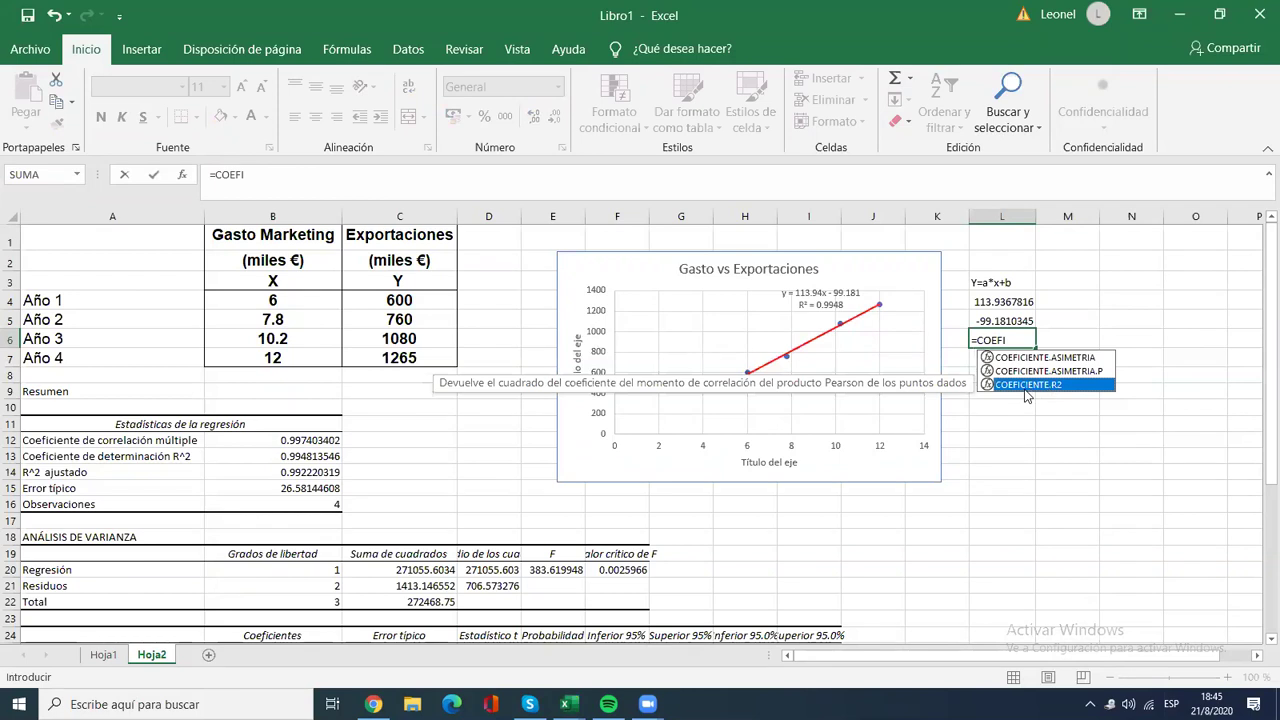
double_click(1038, 386)
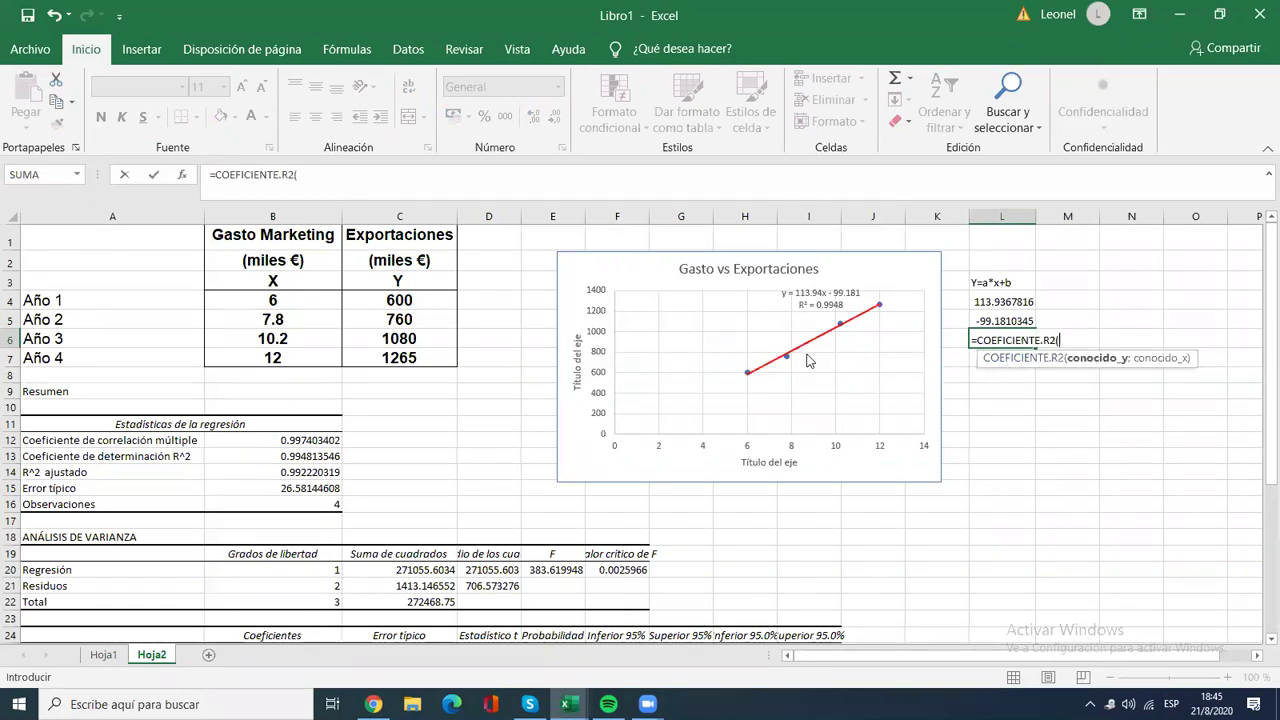
drag(446, 299, 445, 357)
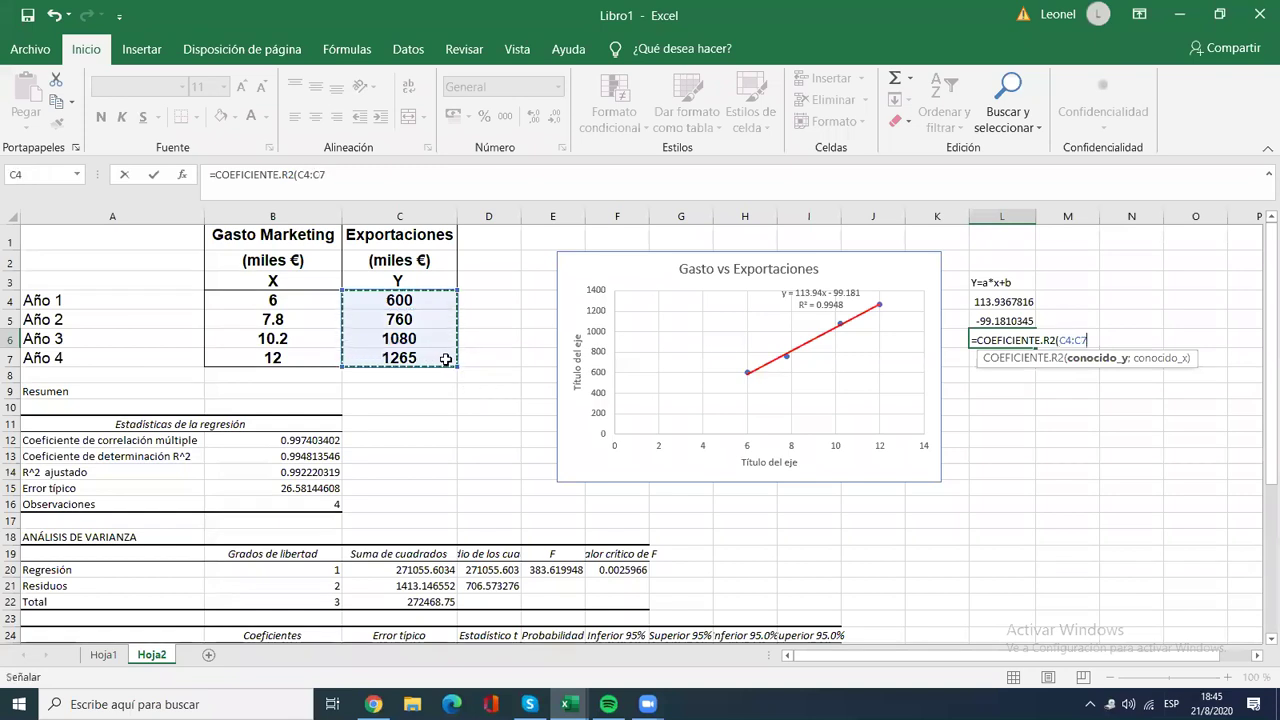
text(;)
drag(245, 300, 258, 350)
text())
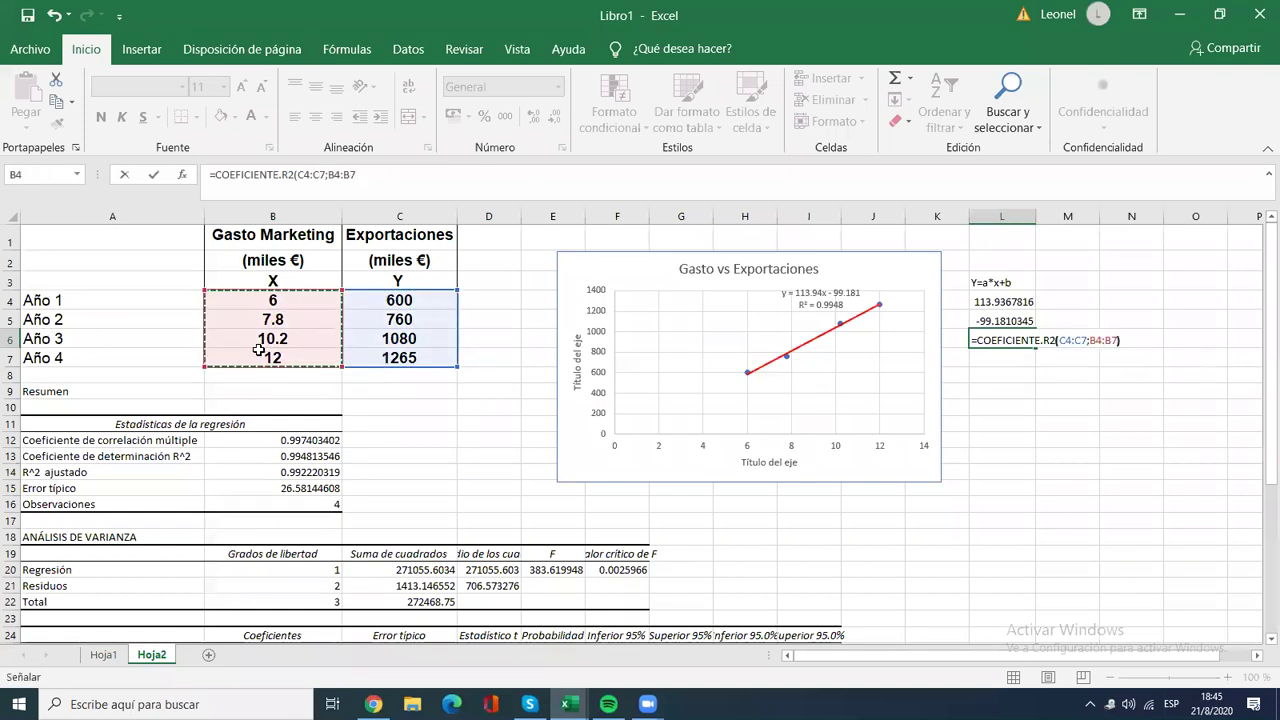
key(Return)
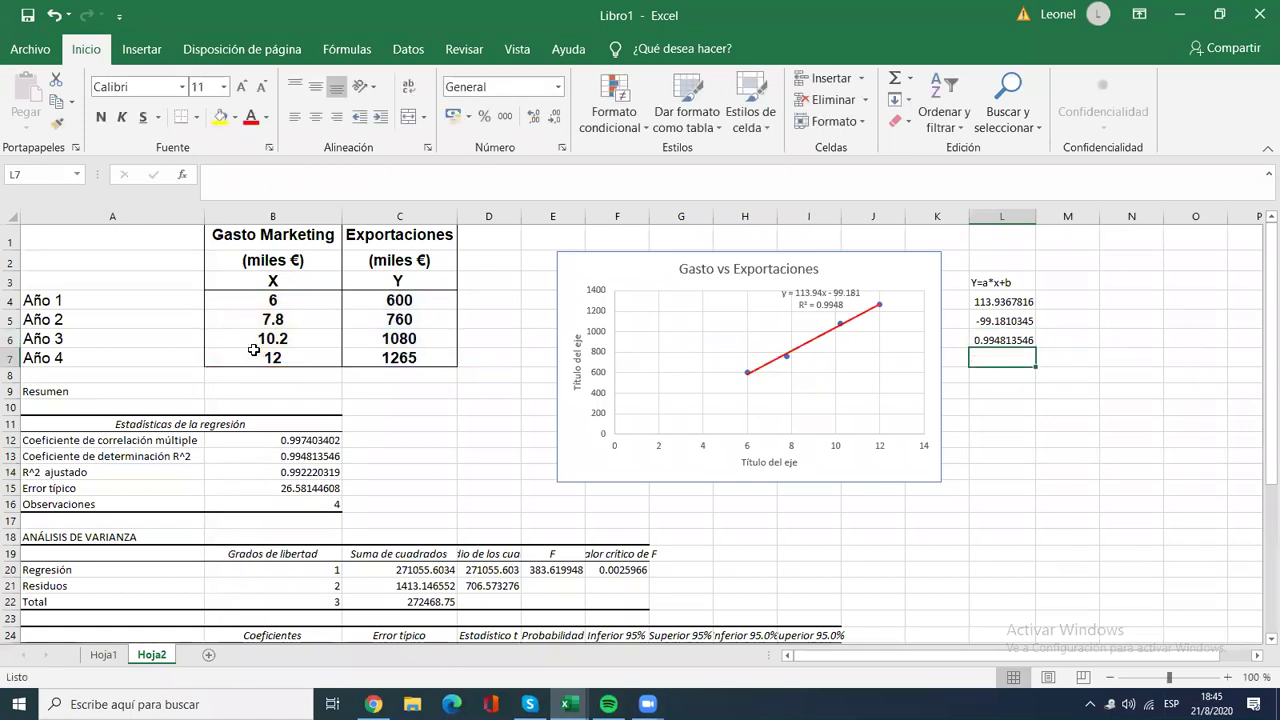
Step: Label the three function results in cells M4 to M6 as a, b and R^2
click(1061, 301)
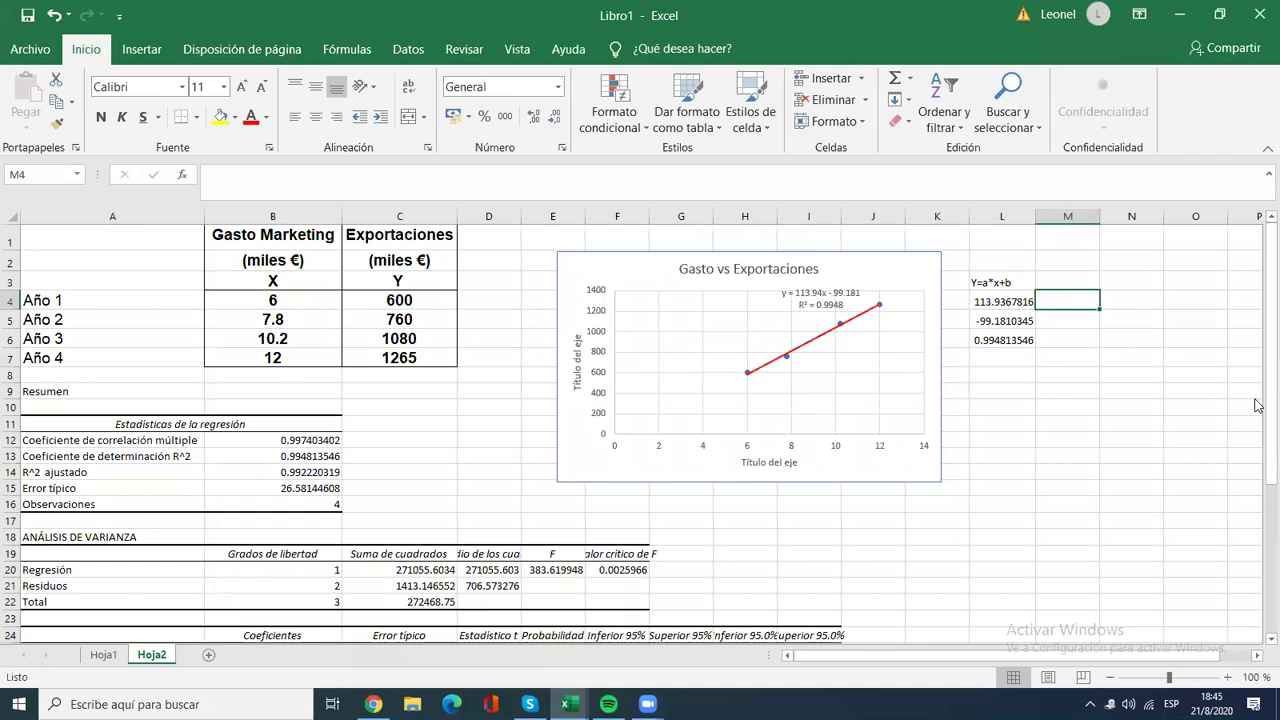
text(a)
key(Return)
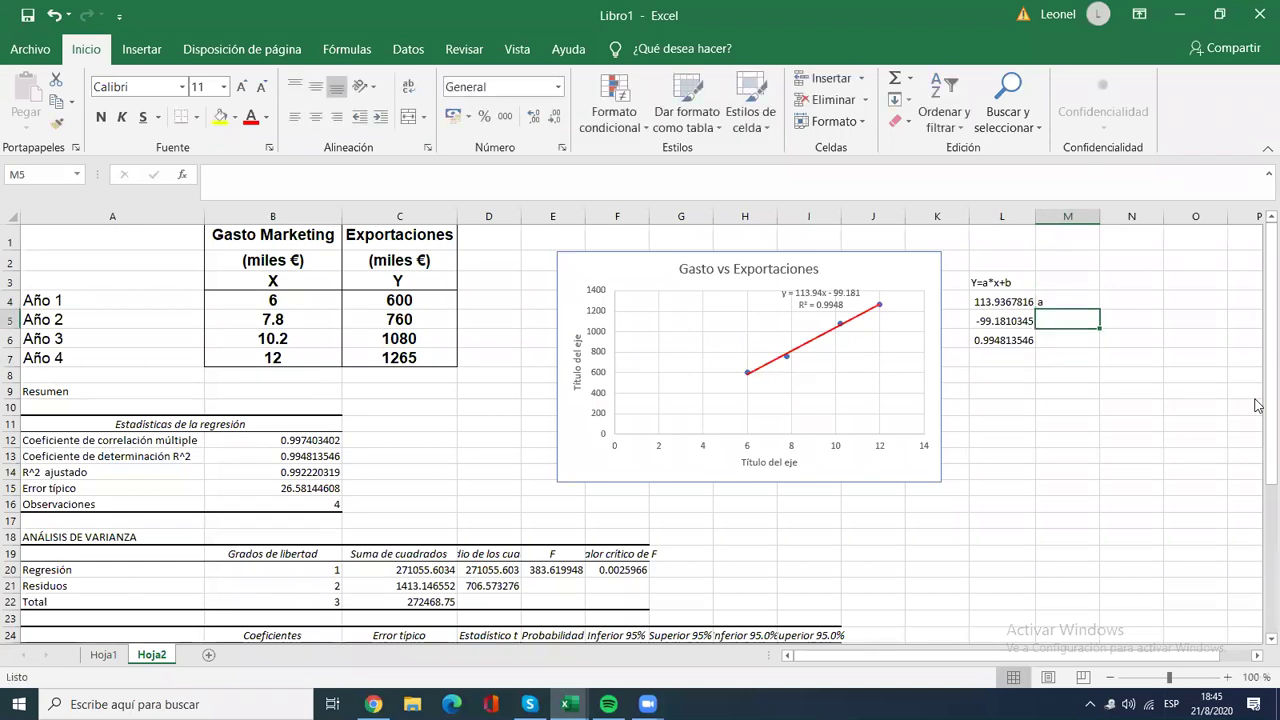
key(Up)
key(Down)
text(b)
key(Return)
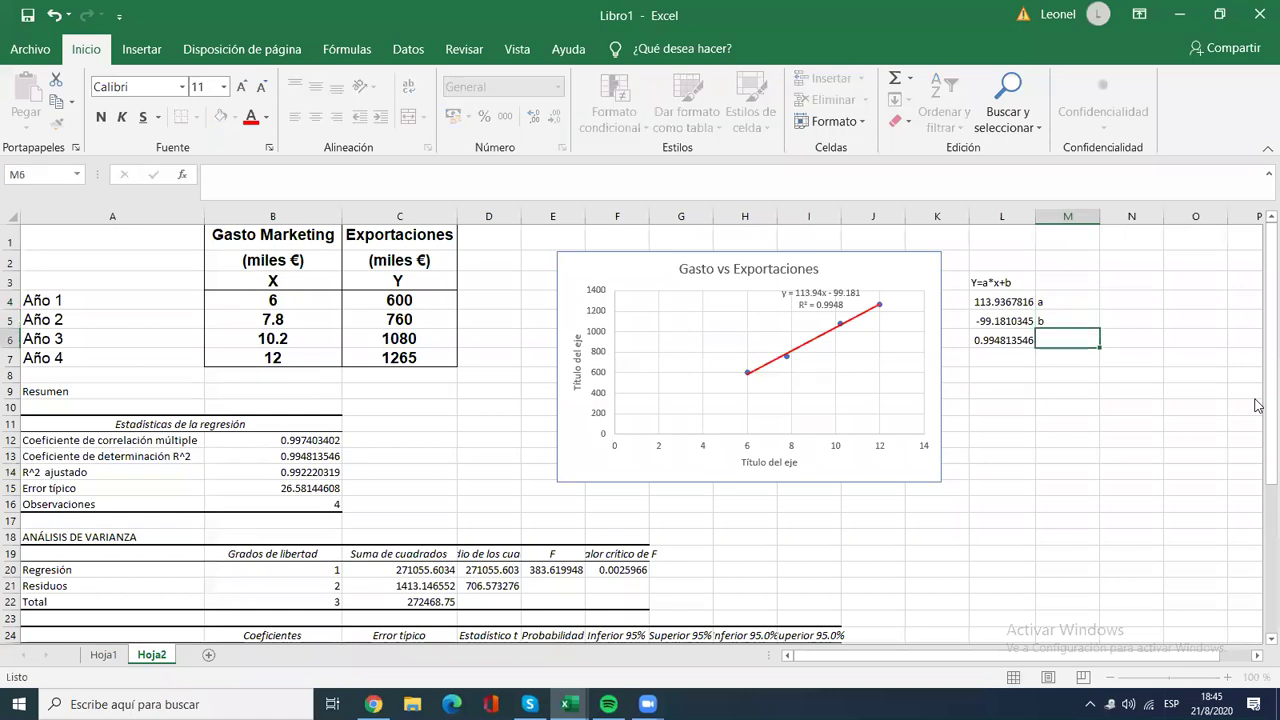
text(r)
key(alt+shift)
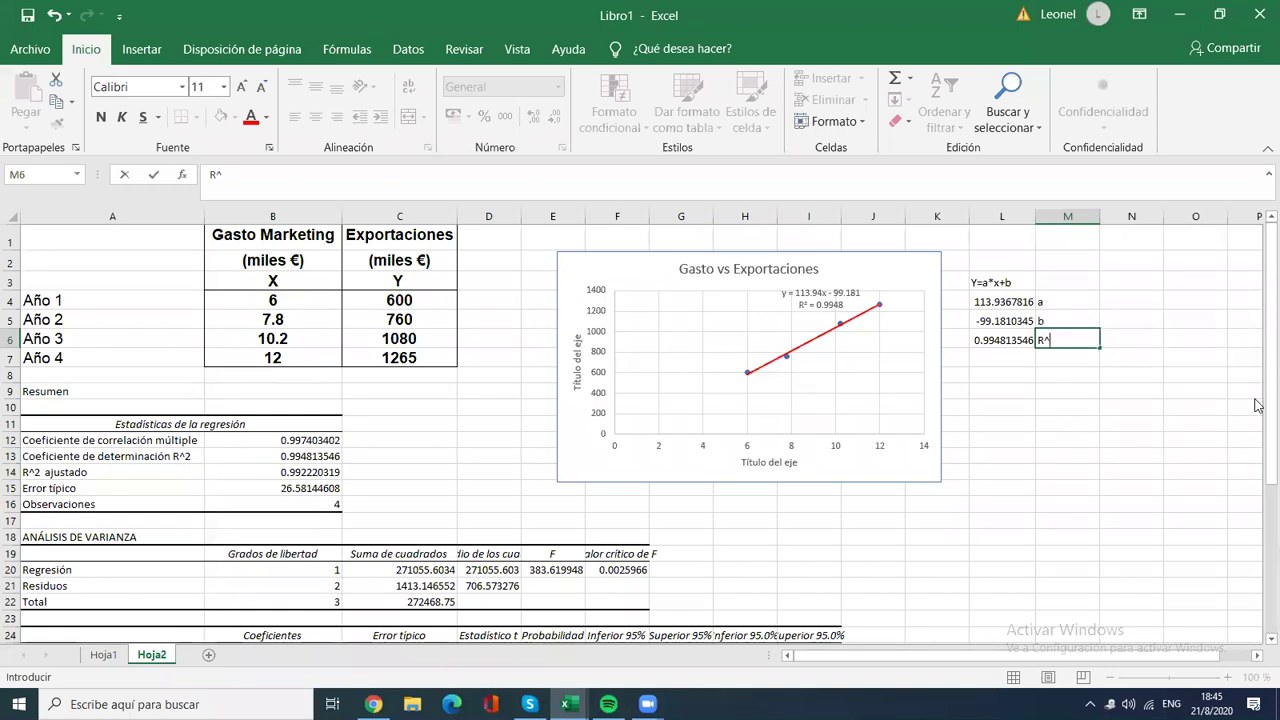
text(^2)
key(Return)
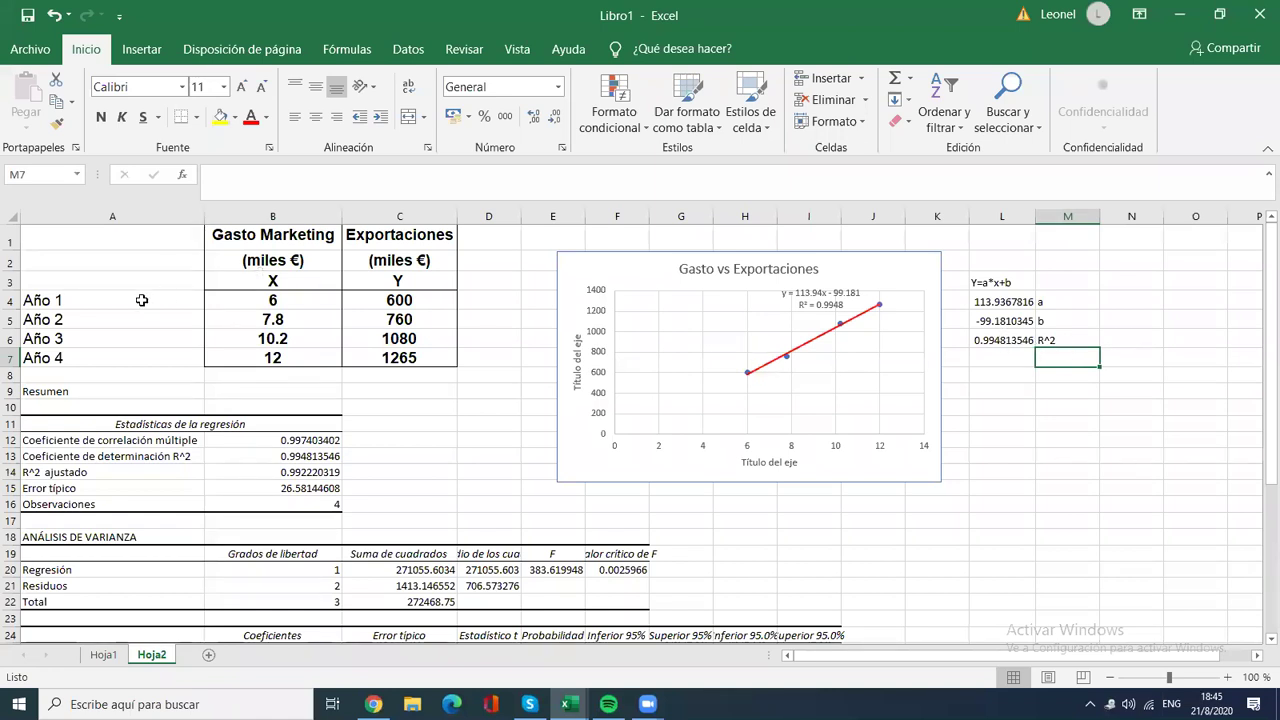
Step: Examine the Gasto vs Exportaciones chart and its trendline equation and R² label
drag(537, 242, 980, 497)
click(975, 497)
click(876, 506)
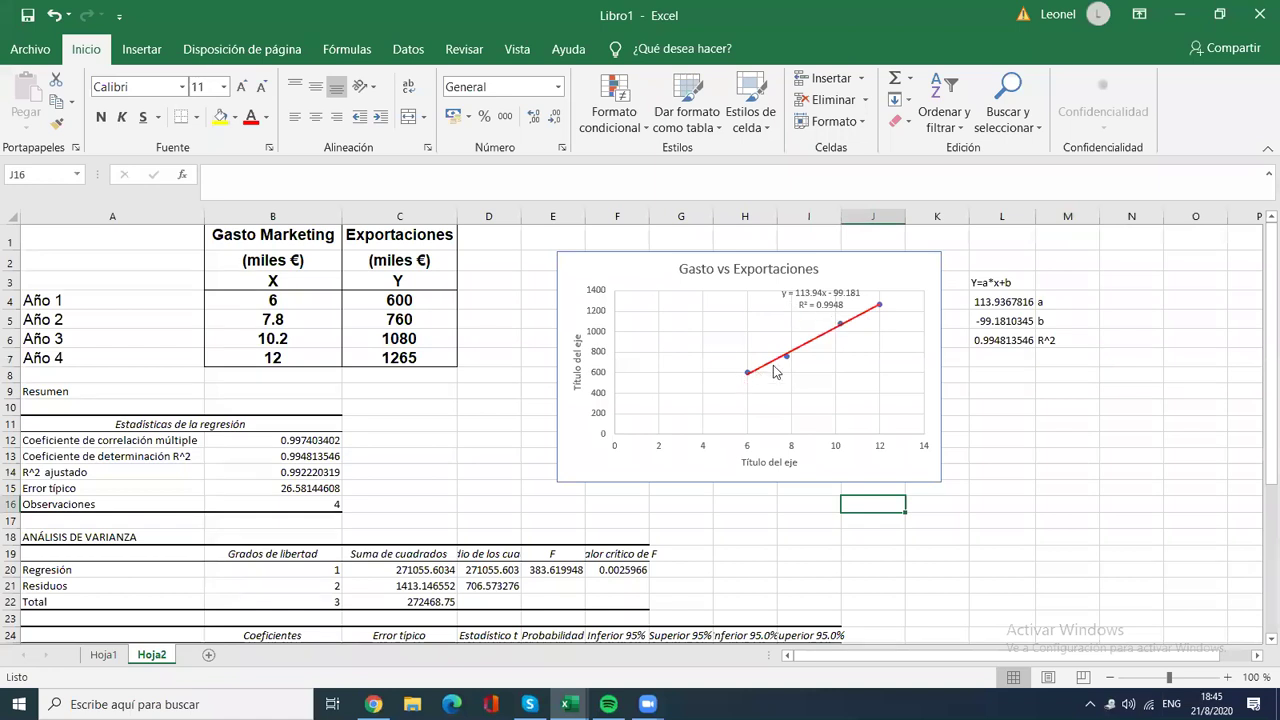
click(795, 297)
click(795, 297)
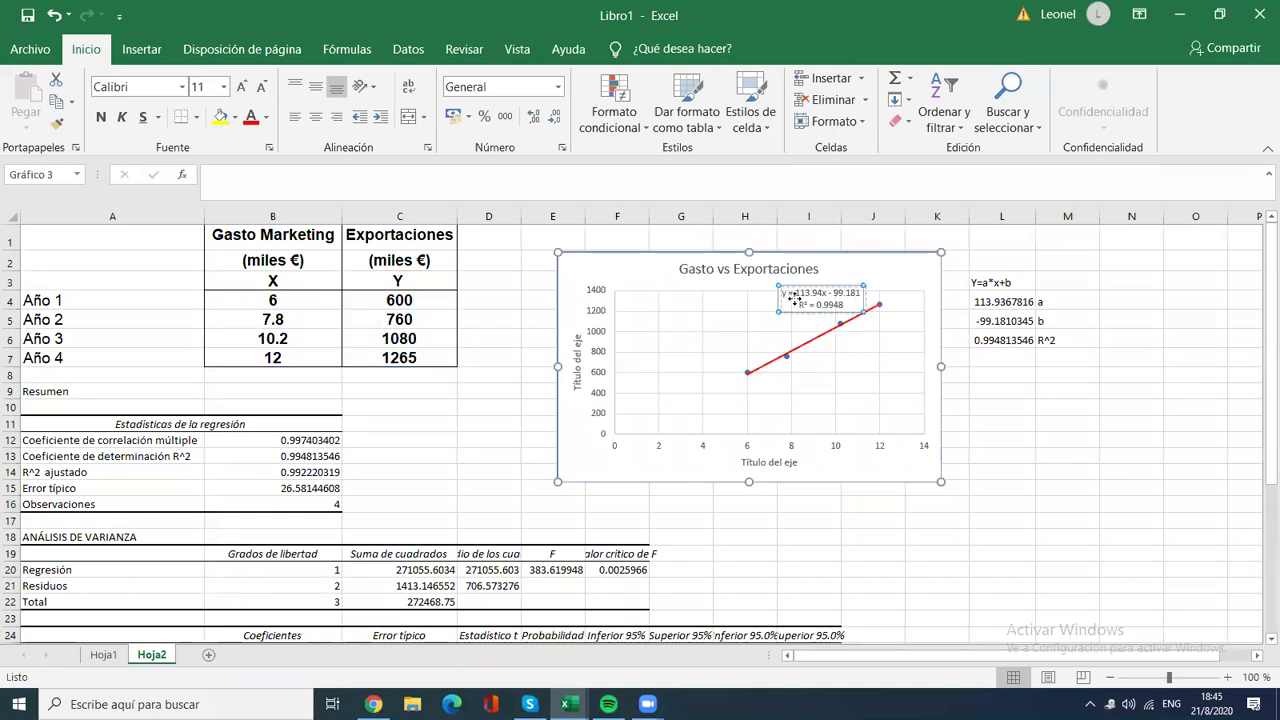
click(958, 373)
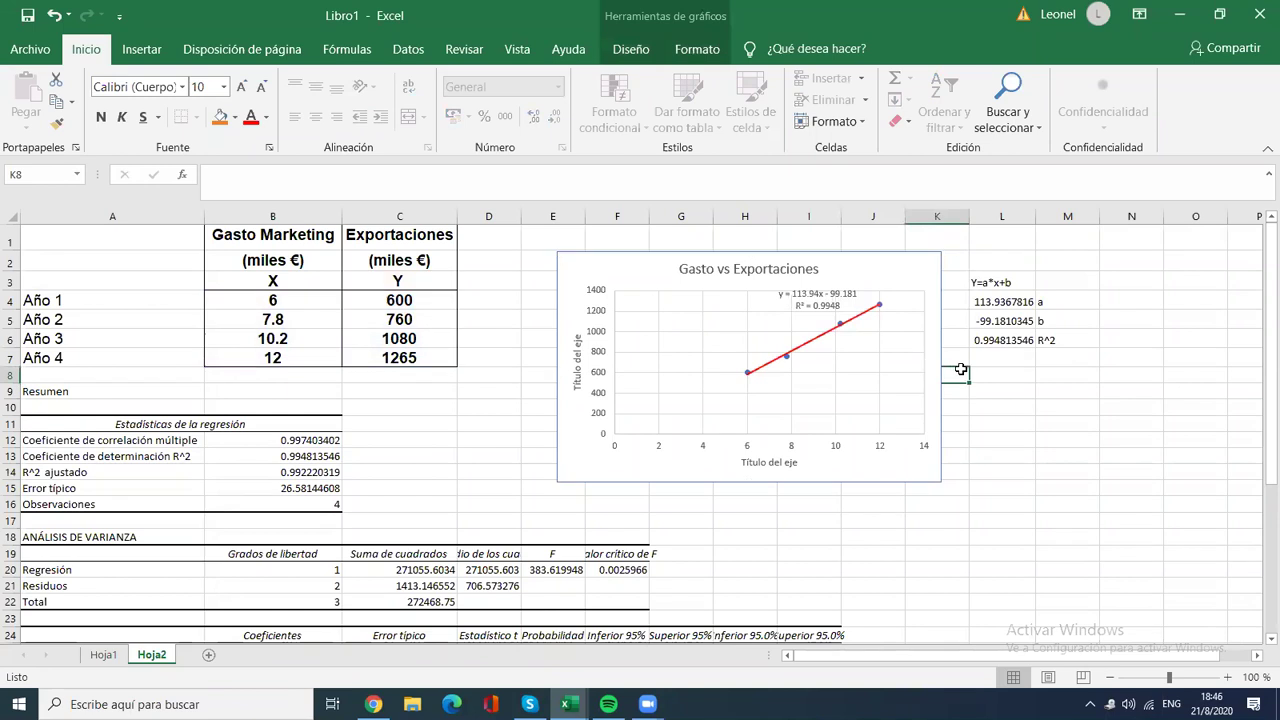
Step: Compare the regression output tables with the function results in L3:L6, and locate the data analysis tool that produces the tables
drag(37, 413, 55, 440)
click(50, 440)
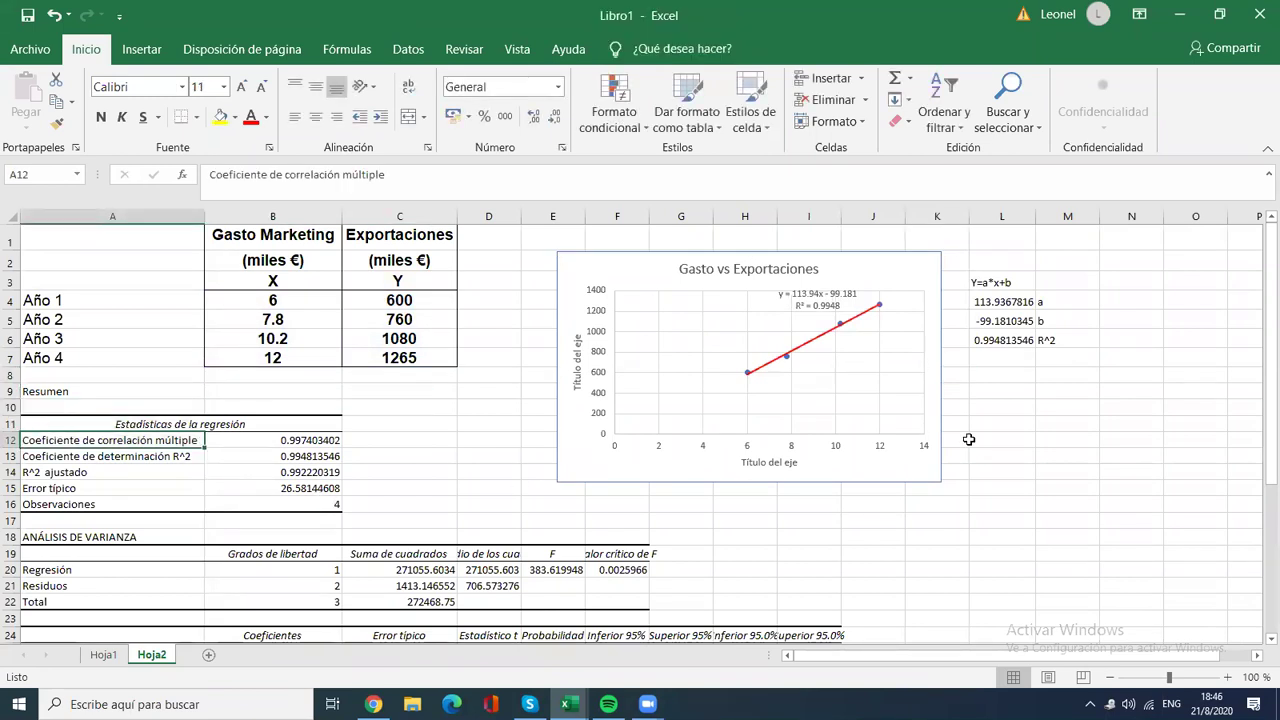
scroll(1257, 373, down, 2)
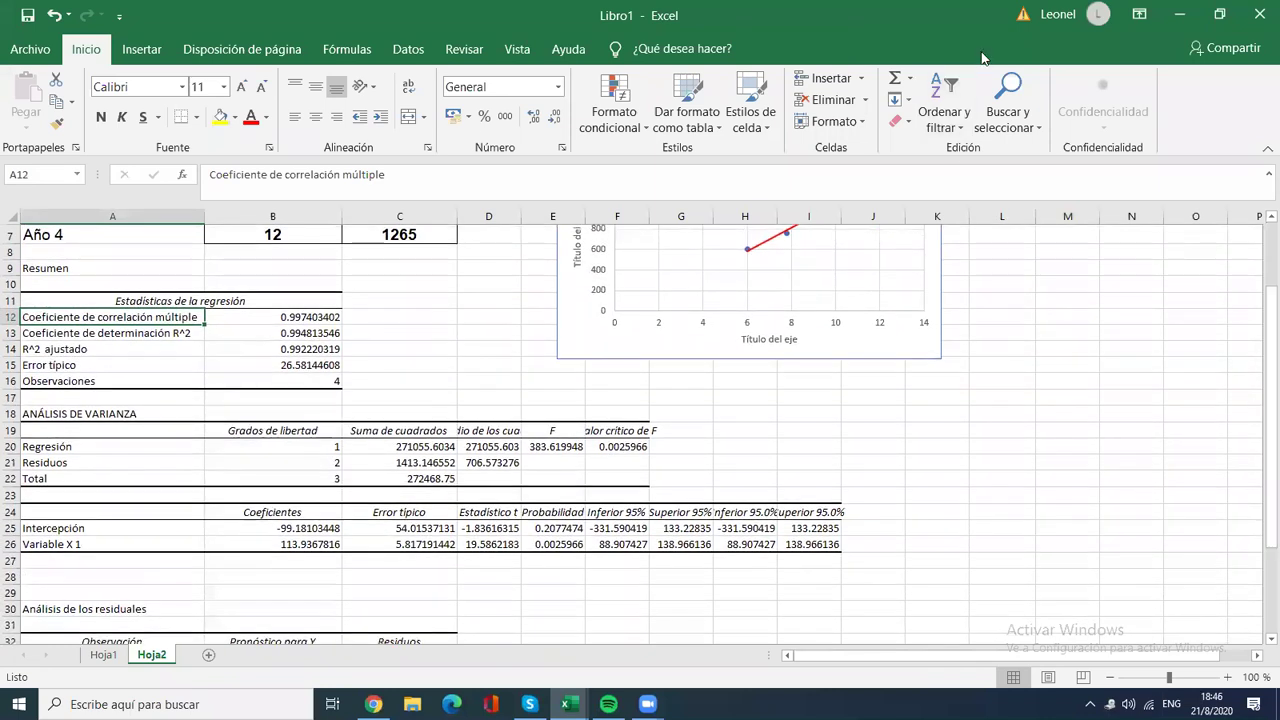
click(408, 49)
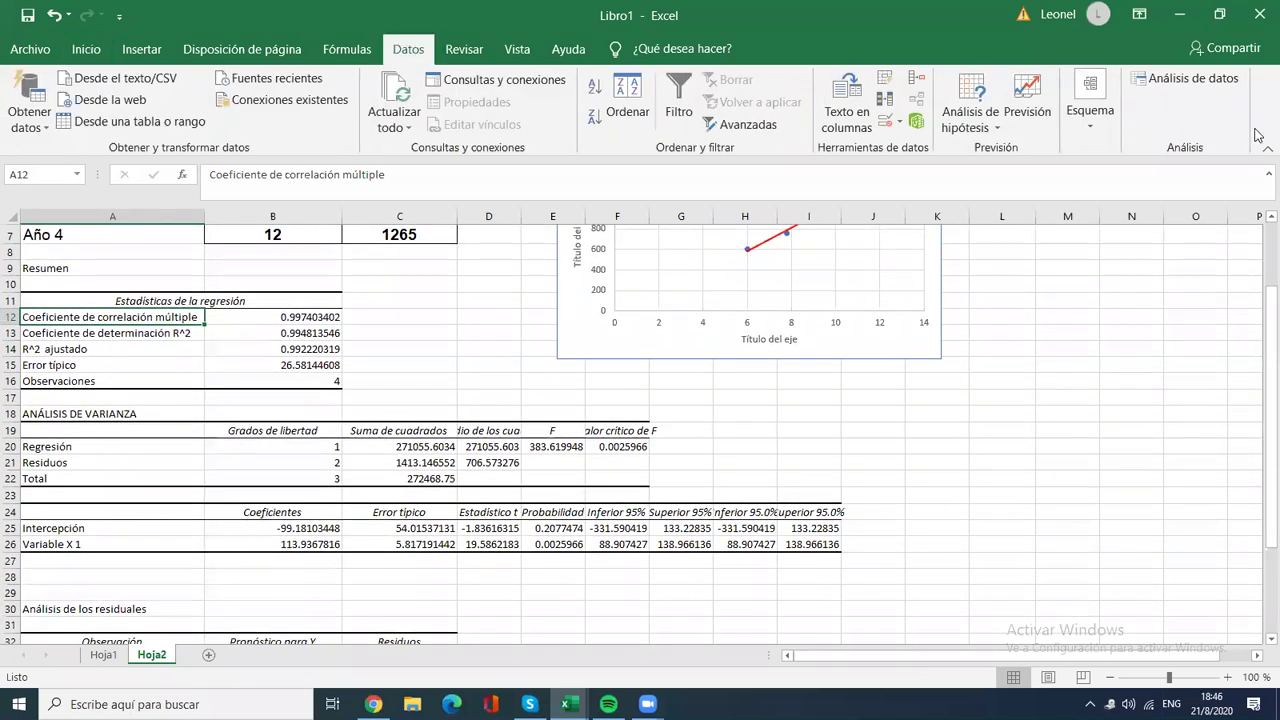
click(1172, 268)
scroll(1257, 268, up, 2)
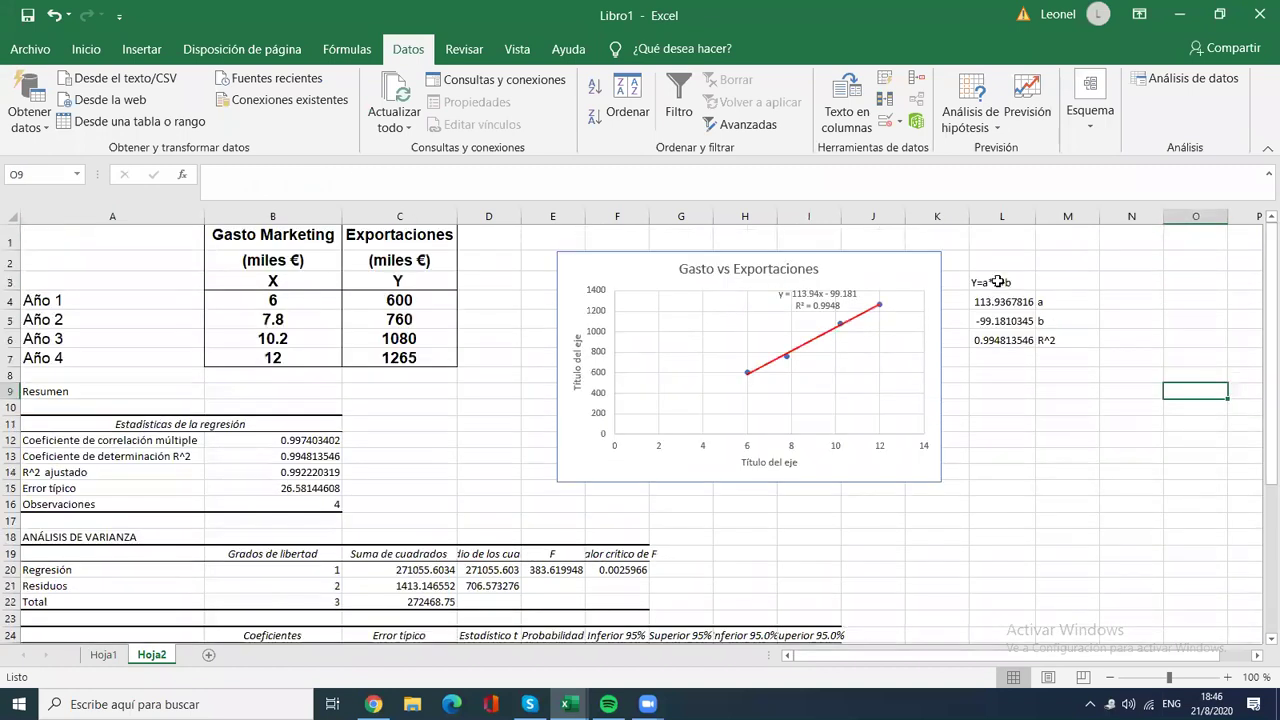
drag(1000, 283, 1005, 340)
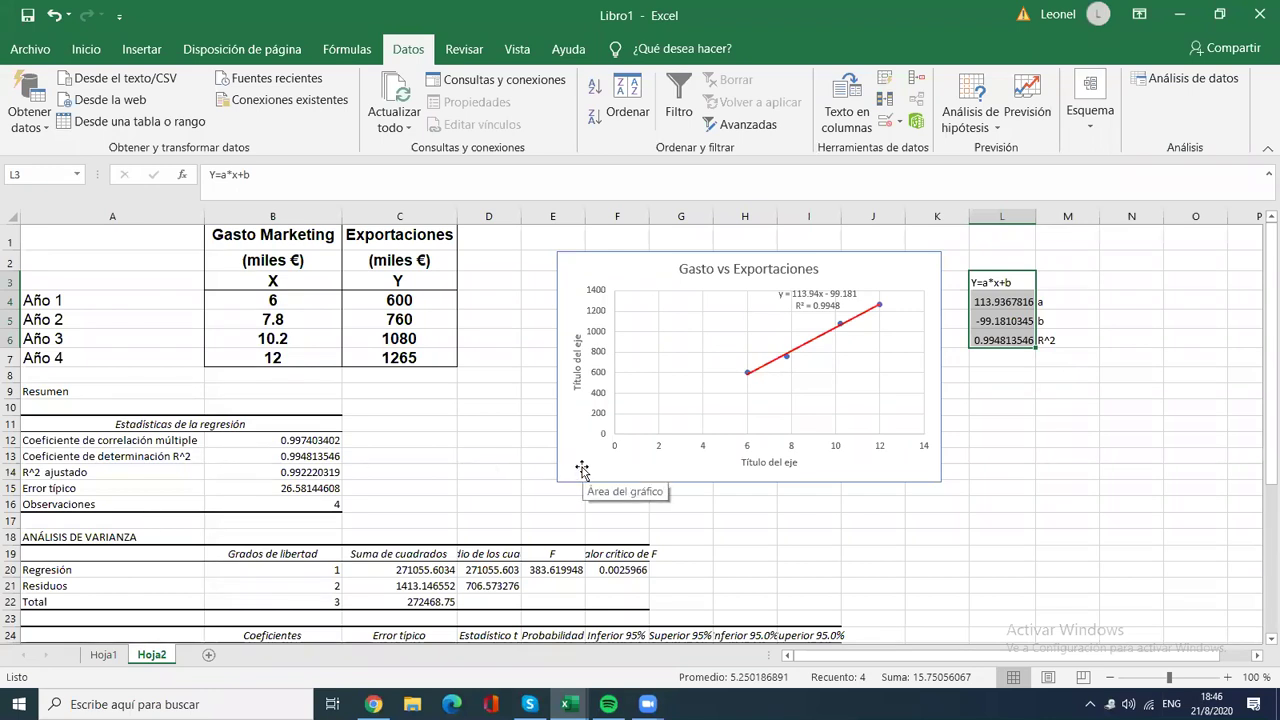
click(993, 314)
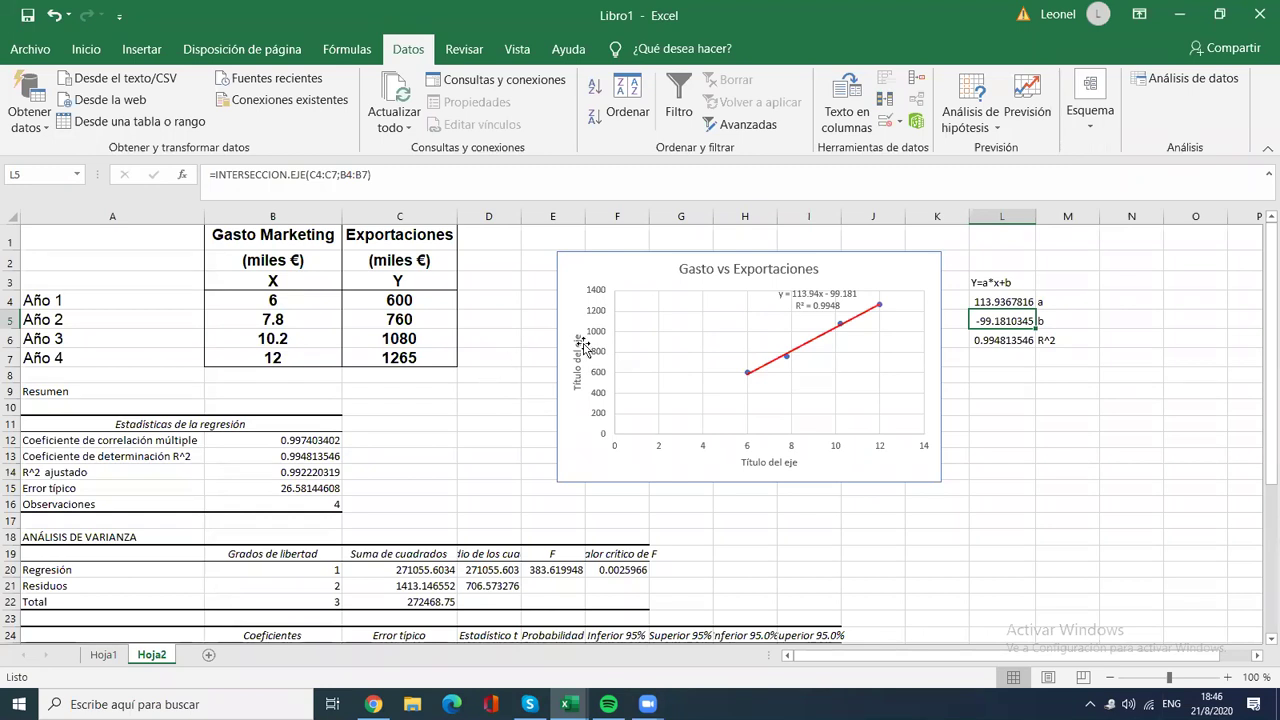
click(516, 280)
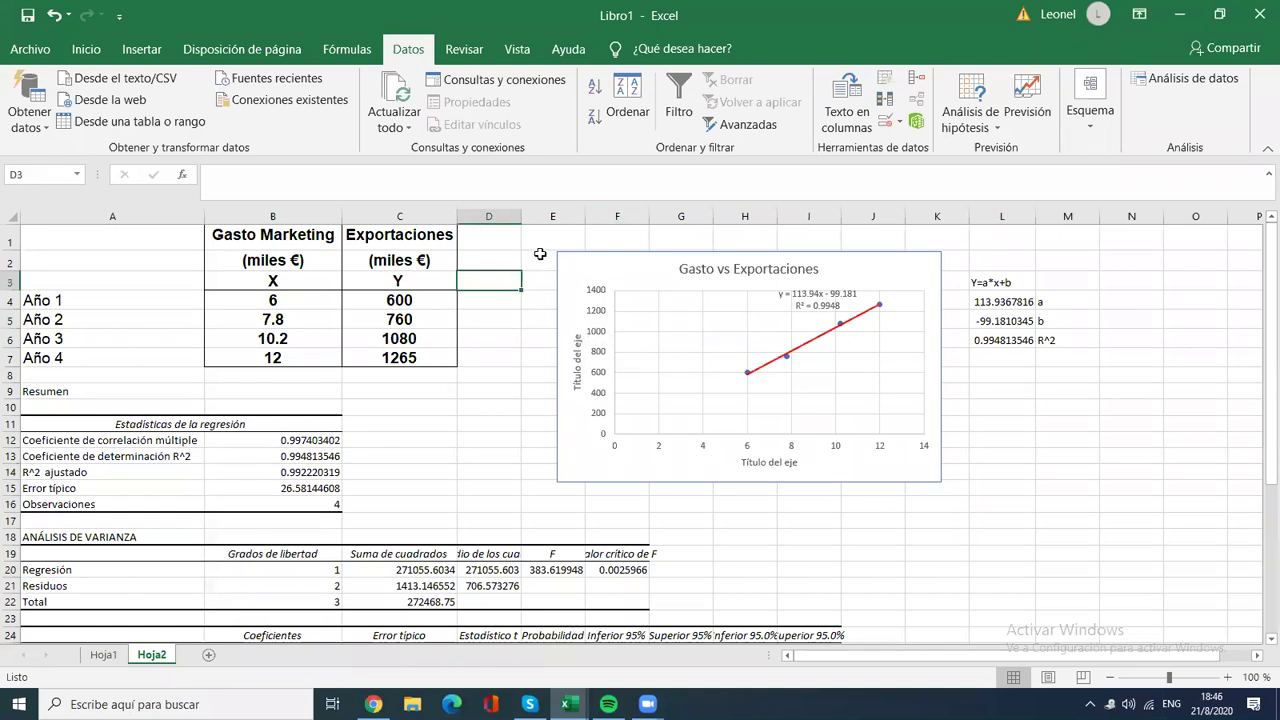
Step: Open sheet Hoja1 and examine the two categorical variables, Habito de Fumar and Bajo peso al nacer
click(103, 656)
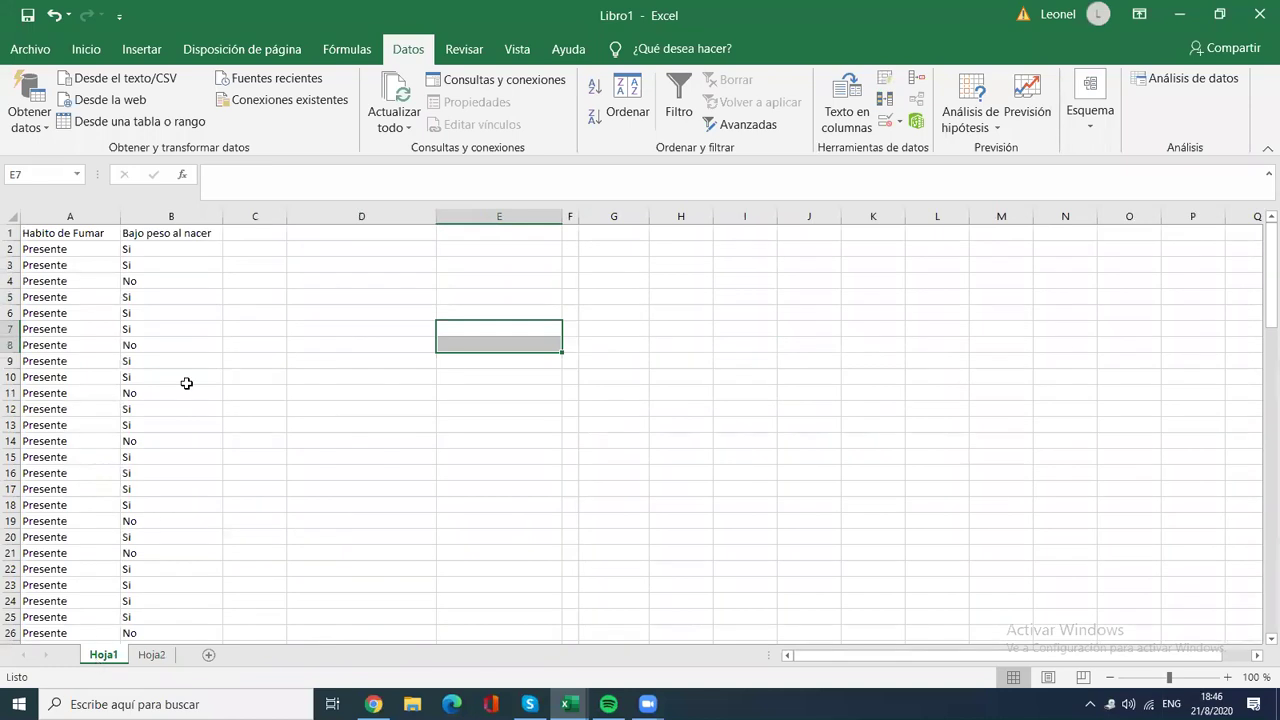
drag(74, 239, 150, 235)
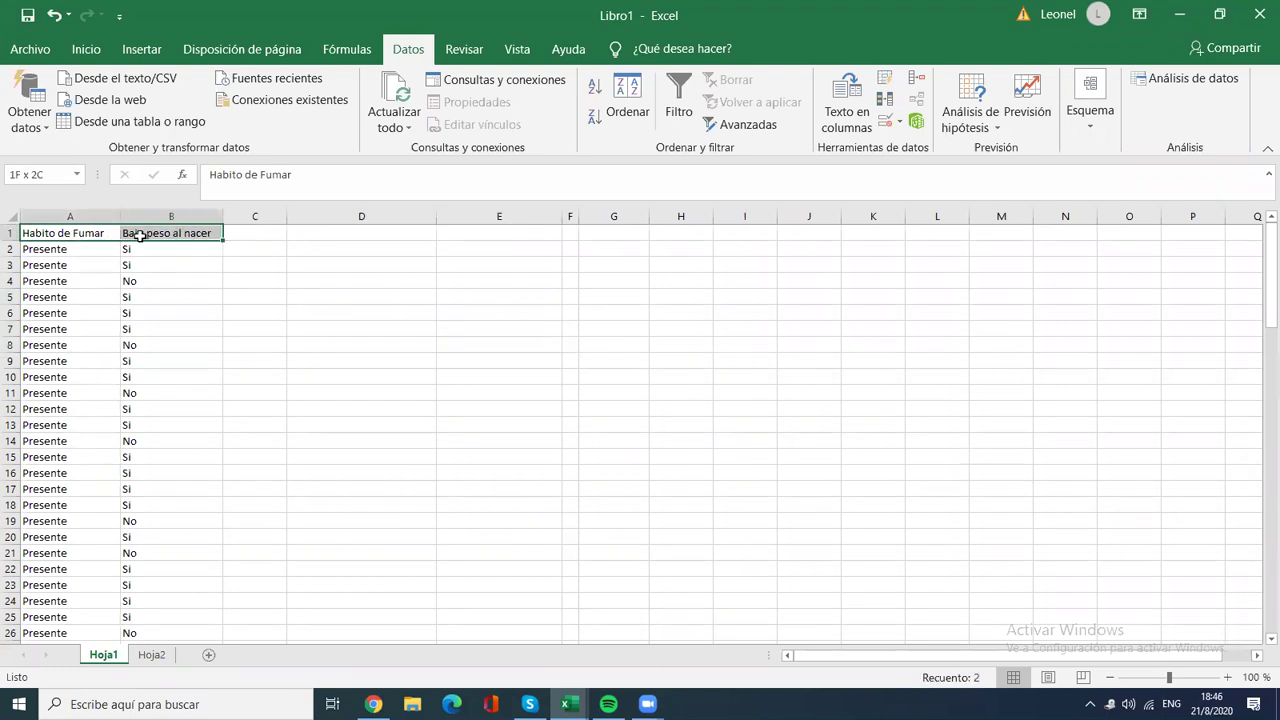
click(436, 329)
click(60, 230)
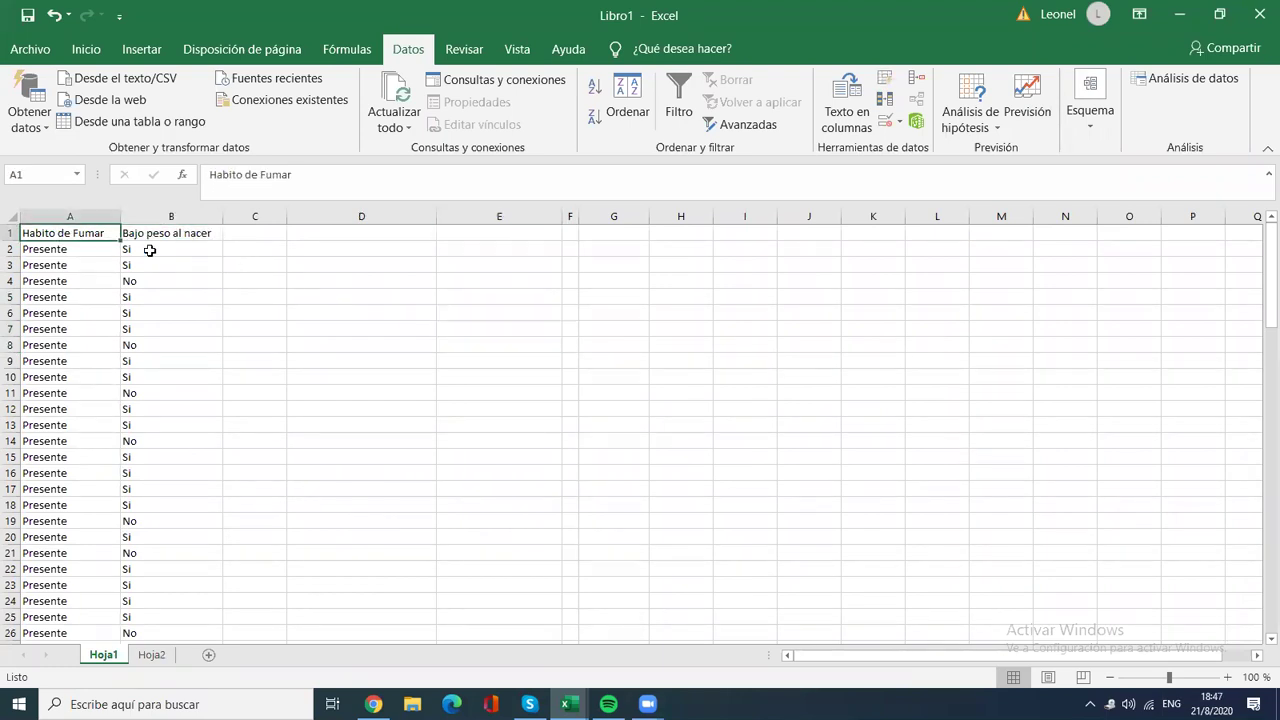
drag(146, 237, 108, 234)
click(97, 236)
click(163, 237)
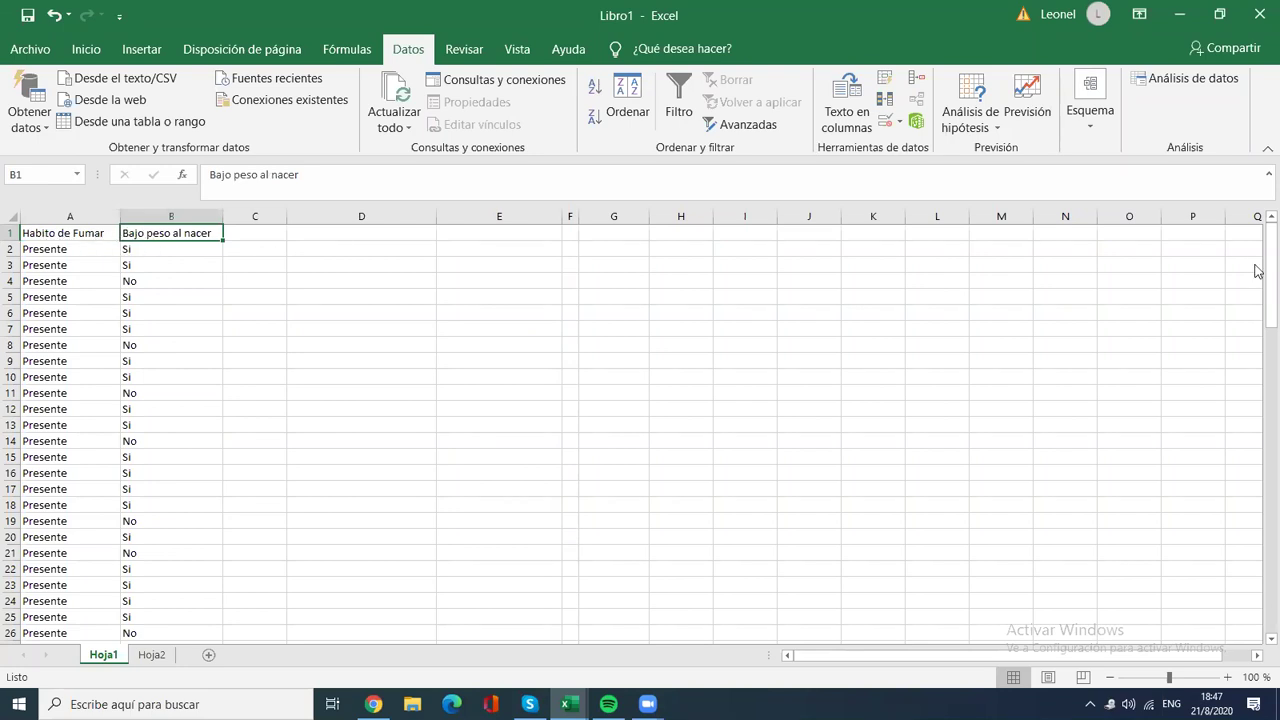
Step: Insert a pivot chart with pivot table from Hoja1 range A1:B101, placed on the existing sheet at cell D1
drag(1257, 261, 1191, 249)
click(90, 232)
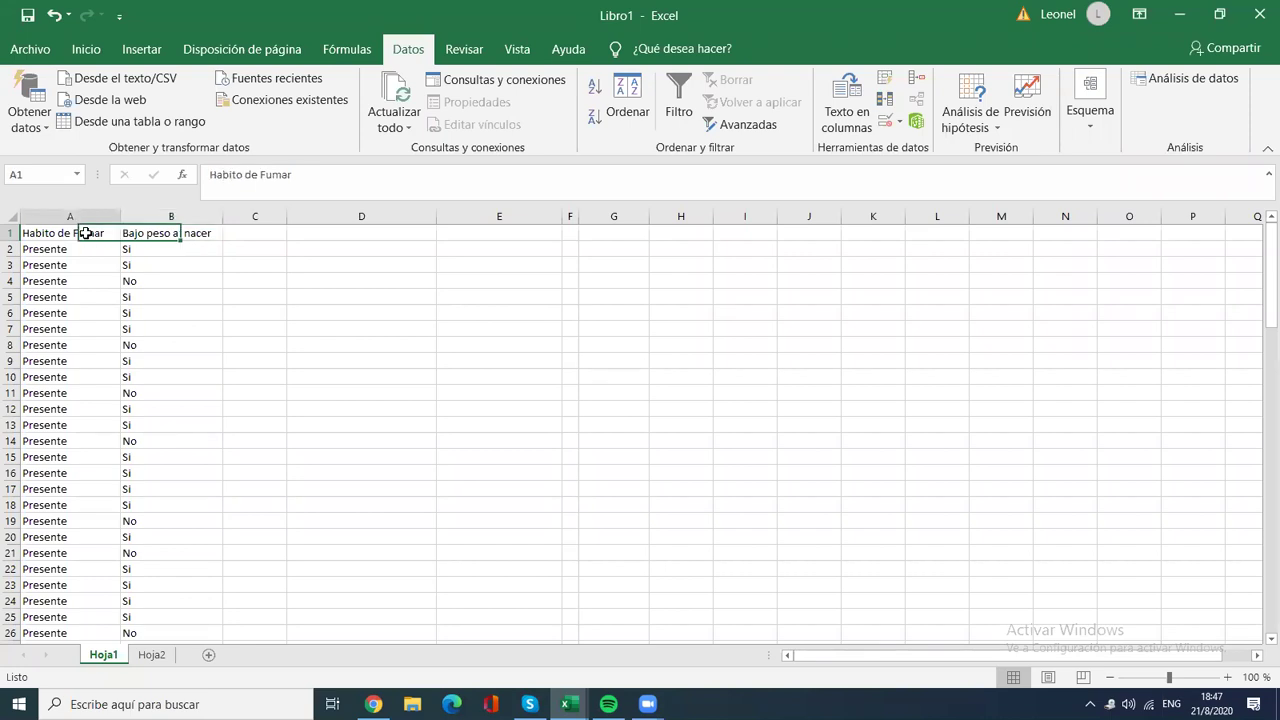
click(210, 312)
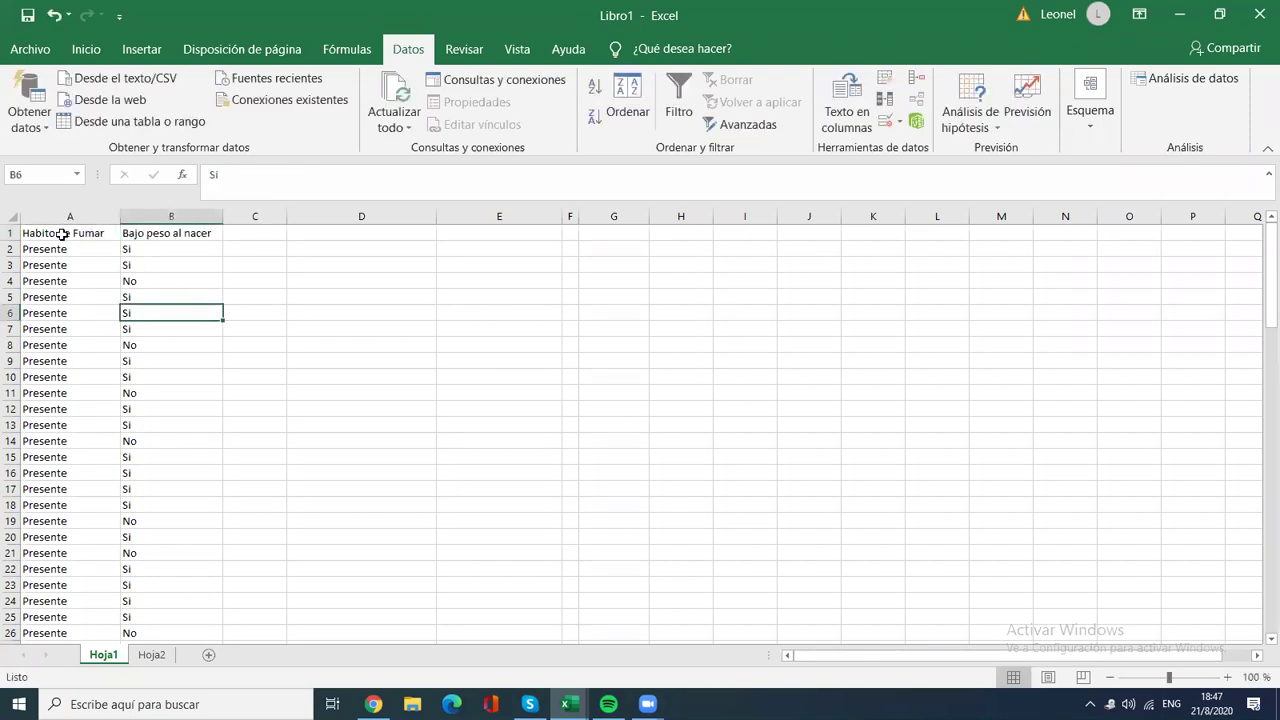
drag(62, 233, 148, 555)
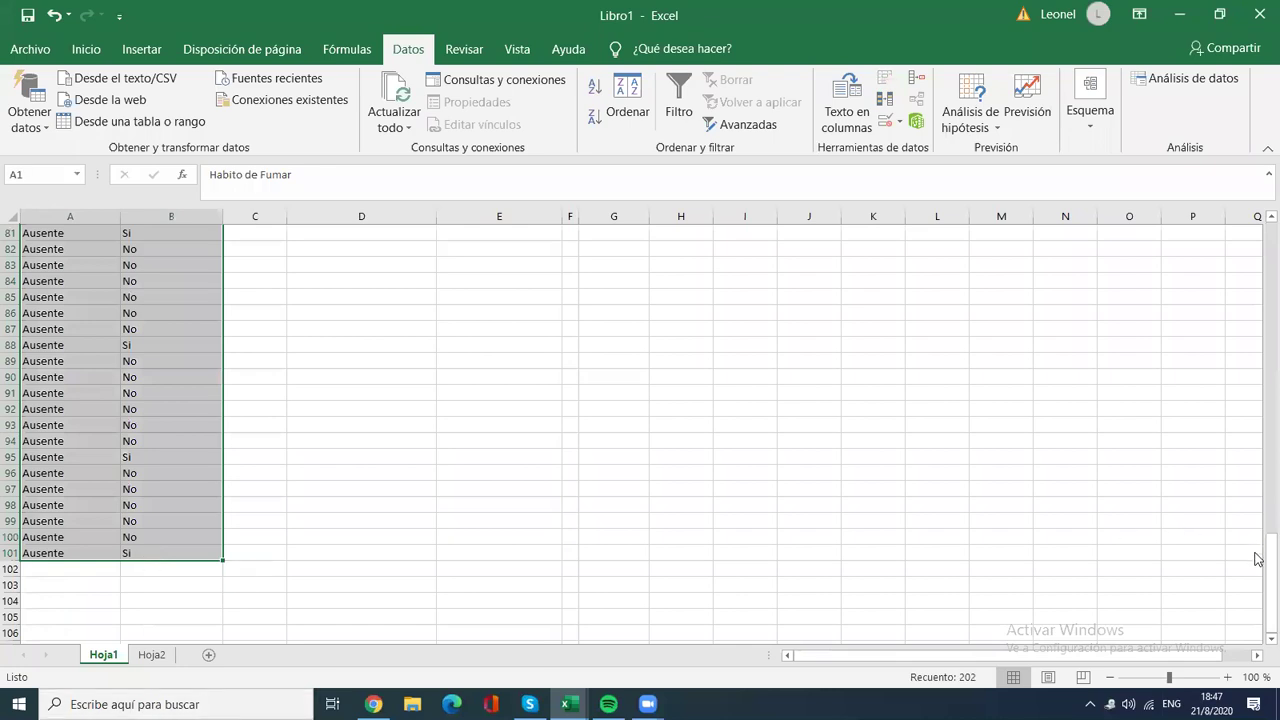
drag(1257, 574, 1258, 235)
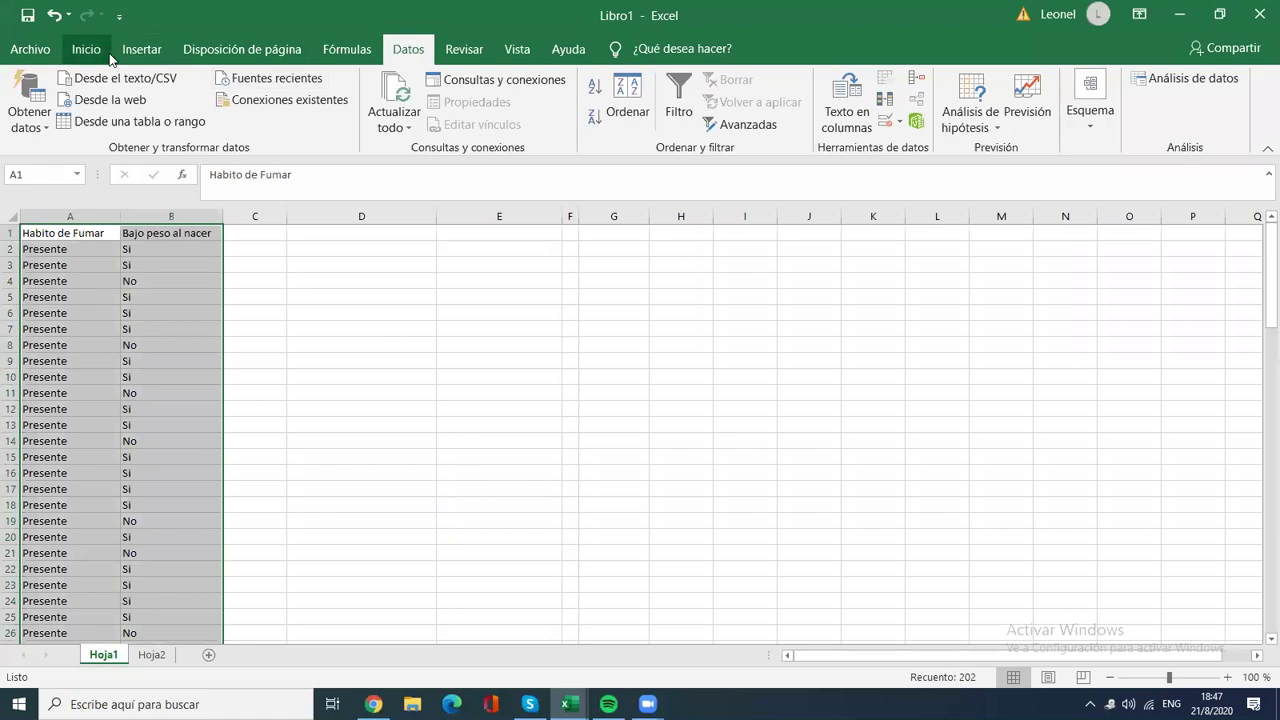
click(140, 49)
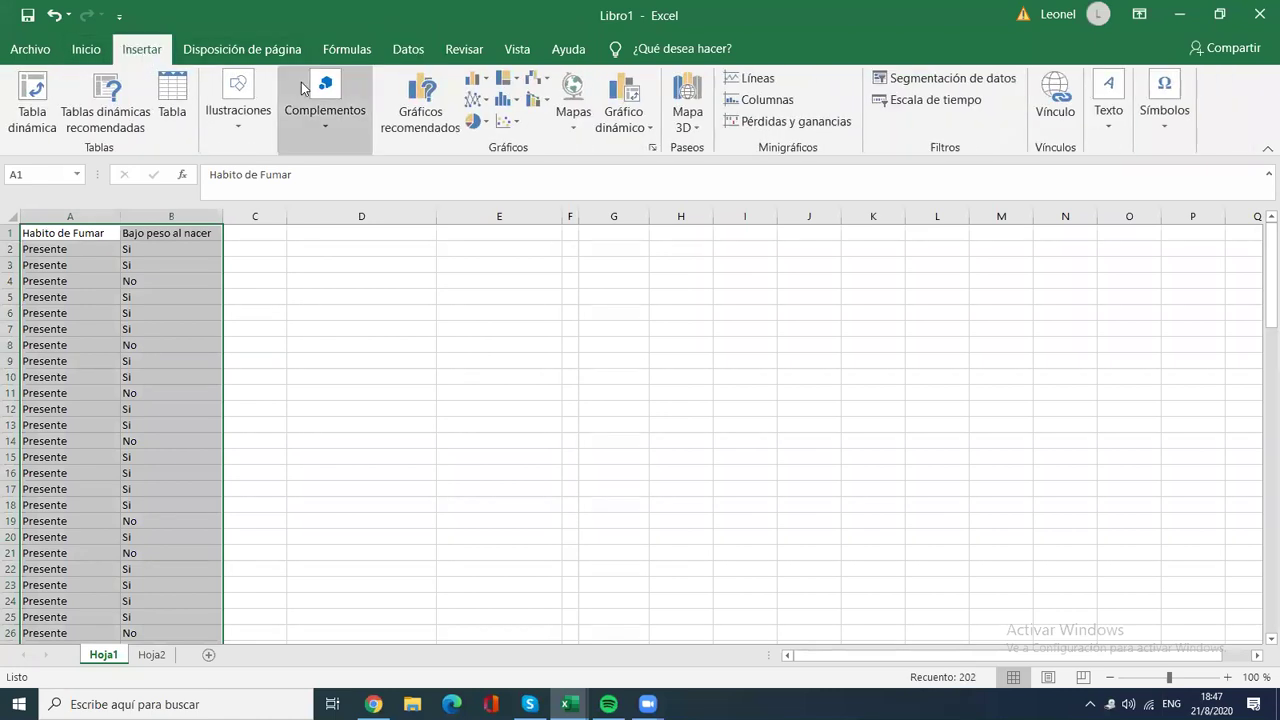
click(651, 132)
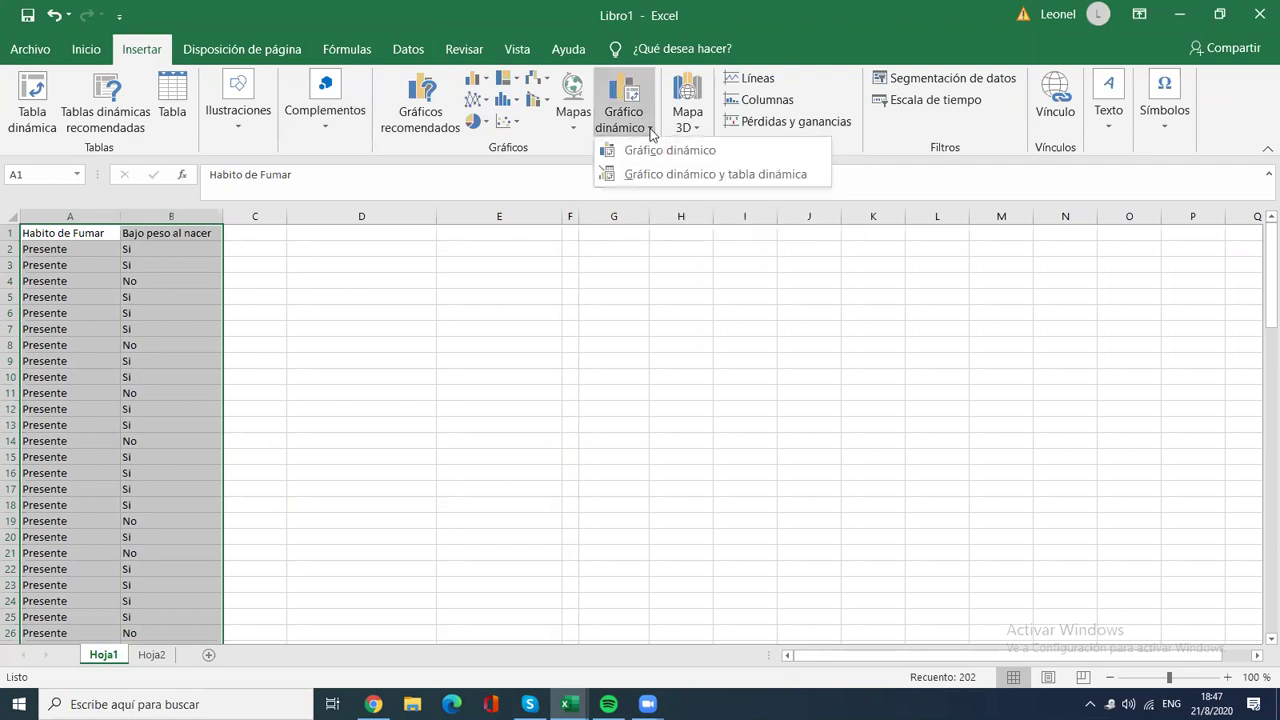
click(660, 175)
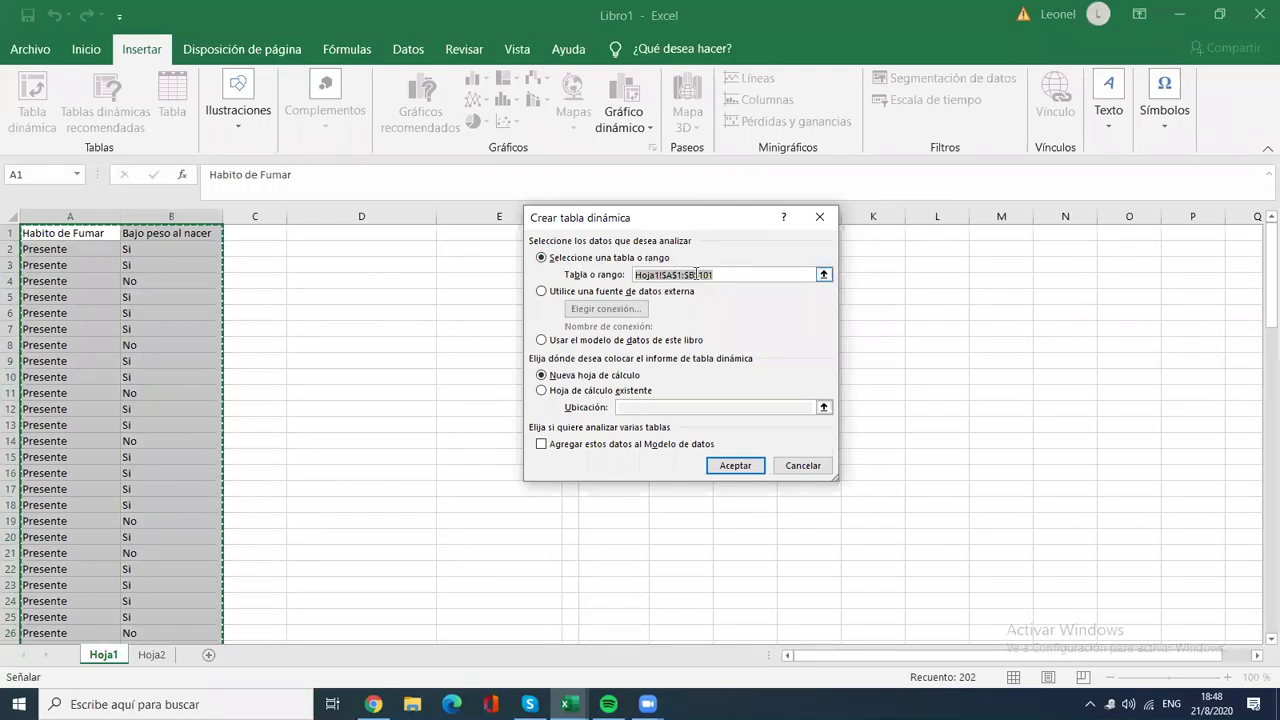
click(549, 392)
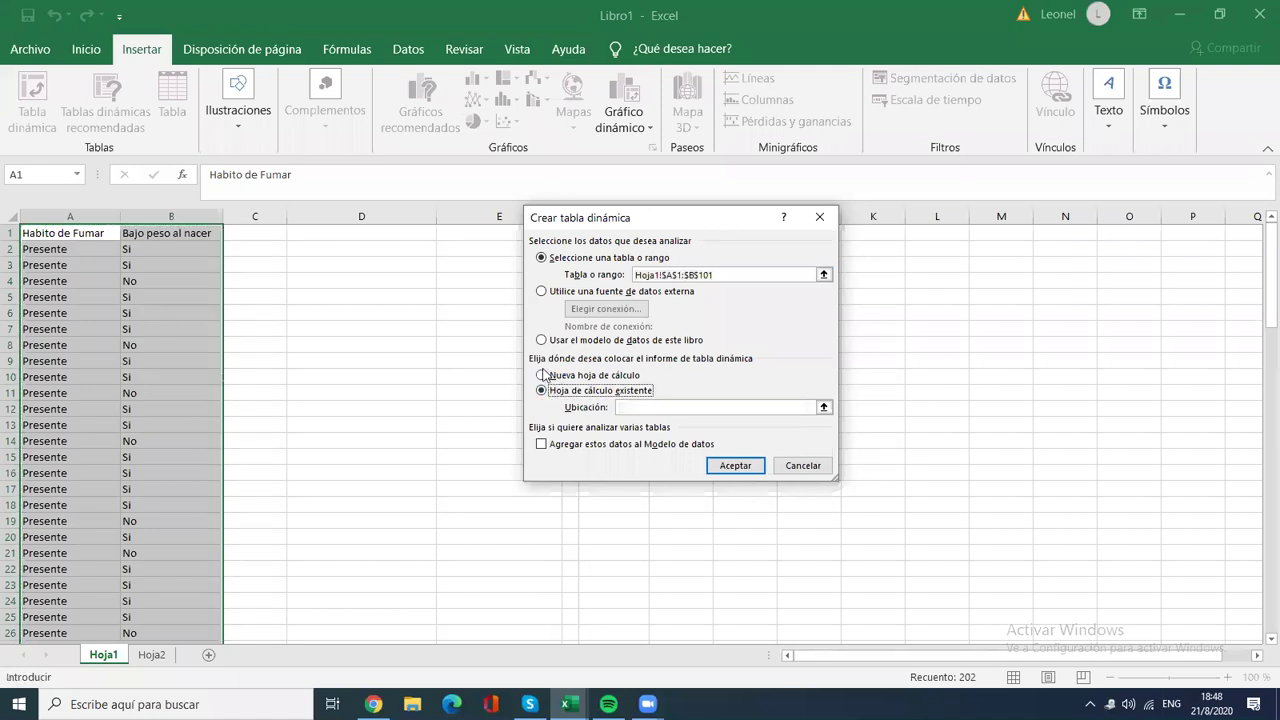
click(632, 406)
click(361, 234)
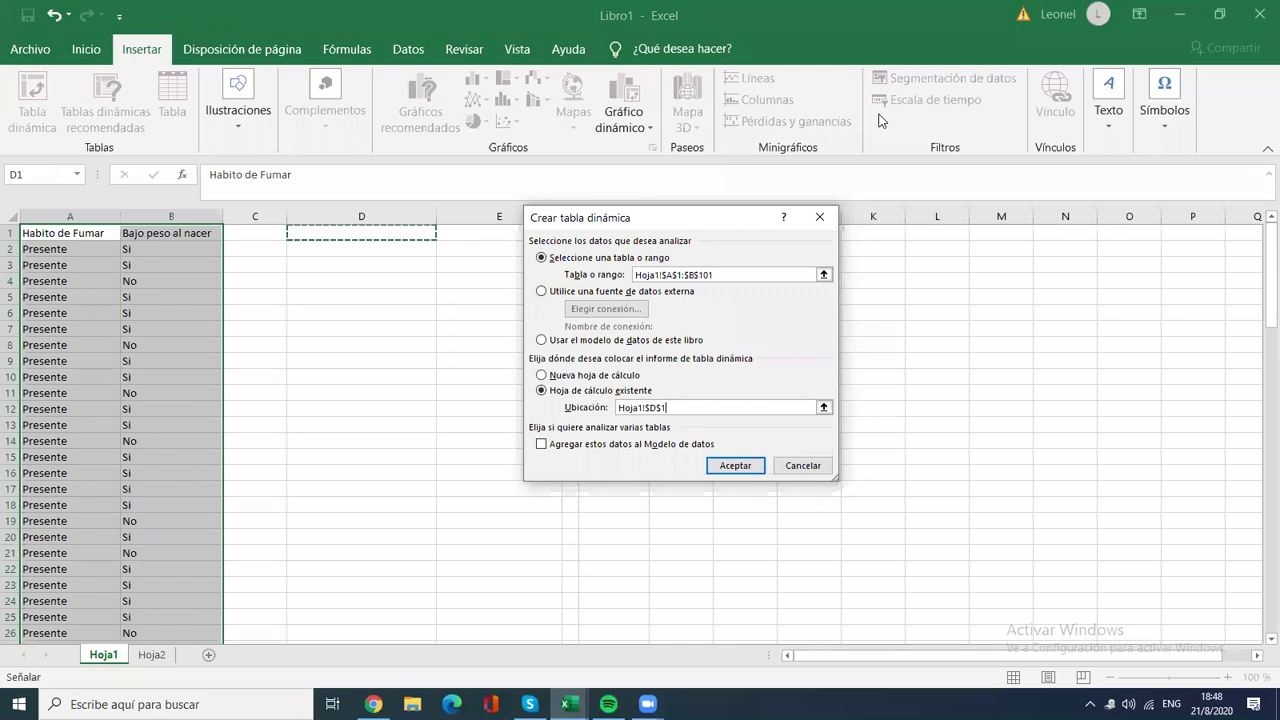
click(734, 466)
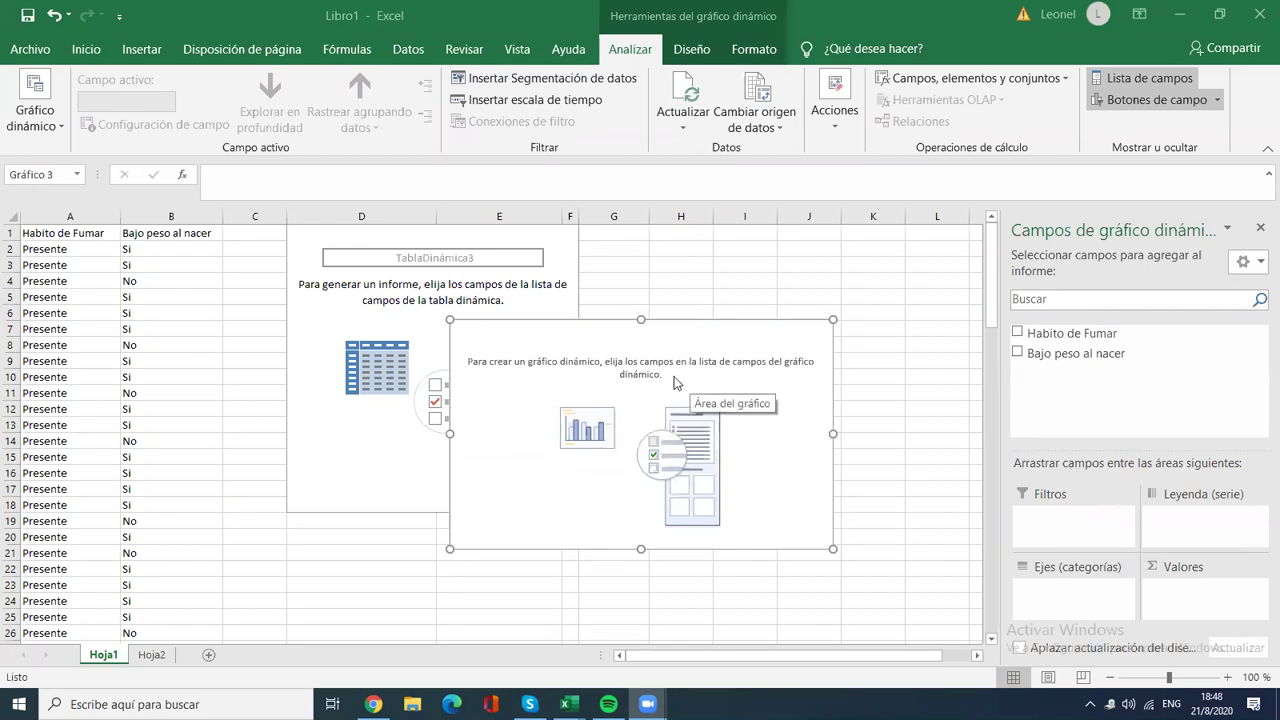
Step: Delete the empty pivot chart, keeping only the pivot table at D1
click(723, 362)
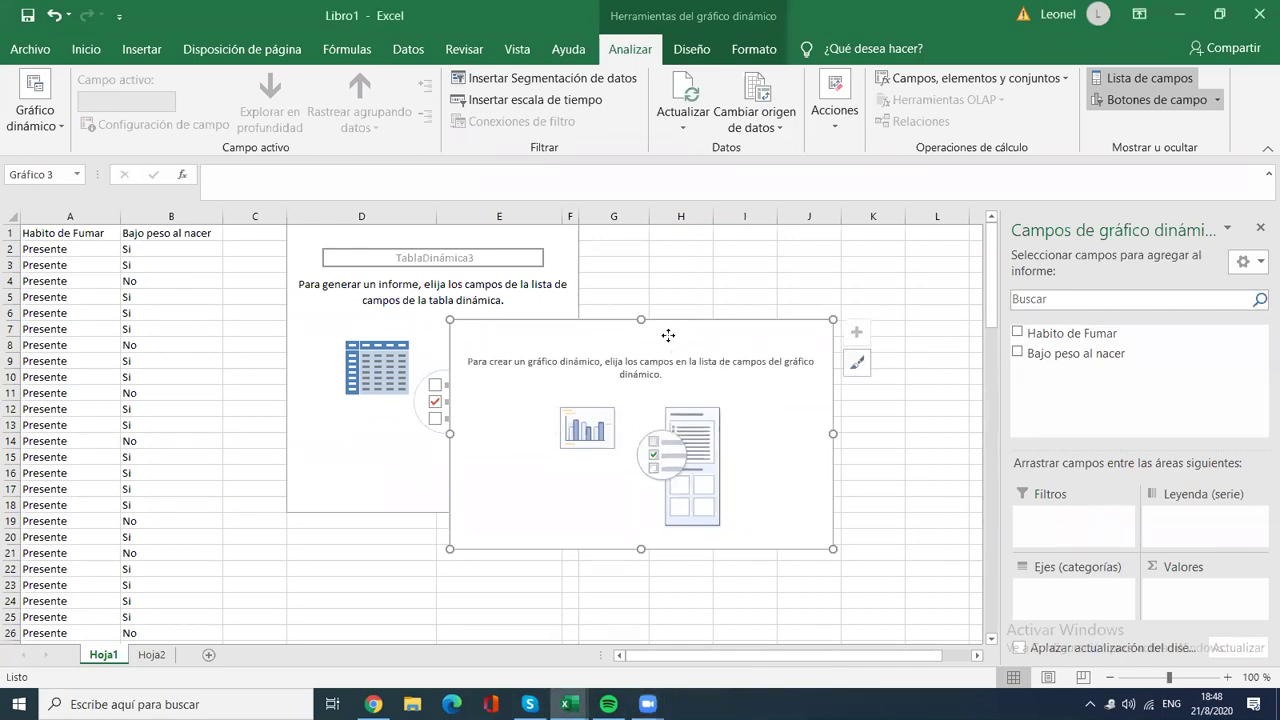
drag(675, 341, 745, 330)
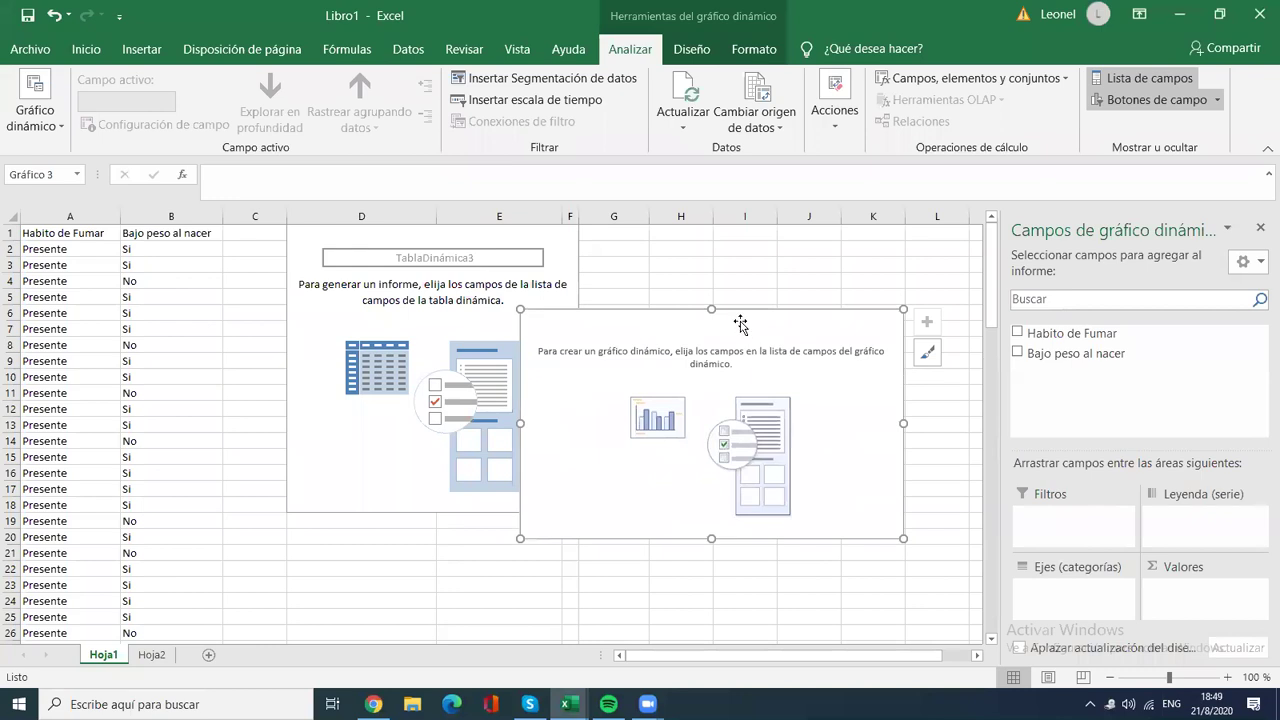
key(Delete)
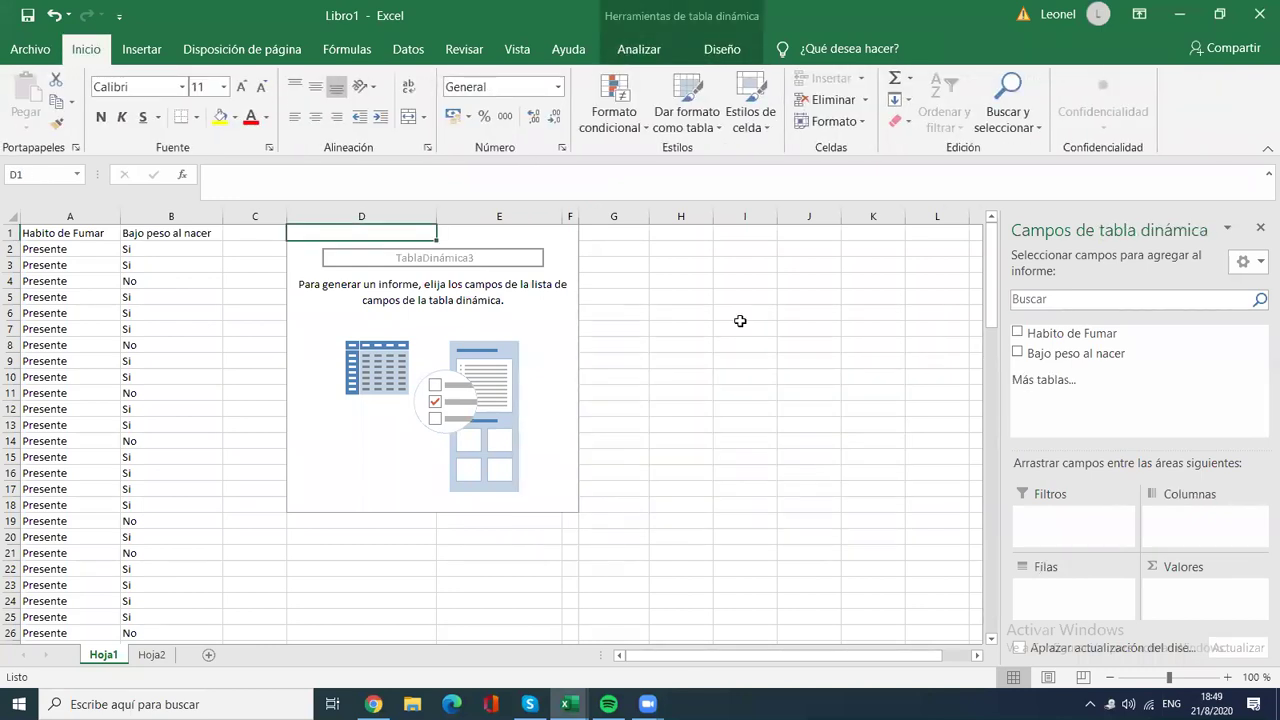
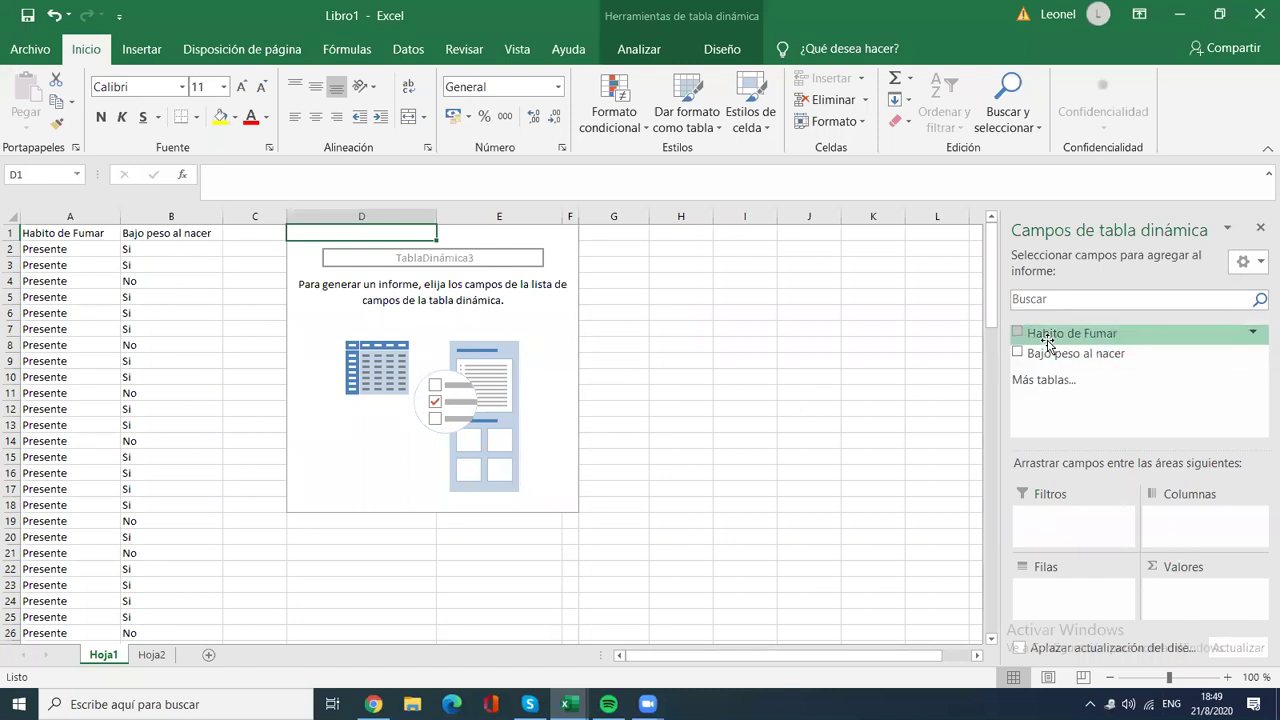
Step: Set the pivot table's rows to Habito de Fumar, its columns to Bajo peso al nacer, and its values to the count of Bajo peso al nacer
drag(1047, 340, 1054, 595)
drag(1078, 353, 1188, 527)
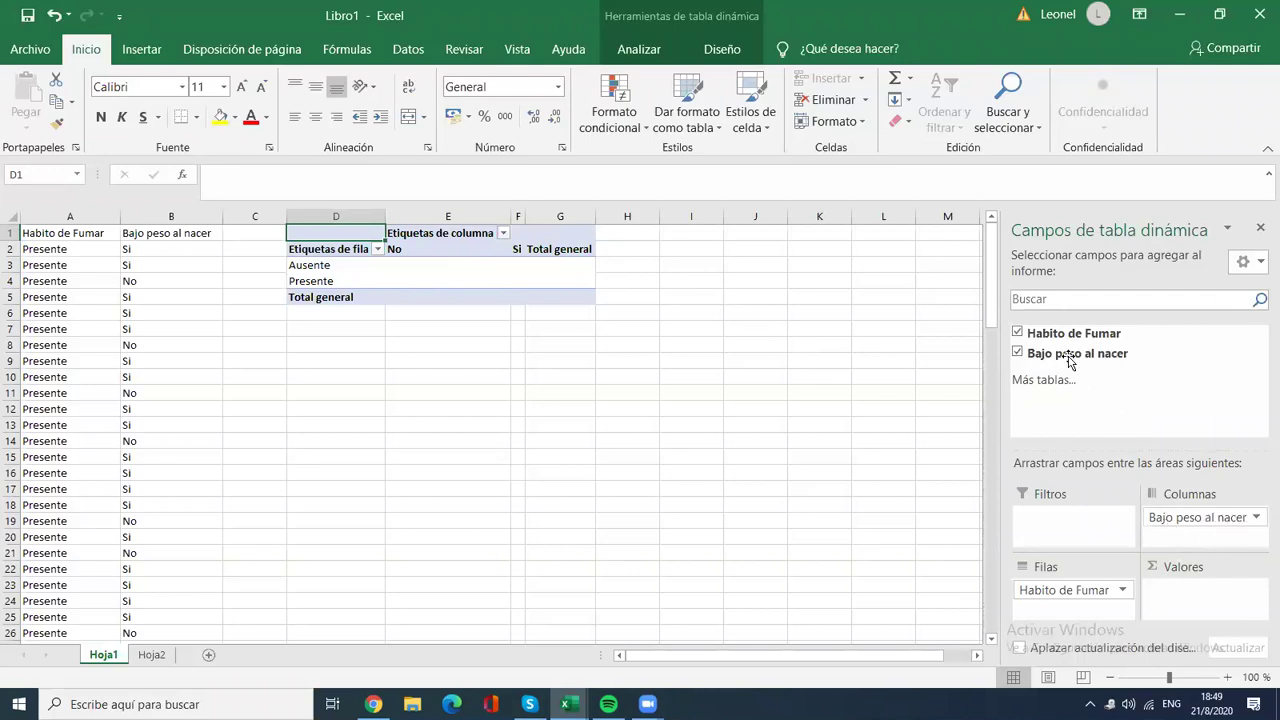
drag(1066, 358, 1195, 593)
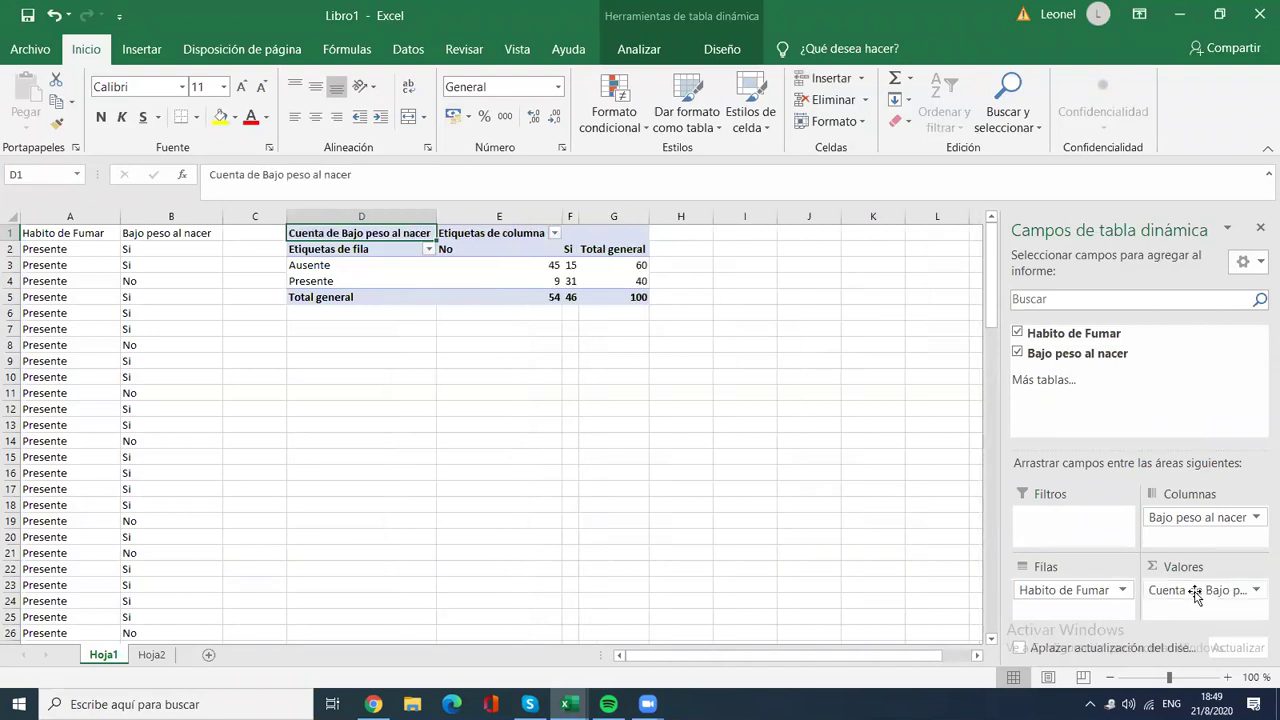
click(1152, 500)
click(1052, 370)
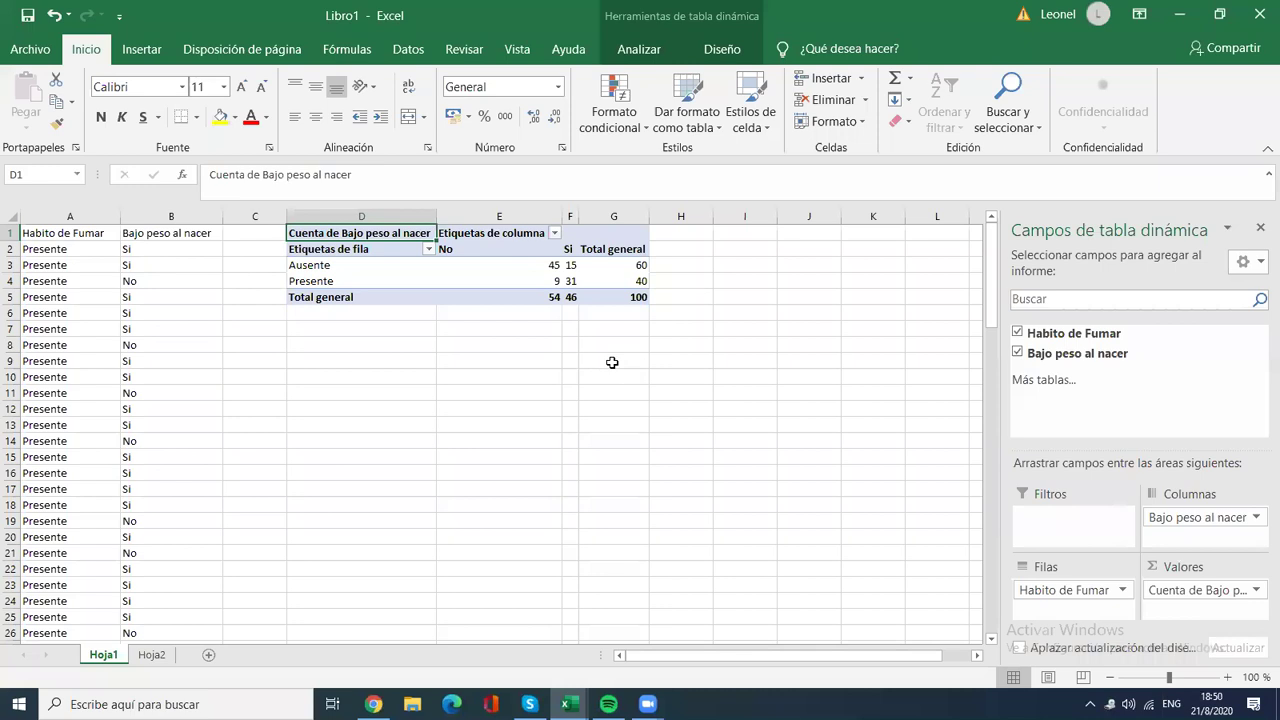
Step: Examine the pivot table's counts of low birth weight by smoking habit in D1:G5
click(537, 348)
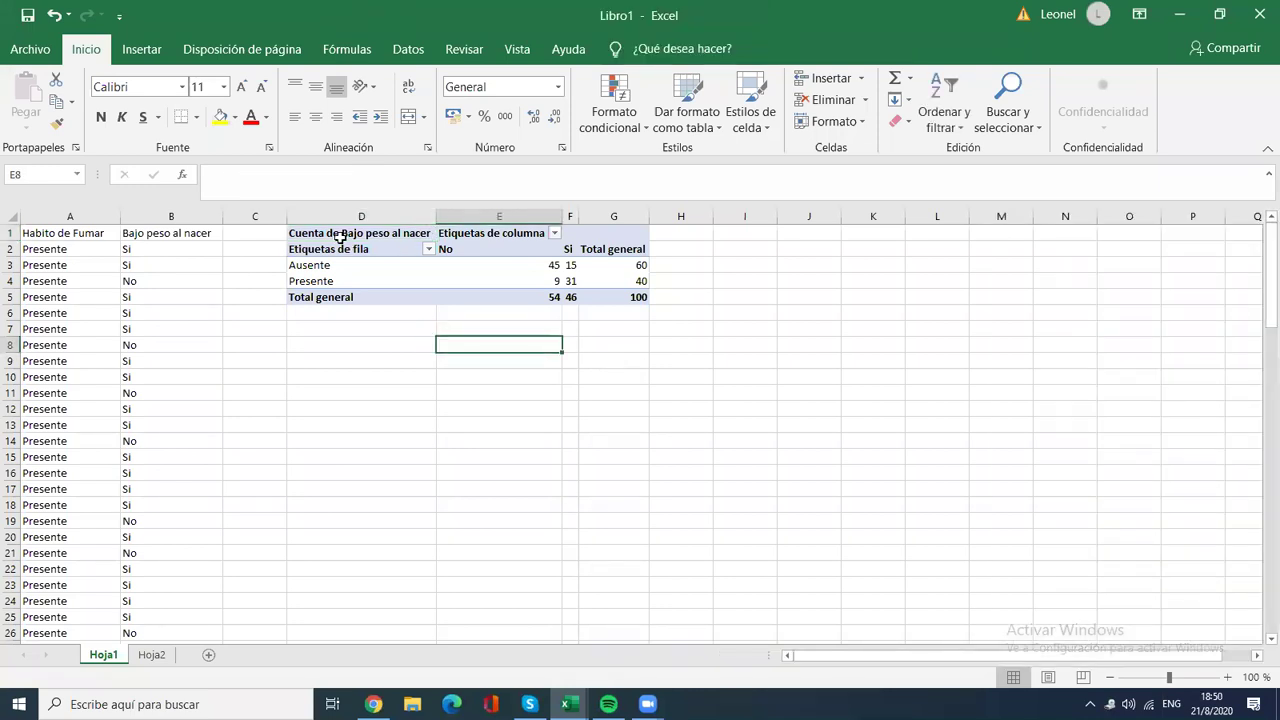
click(341, 235)
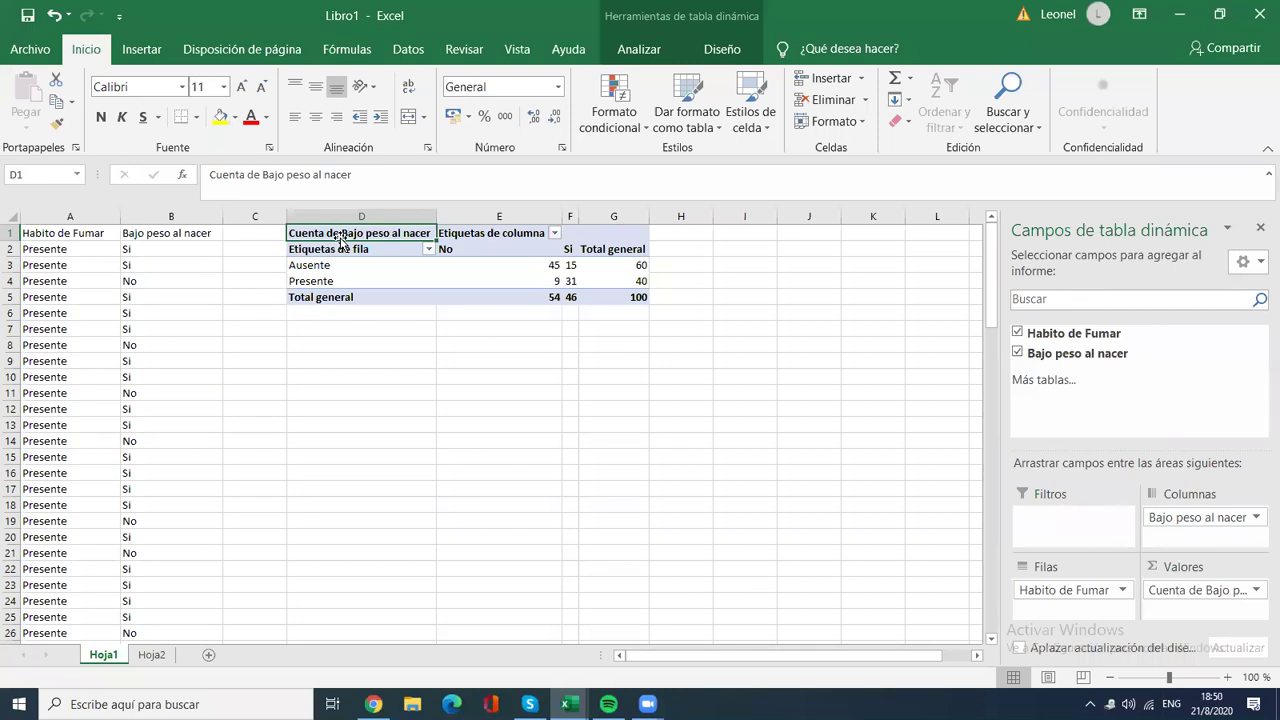
mouse_move(540, 265)
drag(500, 266, 551, 277)
click(522, 263)
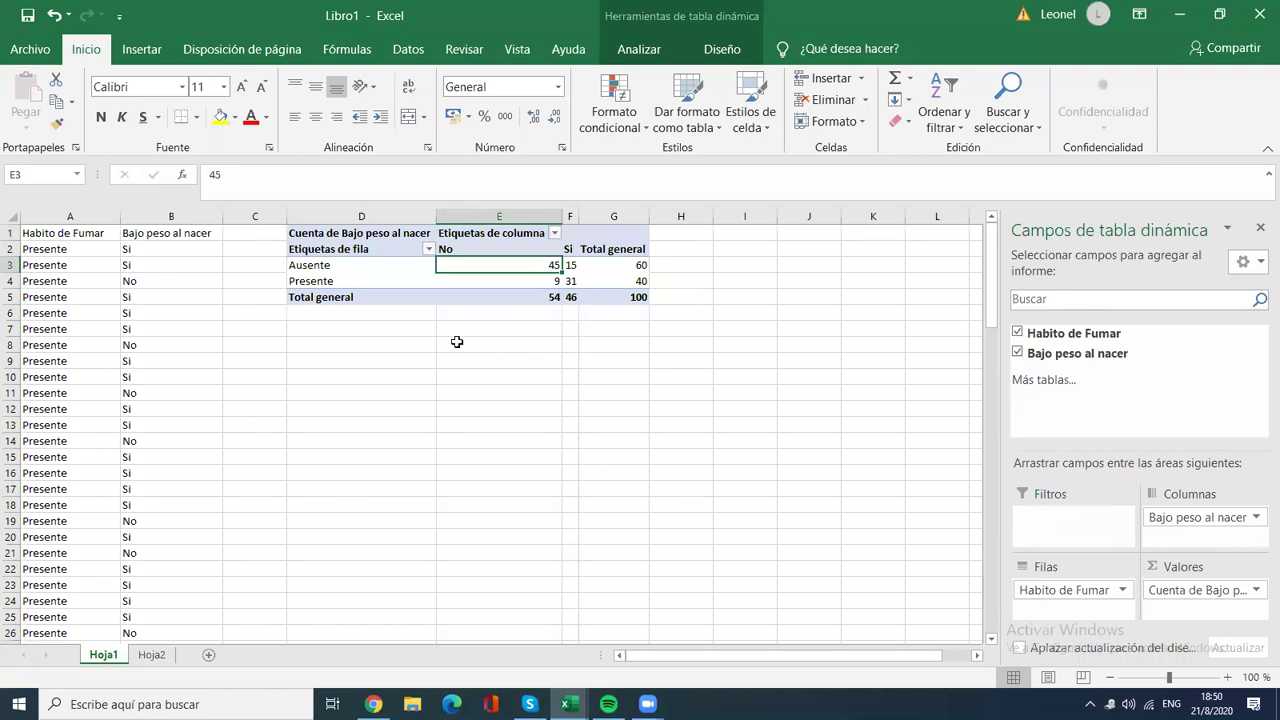
click(319, 227)
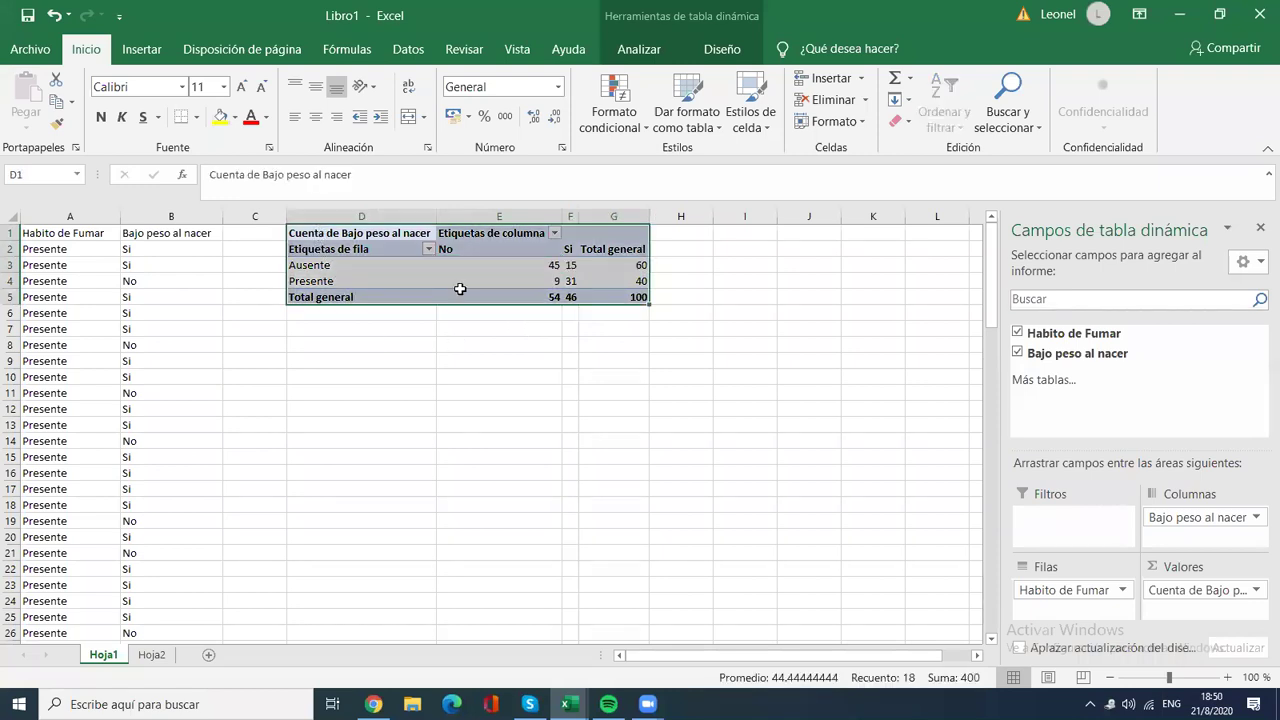
Step: Enter the heading DATOS OBSERVADOS in cell I1 and make it bold
click(739, 233)
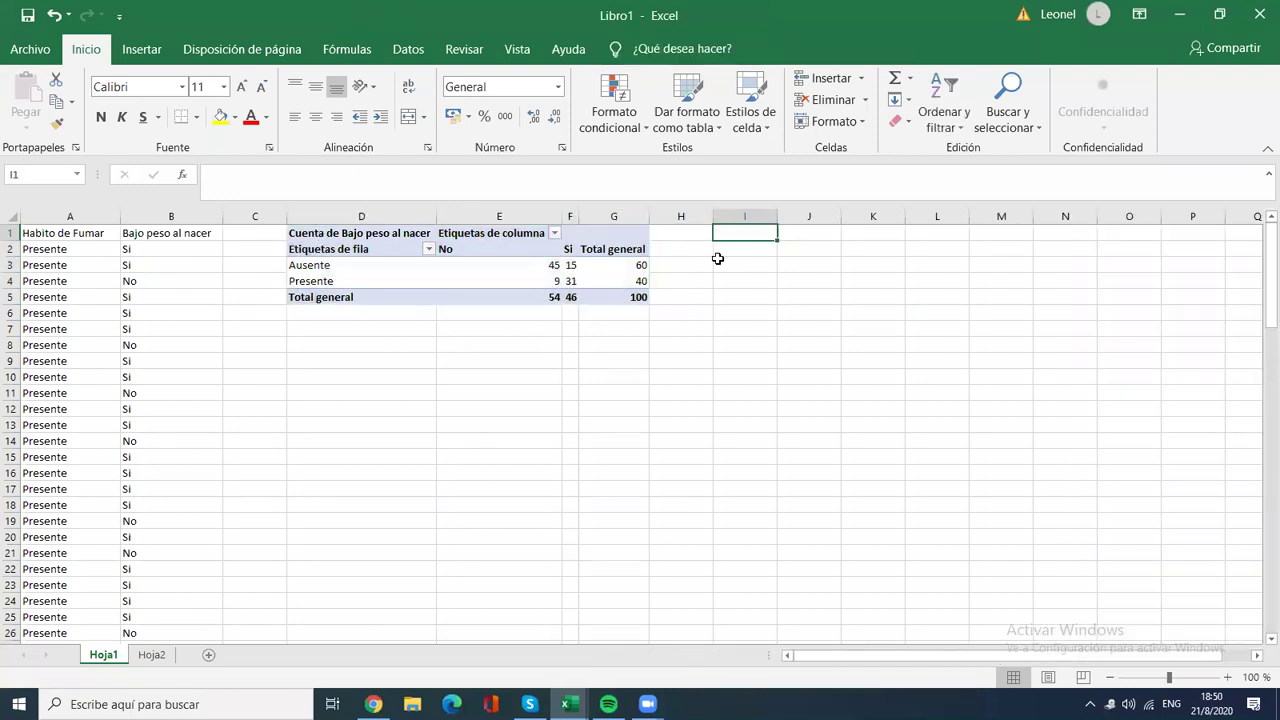
text(DATOS OBSERVAD)
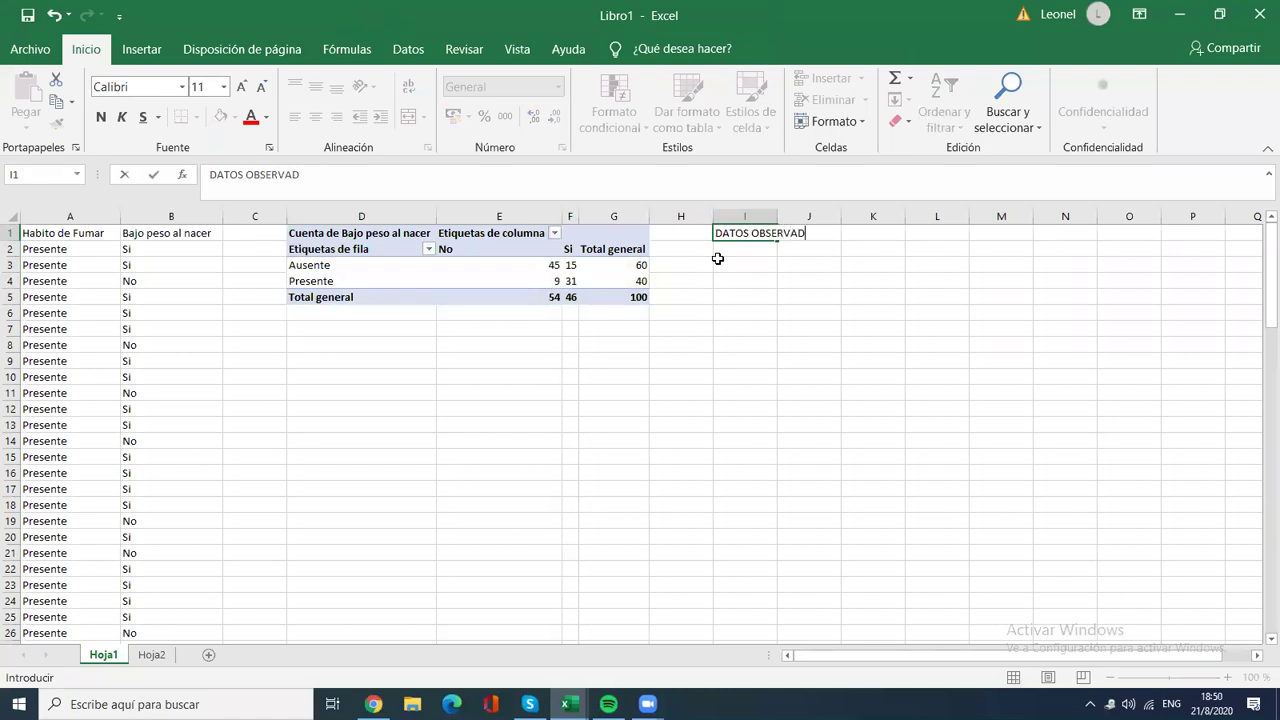
text(OS)
key(Return)
click(734, 236)
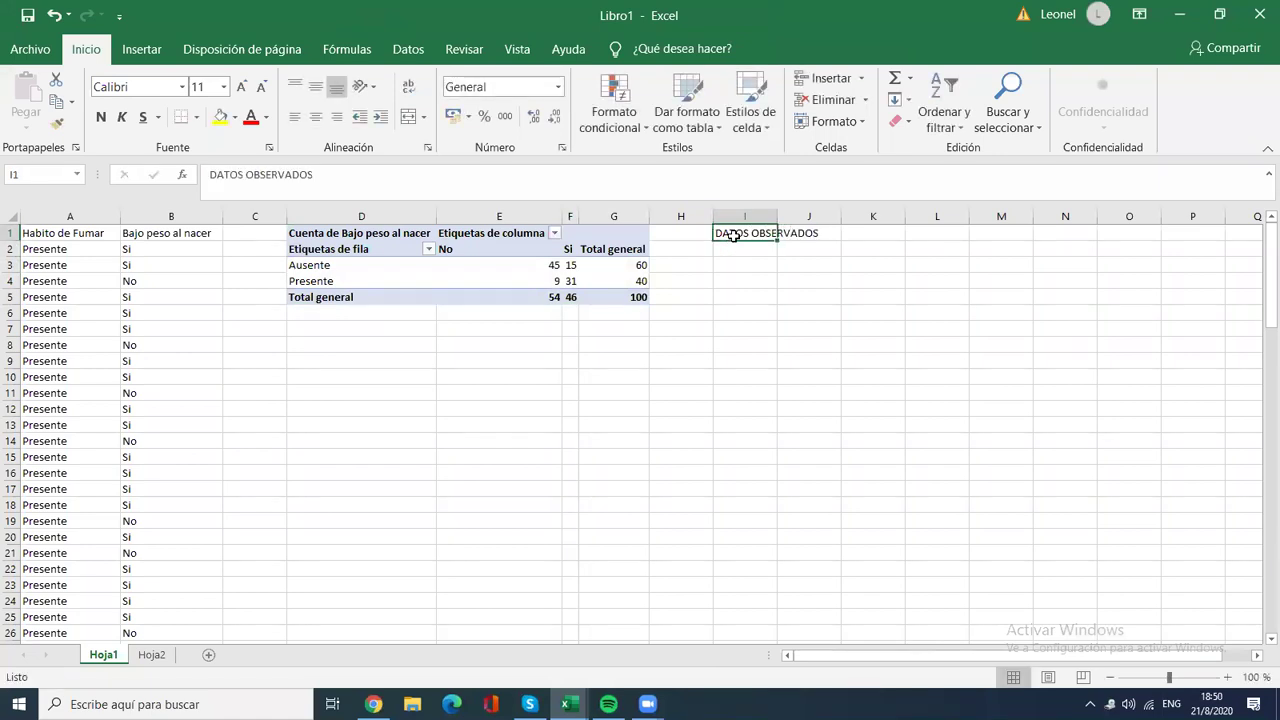
click(101, 117)
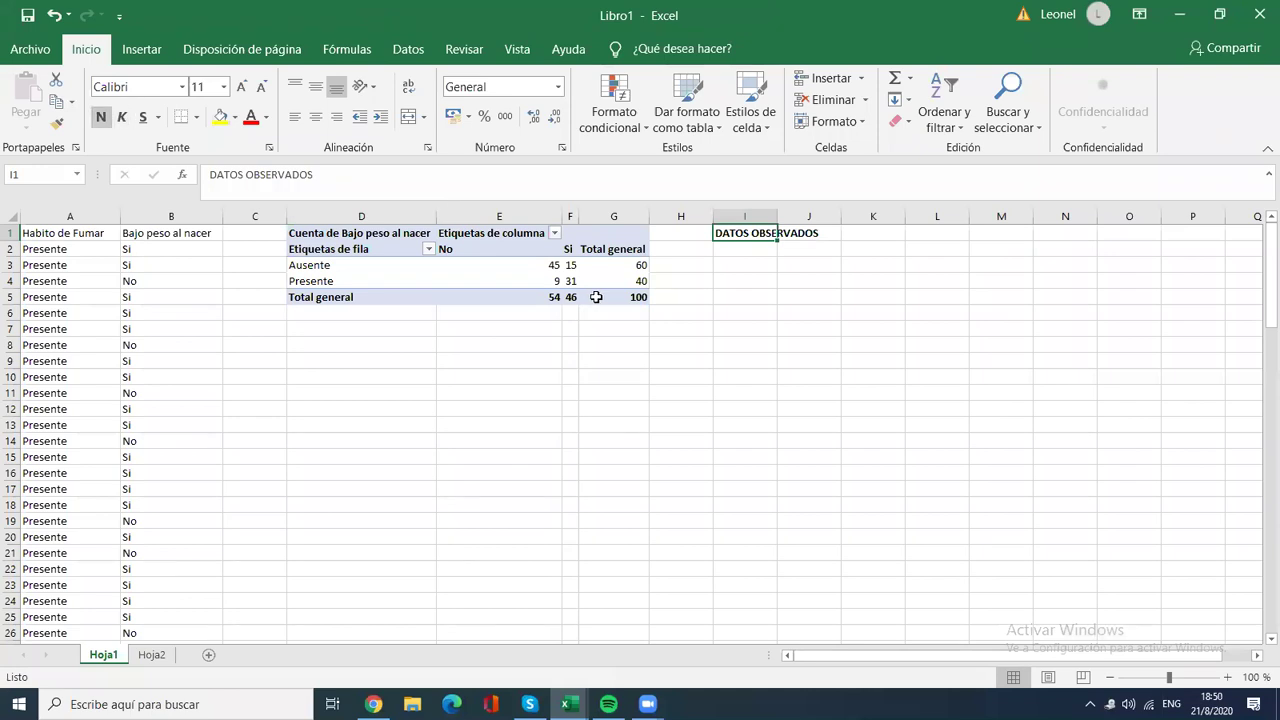
Step: Enter the heading DATOS ESPERADOS in bold in cell I7 and move it down to I8
click(656, 326)
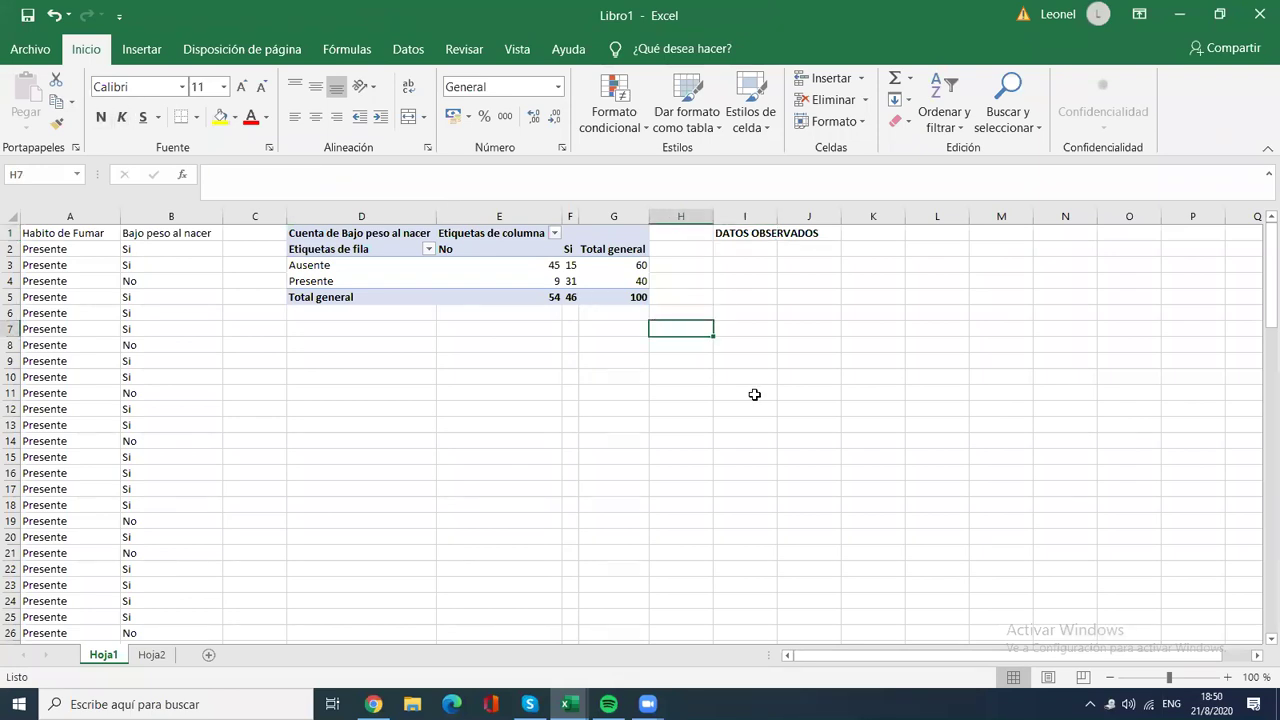
click(751, 332)
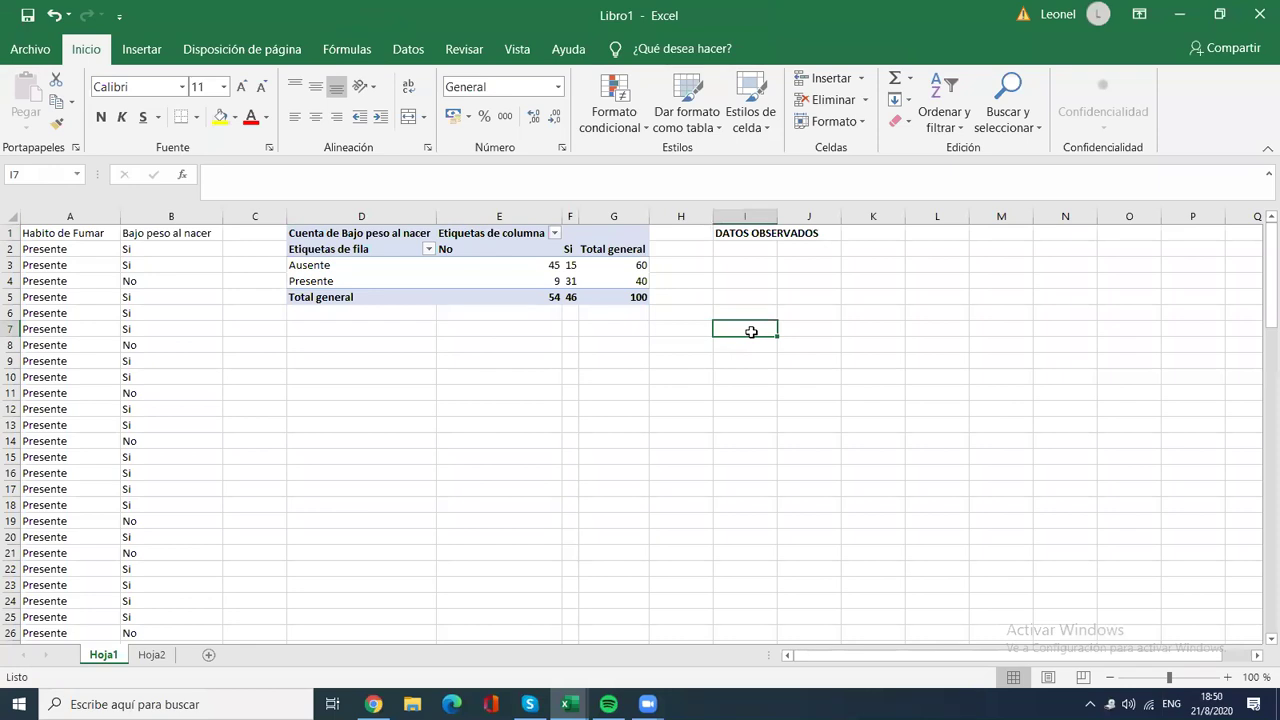
text(DATOS ESPERADOS)
key(Return)
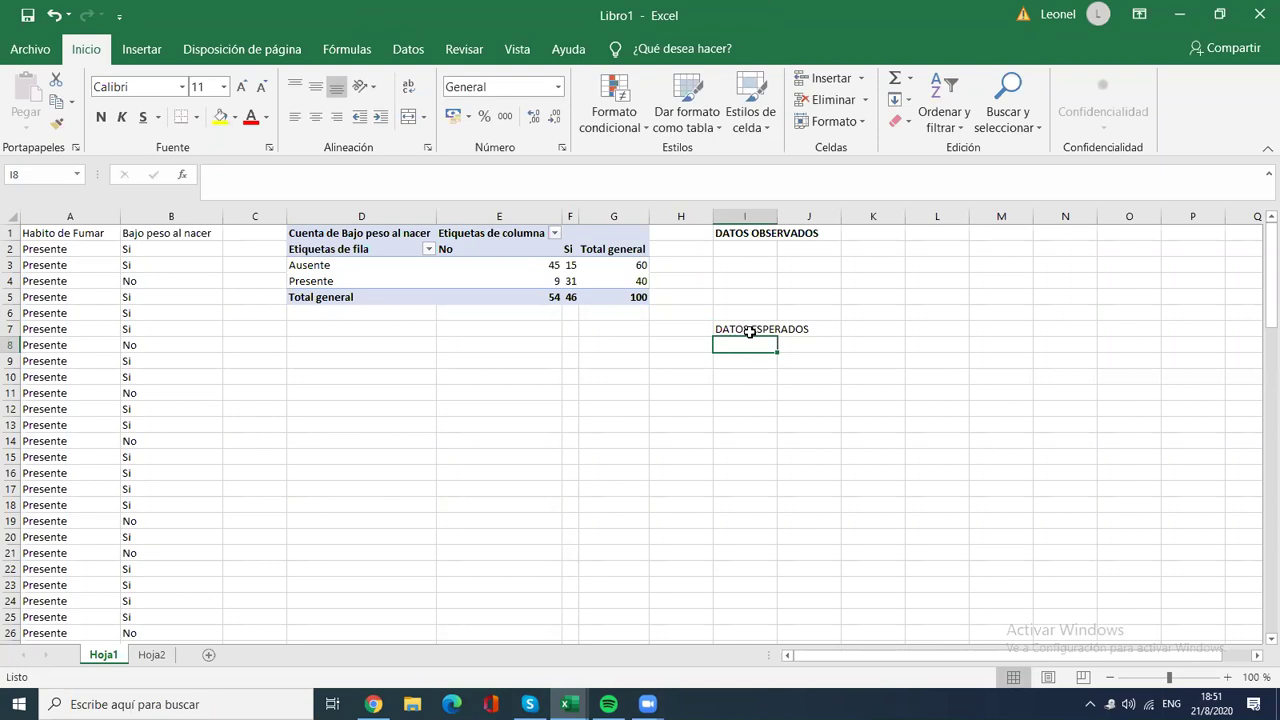
click(750, 332)
click(101, 117)
click(727, 377)
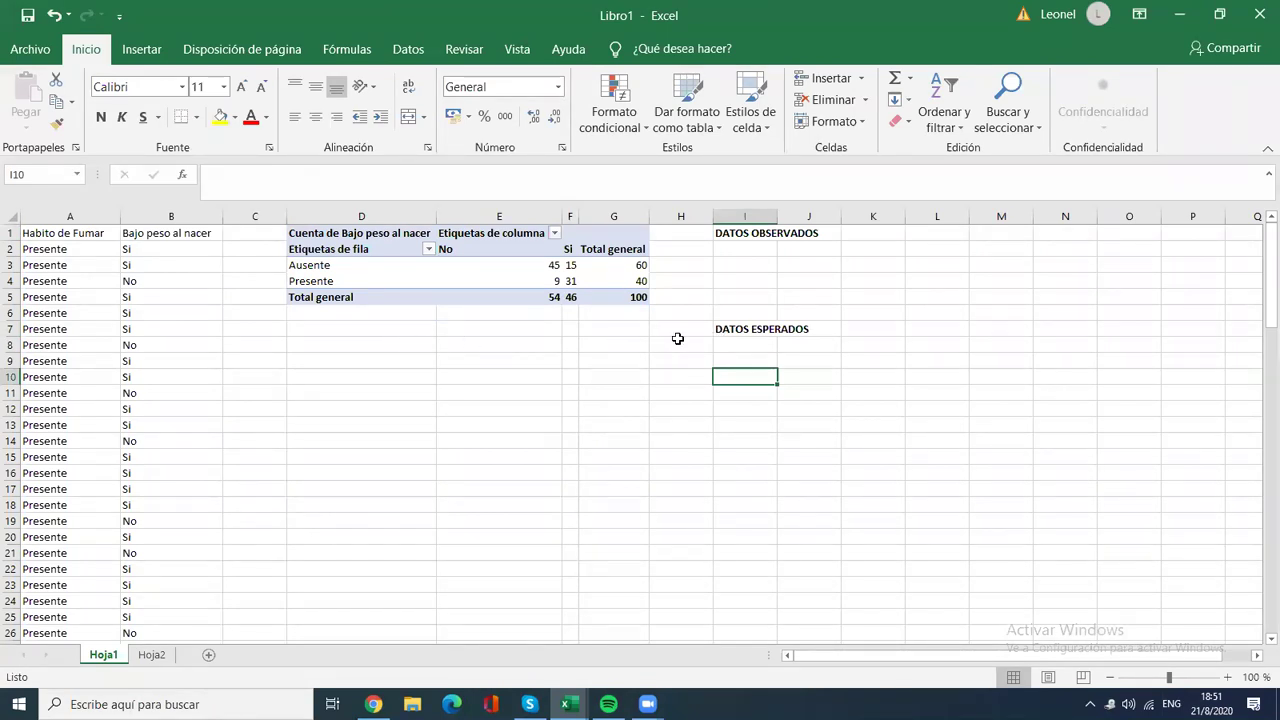
click(765, 327)
drag(723, 333, 722, 346)
click(622, 345)
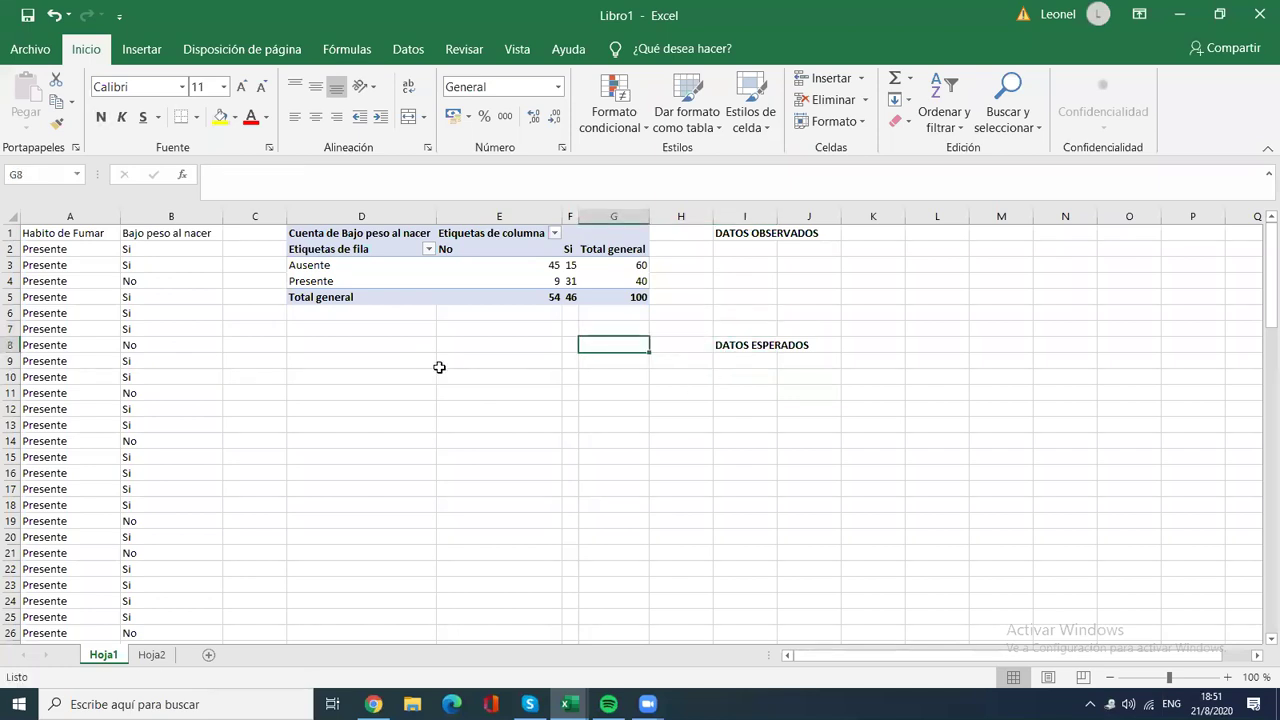
Step: Review the Habito de Fumar and Bajo peso al nacer source data in columns A and B
click(391, 361)
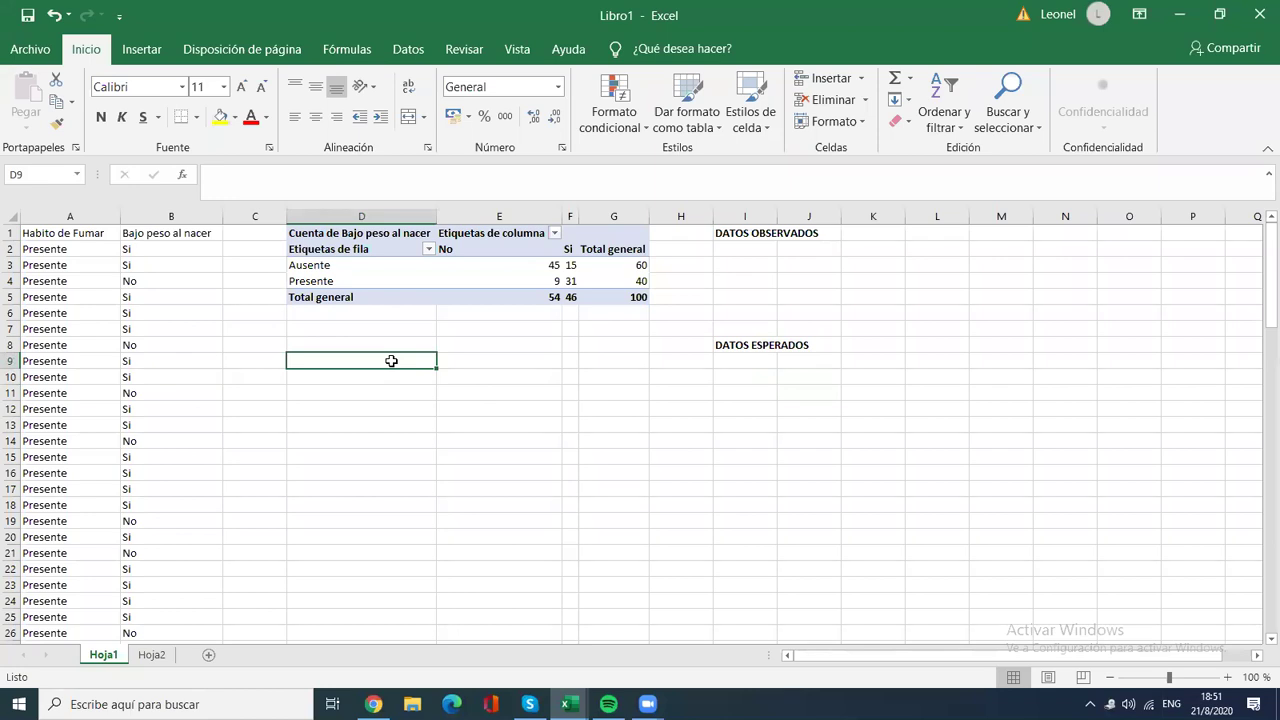
drag(80, 231, 183, 602)
click(175, 537)
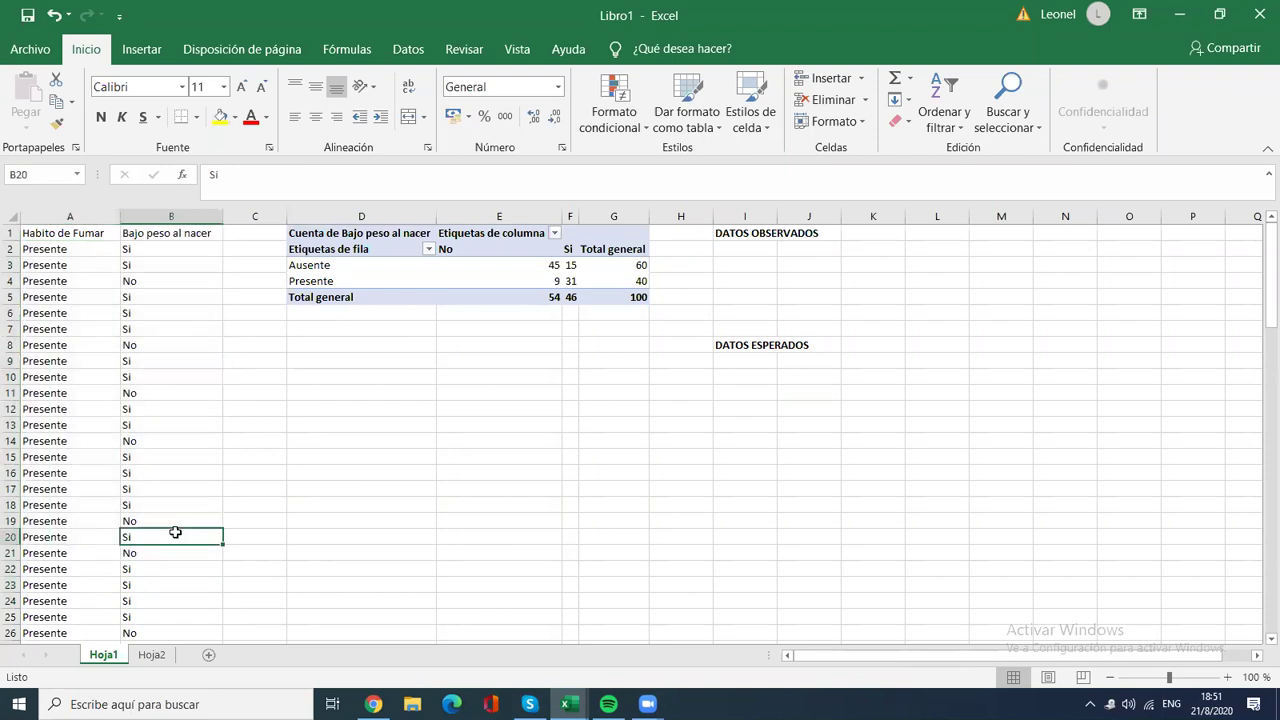
click(25, 236)
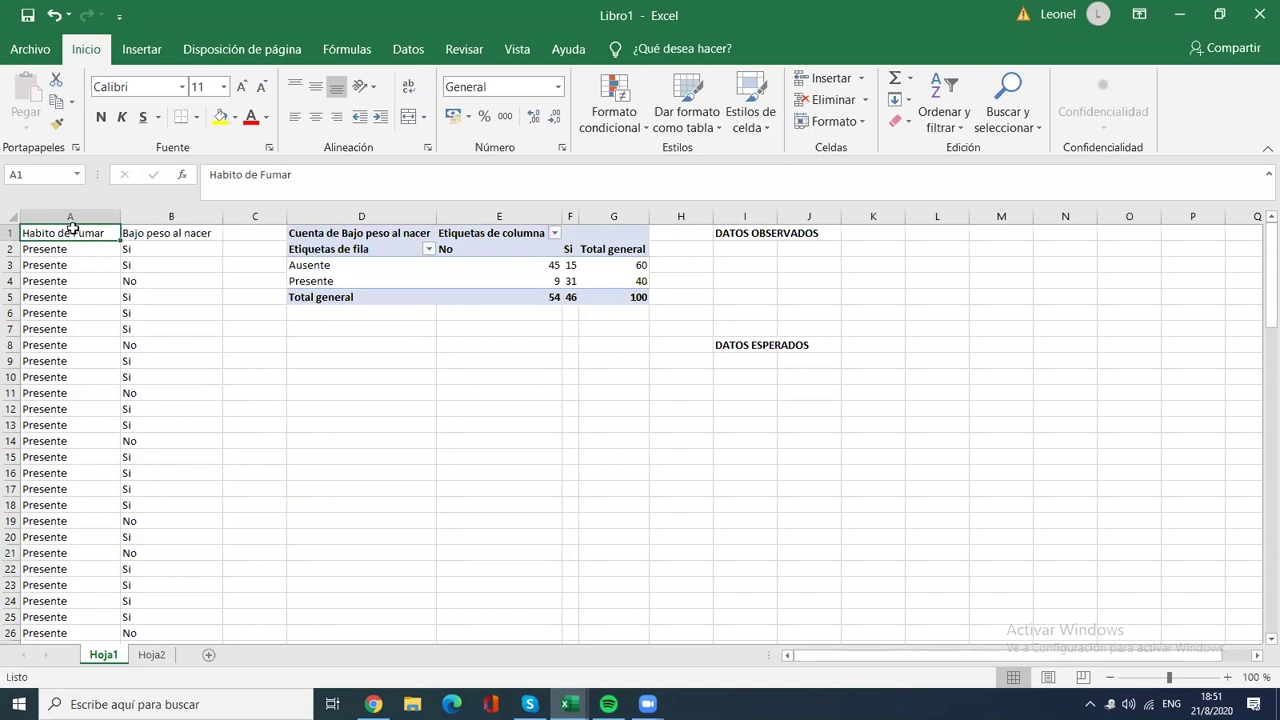
drag(82, 231, 126, 295)
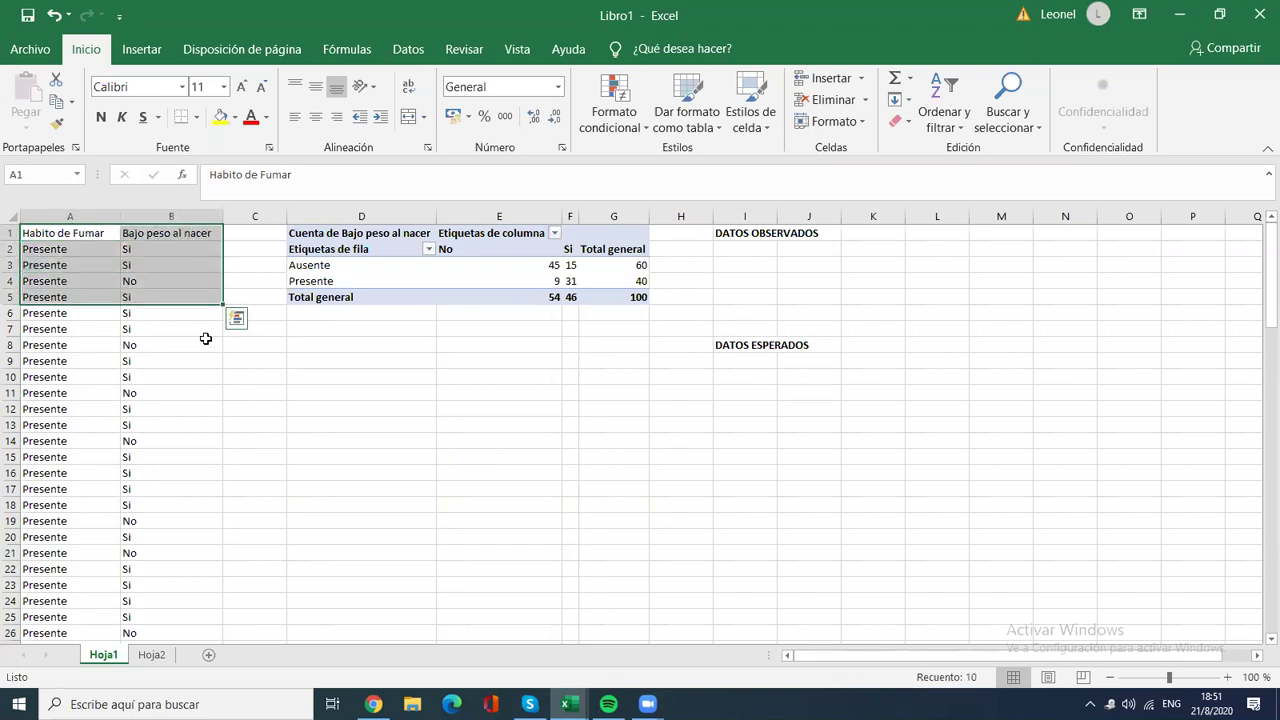
click(263, 364)
click(428, 362)
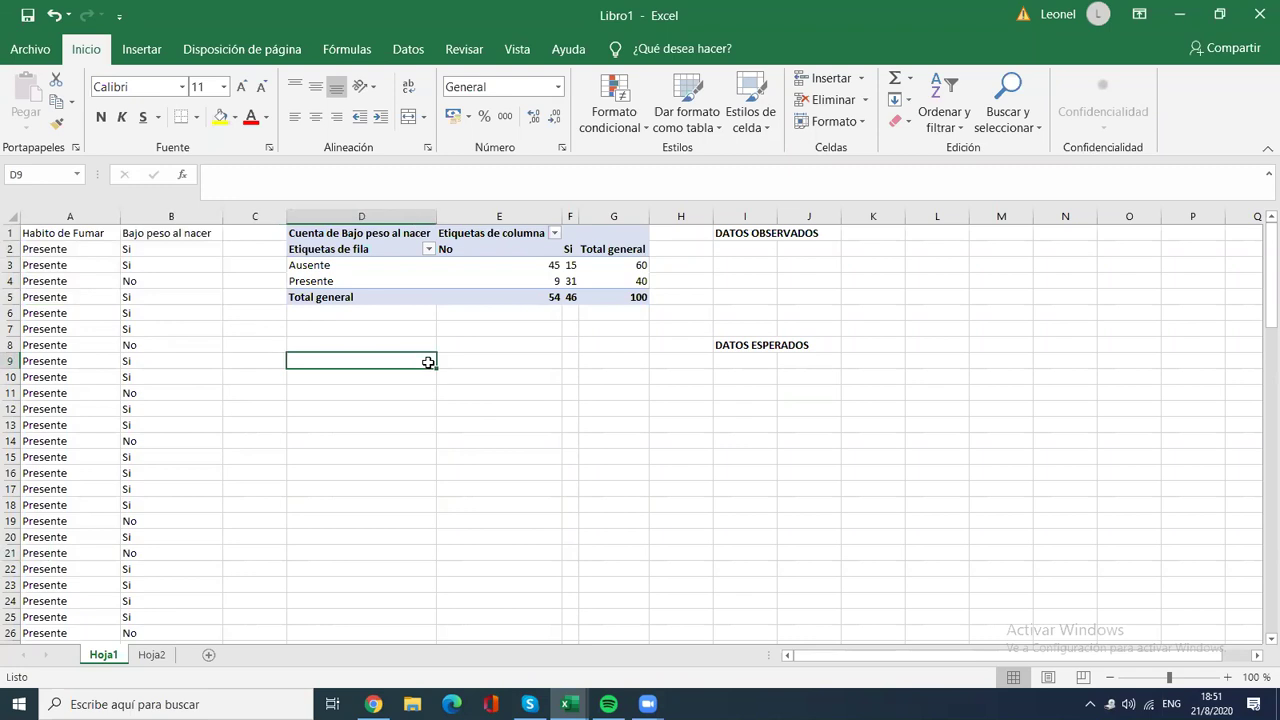
Step: Enter the row labels Ausente in cell D9 and Presente in cell D10
click(396, 343)
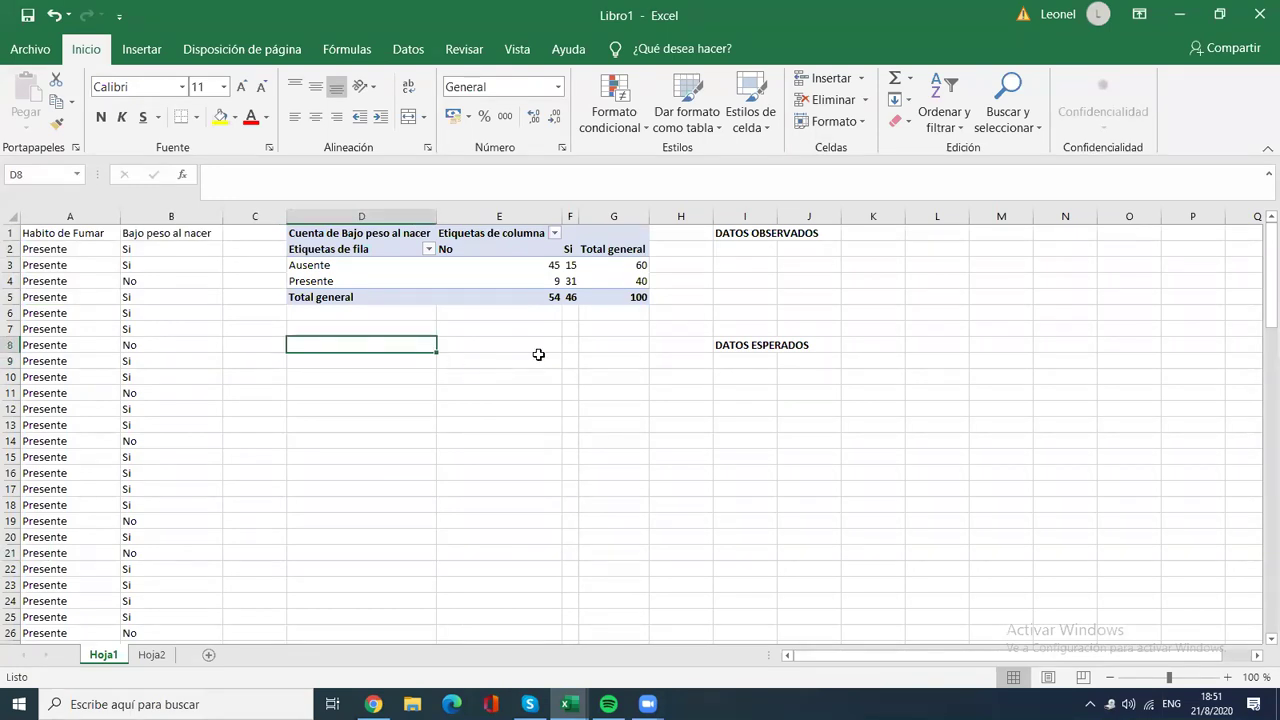
click(768, 348)
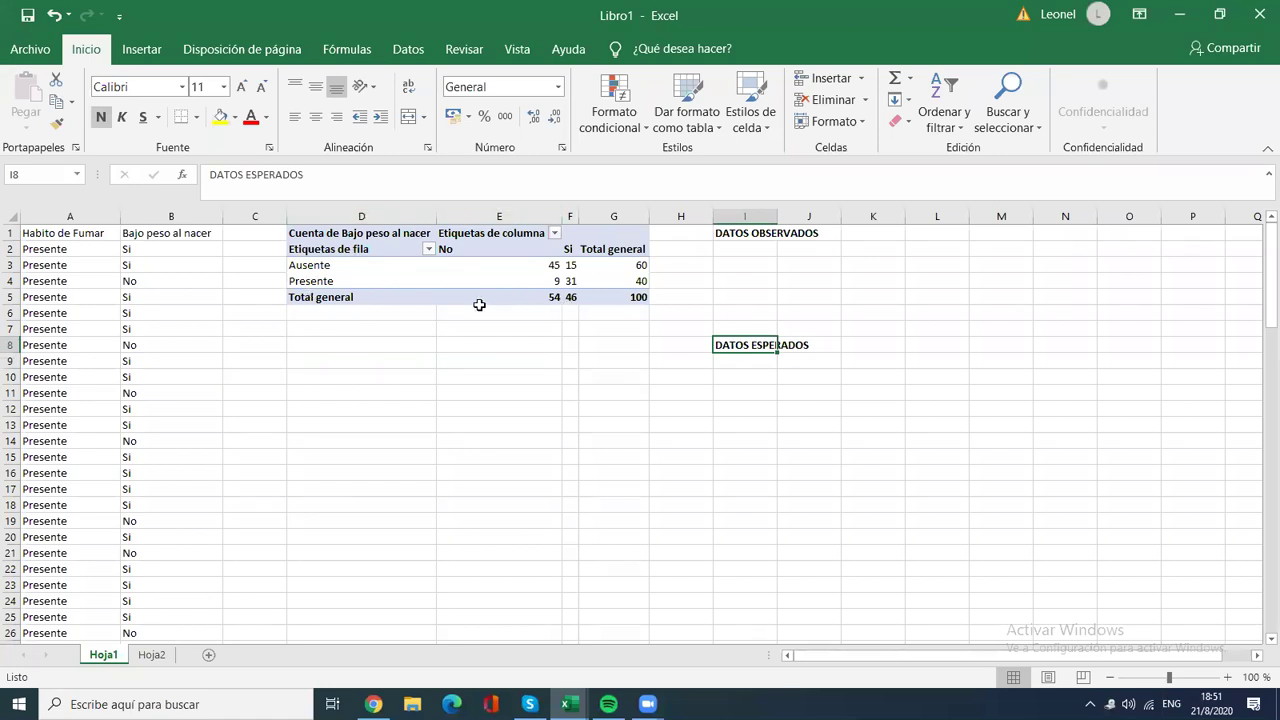
click(350, 358)
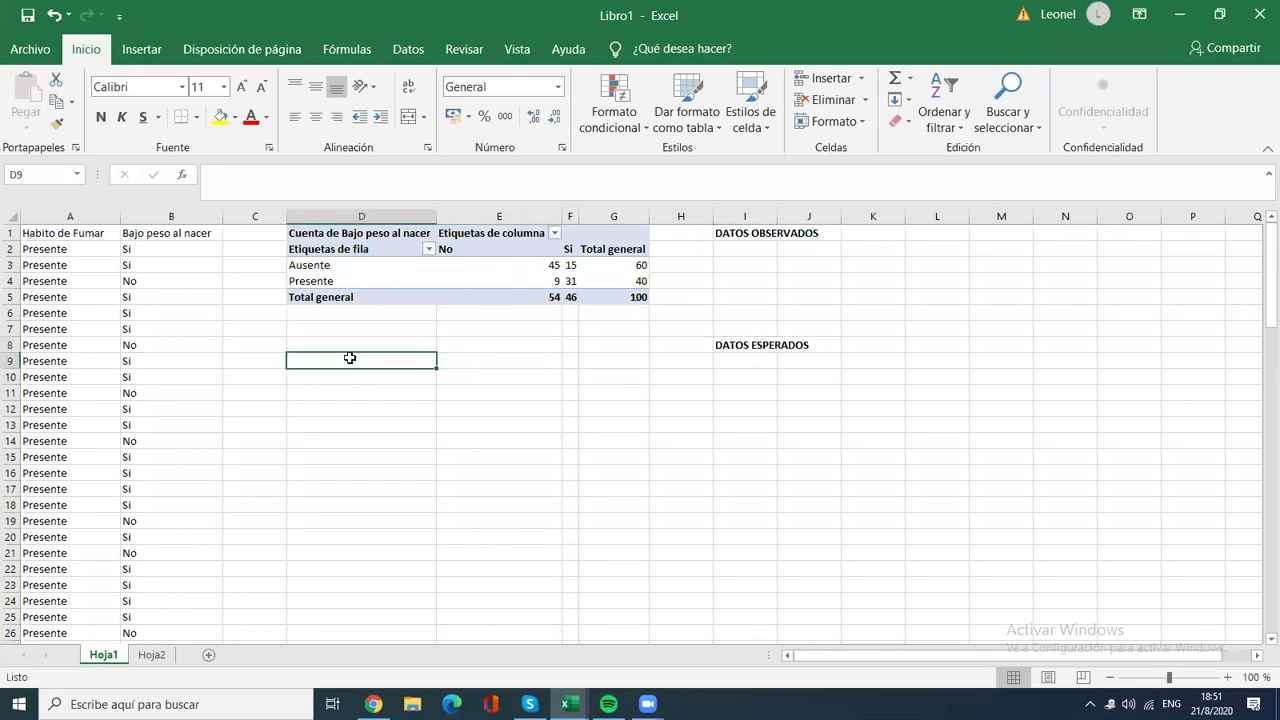
text(Ausenta)
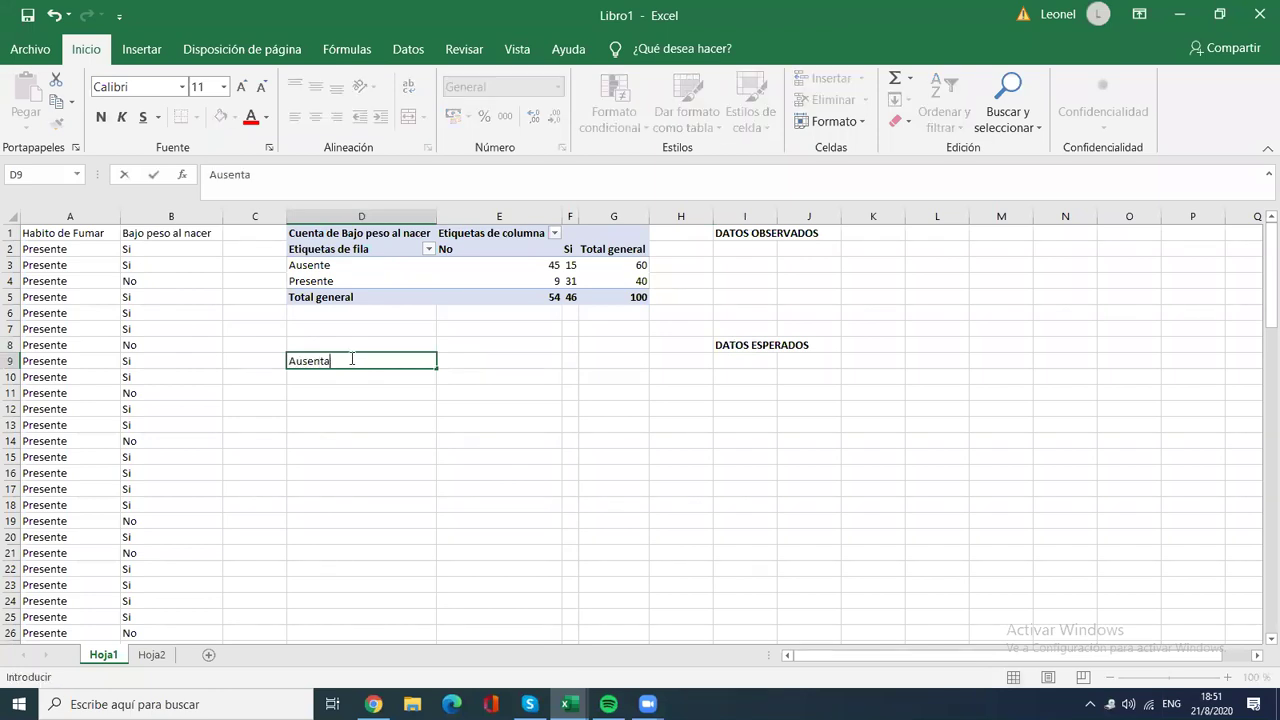
key(Return)
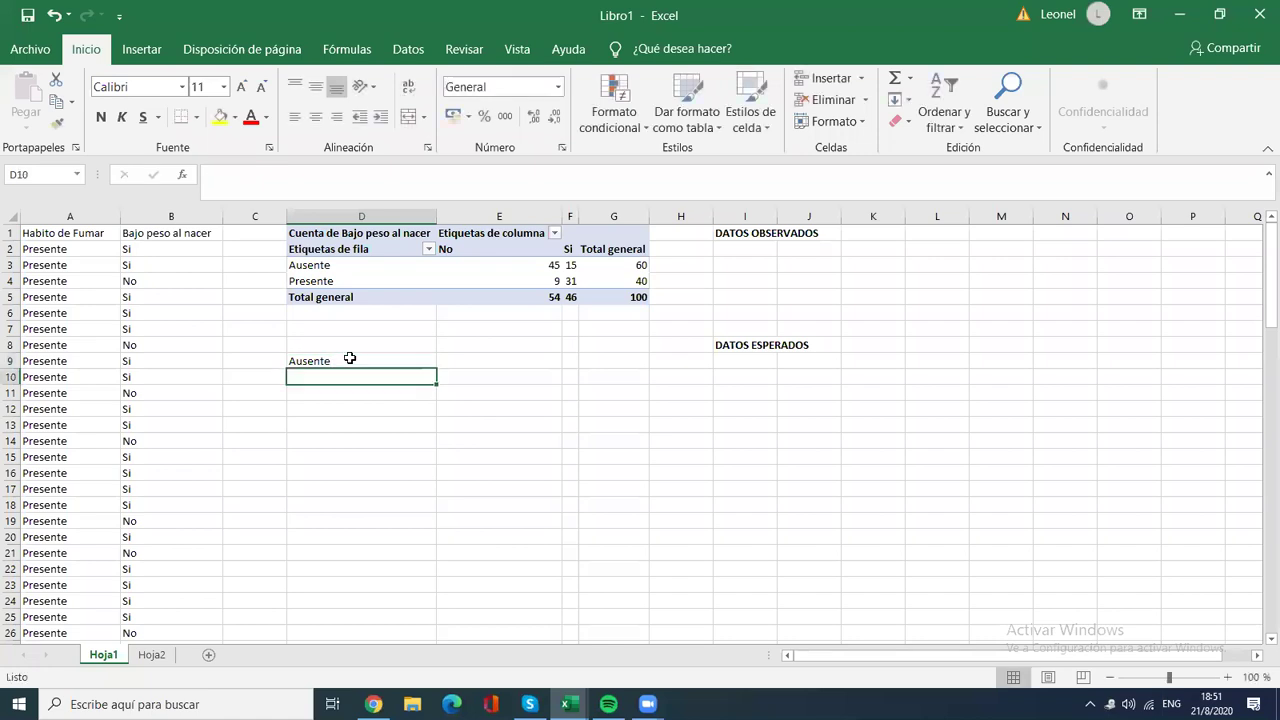
text(Presente)
key(Return)
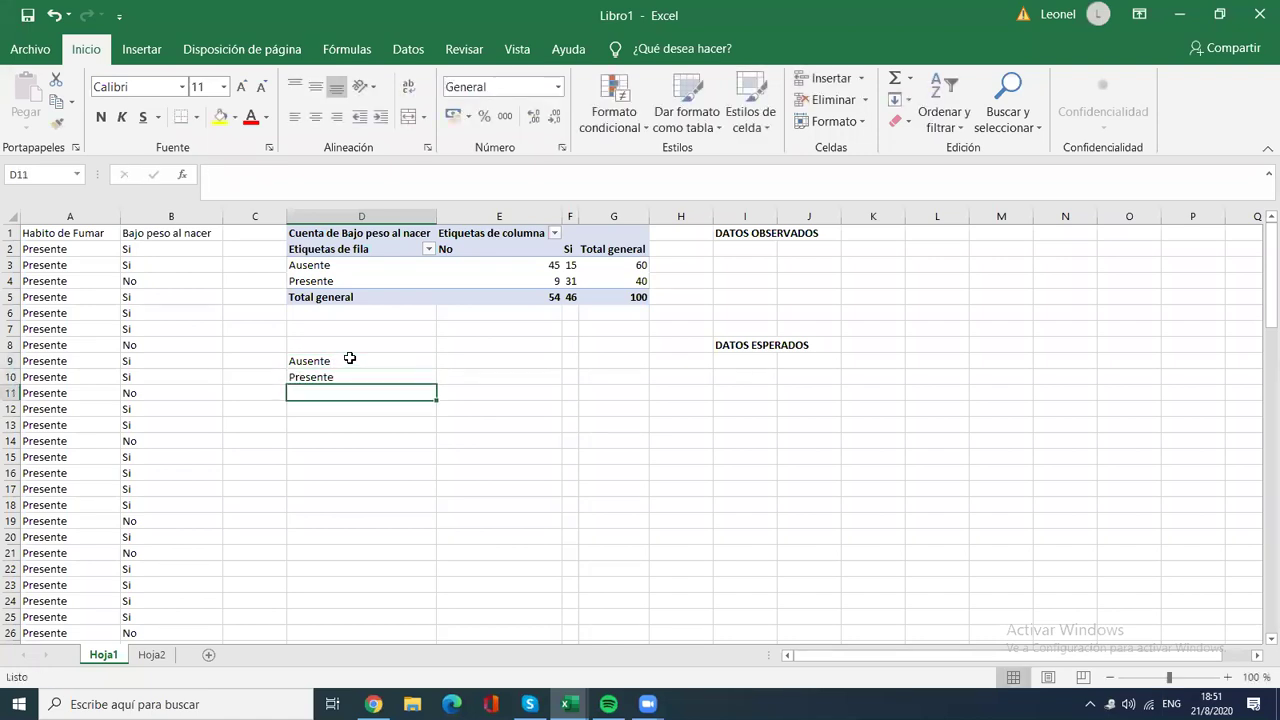
Step: Enter the column headings No in cell E8 and Si in cell F8
key(Up)
key(Right)
key(Up)
key(Up)
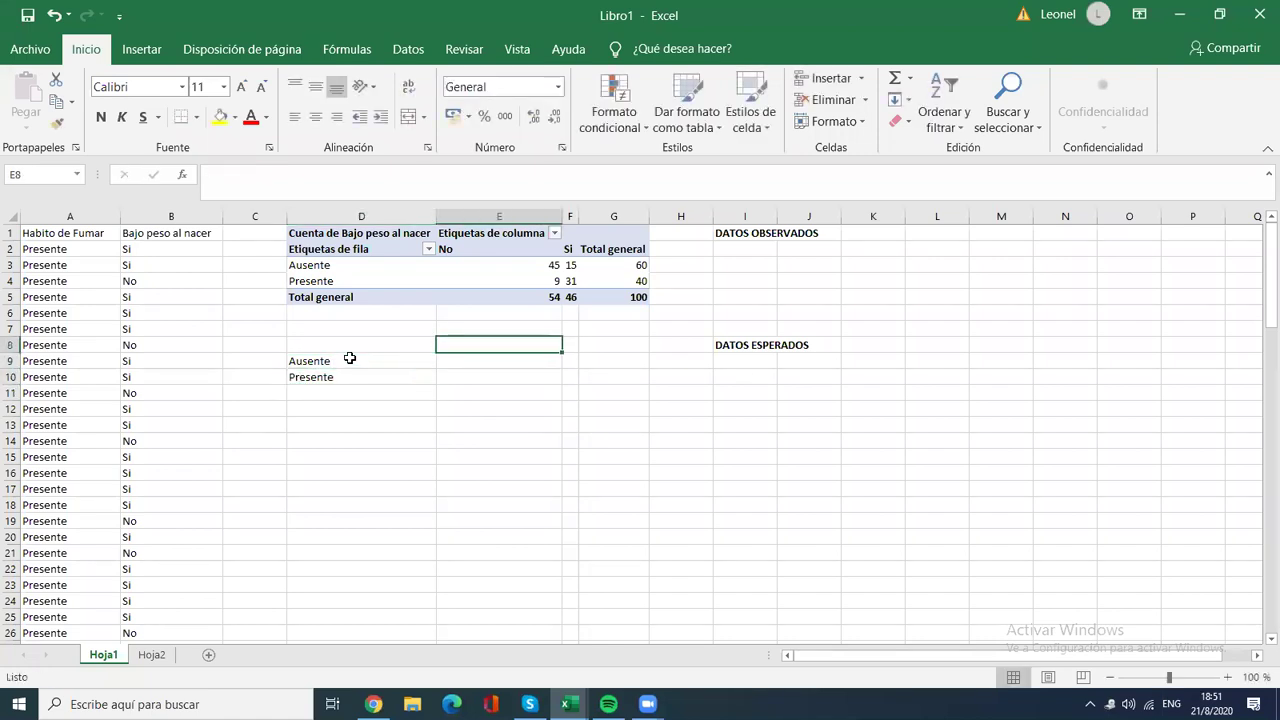
text(No)
key(Right)
text(So)
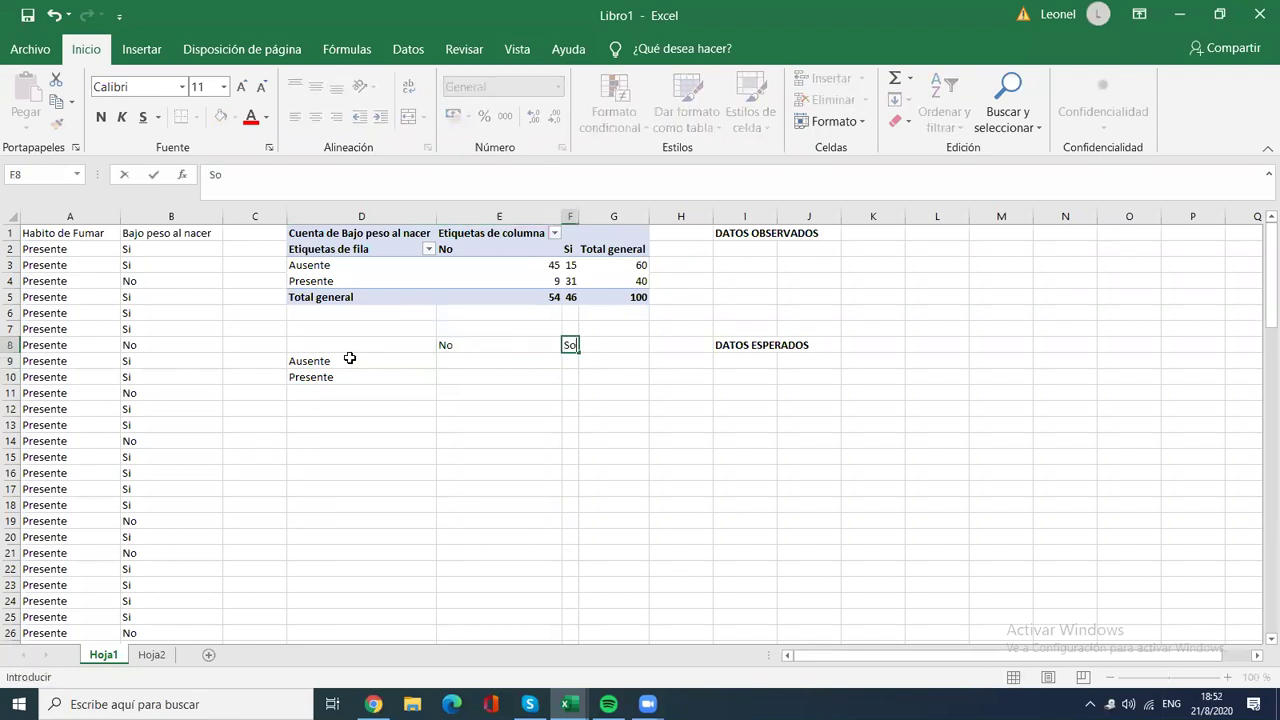
key(BackSpace)
text(i)
key(Return)
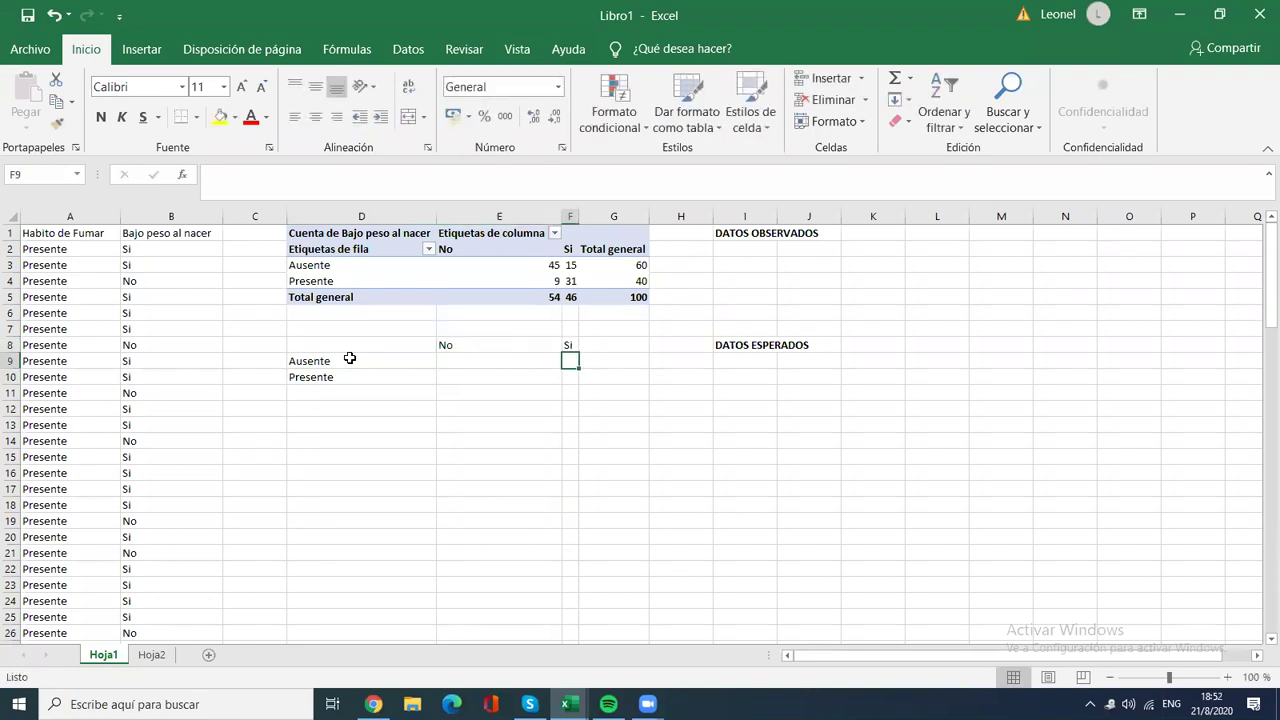
Step: Add the label Total as a column heading in G8 and as a row label in D11
key(Page_Down)
key(Page_Up)
key(Right)
key(Up)
text(Total)
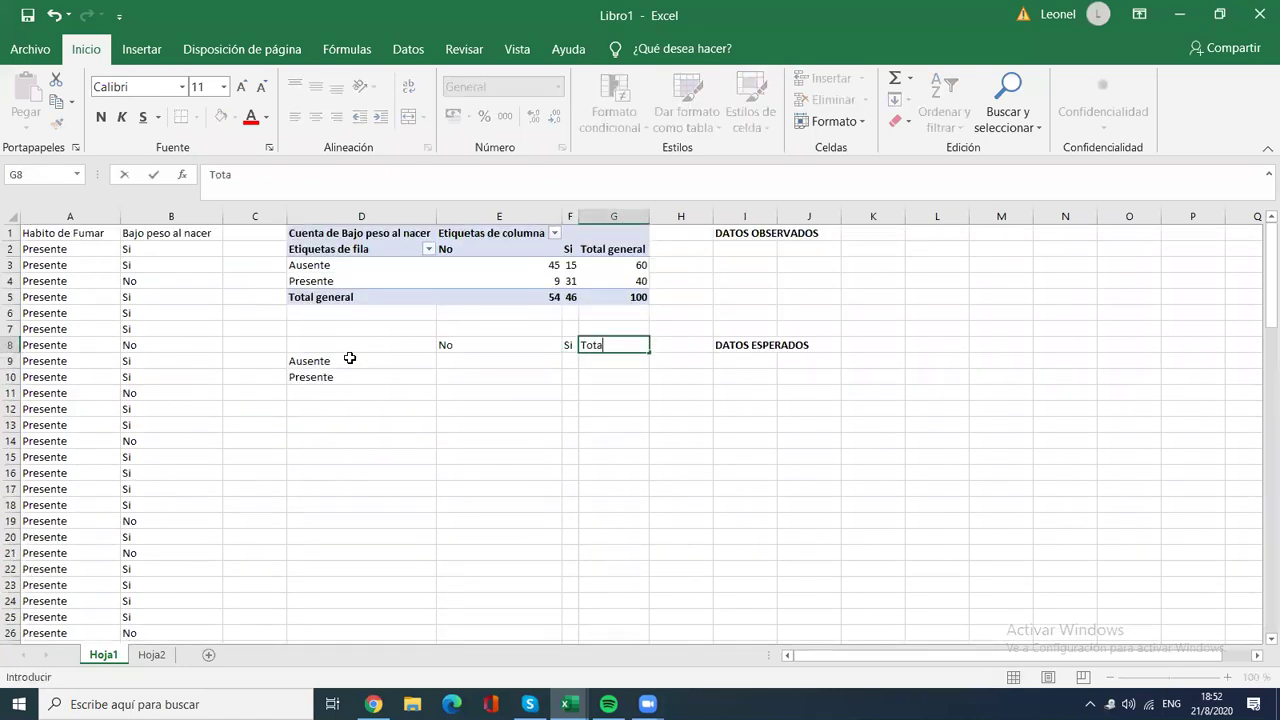
click(324, 390)
text(Tota;)
key(Return)
click(324, 391)
text(Total)
key(Return)
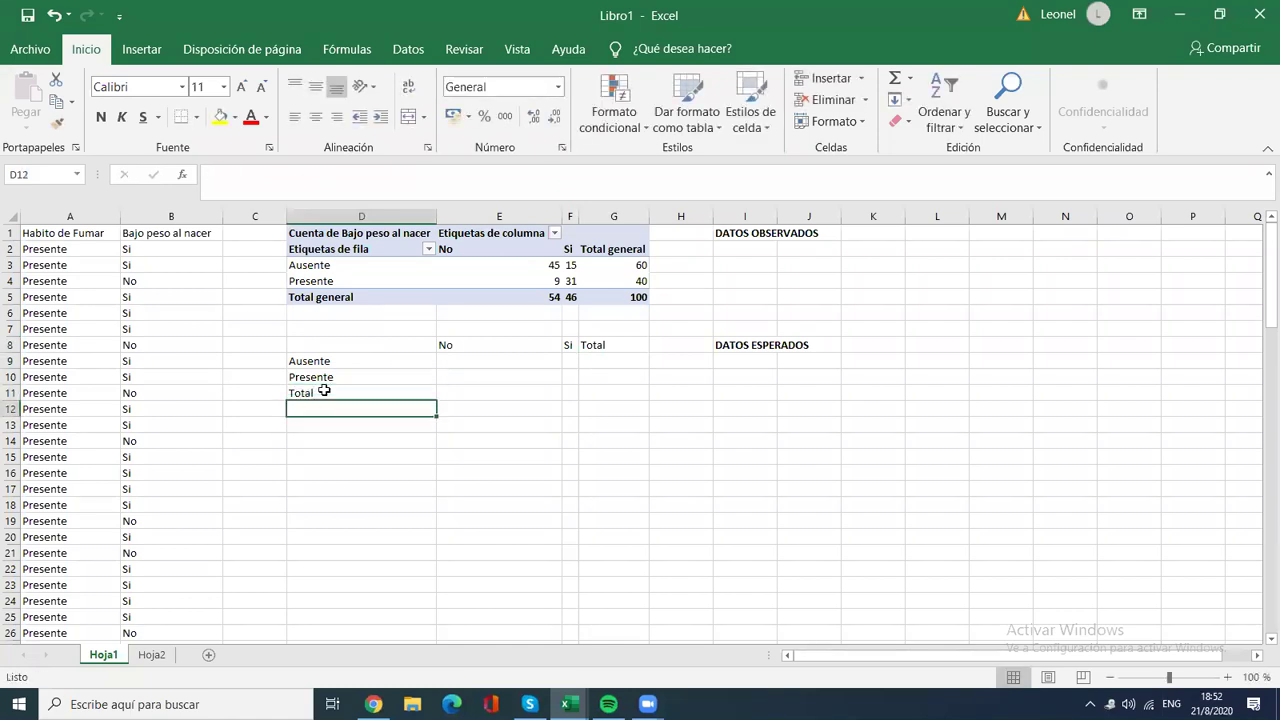
Step: Apply all borders to the new table in D8:G11
drag(323, 349, 601, 395)
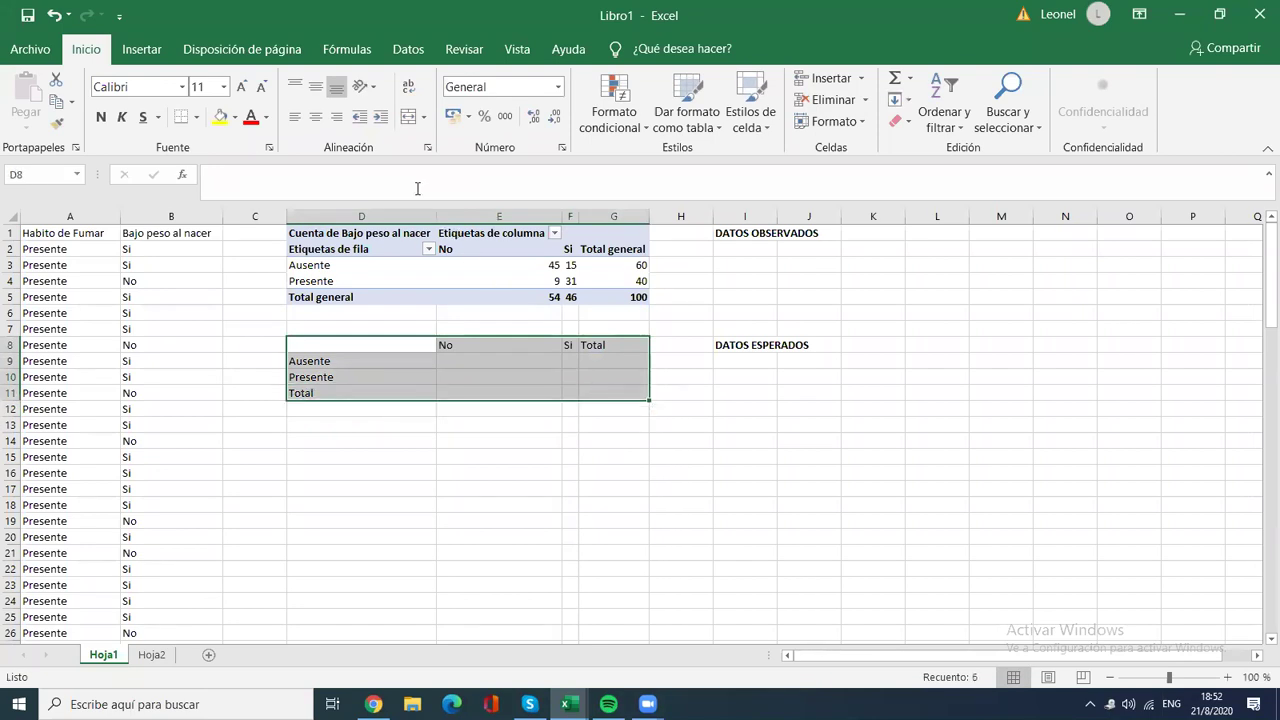
click(196, 117)
click(248, 287)
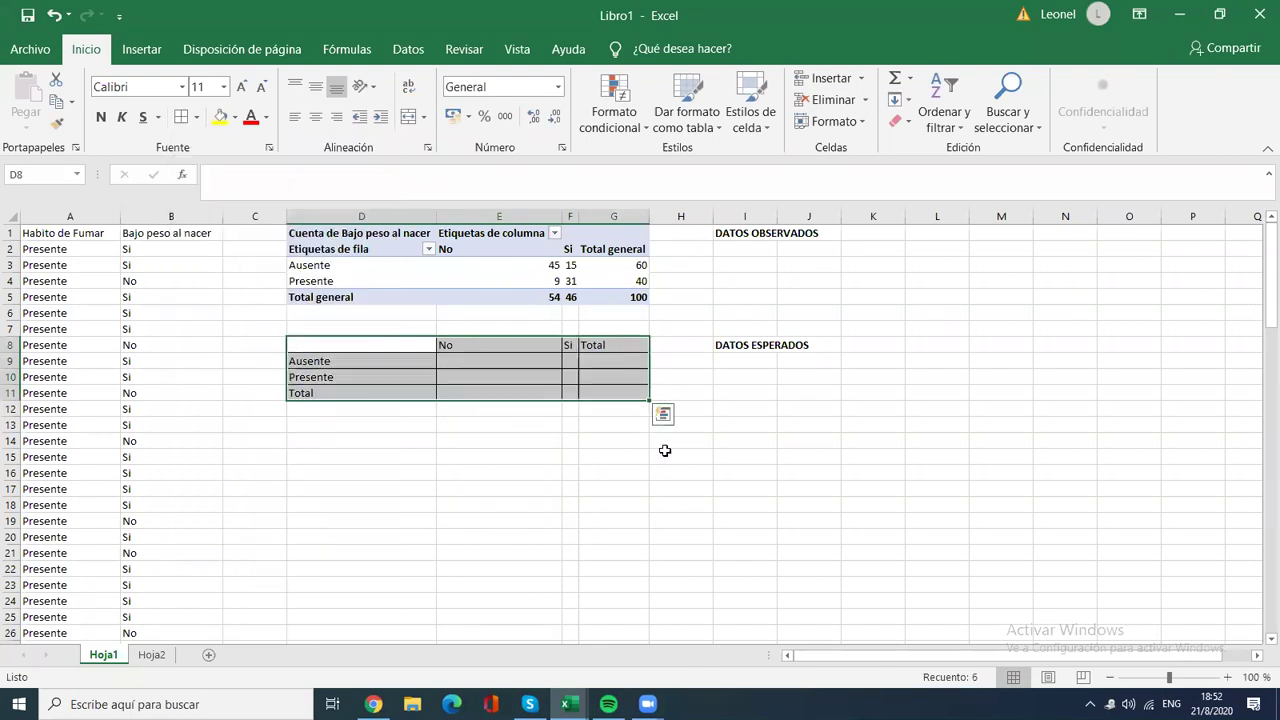
click(663, 456)
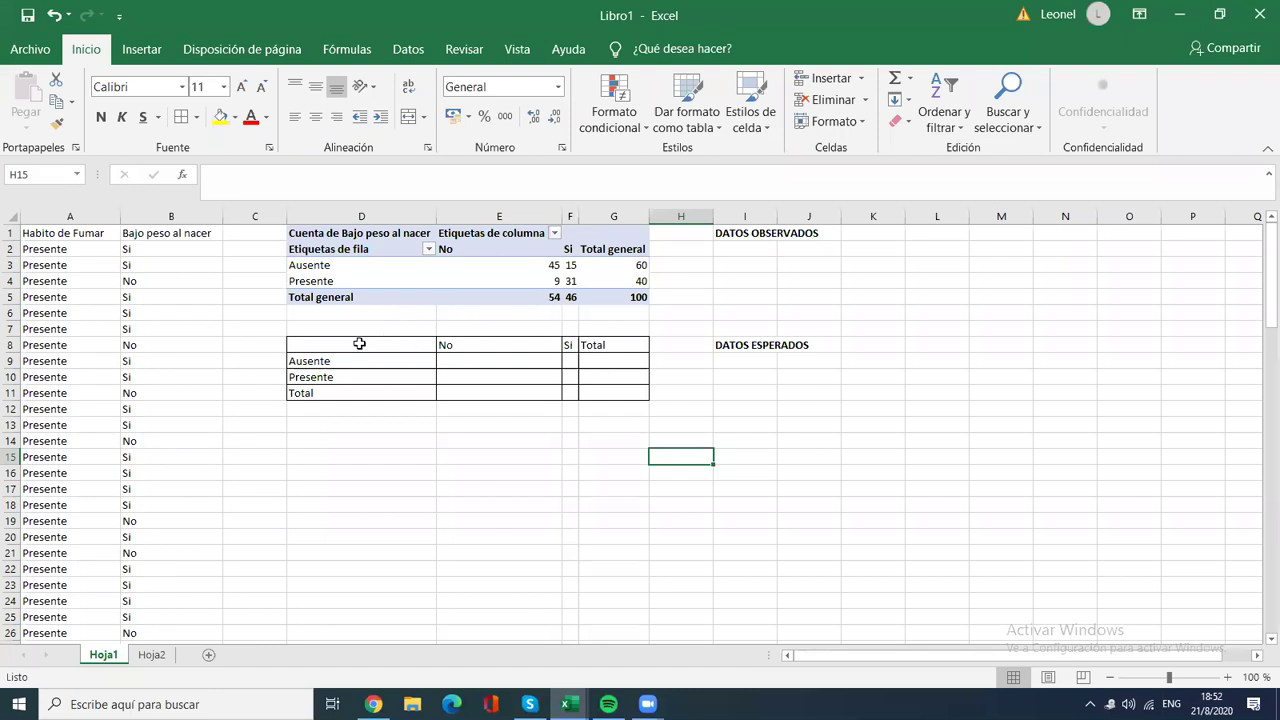
Step: Compare the source data in columns A and B with the pivot table's counts and the empty table below it
drag(60, 233, 152, 340)
click(239, 329)
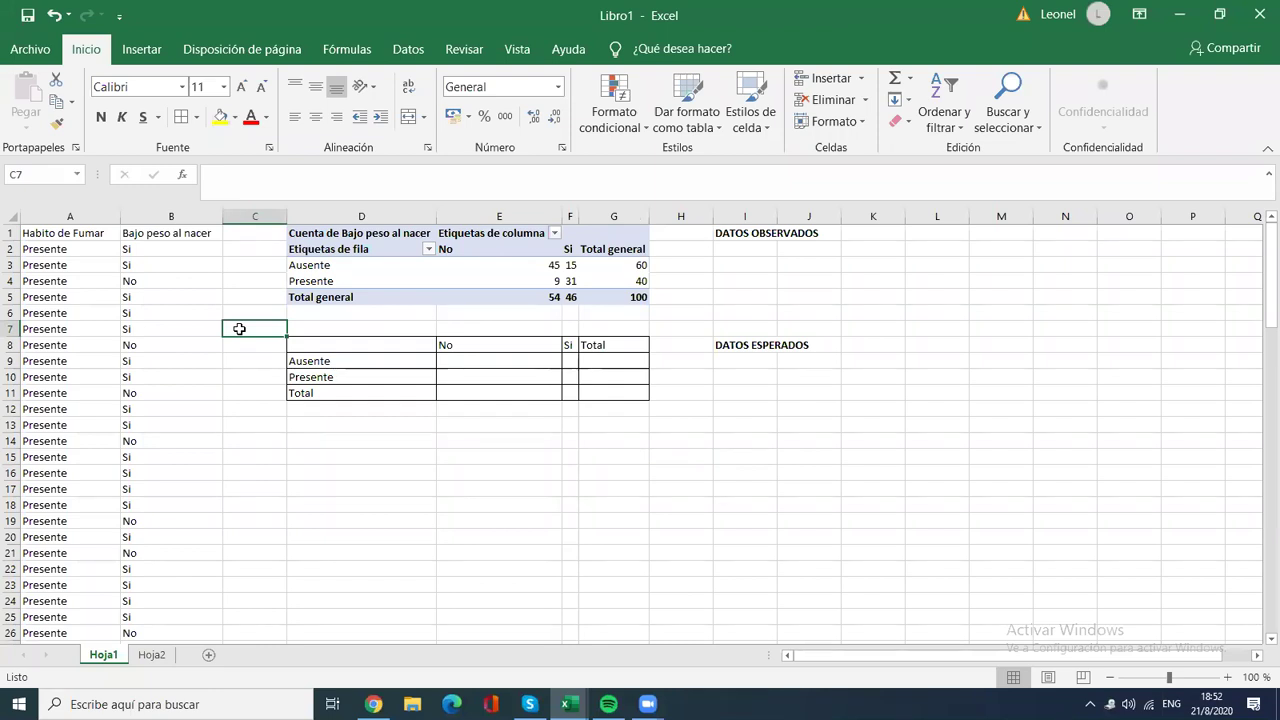
click(133, 218)
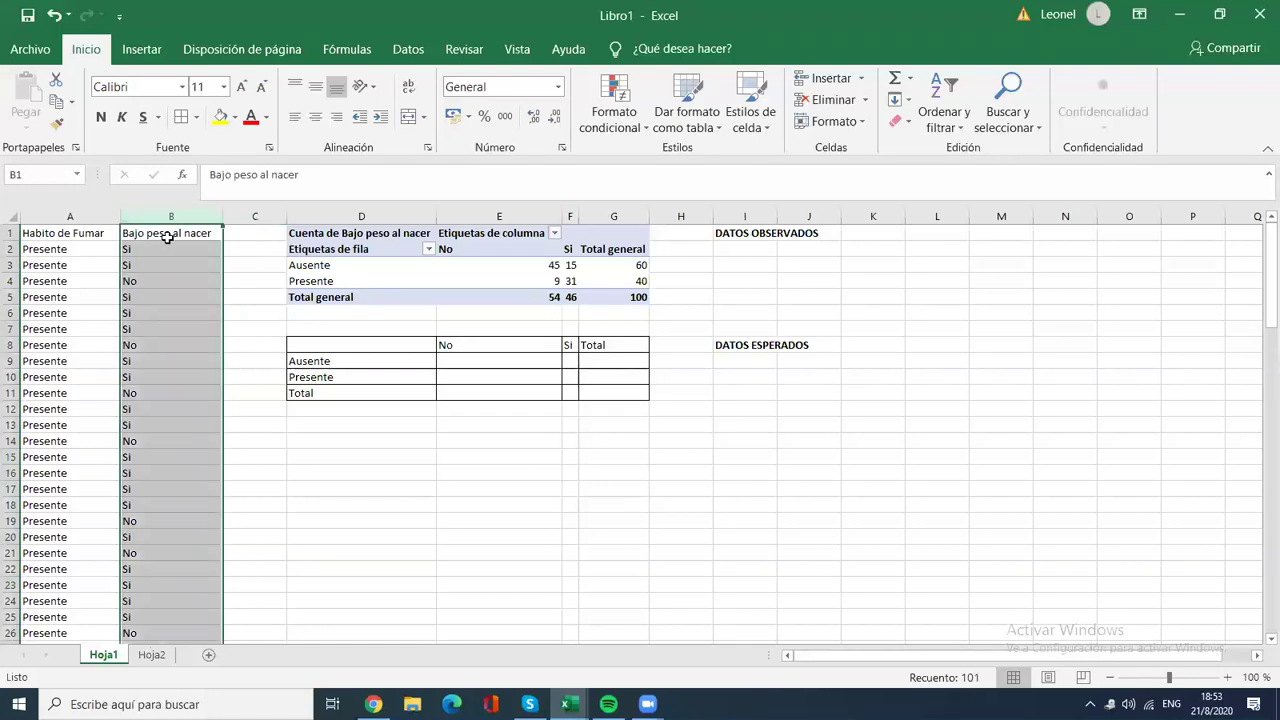
click(71, 217)
click(80, 231)
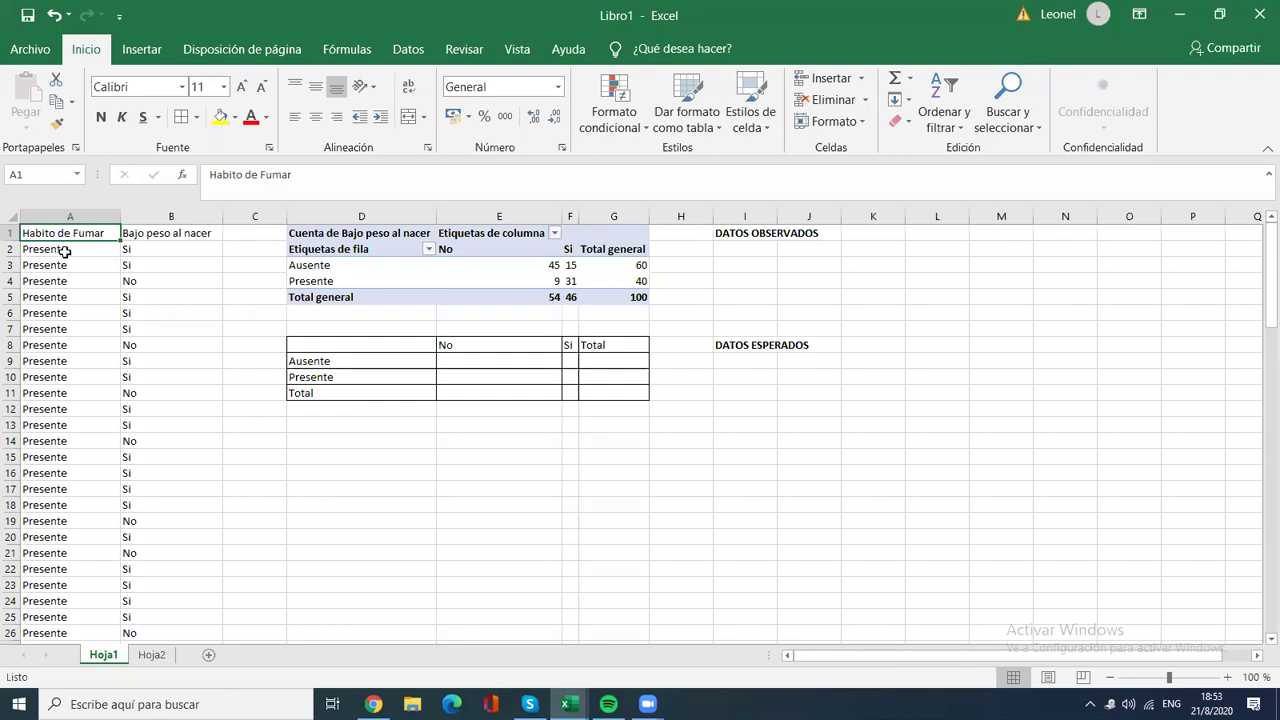
drag(328, 235, 626, 281)
click(614, 297)
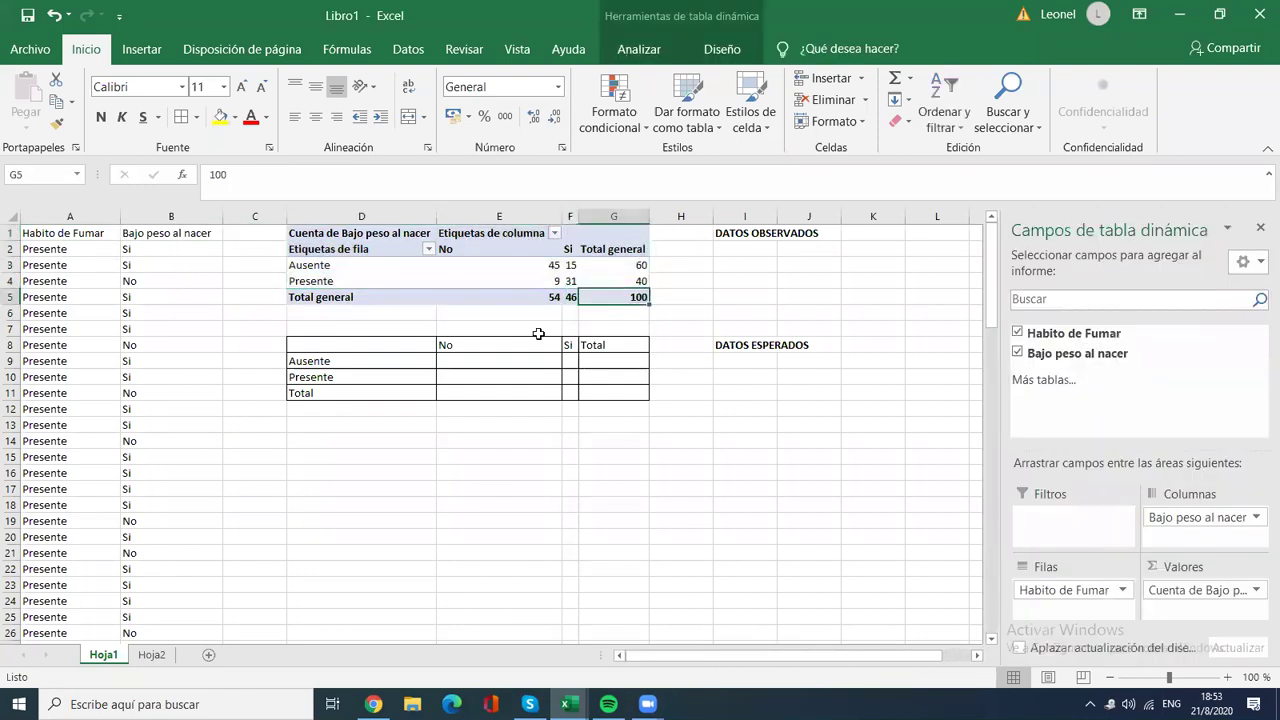
click(476, 360)
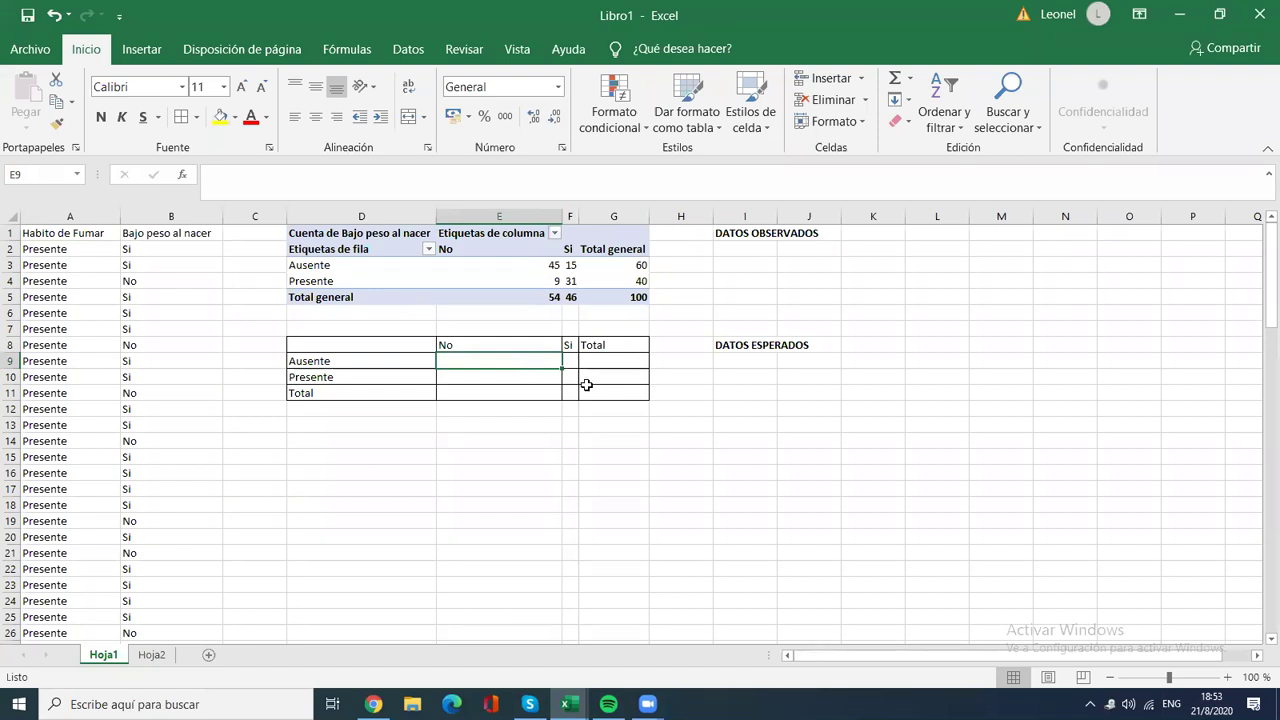
Step: Fill the No total in cell E11 with a formula referencing the pivot table's No grand total in E5
click(527, 398)
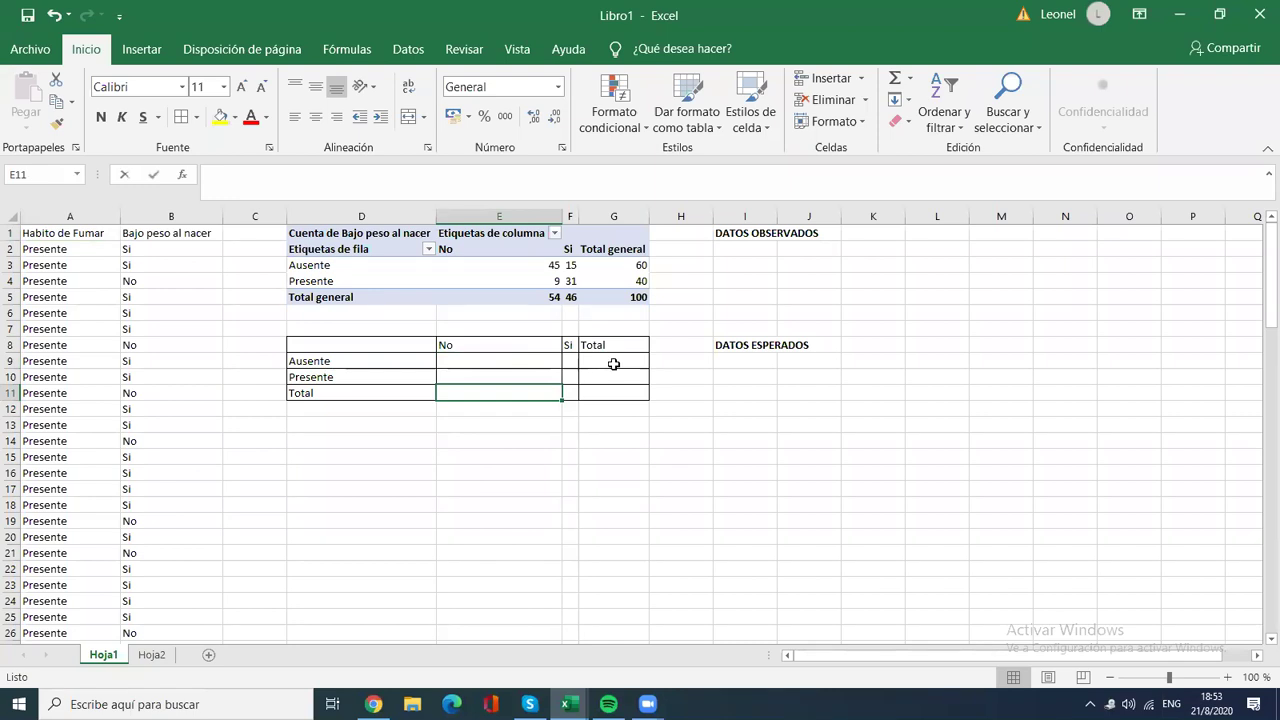
text())
key(BackSpace)
text(=)
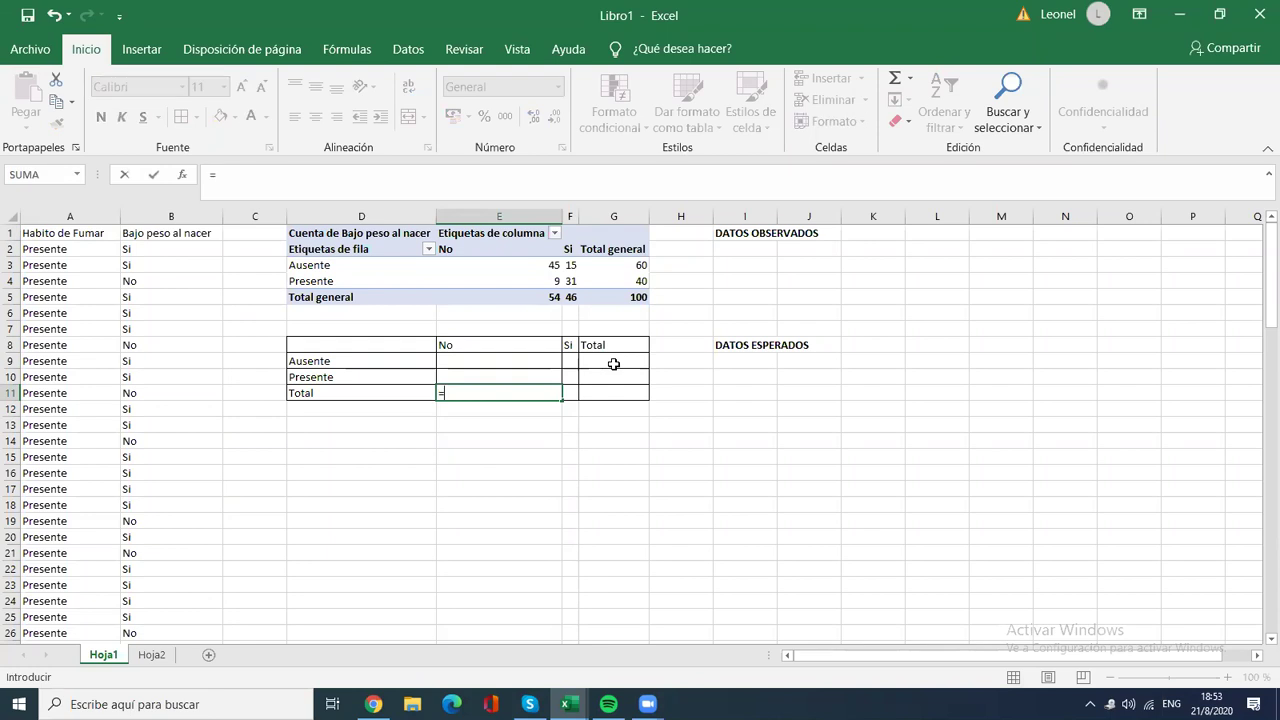
click(532, 294)
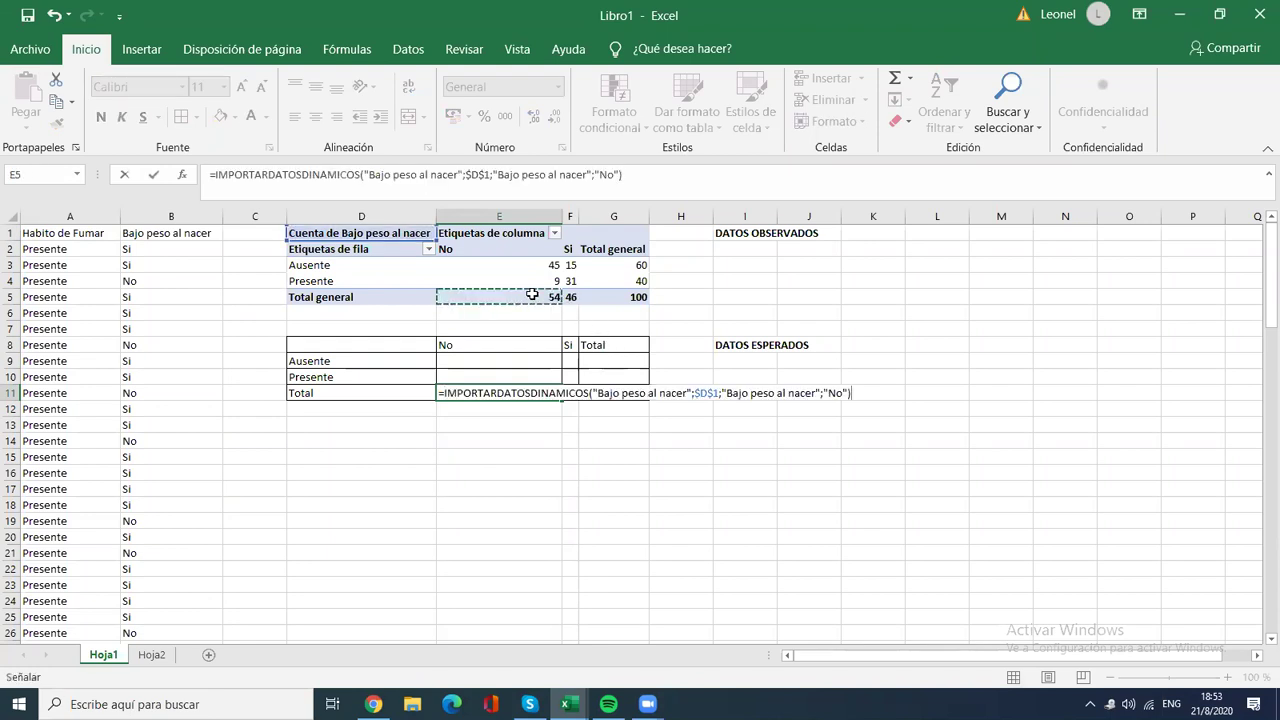
key(Return)
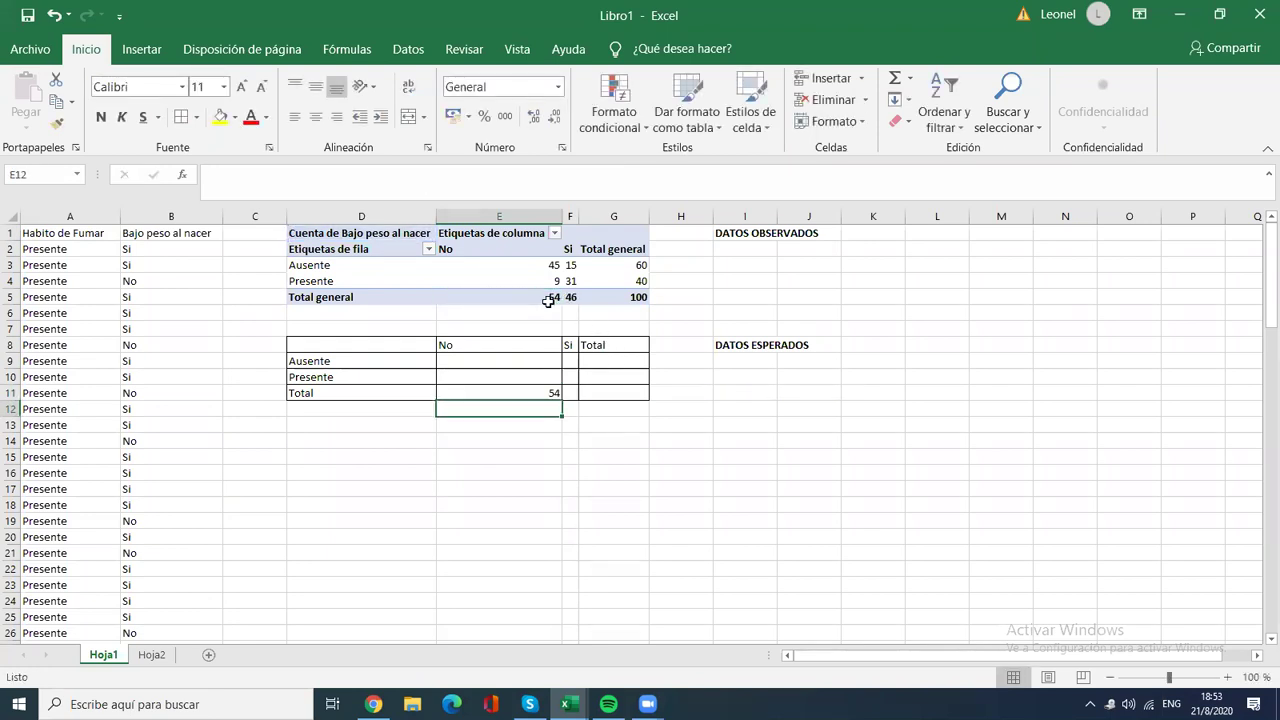
Step: Fill the Si total in F11 with a reference to the pivot table's Si grand total in F5, and slightly widen column F
click(568, 389)
text())
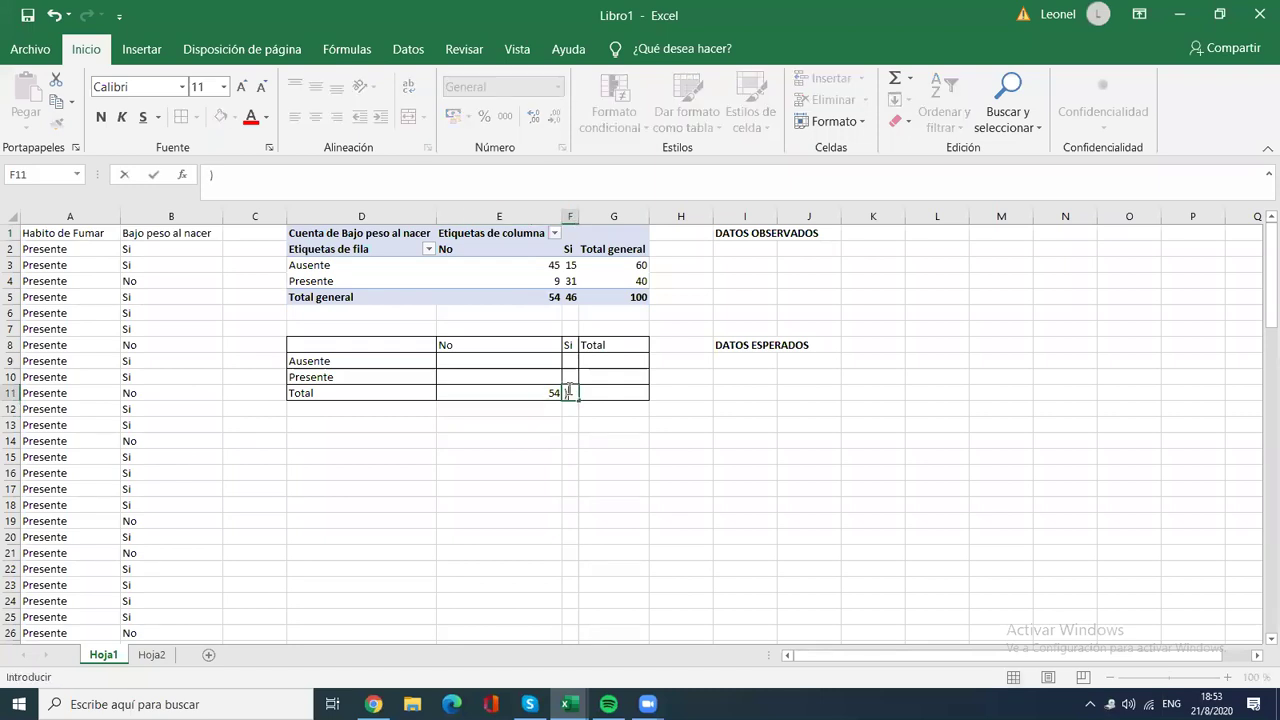
text(=)
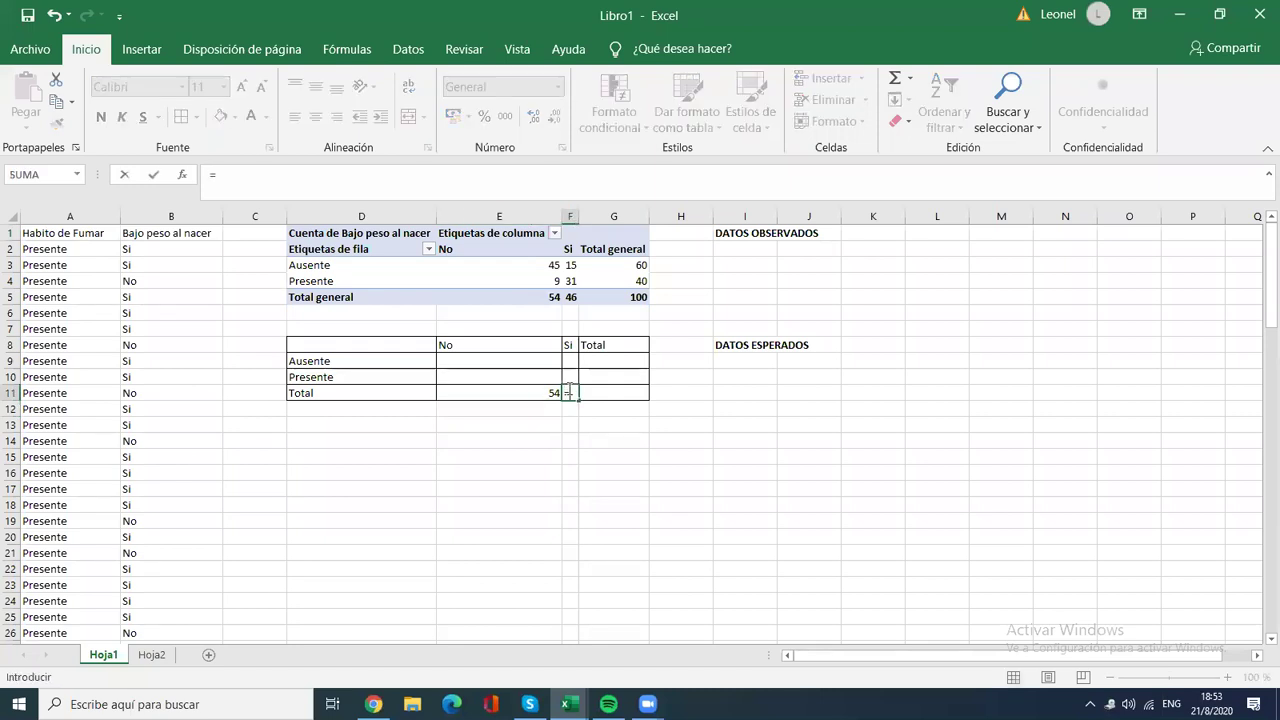
click(573, 296)
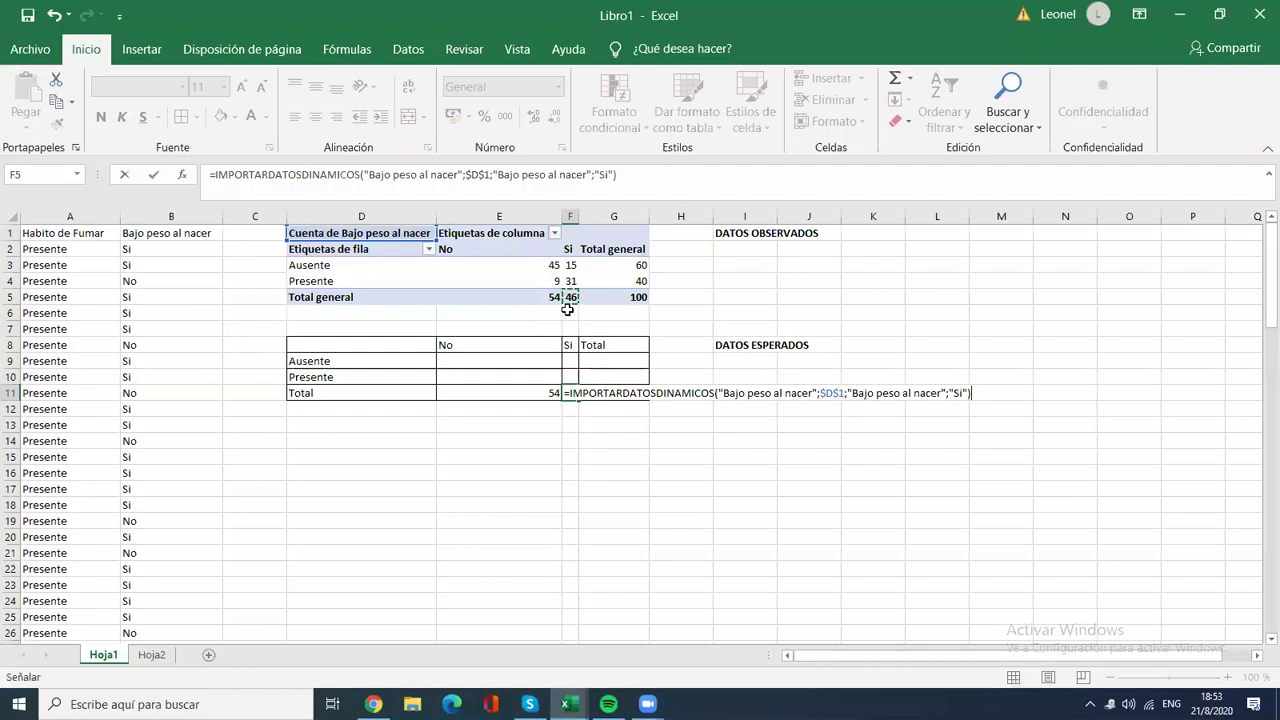
key(Return)
drag(578, 216, 592, 216)
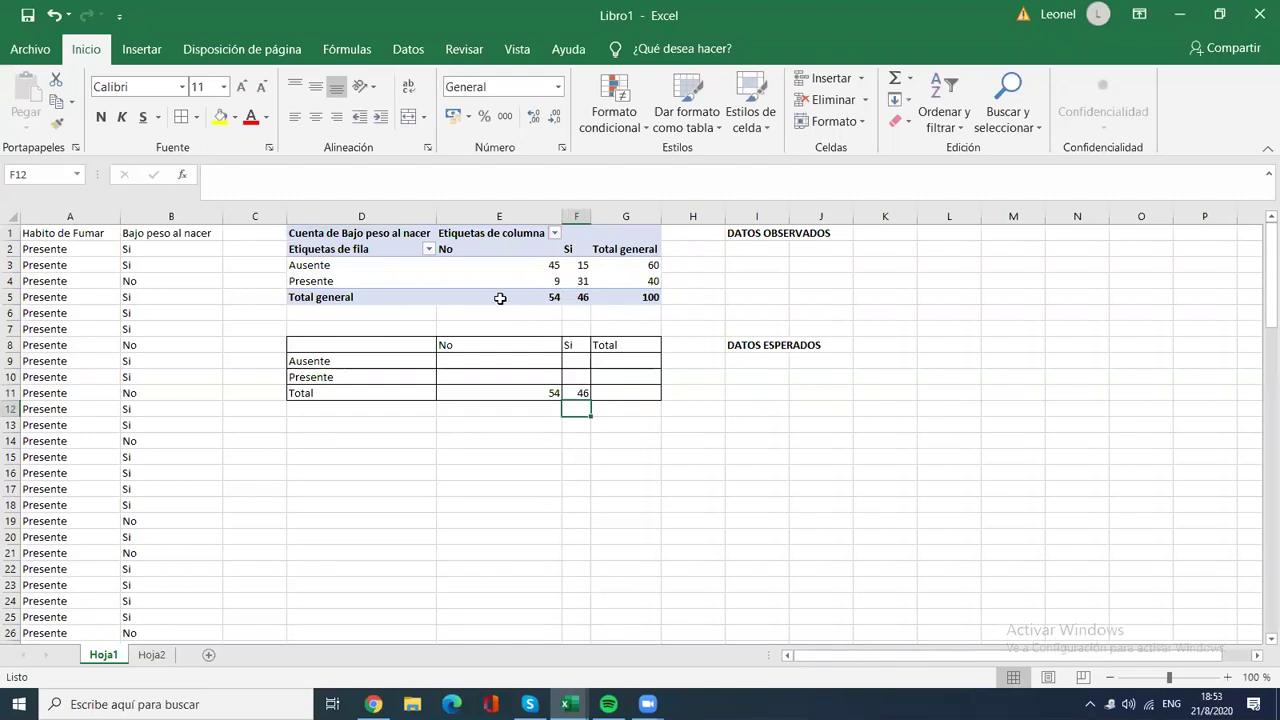
mouse_move(500, 298)
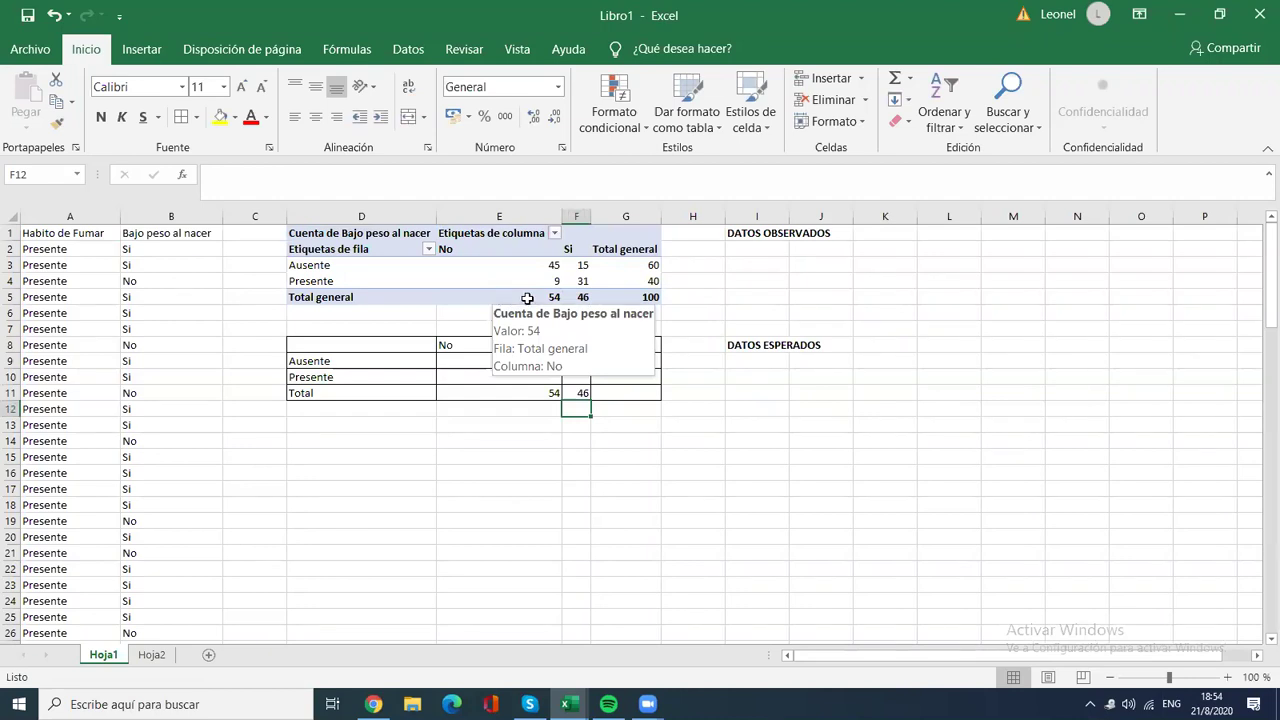
click(619, 378)
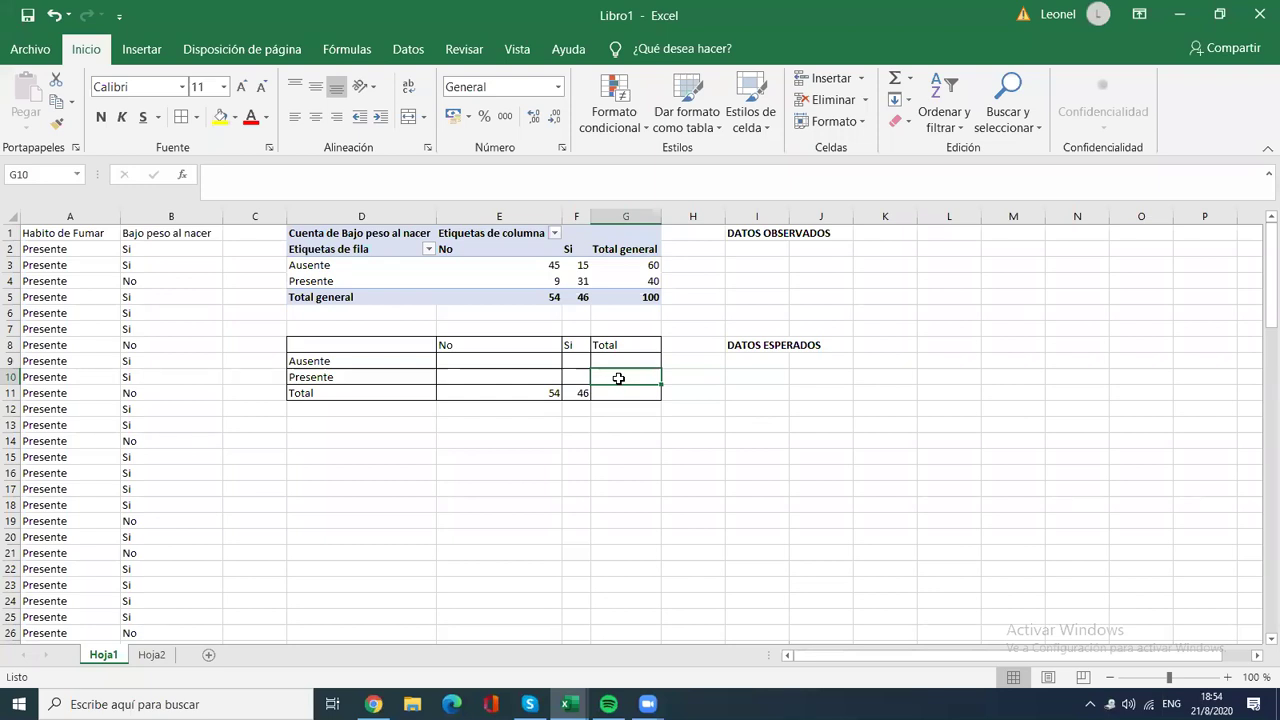
click(613, 364)
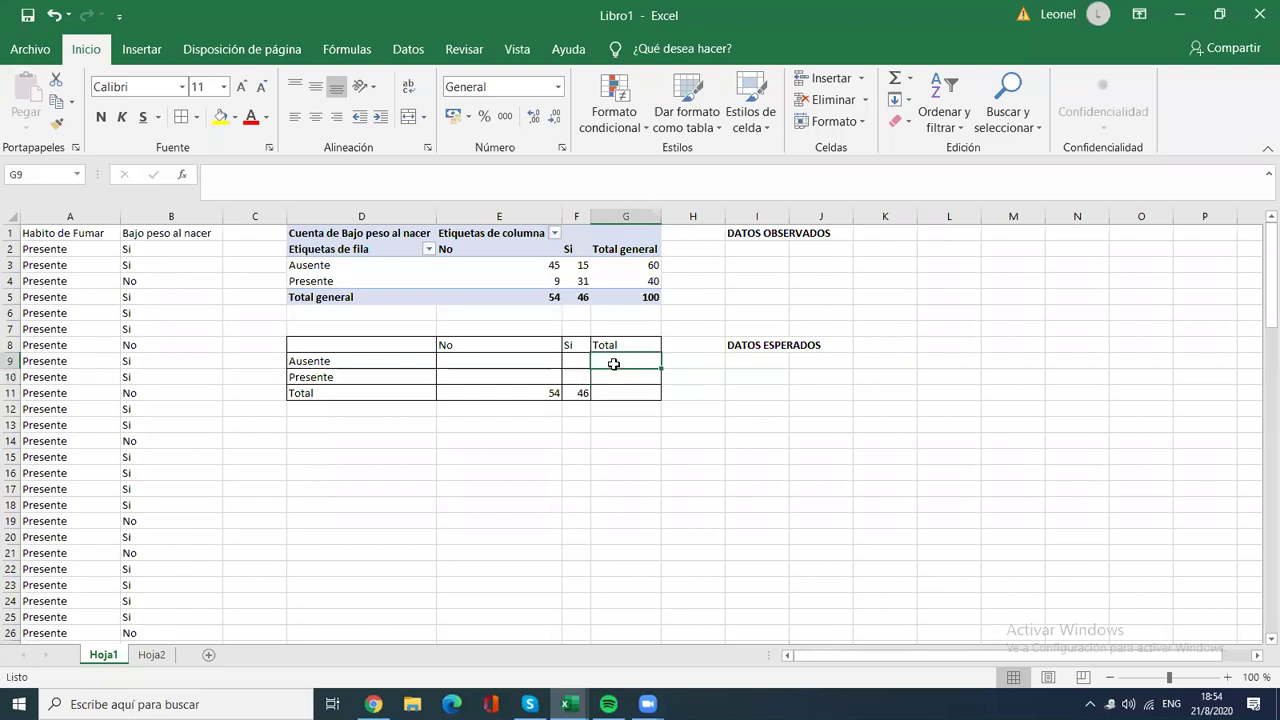
text(=)
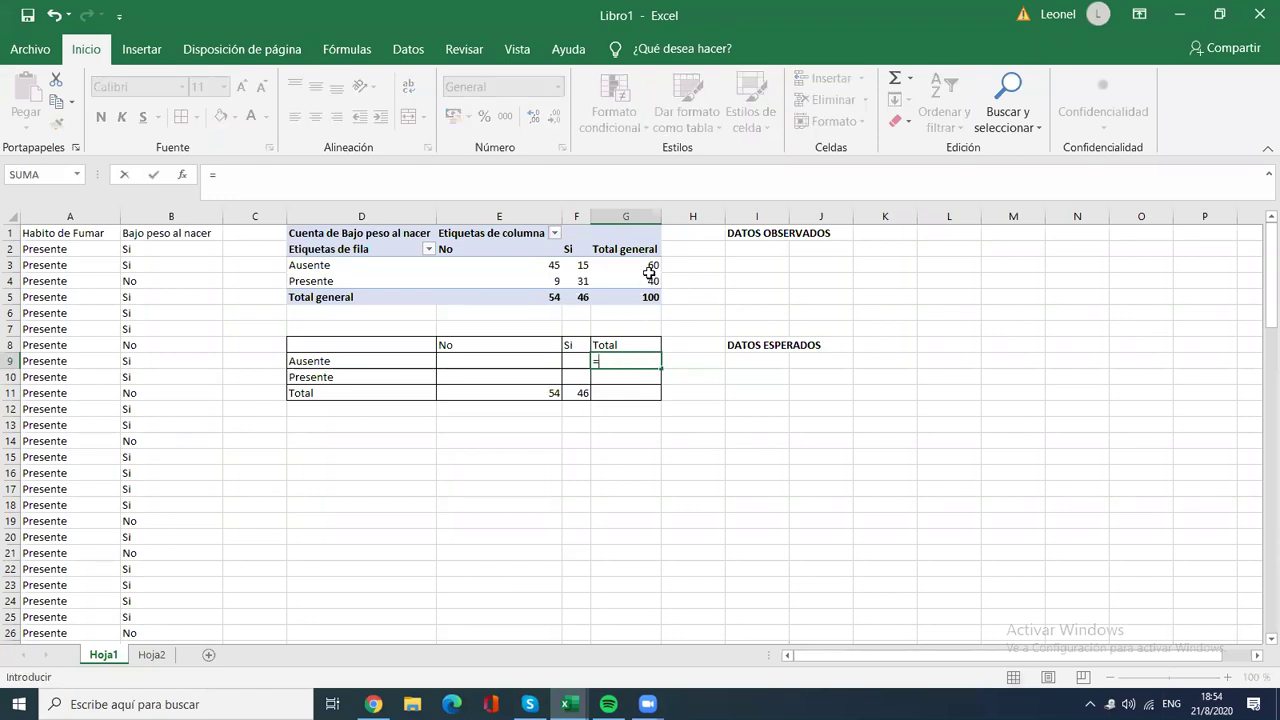
drag(648, 278, 643, 385)
key(Escape)
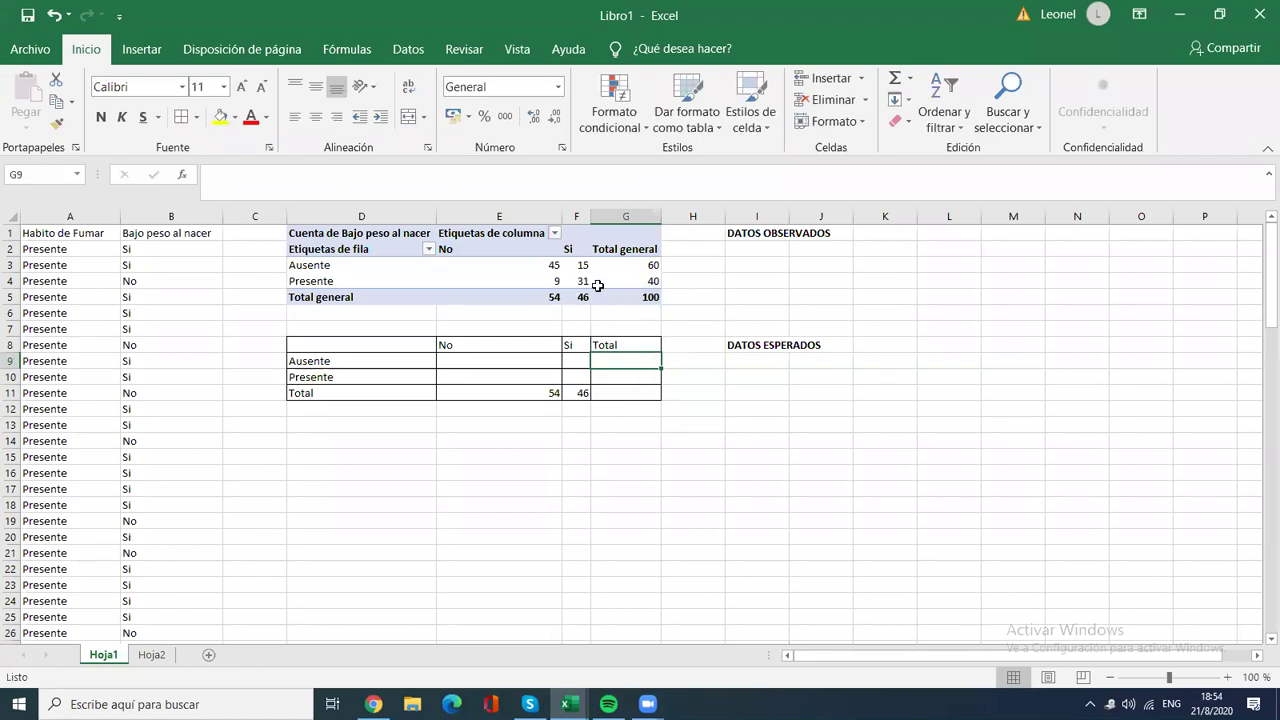
Step: Fill the Total column in G9:G11 with references to the pivot table's Ausente, Presente and grand totals in G3, G4 and G5
text(=)
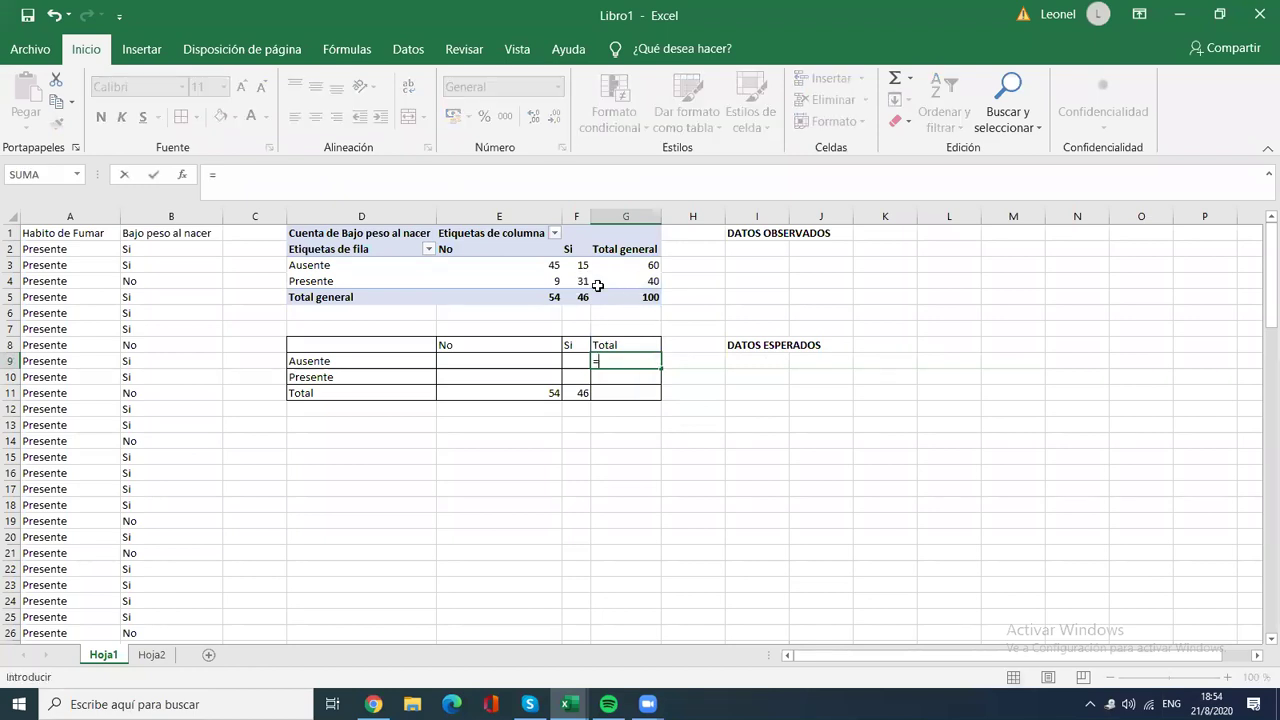
click(646, 262)
key(Return)
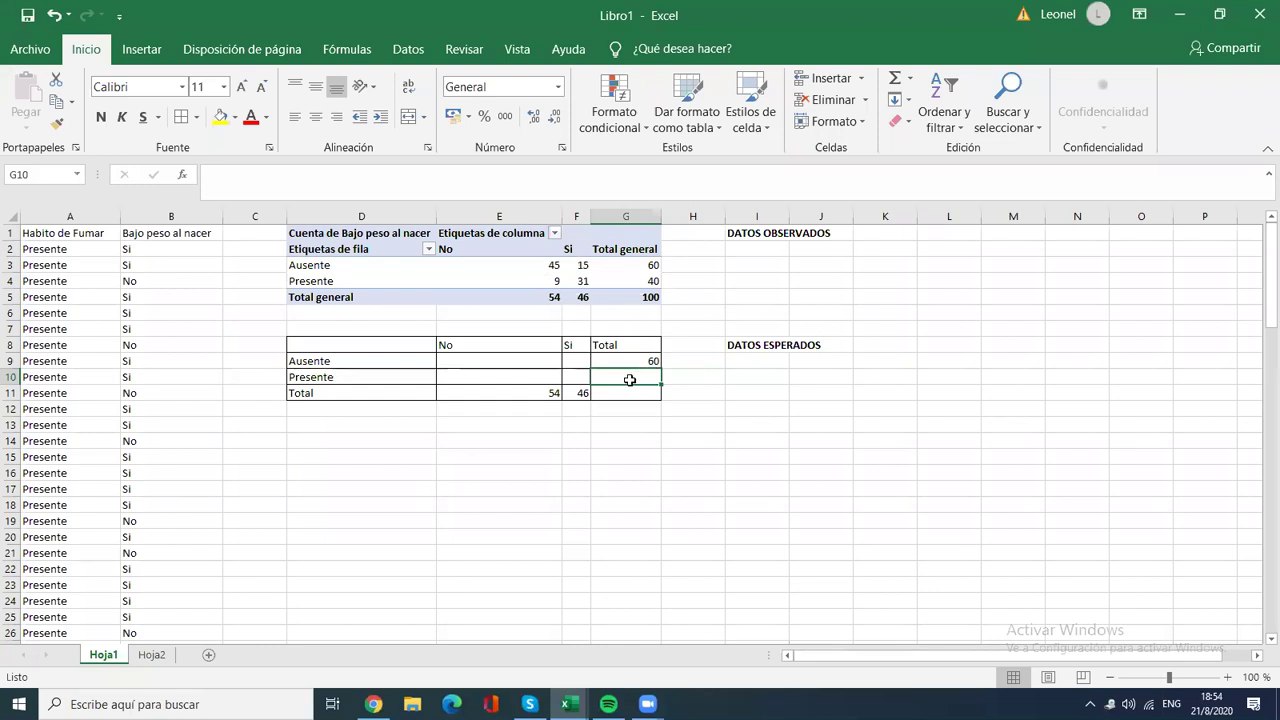
text(=)
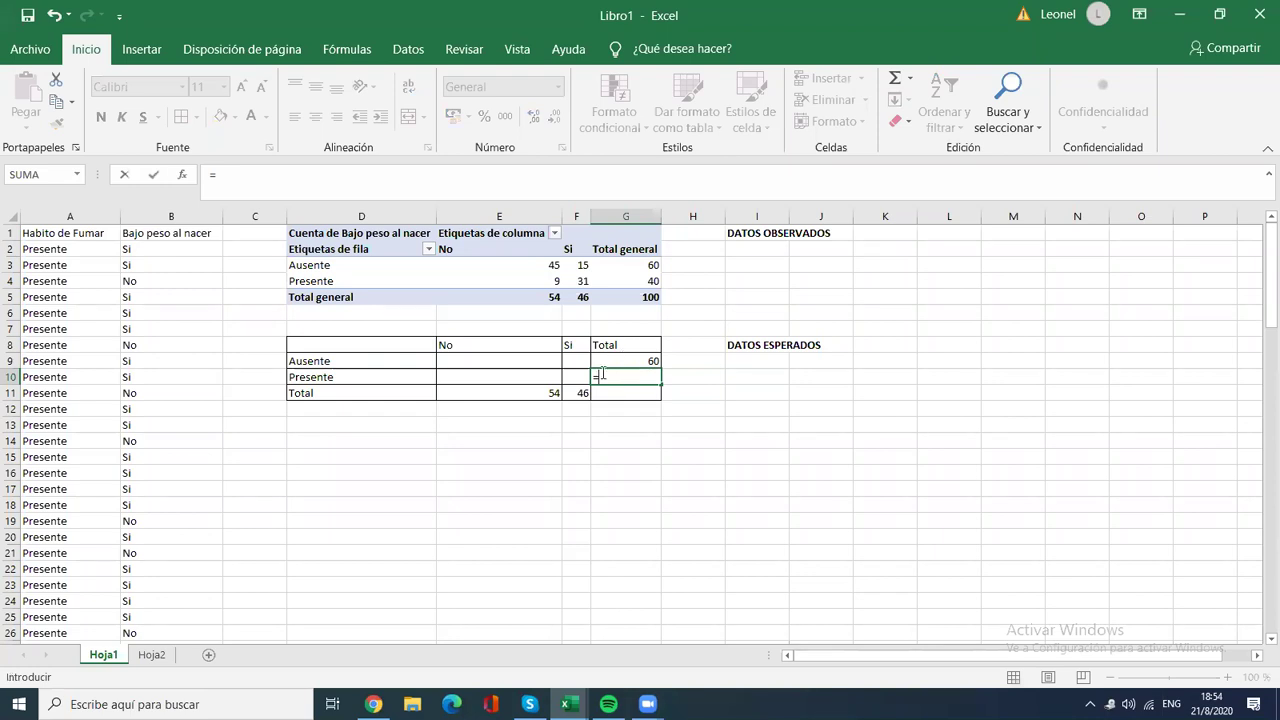
click(620, 282)
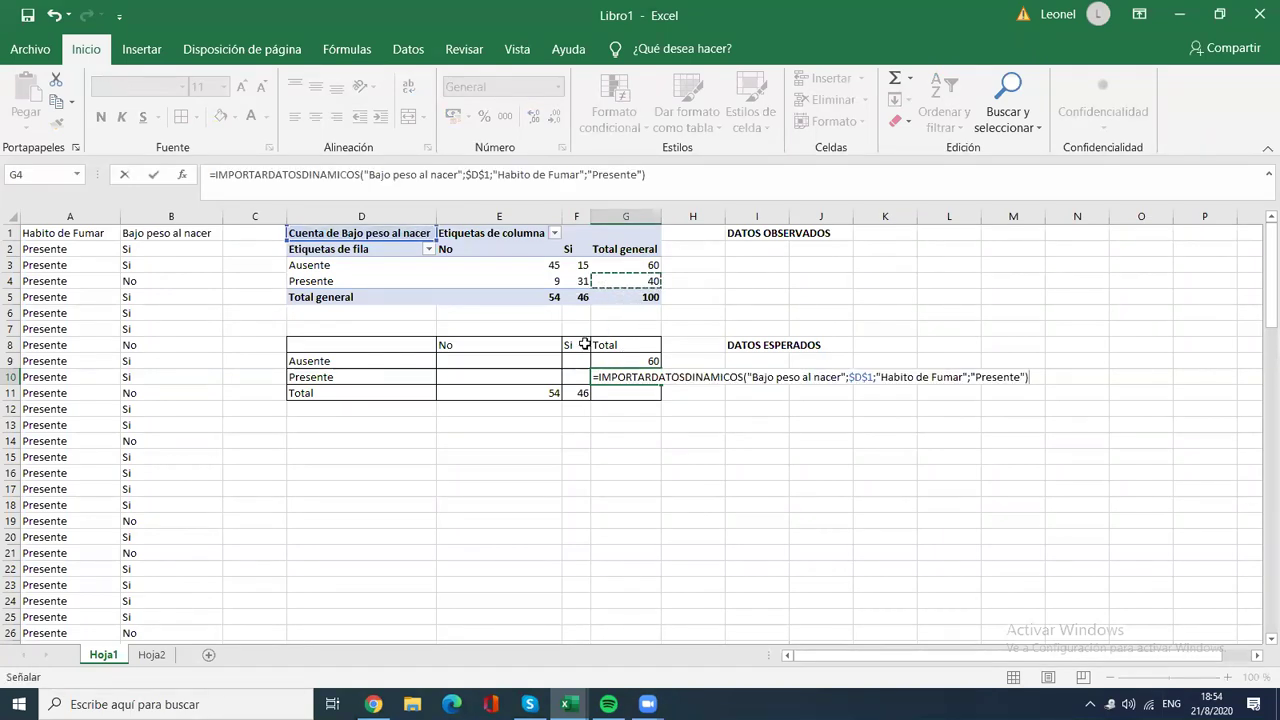
key(Return)
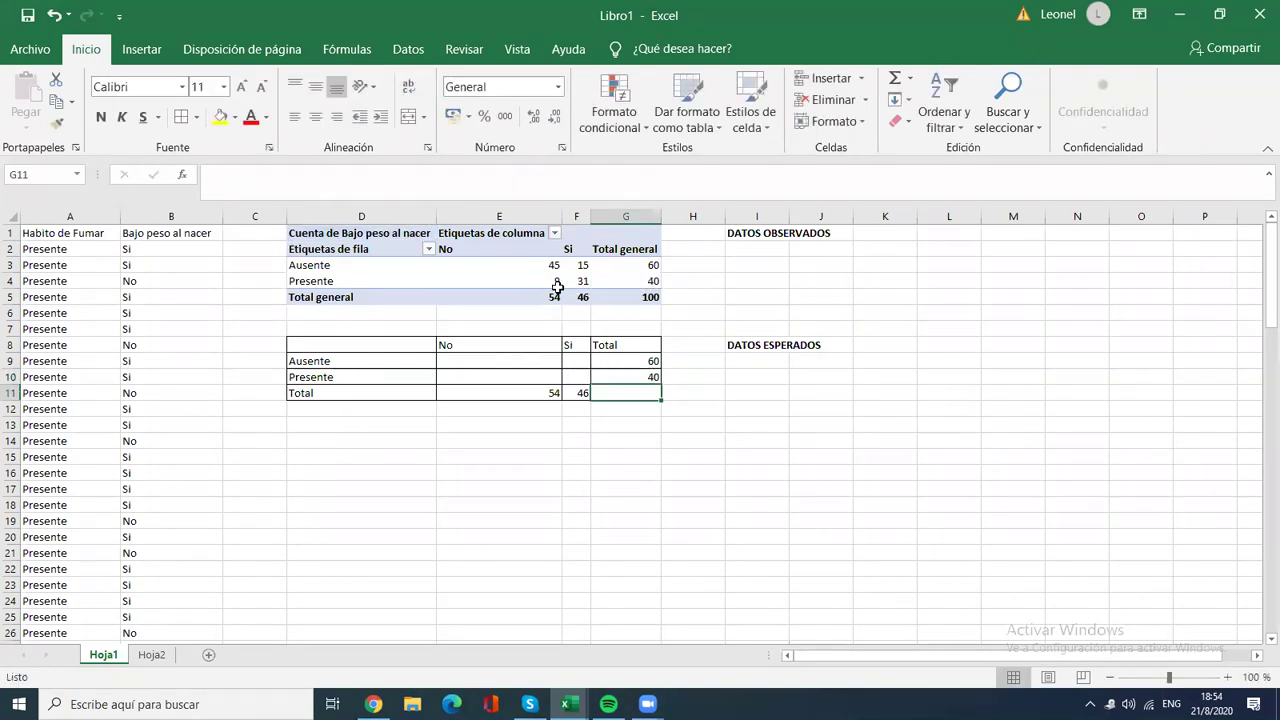
text(=)
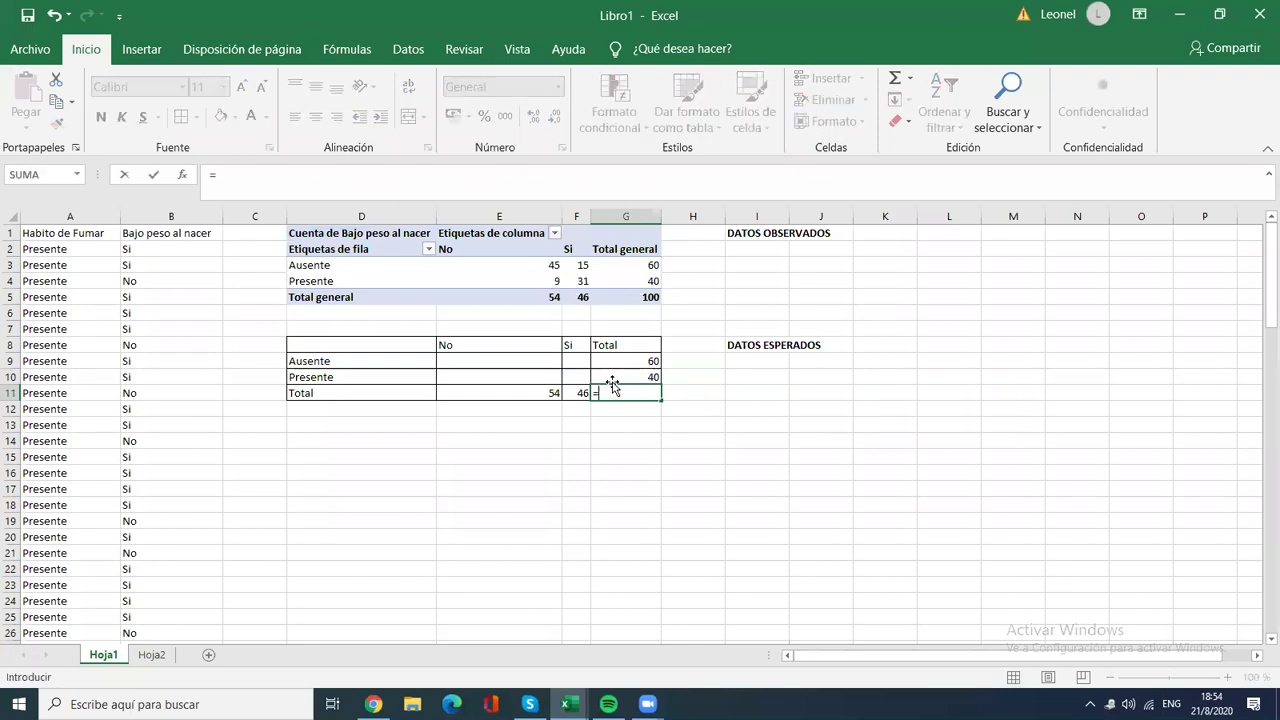
click(613, 297)
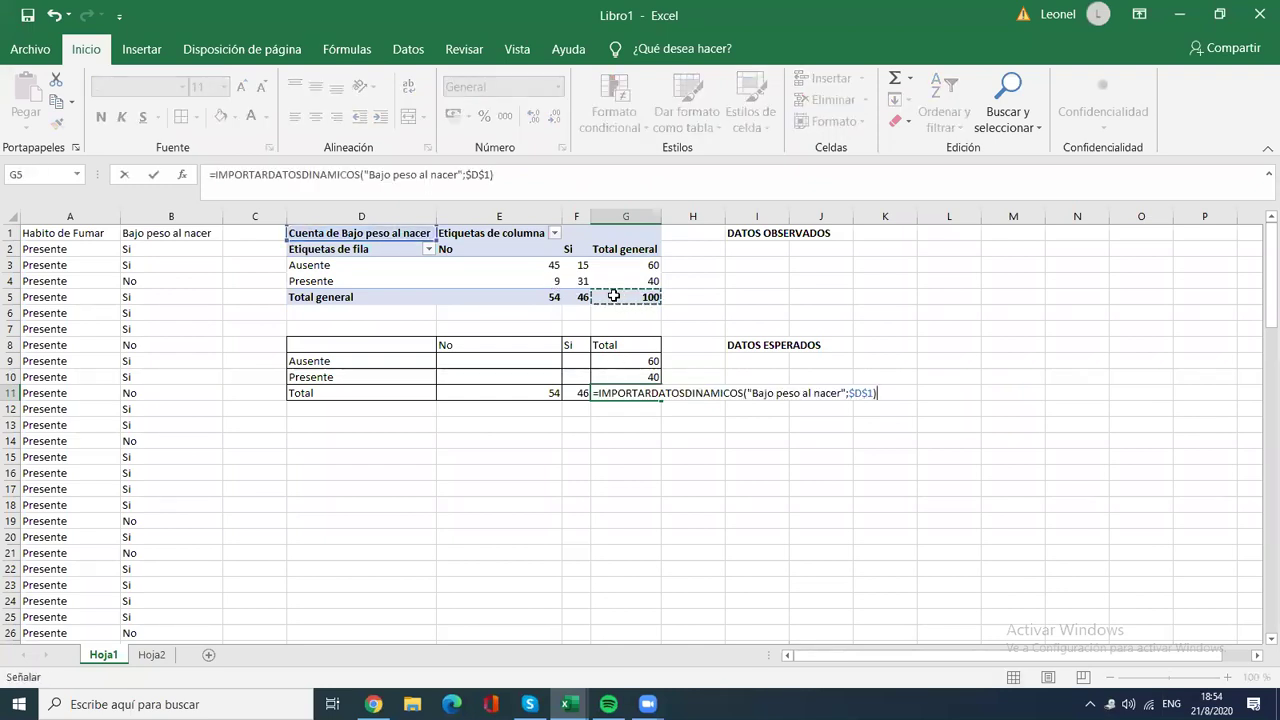
key(Return)
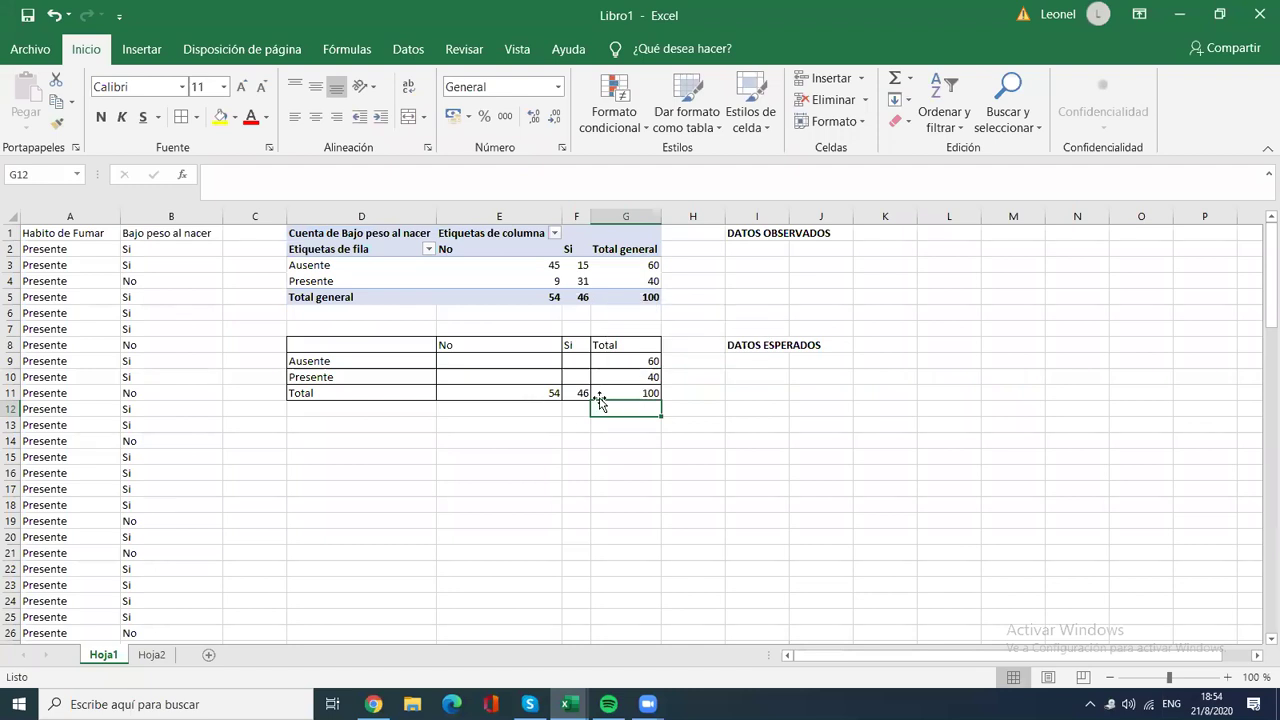
Step: Calculate the expected Ausente–No count in E9 as the pivot table's Ausente total (G3) times the No total (E5), divided by the grand total (G5)
click(529, 364)
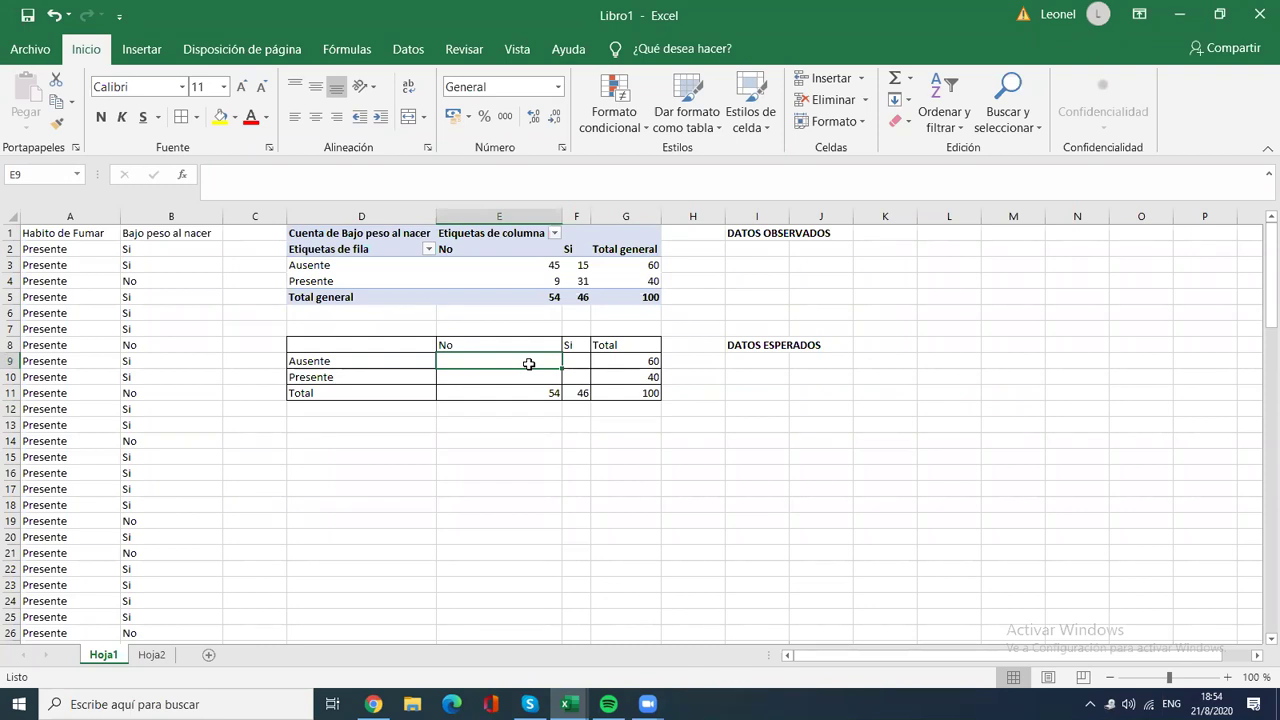
text(=)
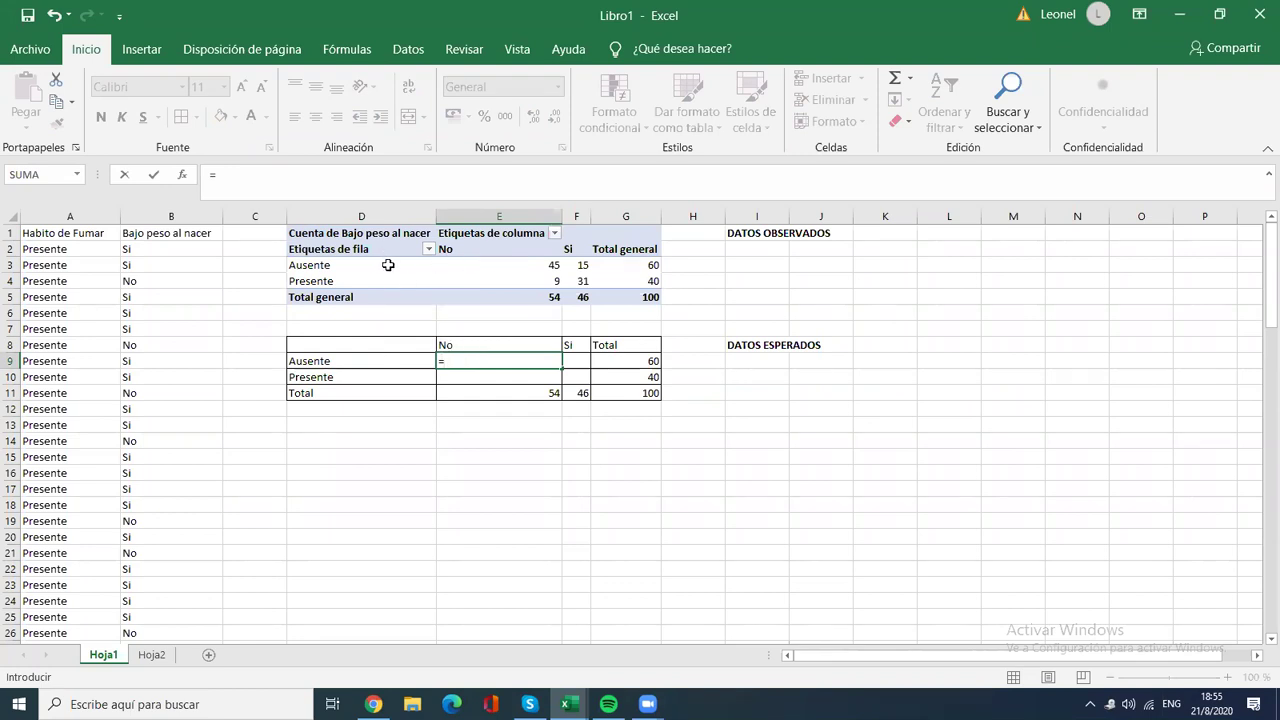
click(617, 265)
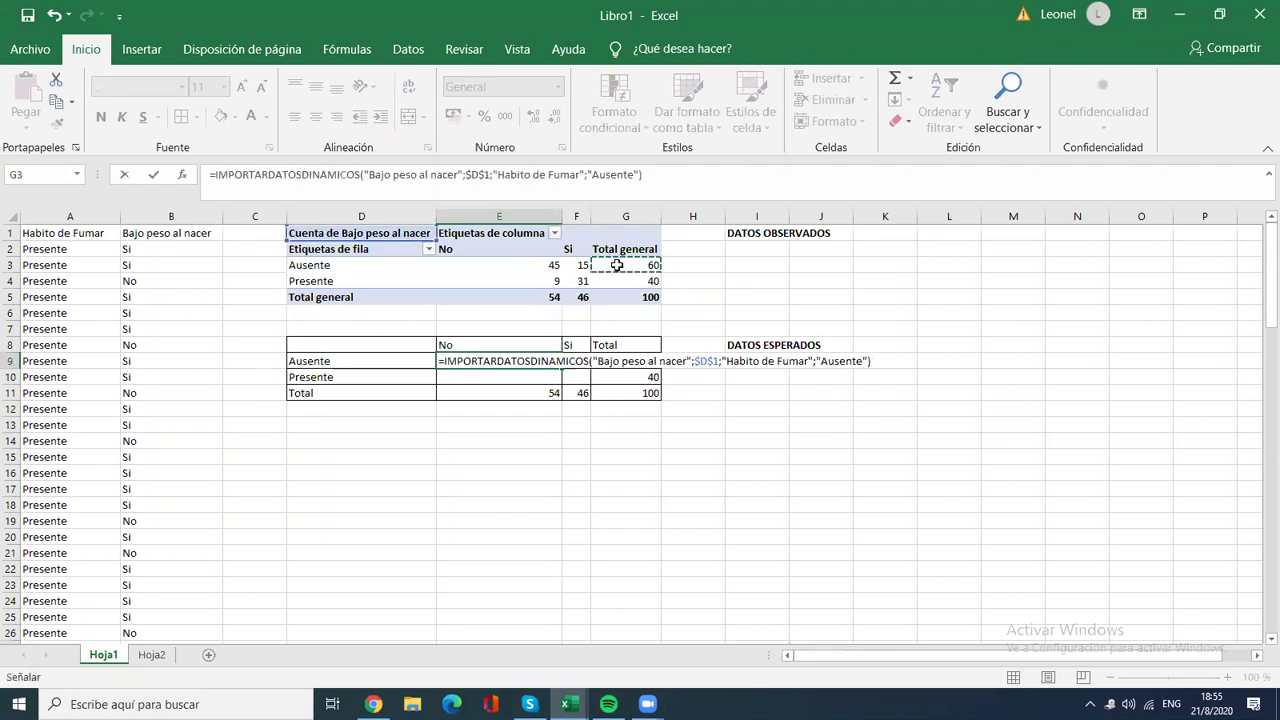
text(*)
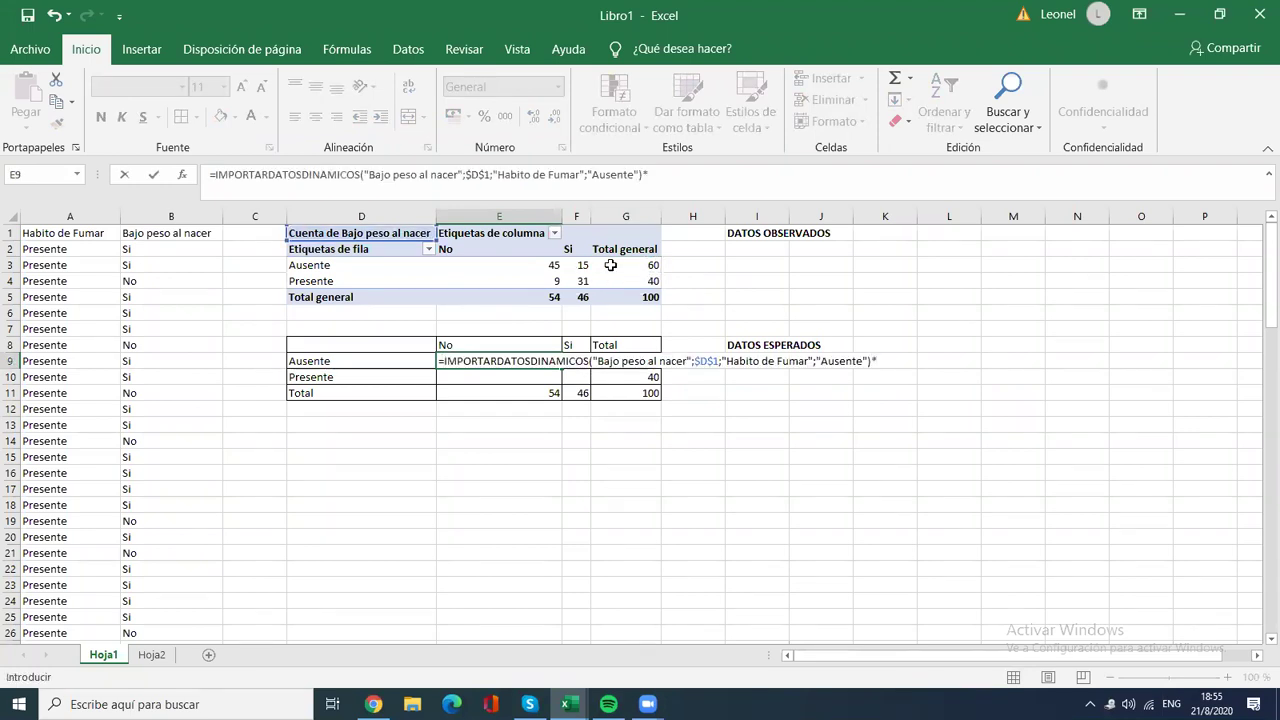
click(492, 297)
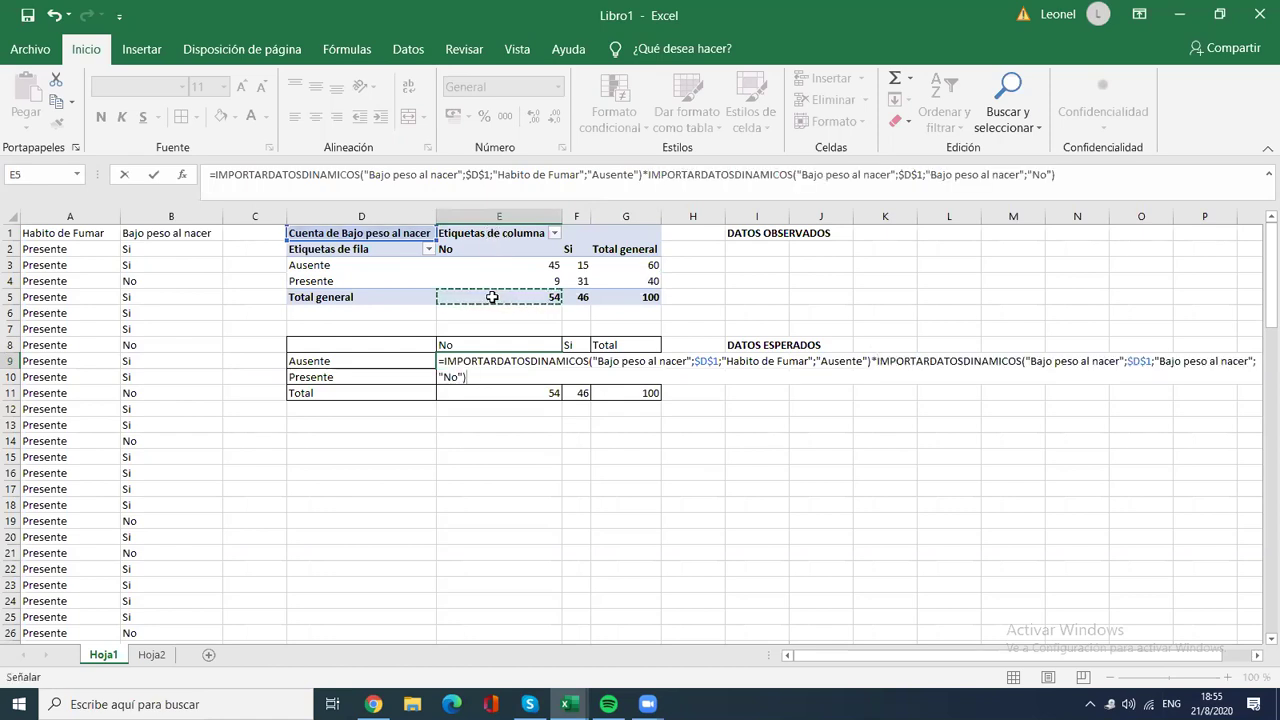
text(/)
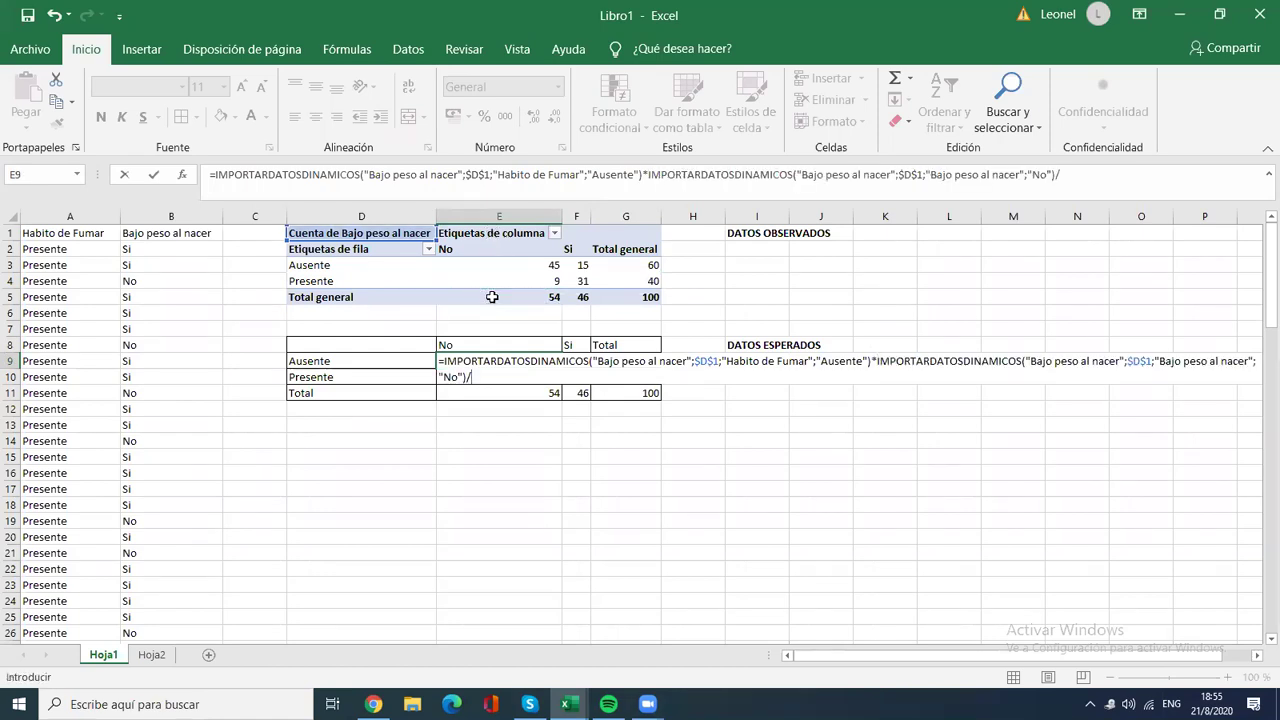
click(610, 298)
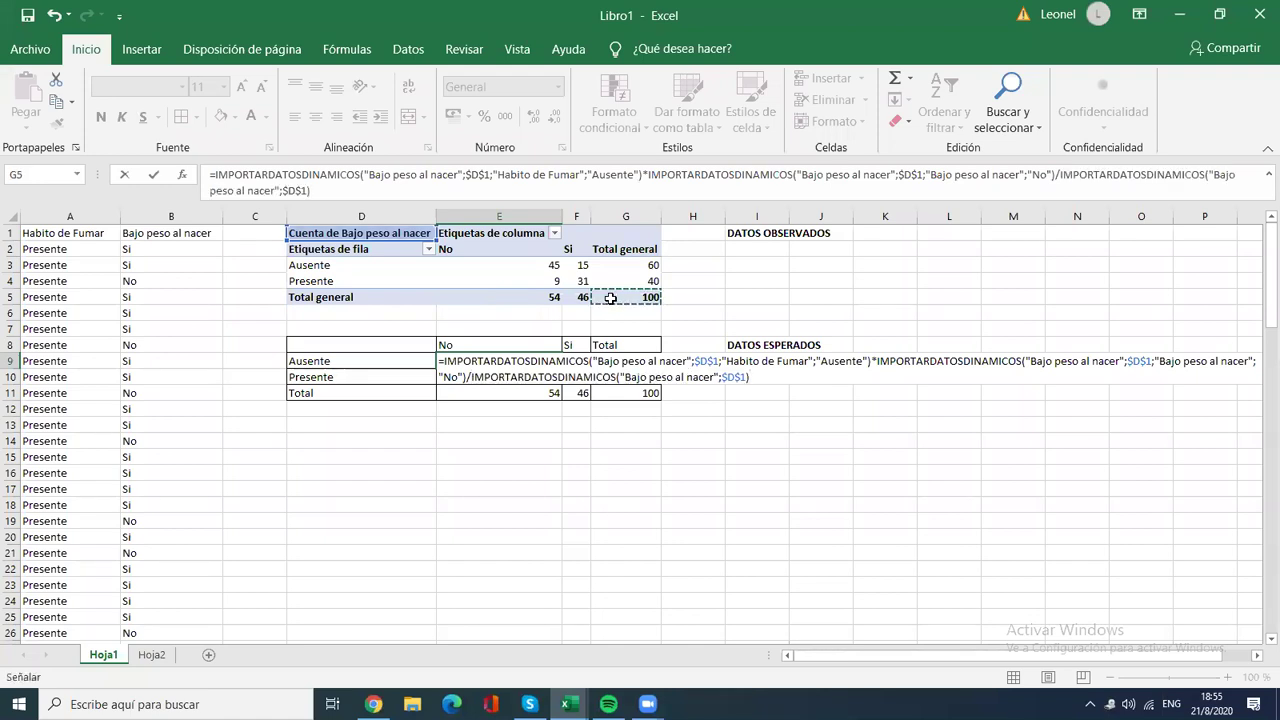
key(Return)
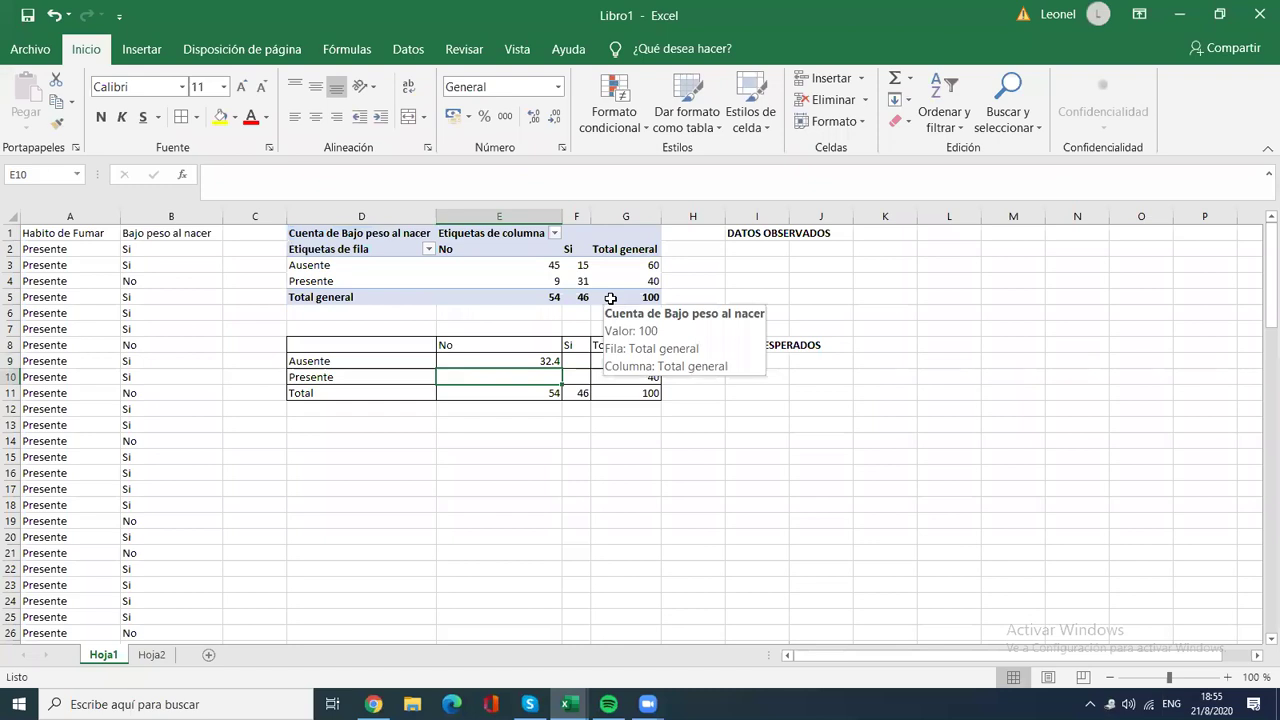
key(Up)
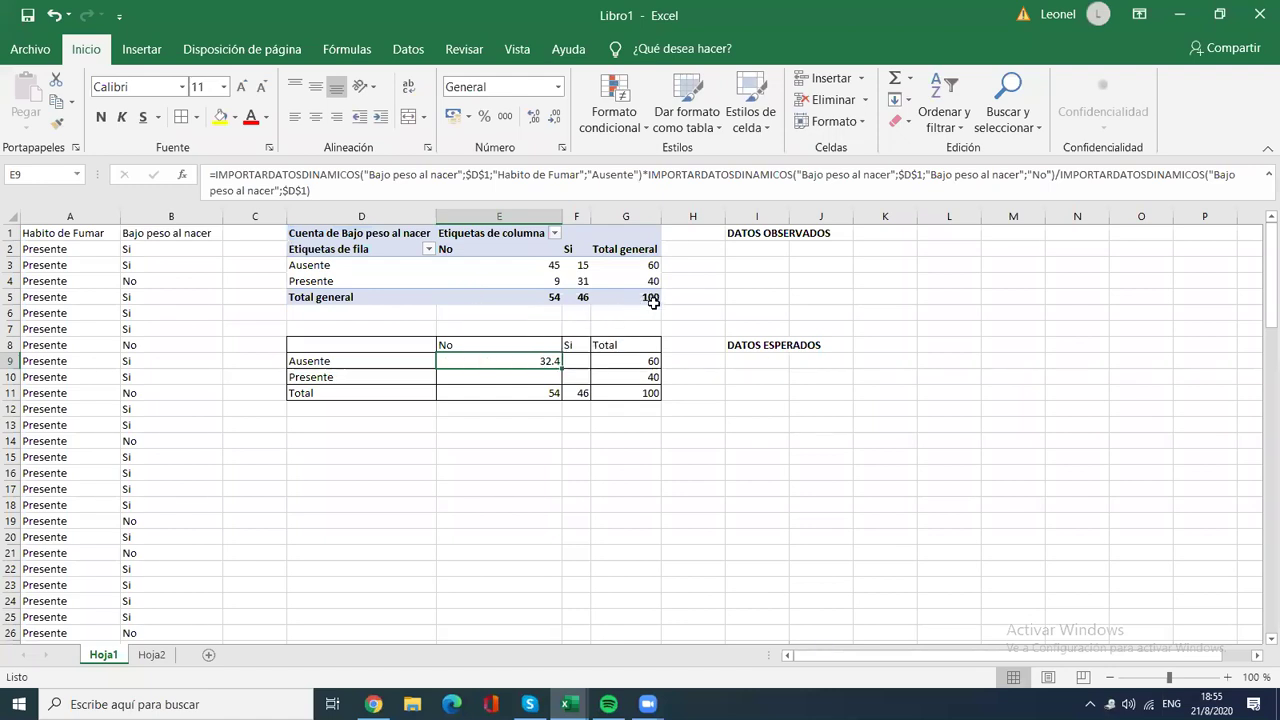
Step: Calculate the expected Ausente–Si count in F9 by multiplying pivot totals G3 and F5 and dividing by the grand total in G5
click(580, 358)
text(=)
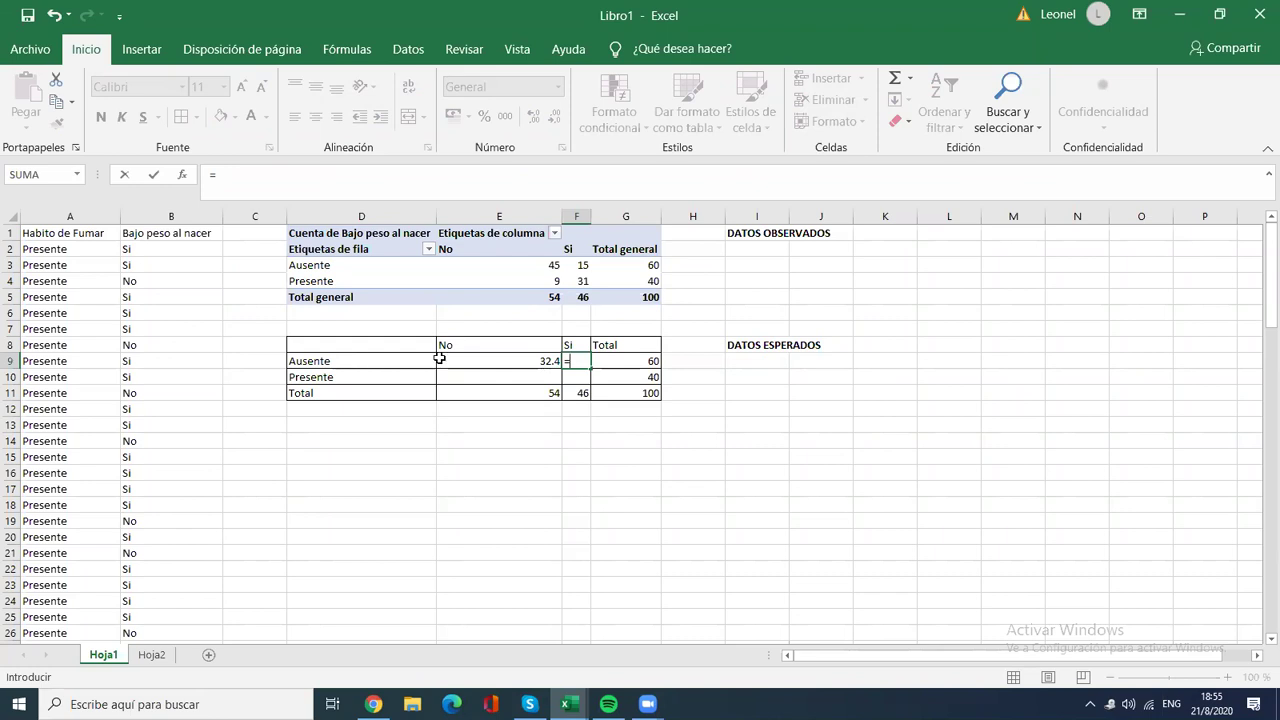
click(623, 265)
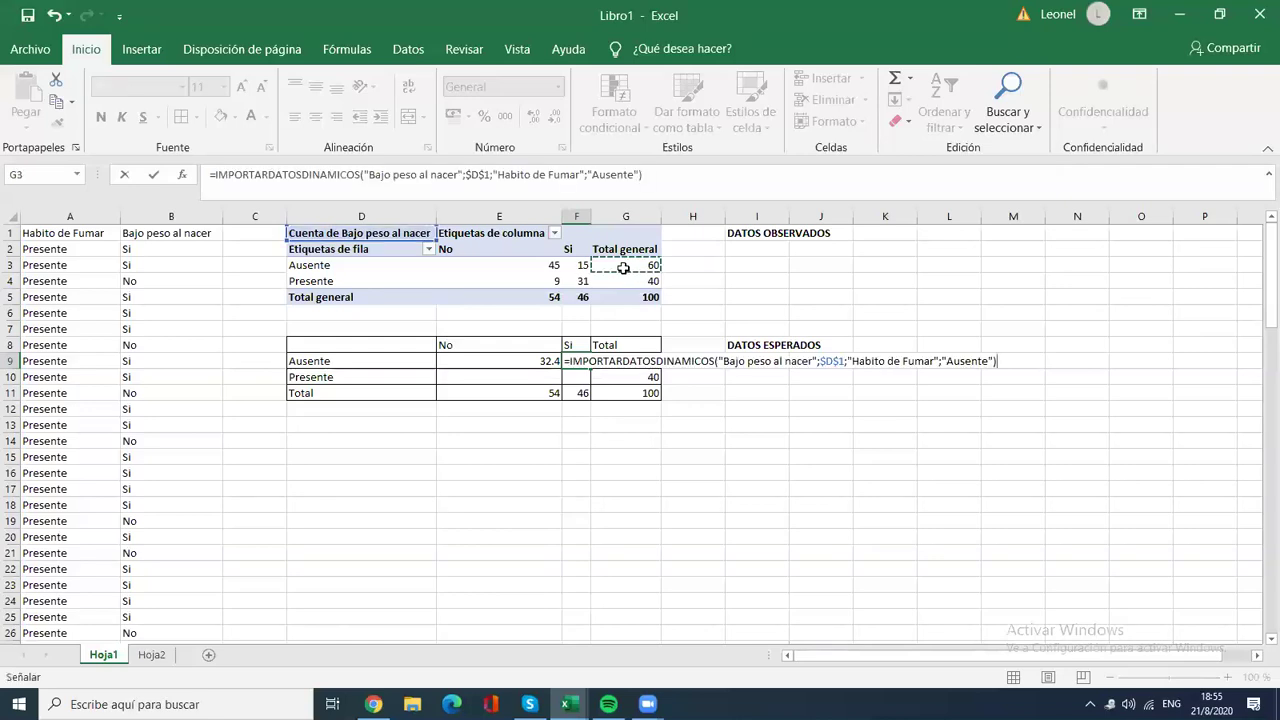
text(*)
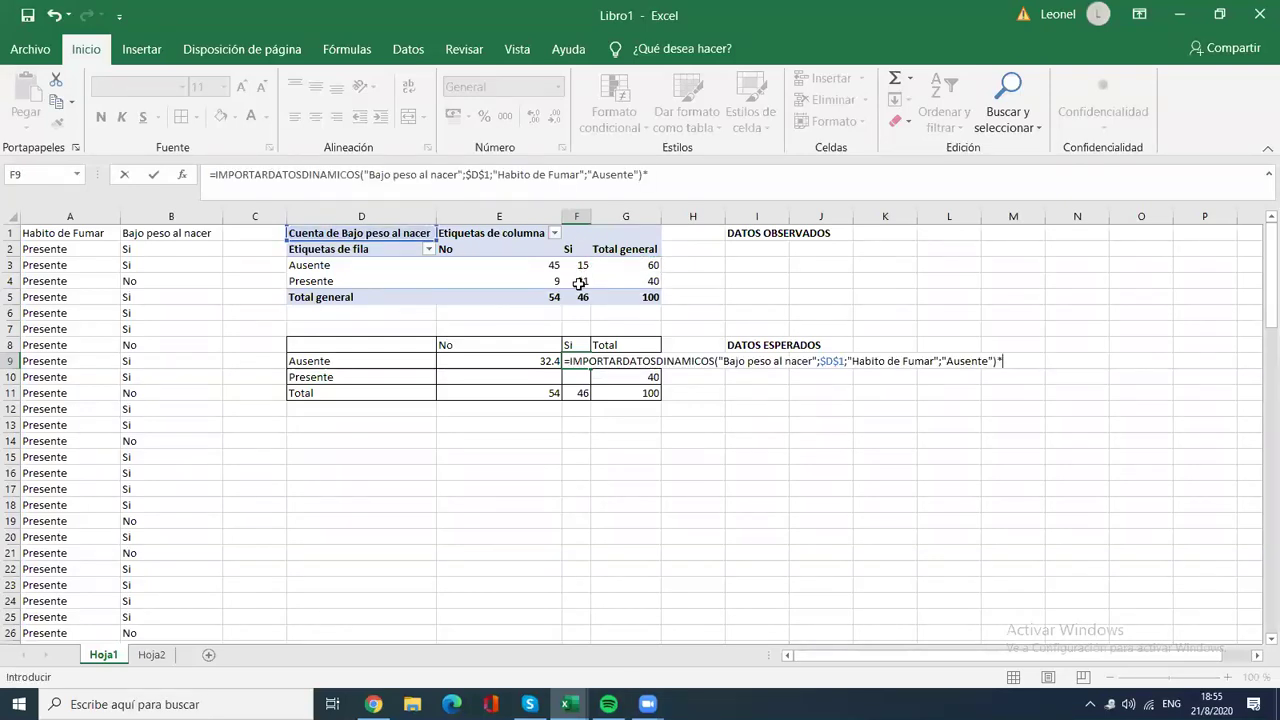
click(576, 298)
text(/)
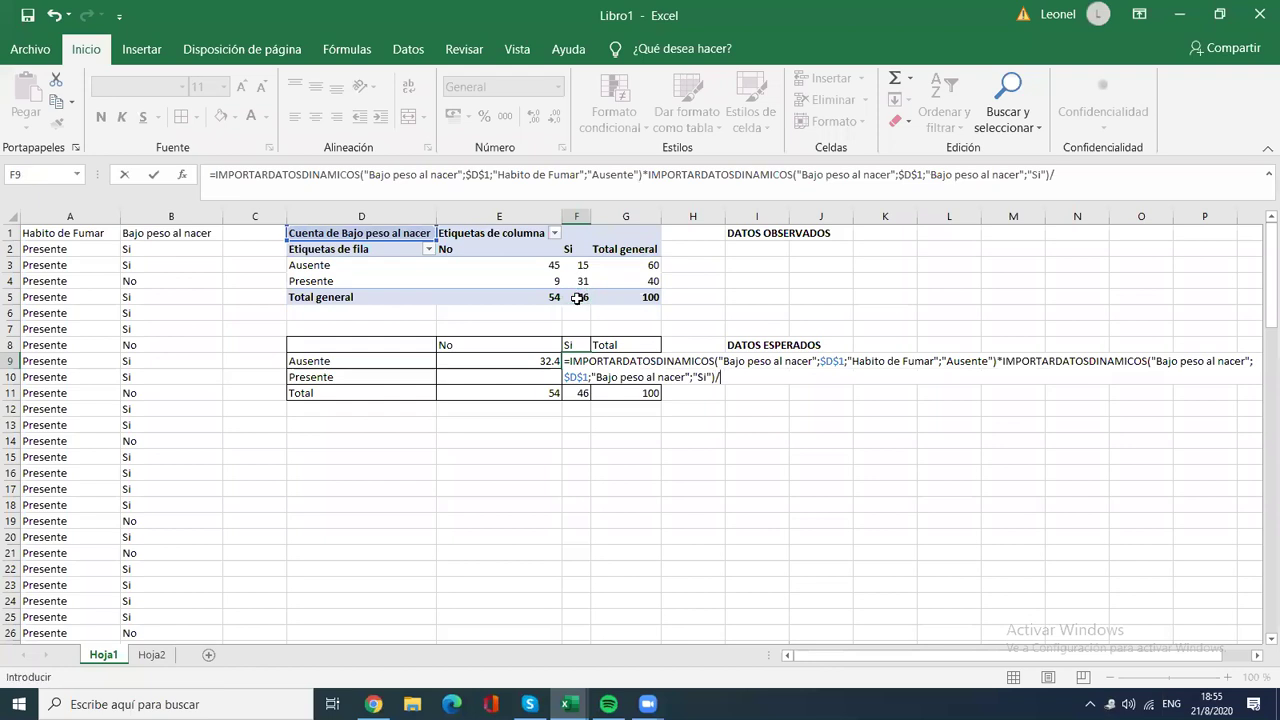
click(640, 298)
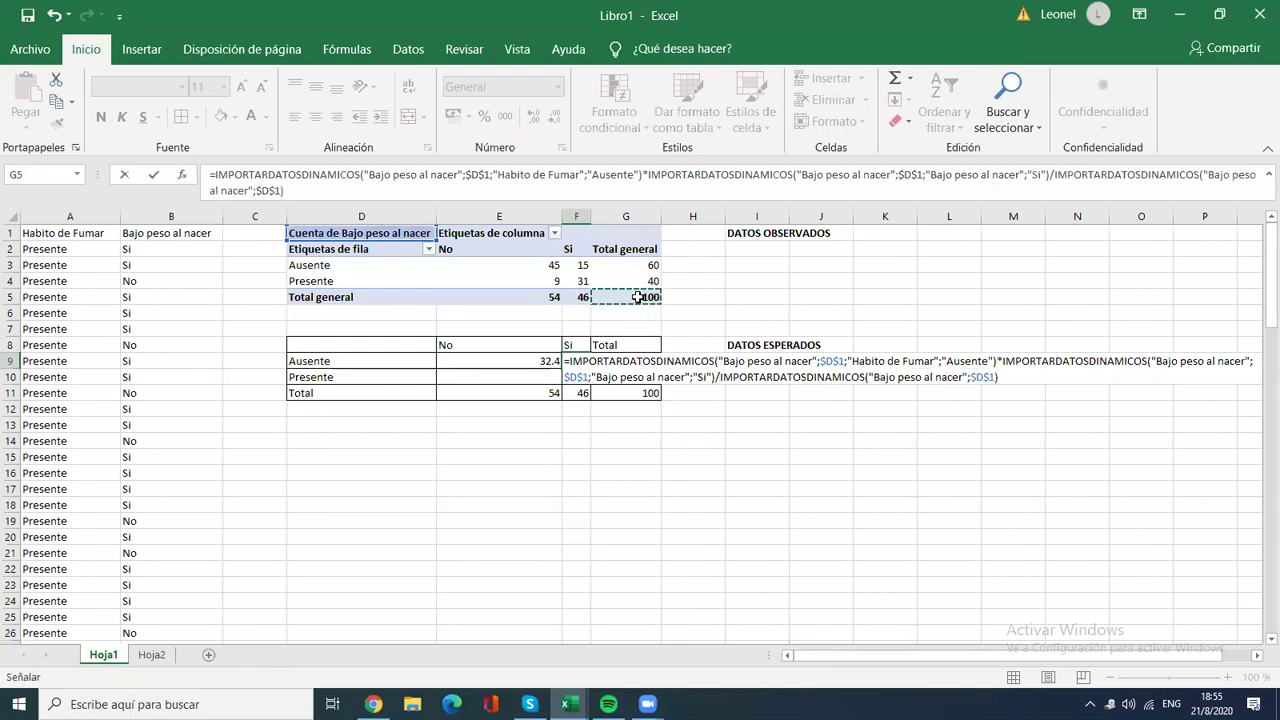
key(Return)
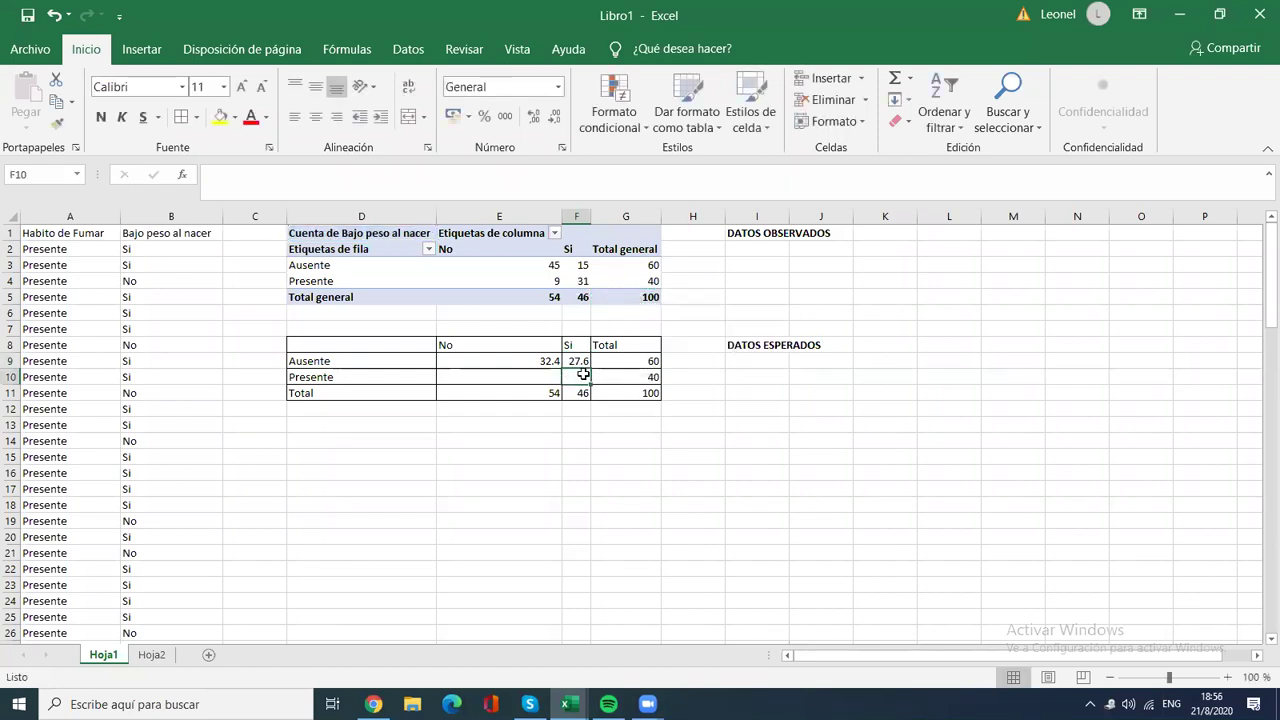
Step: Calculate the expected Presente–No count in E10 by multiplying pivot totals G4 and E5 and dividing by the grand total in G5
click(527, 374)
text(=)
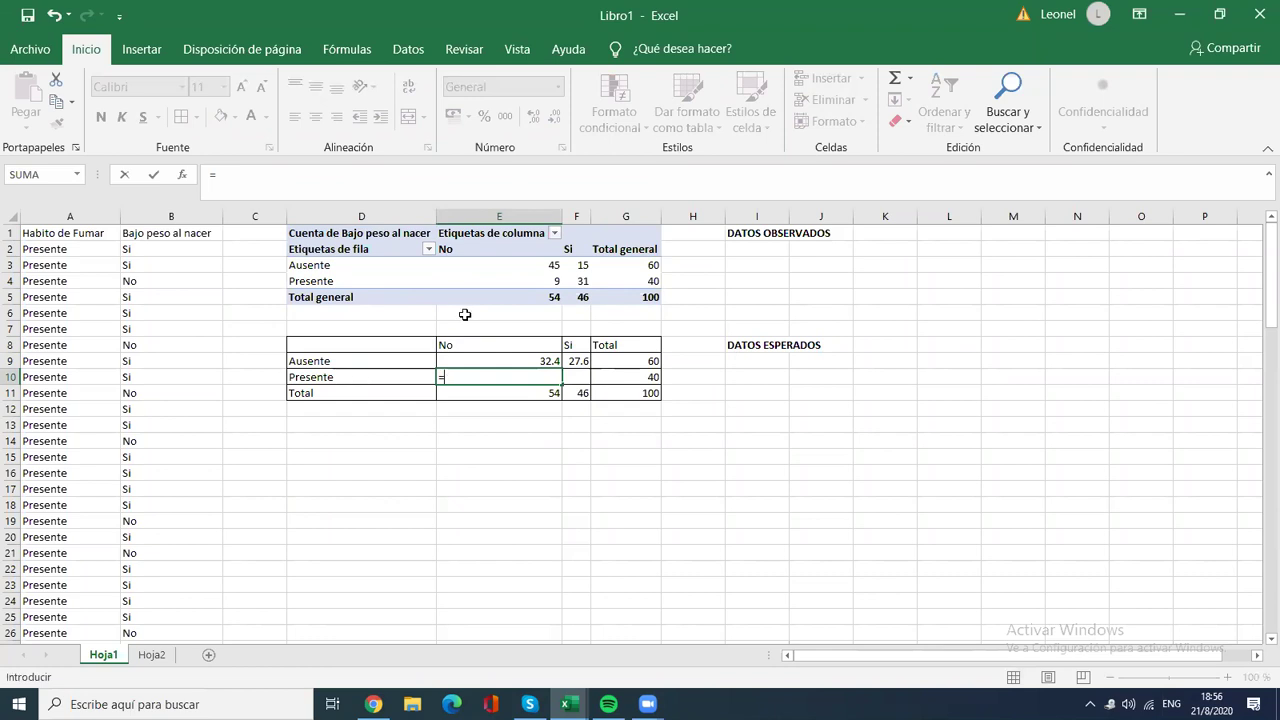
click(623, 281)
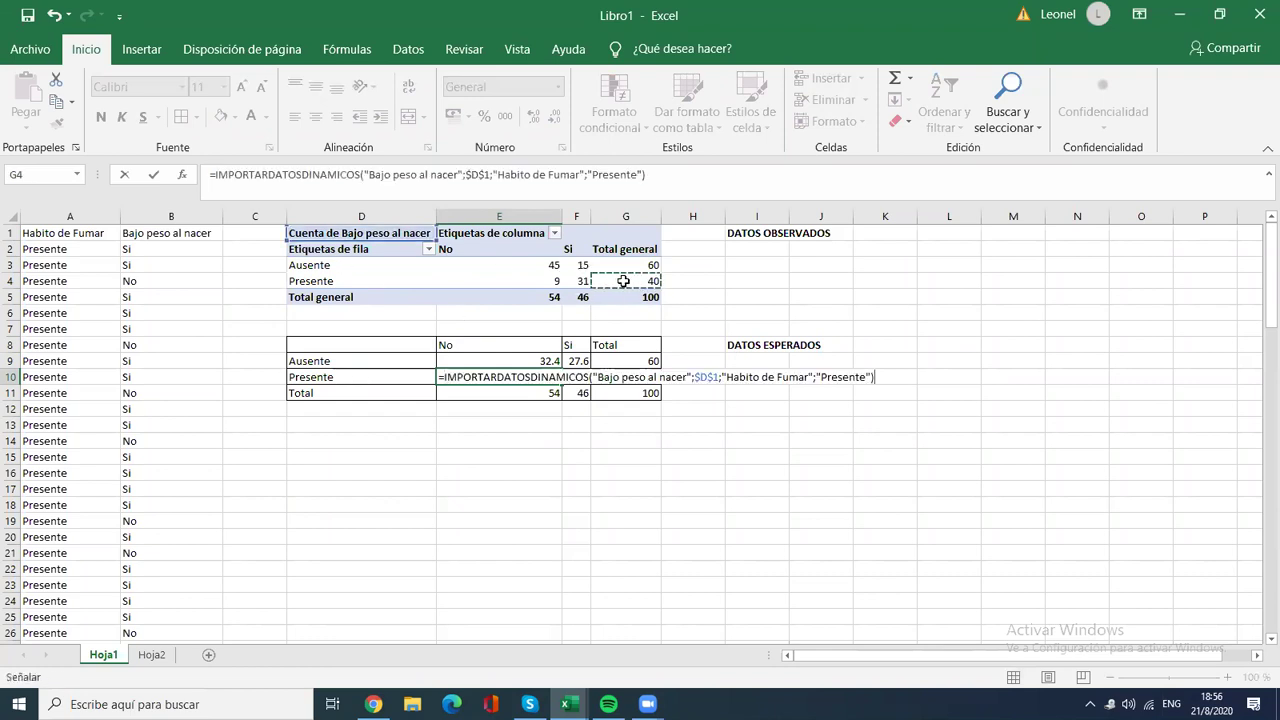
text(*)
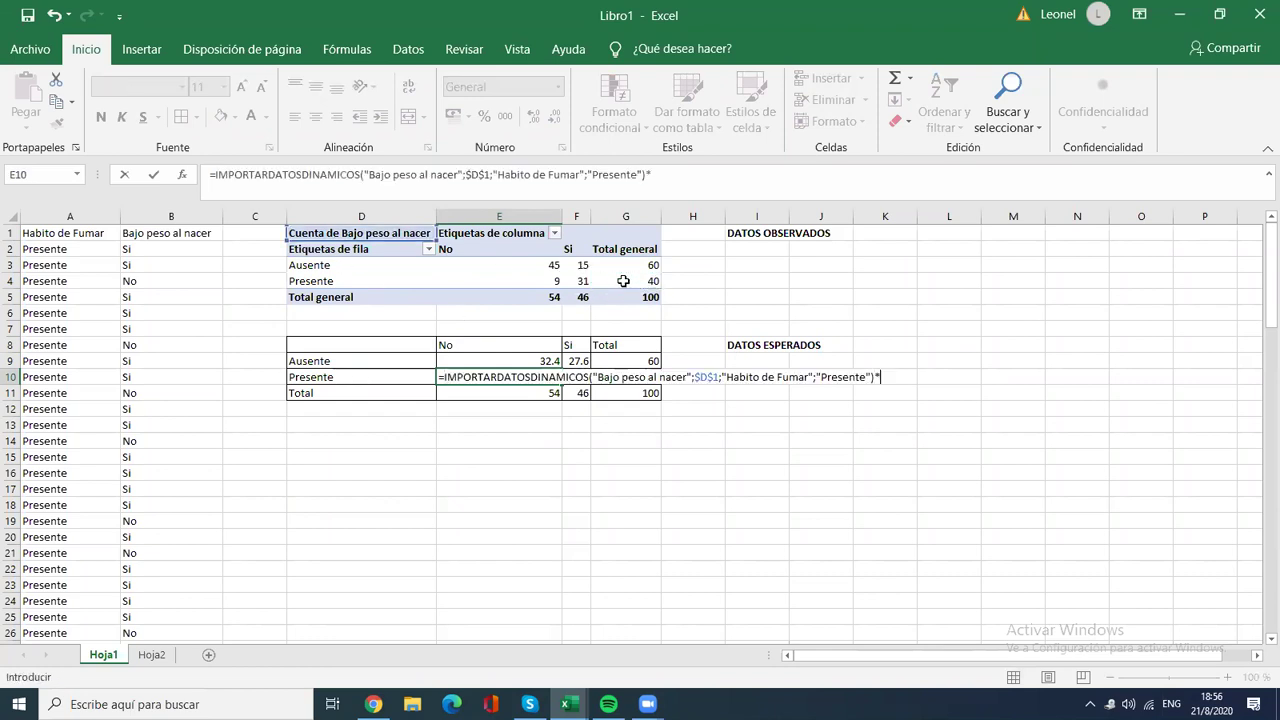
click(541, 300)
text(/)
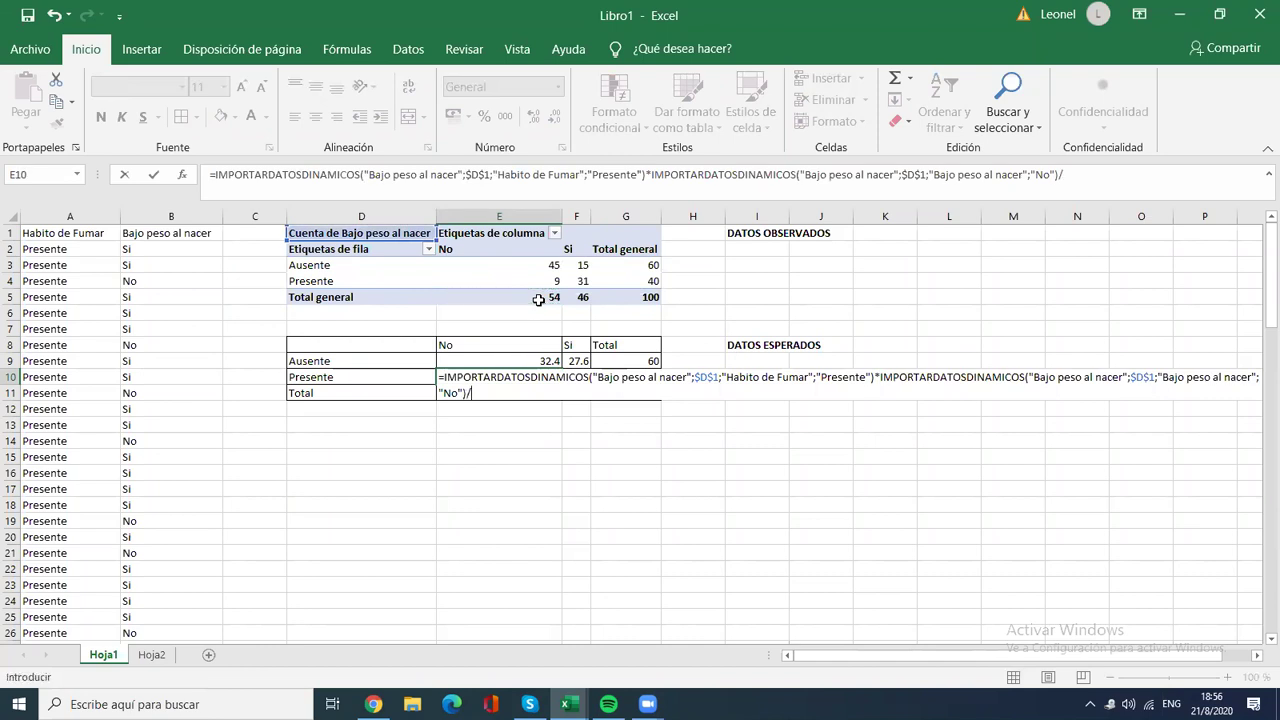
click(620, 299)
key(Return)
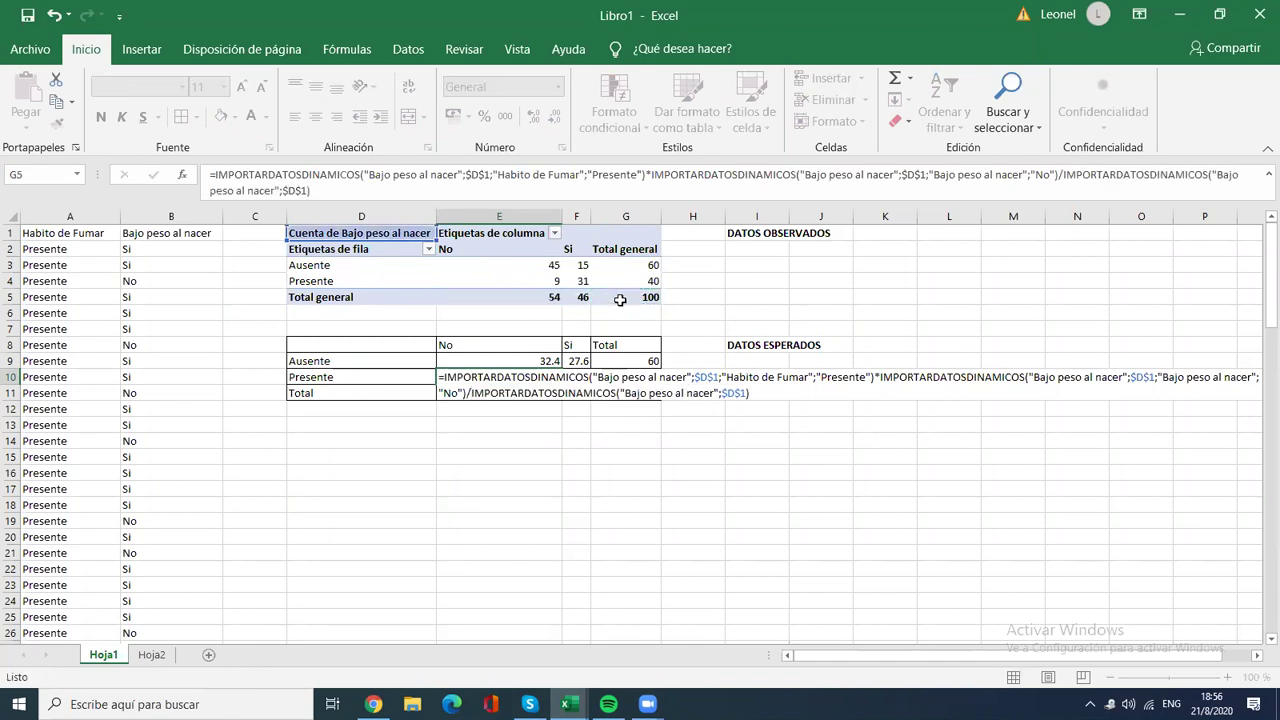
Step: Calculate the expected Presente–Si count in F10 as pivot totals G4 times F5 divided by G5, and select the expected counts in E9:F10
click(581, 372)
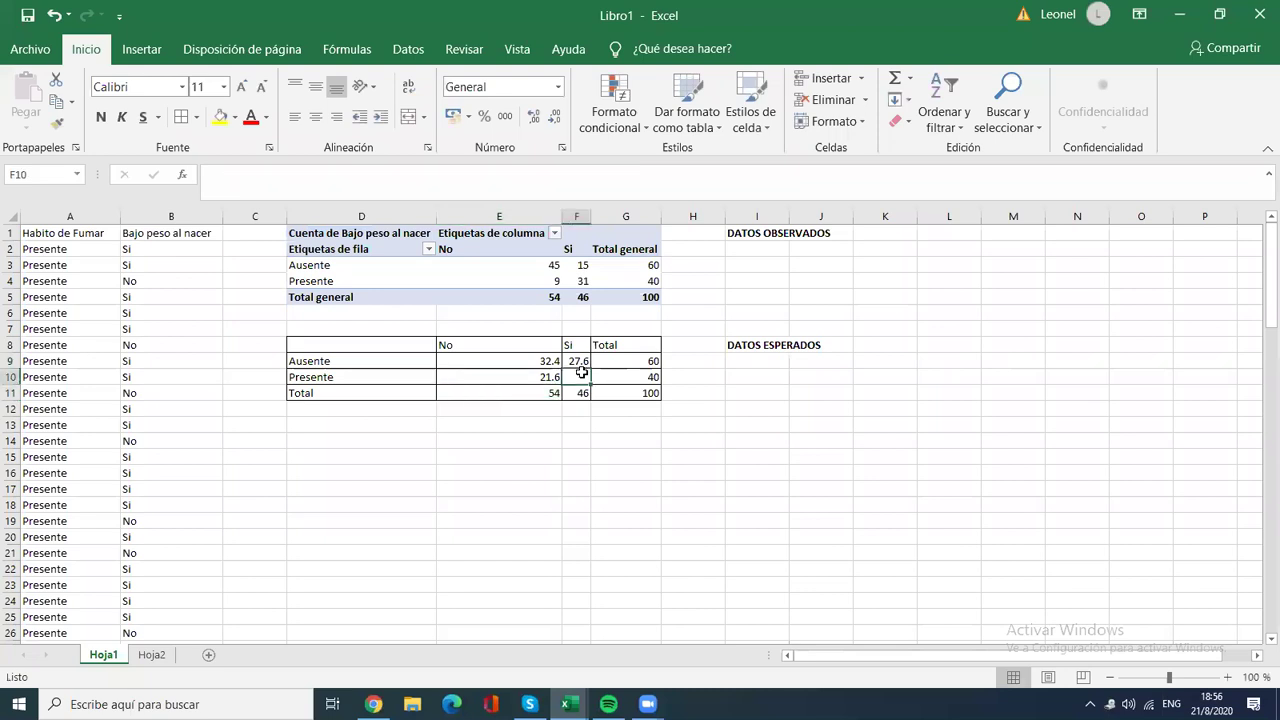
text(=)
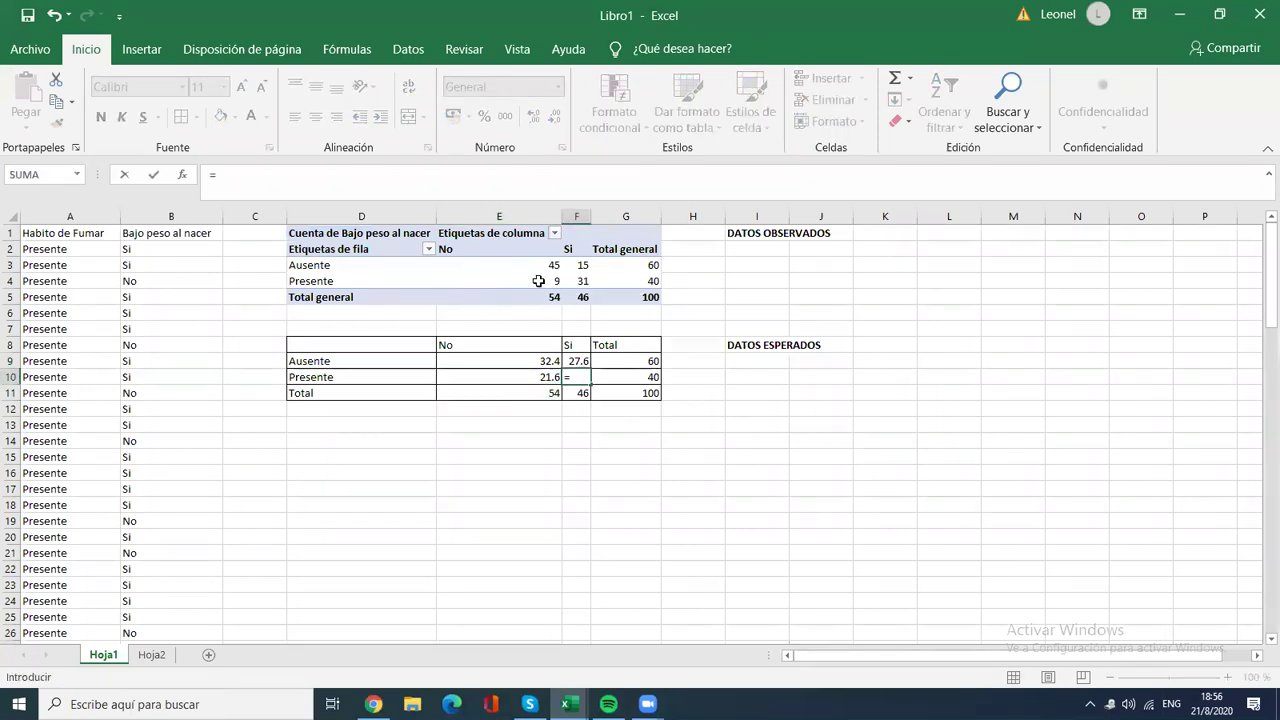
click(617, 284)
text(*)
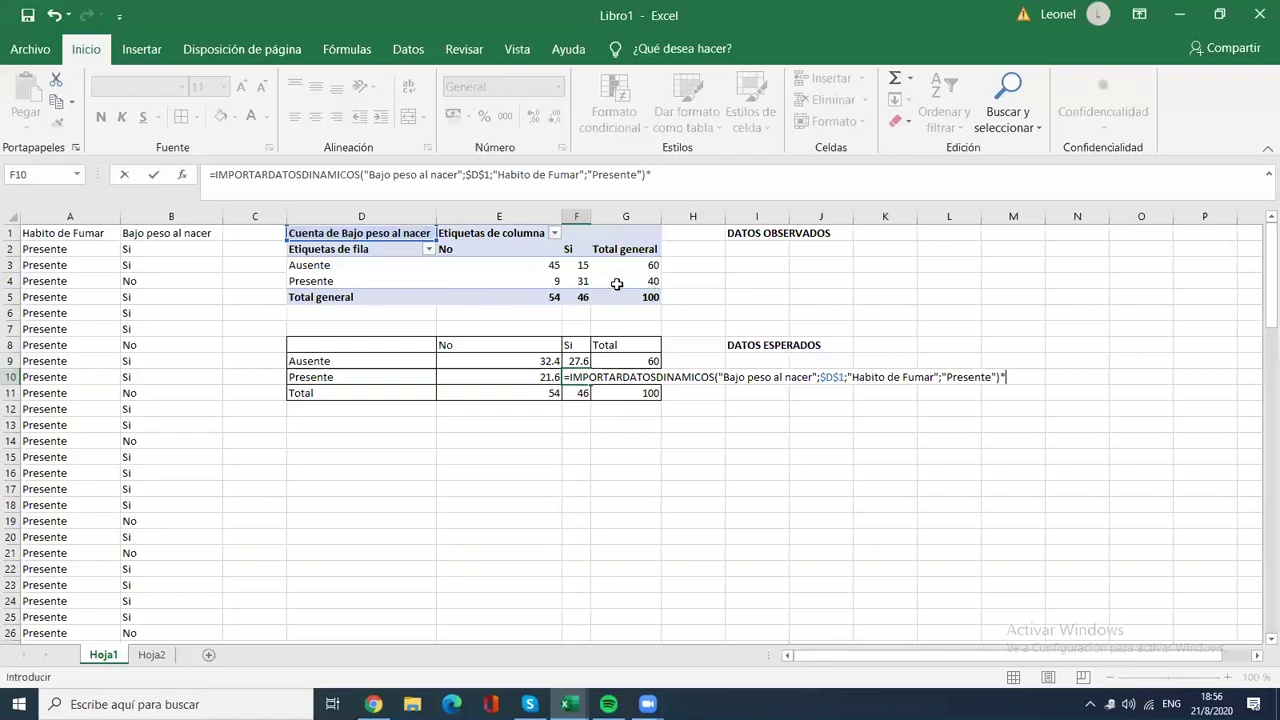
click(579, 298)
text(/)
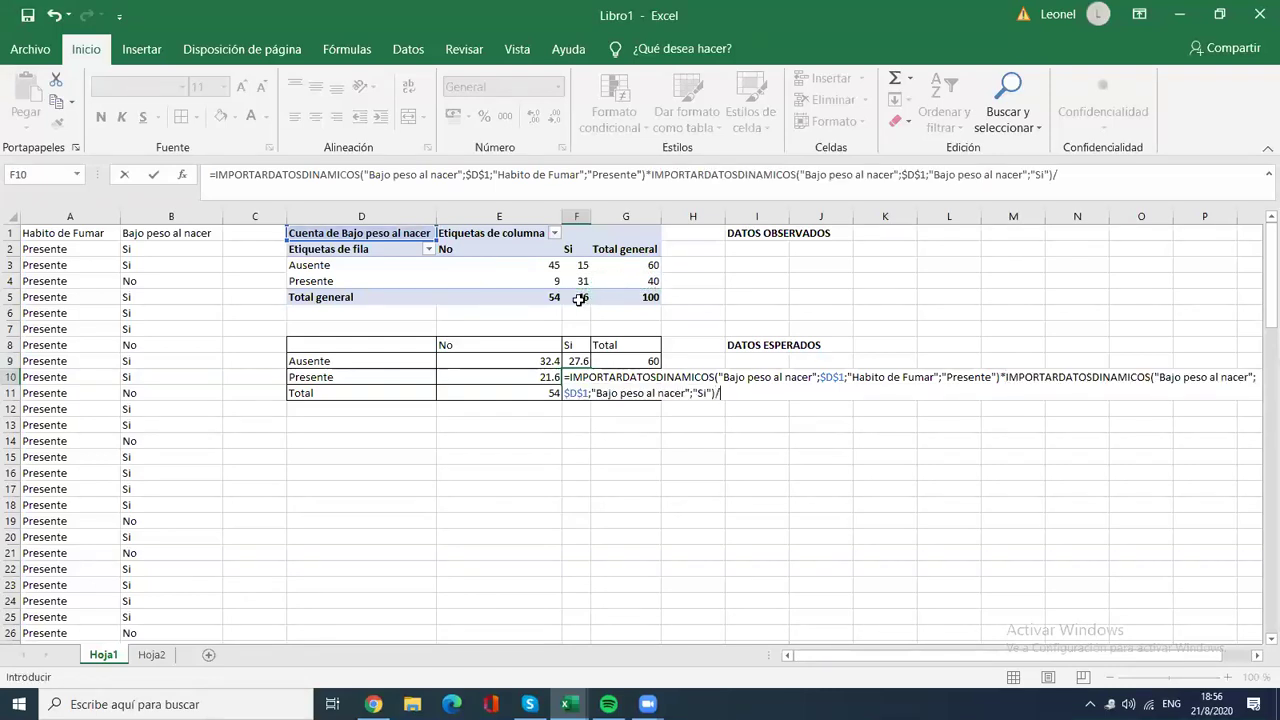
click(617, 298)
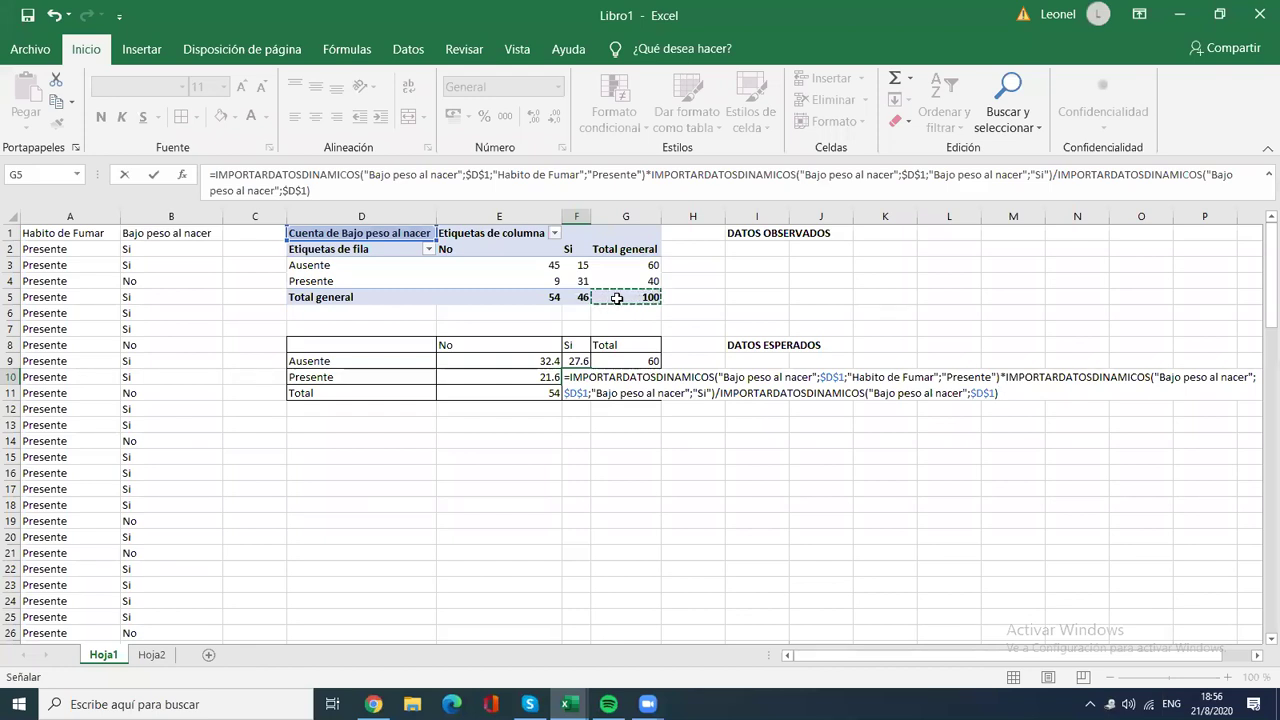
key(Return)
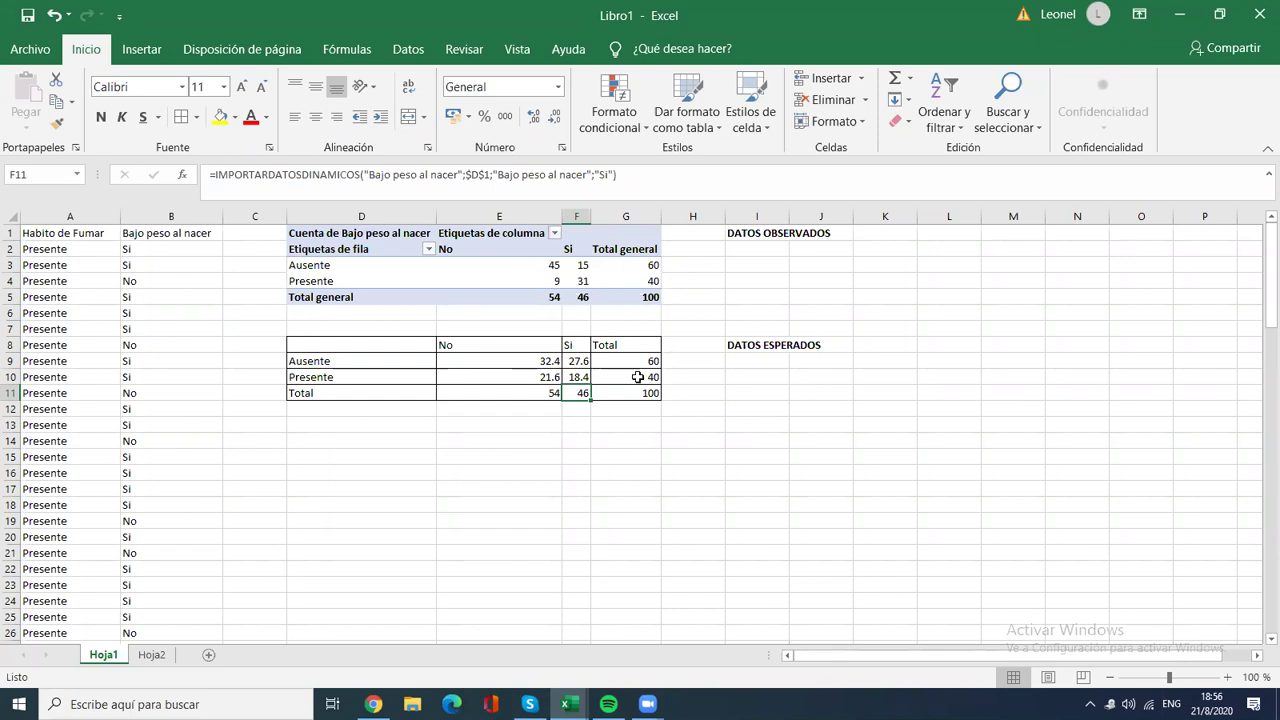
click(512, 360)
drag(545, 375, 576, 378)
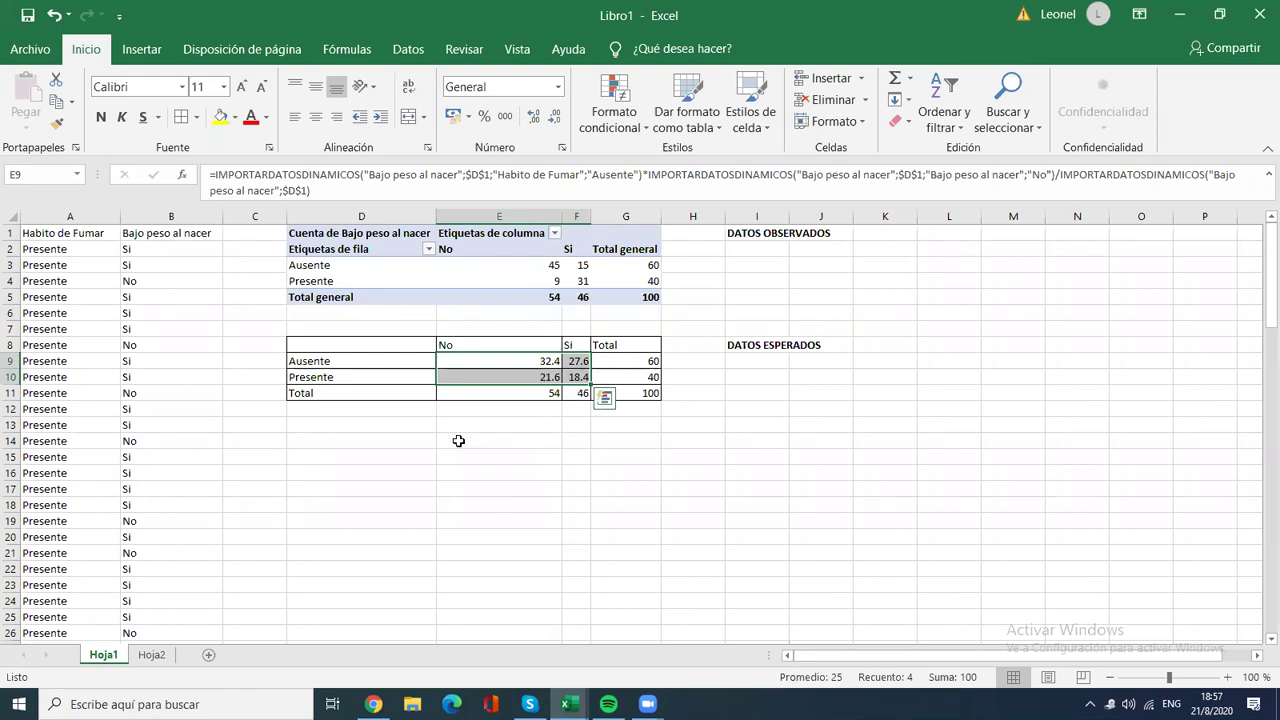
Step: Enter the row labels Ausente in D14 and Presente in D15 for a third table below the expected counts
click(344, 431)
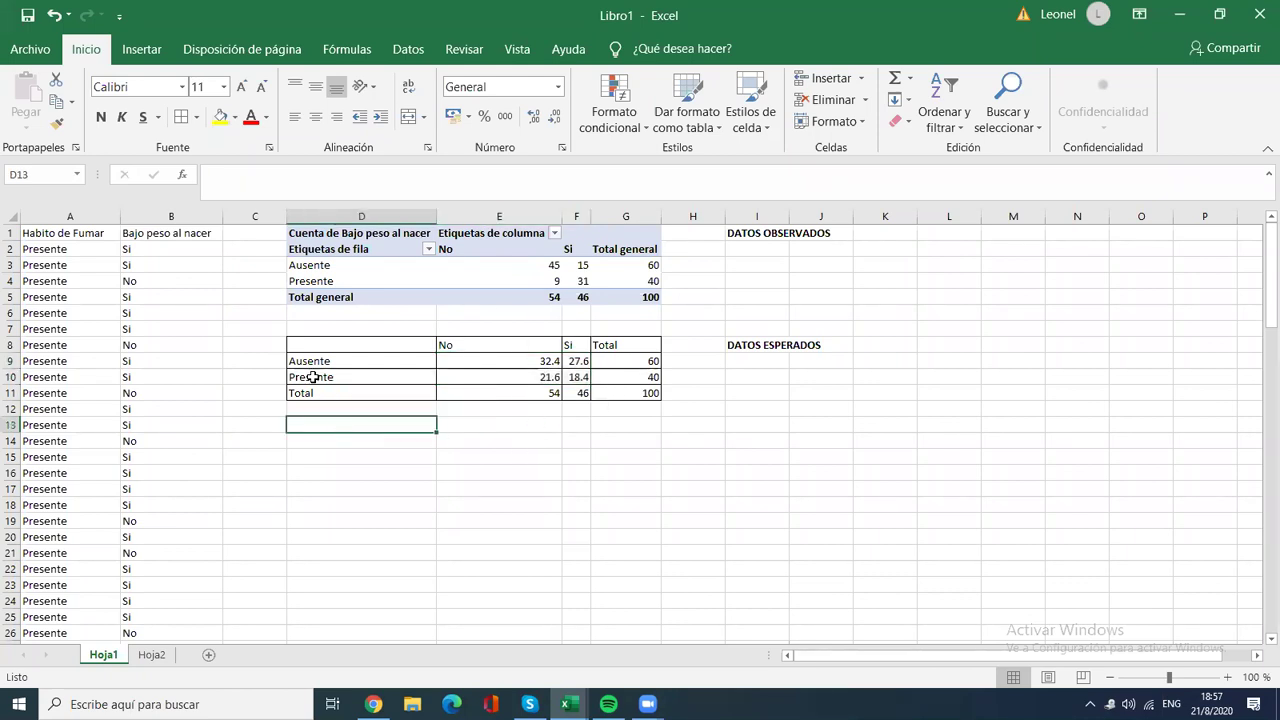
click(376, 442)
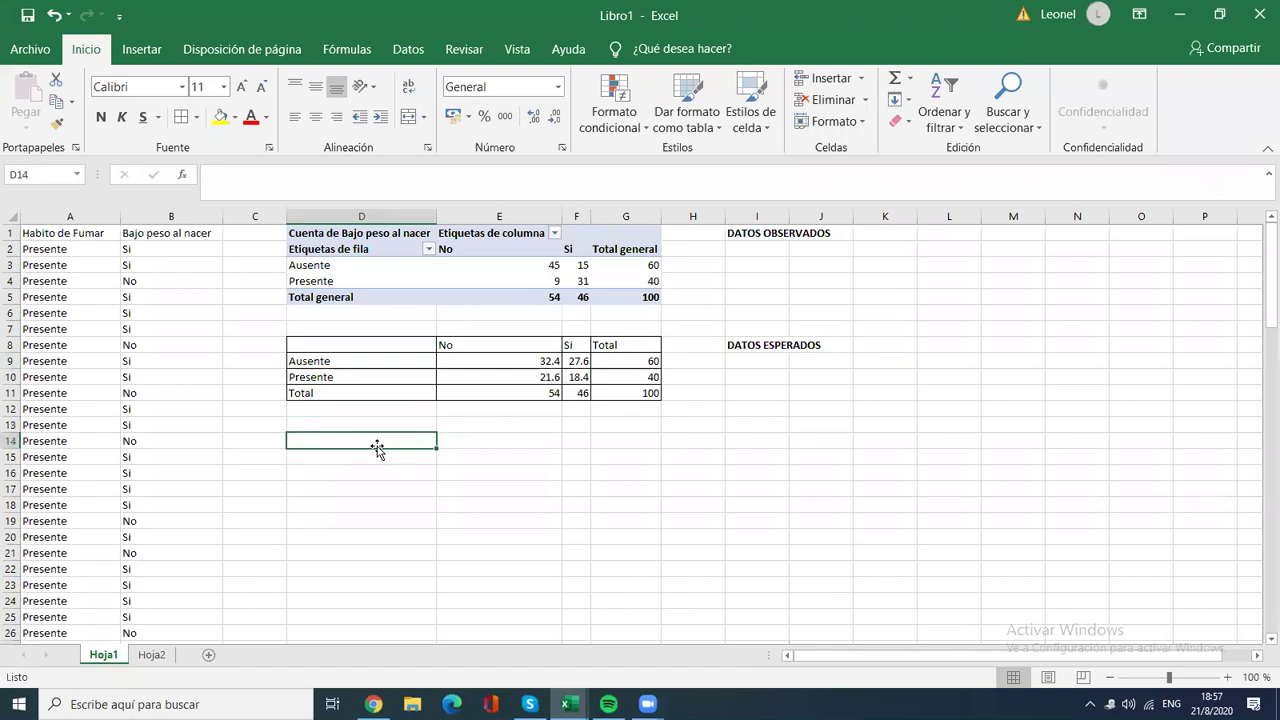
text(Ausente)
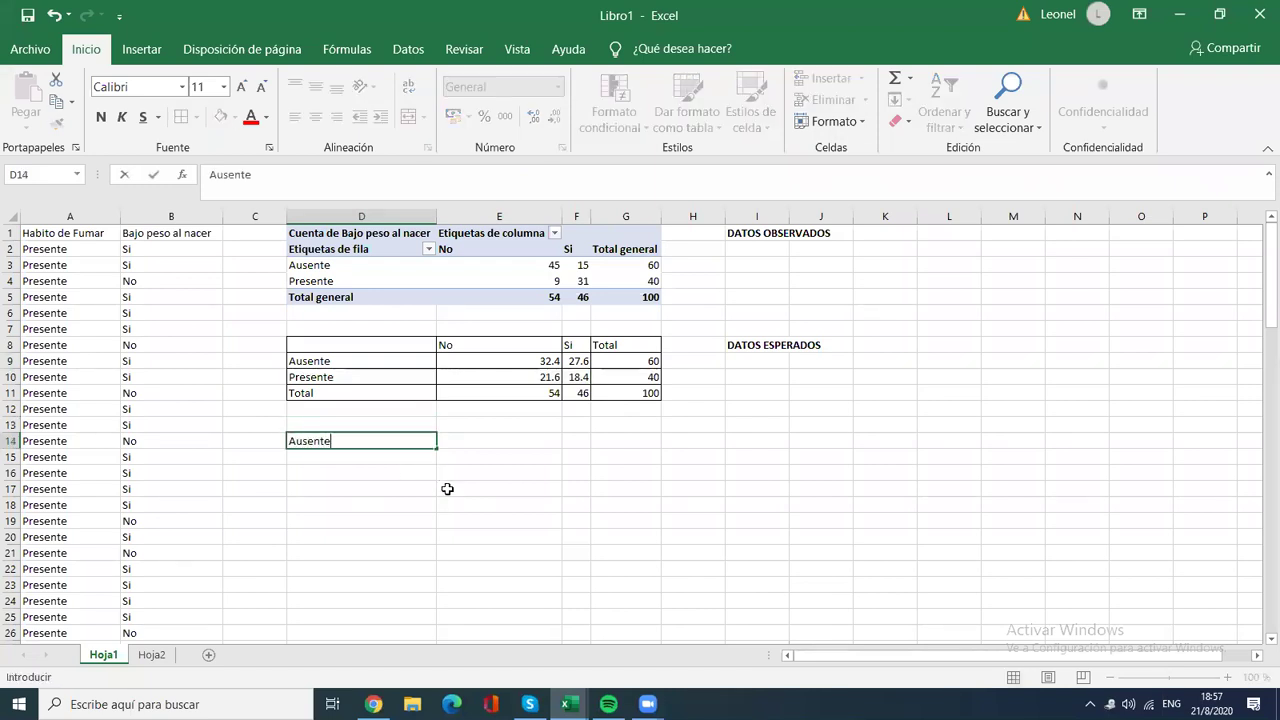
key(Return)
text(Preen)
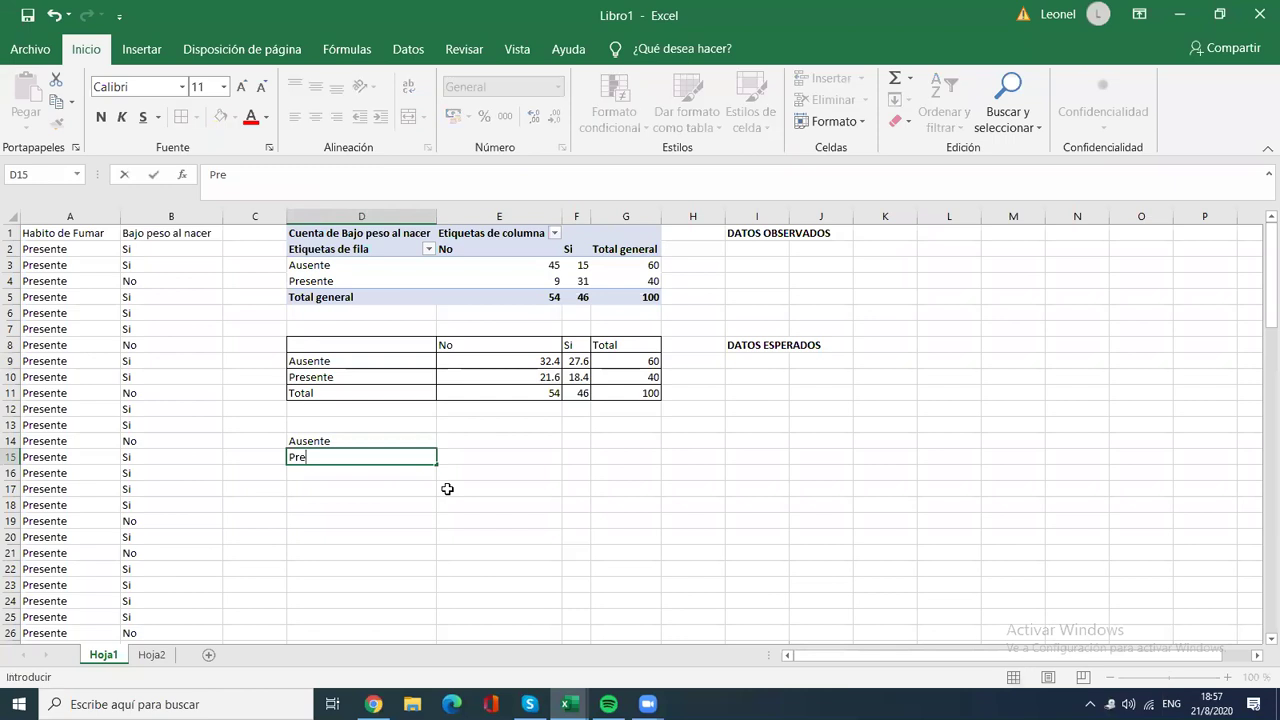
key(BackSpace)
key(BackSpace)
text(sente)
Step: Enter the column labels Si in E13 and No in F13 above the new row labels
click(512, 428)
text(Si)
key(Tab)
text(No)
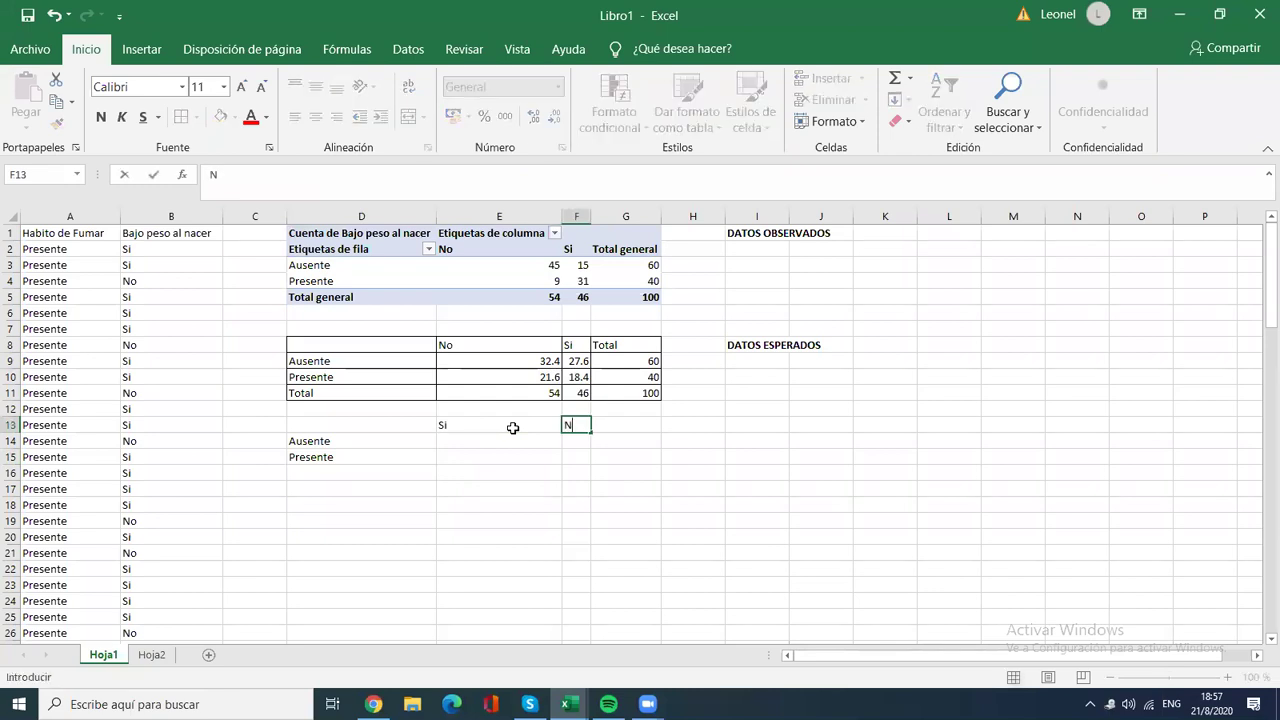
key(Tab)
Step: Enter the heading "Errores al cuadrado" in I13 and make it bold
key(Tab)
key(Tab)
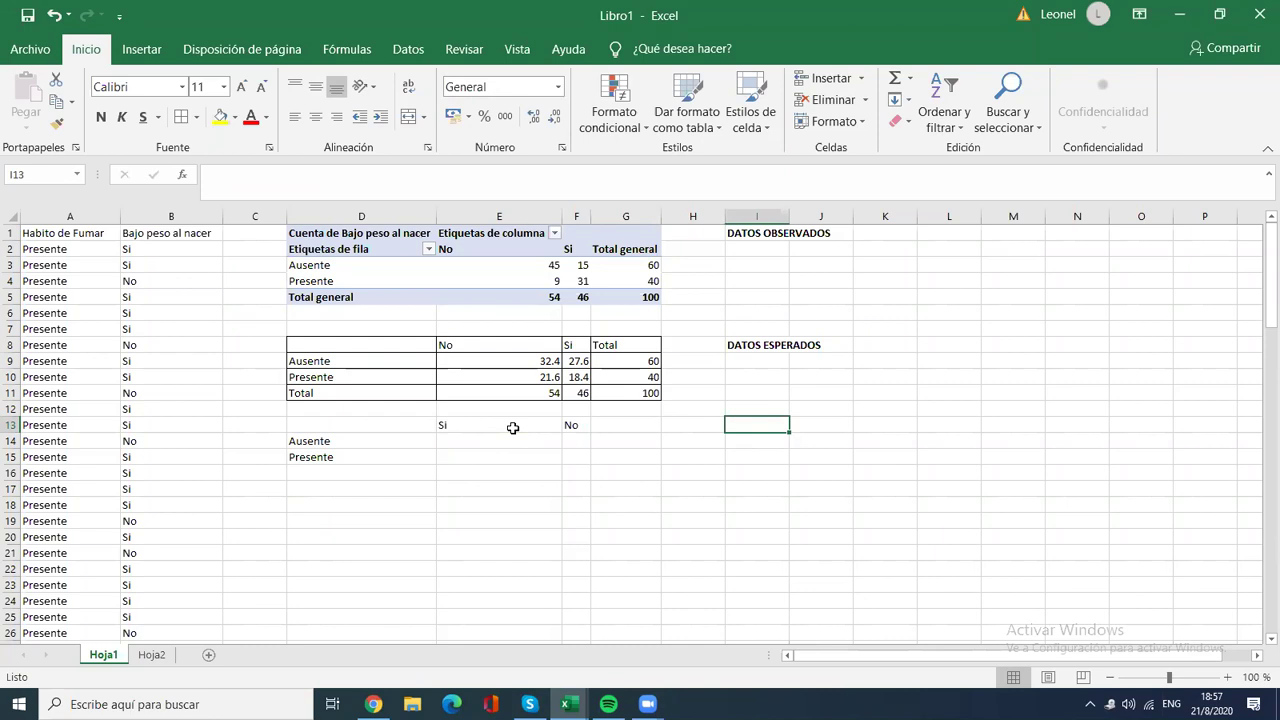
text(E)
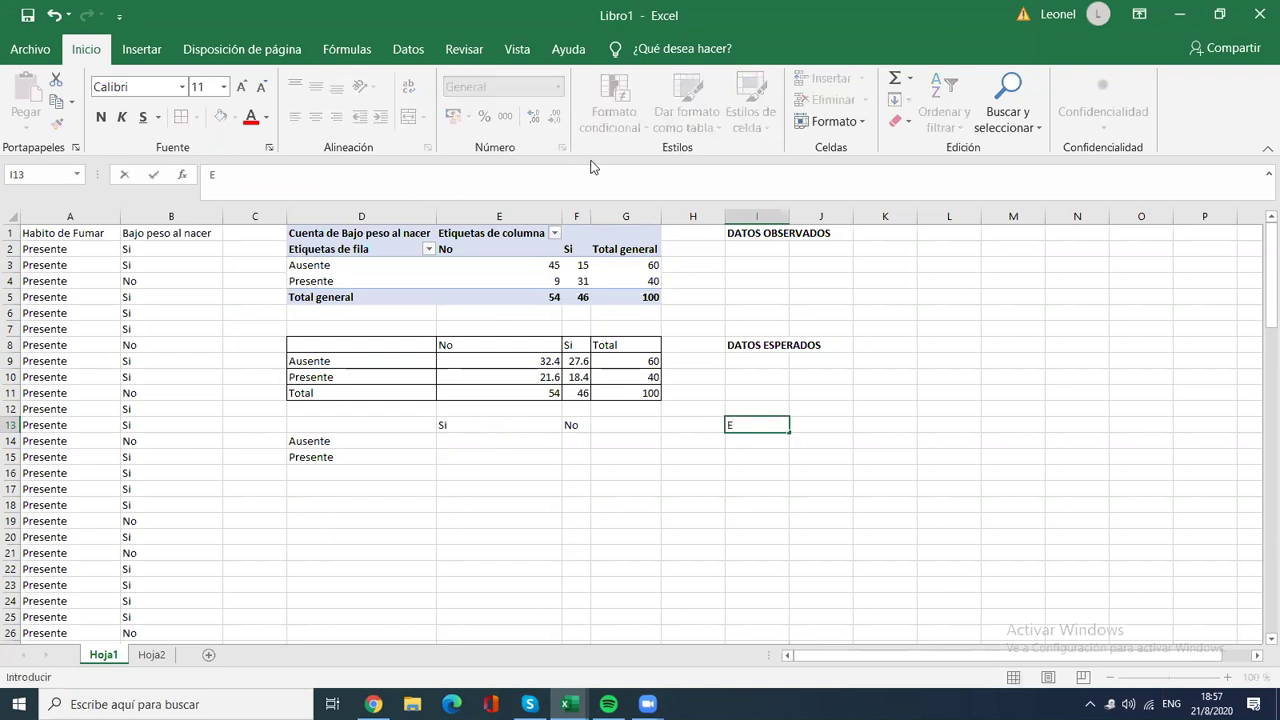
text(rrores al cua)
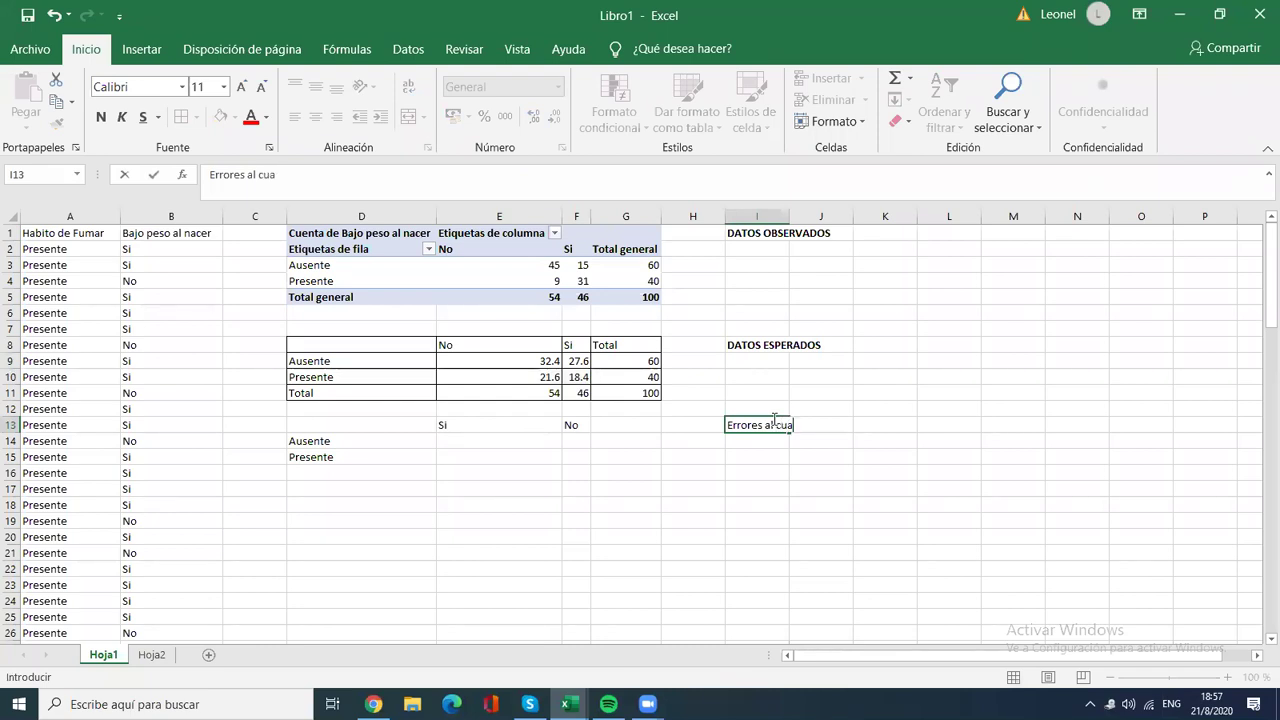
text(drado)
key(Return)
click(762, 425)
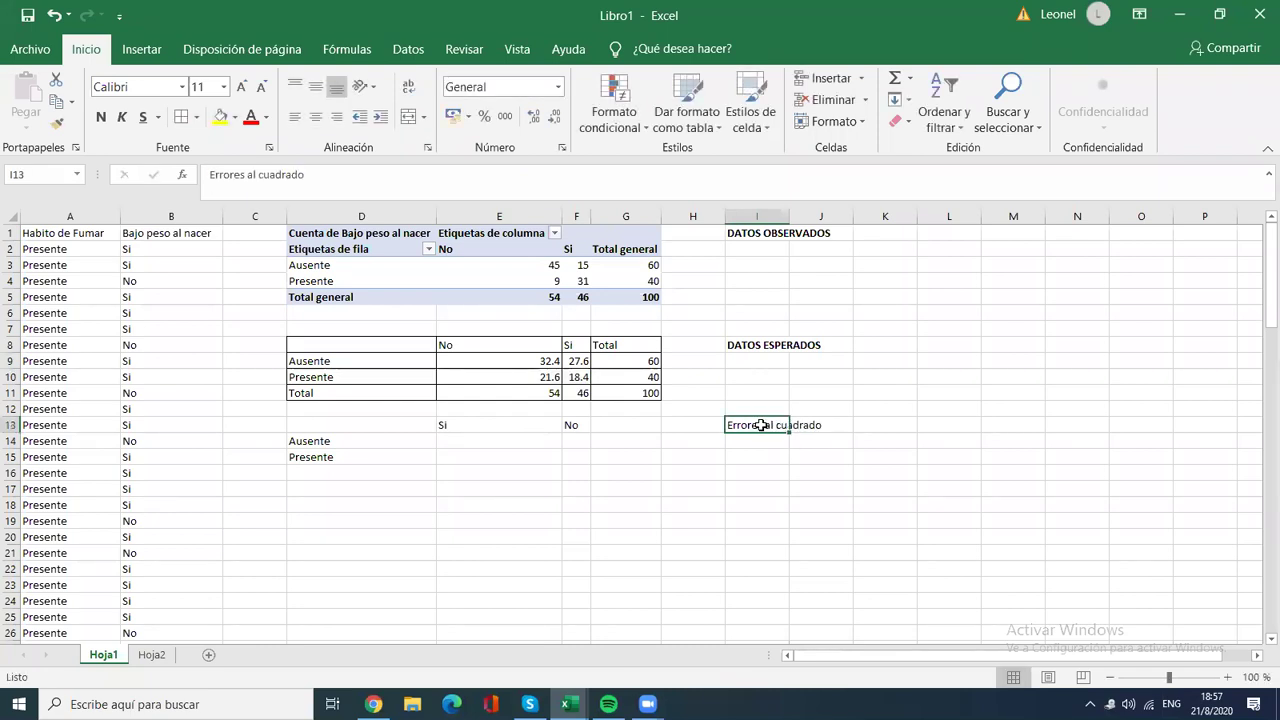
click(101, 117)
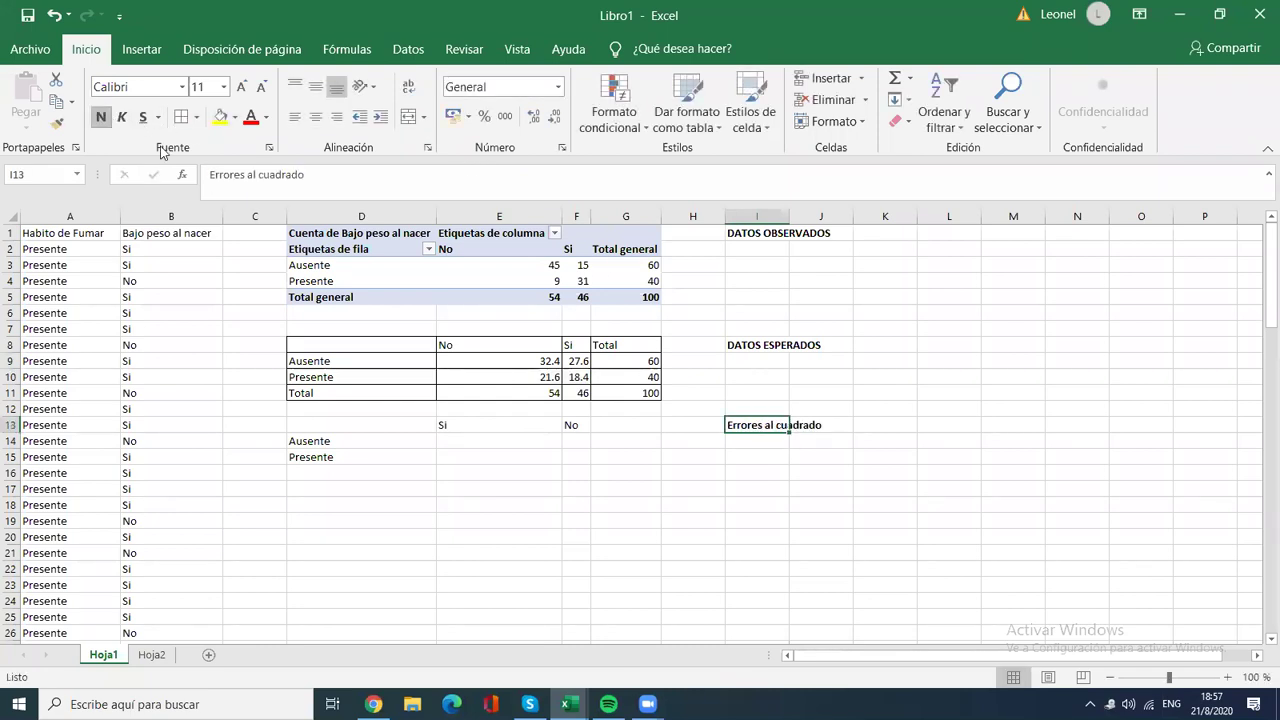
click(462, 446)
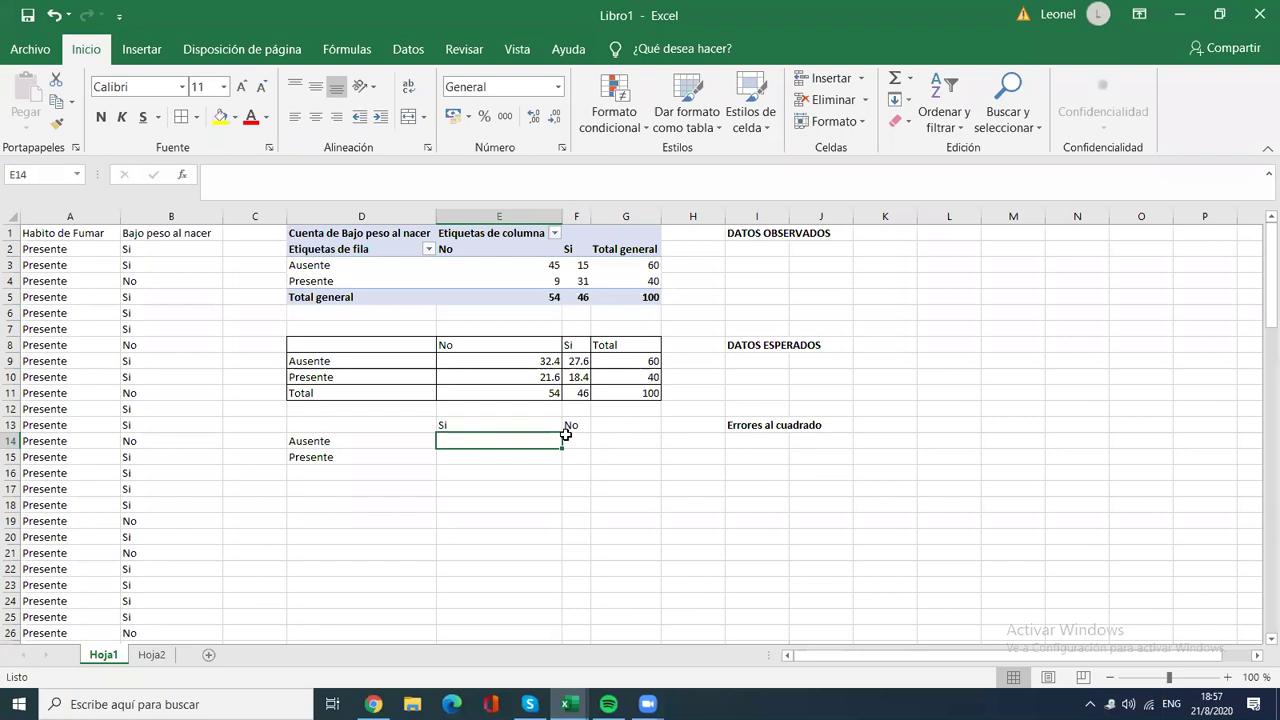
text(=)
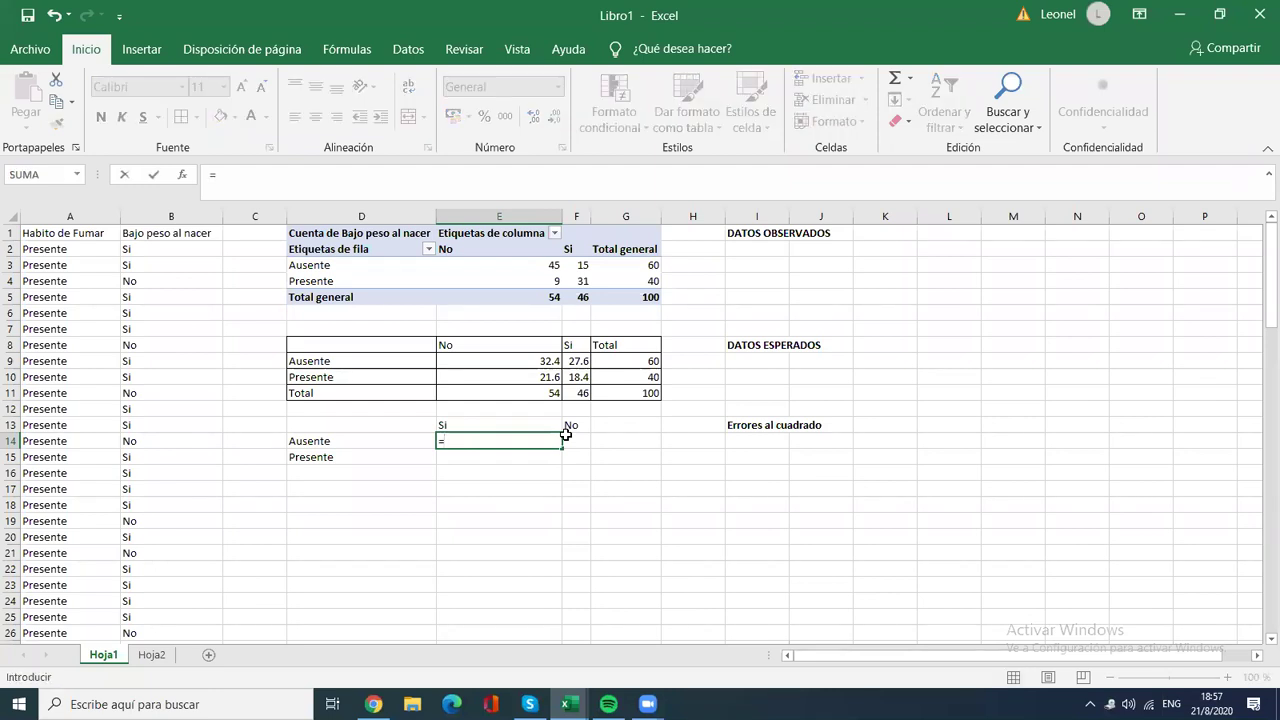
text(()
click(484, 425)
key(Escape)
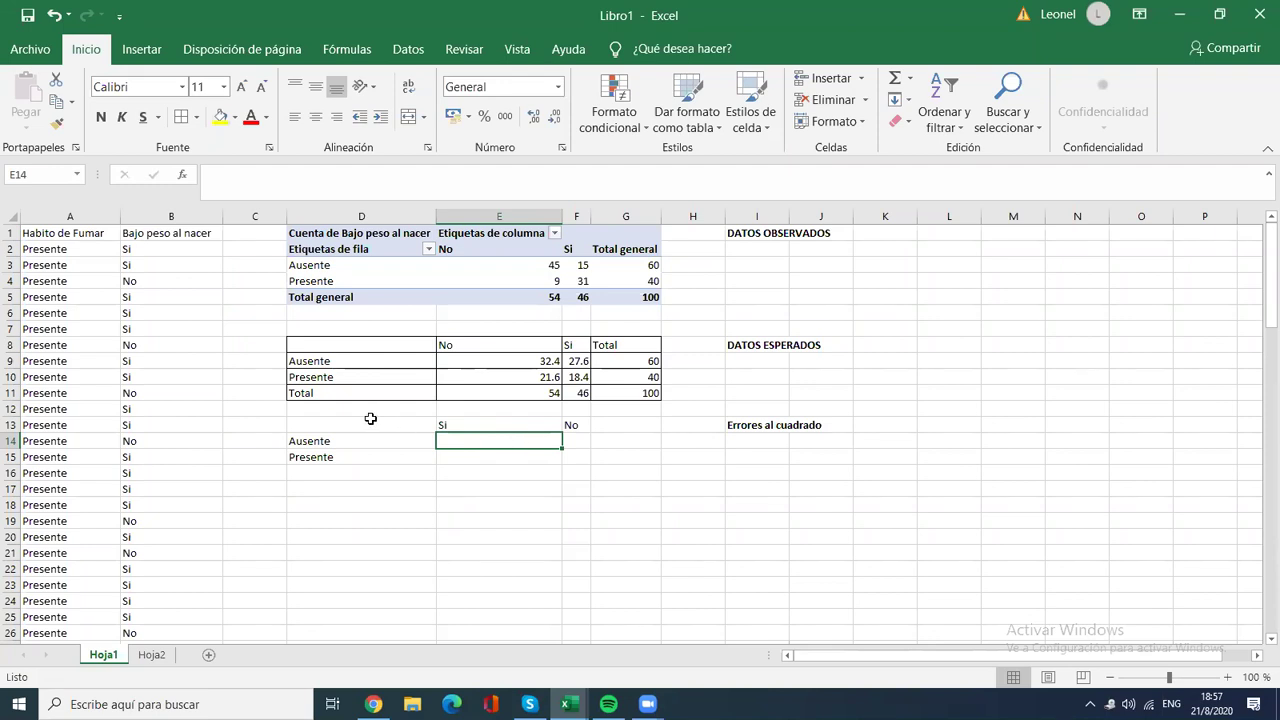
Step: Clear the squared-errors table labels and heading from D13:I17
drag(377, 420, 788, 496)
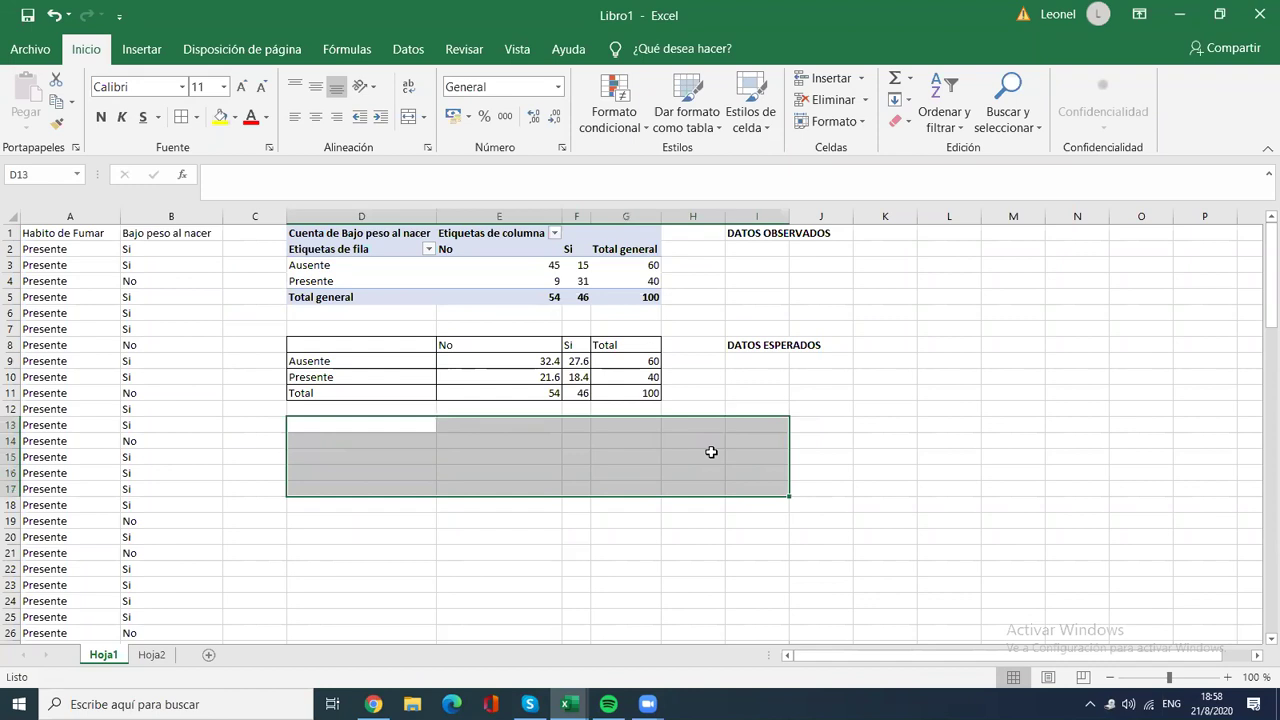
key(Delete)
click(711, 453)
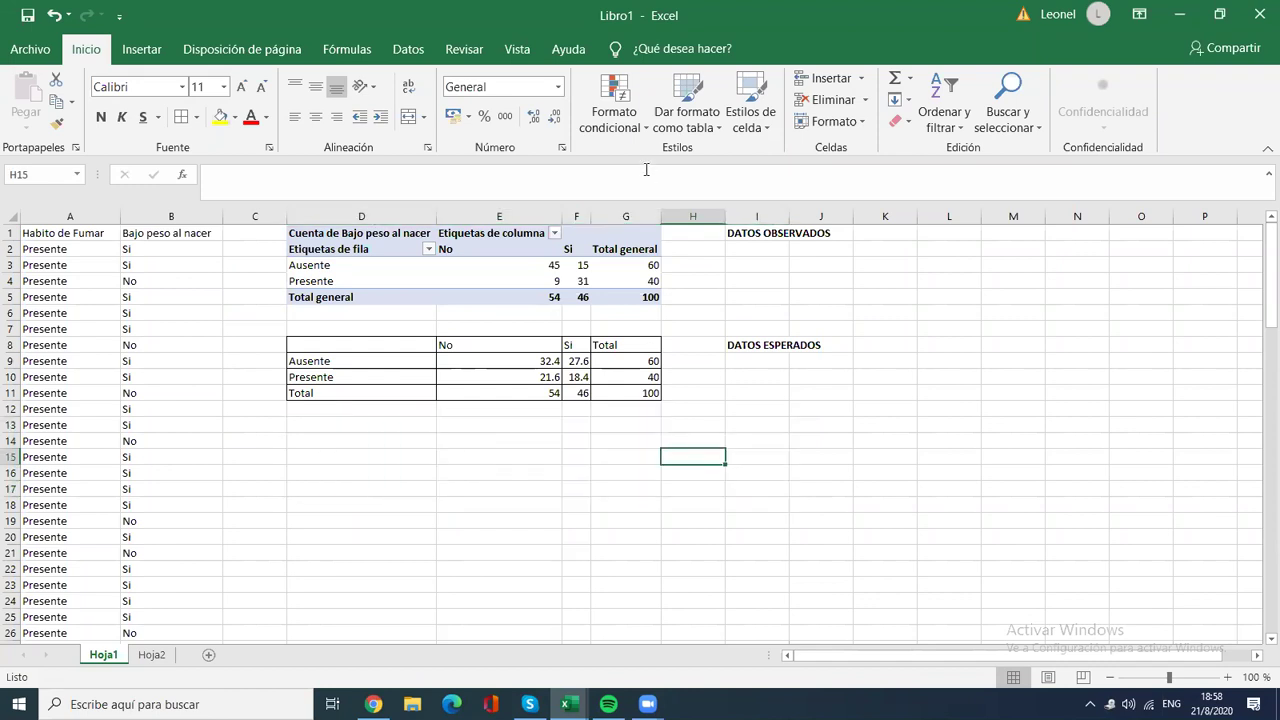